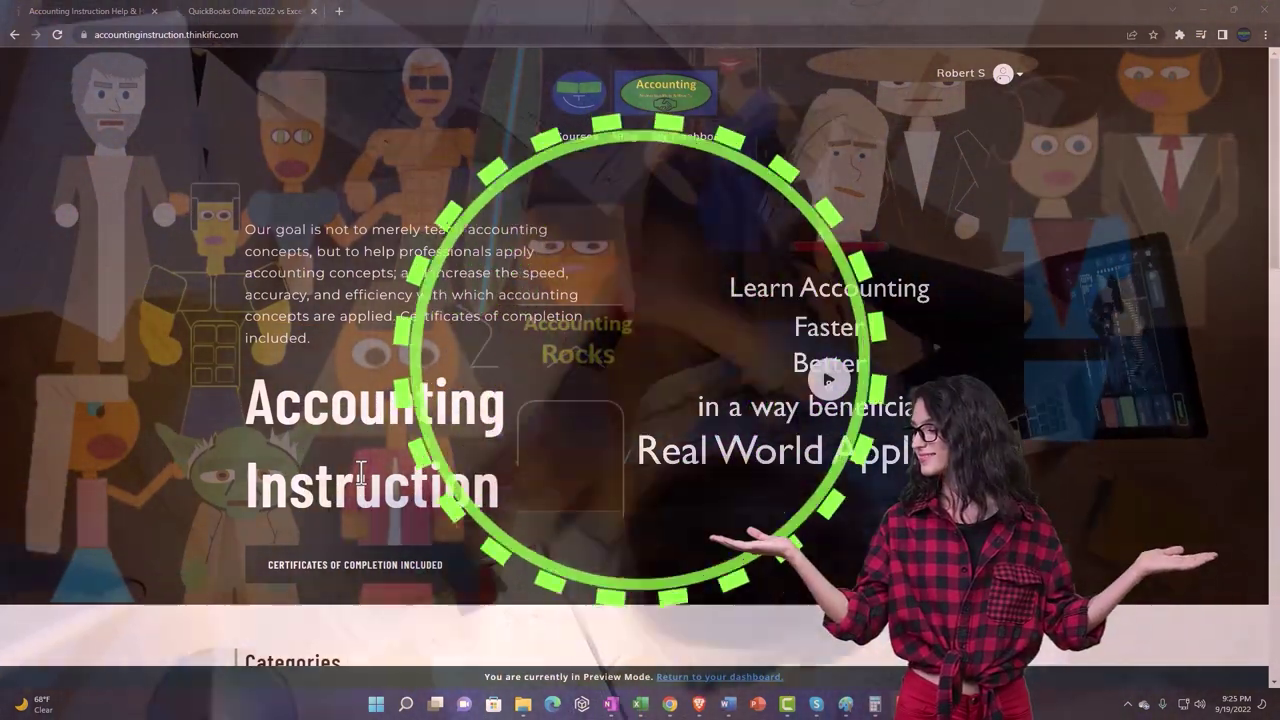
# - Look through the site's course categories and the section list of the QuickBooks Online 2022 course
pyautogui.scroll(-4, 200, 550)
pyautogui.scroll(-3, 176, 546)
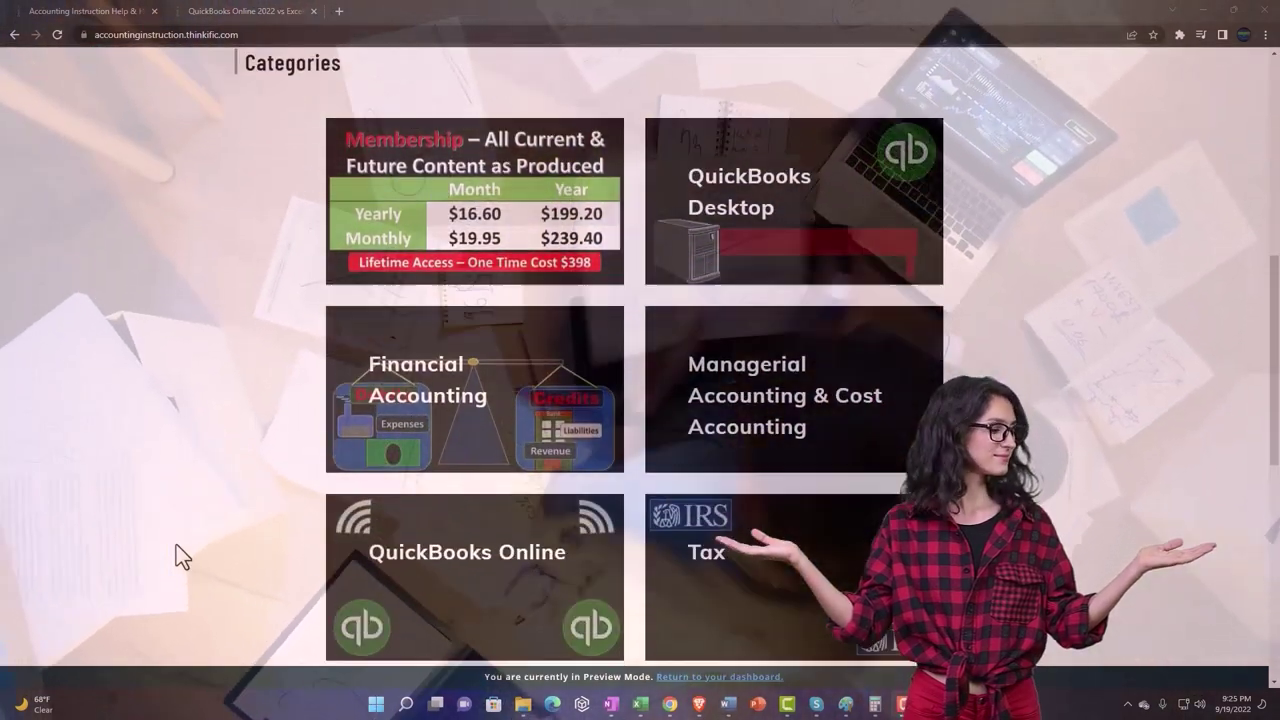
pyautogui.scroll(-5, 176, 544)
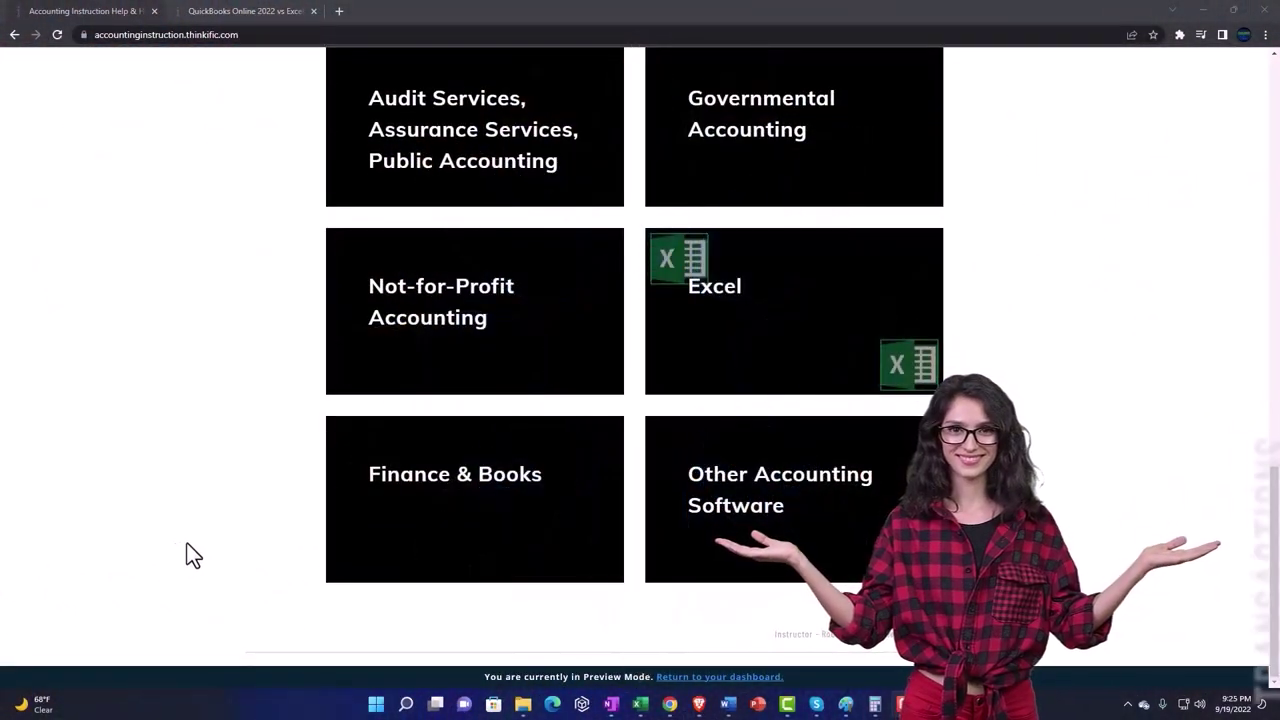
pyautogui.click(229, 11)
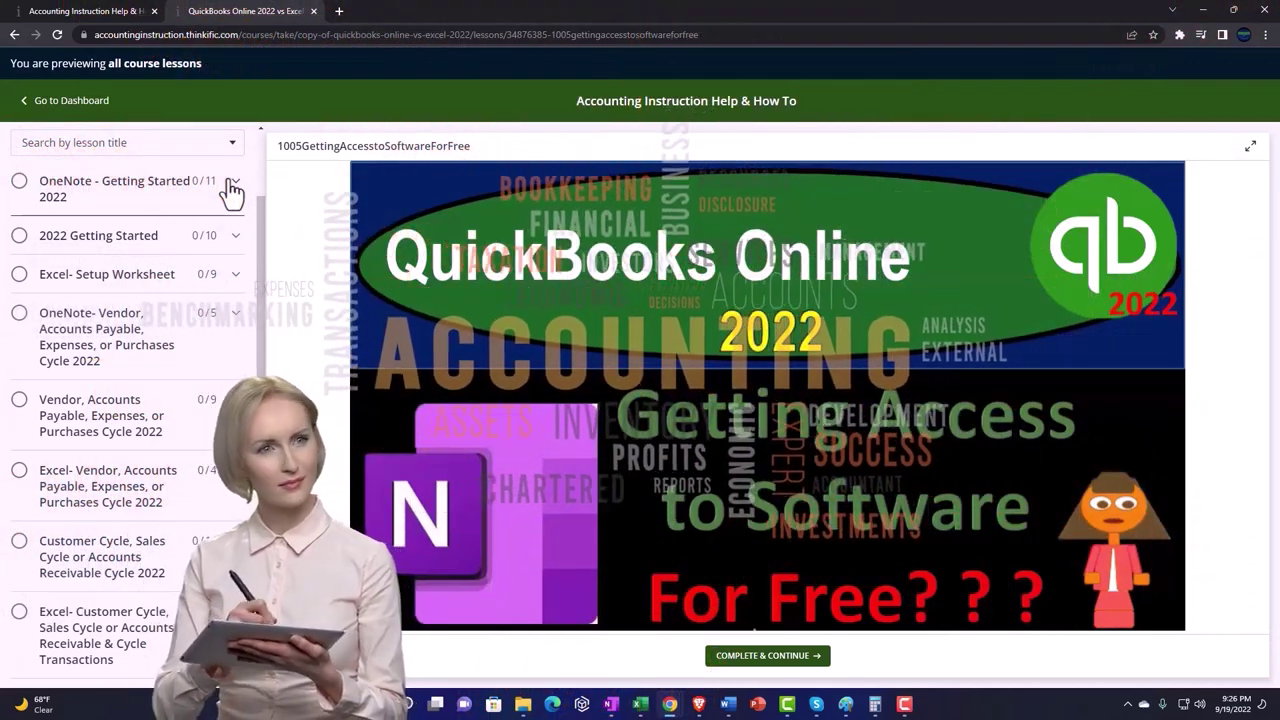
pyautogui.click(230, 185)
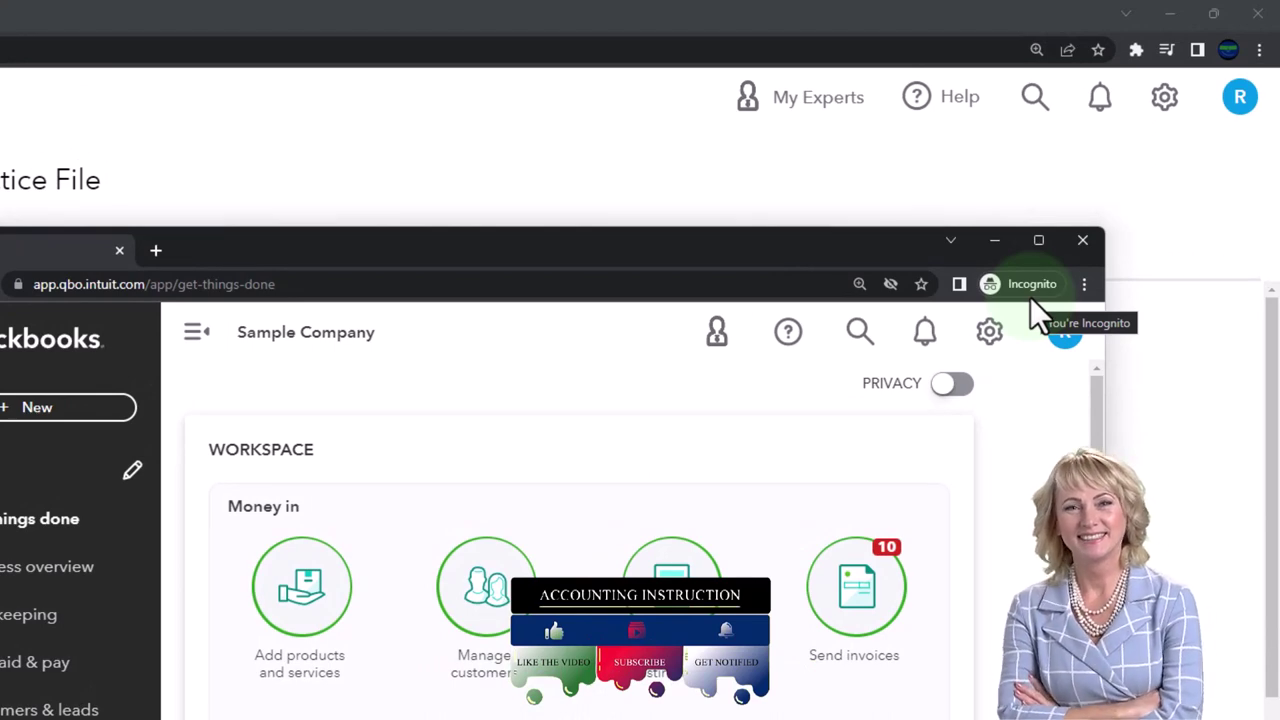
# - View the incognito window's browser options and the sample company's settings list, and move that window out of the way
pyautogui.click(1082, 283)
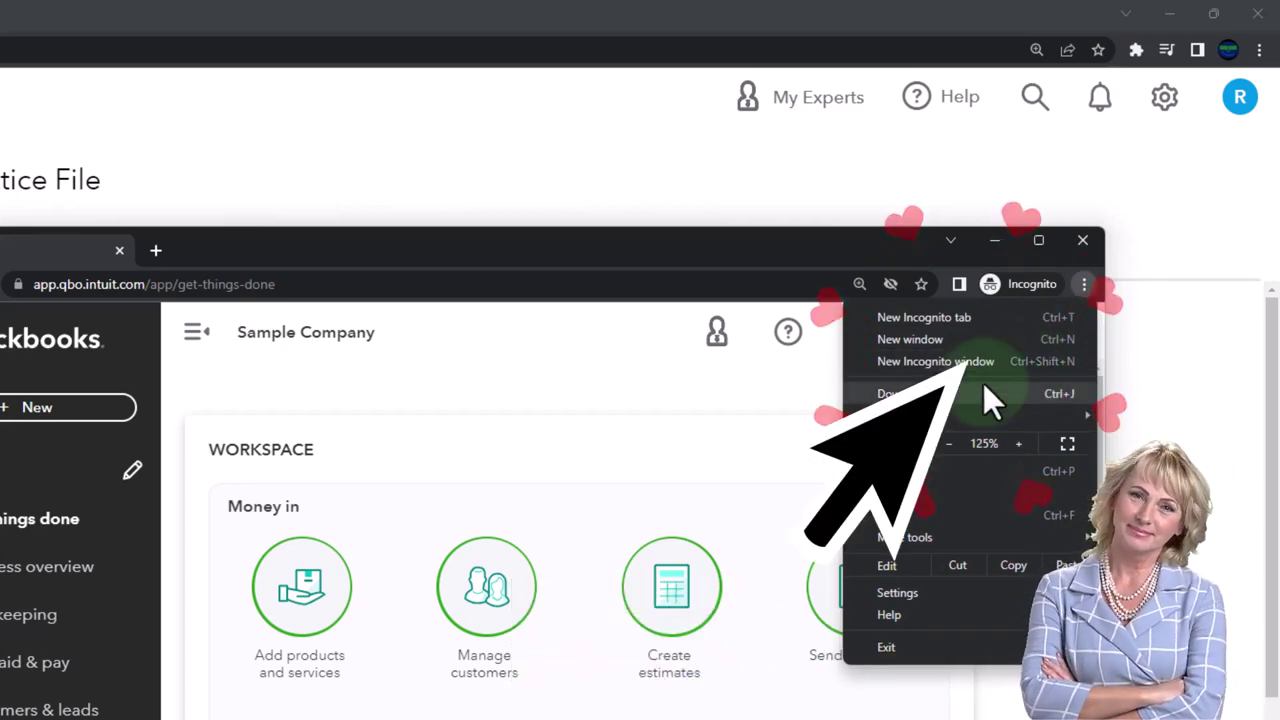
pyautogui.click(304, 371)
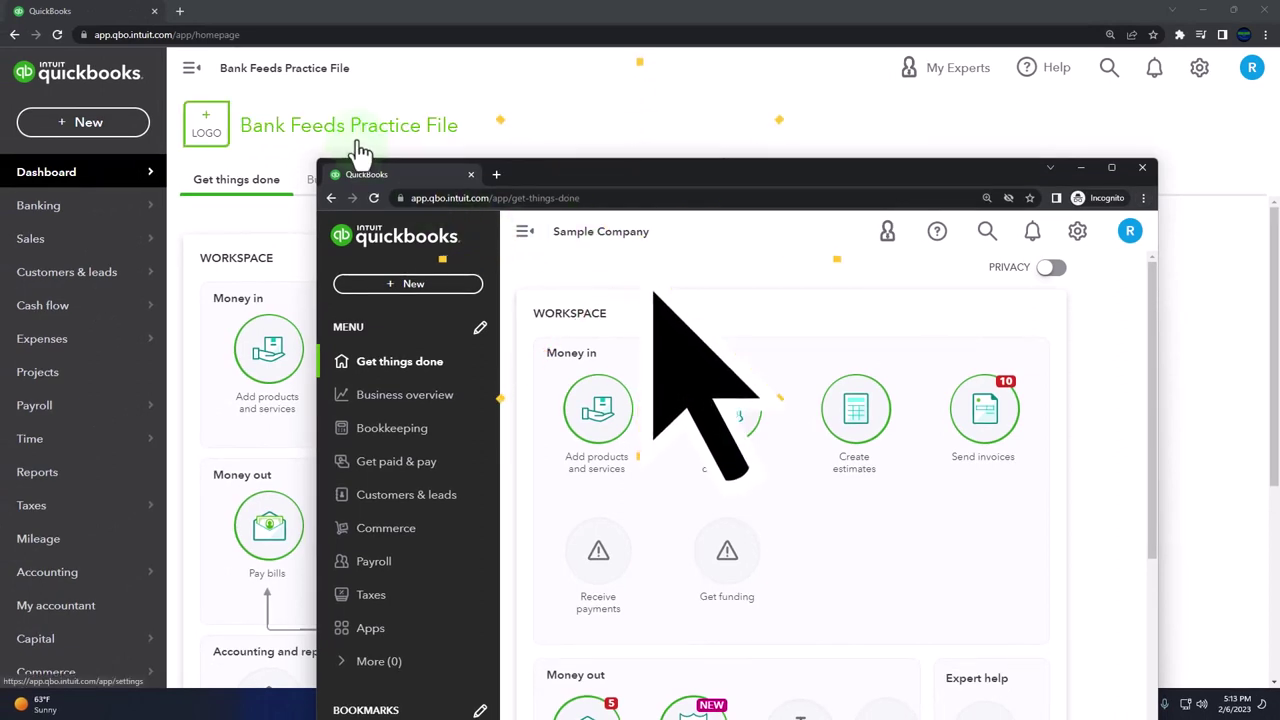
pyautogui.moveTo(136, 290)
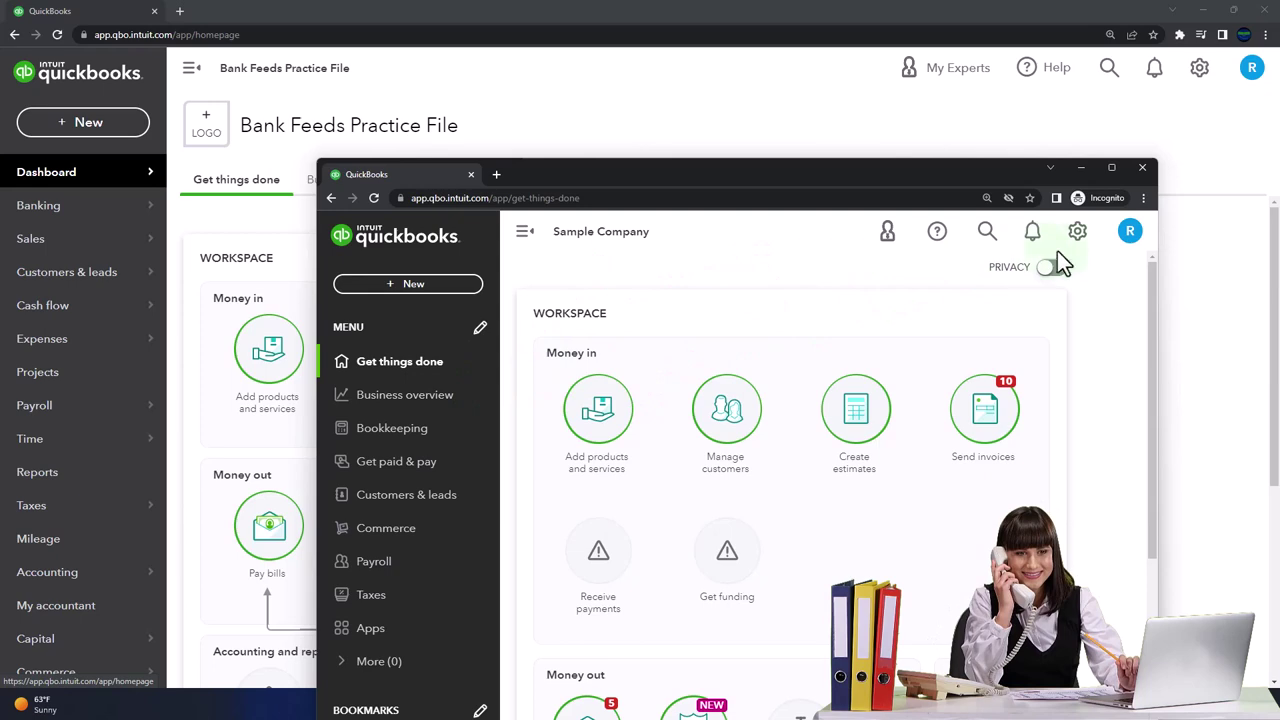
pyautogui.click(1077, 233)
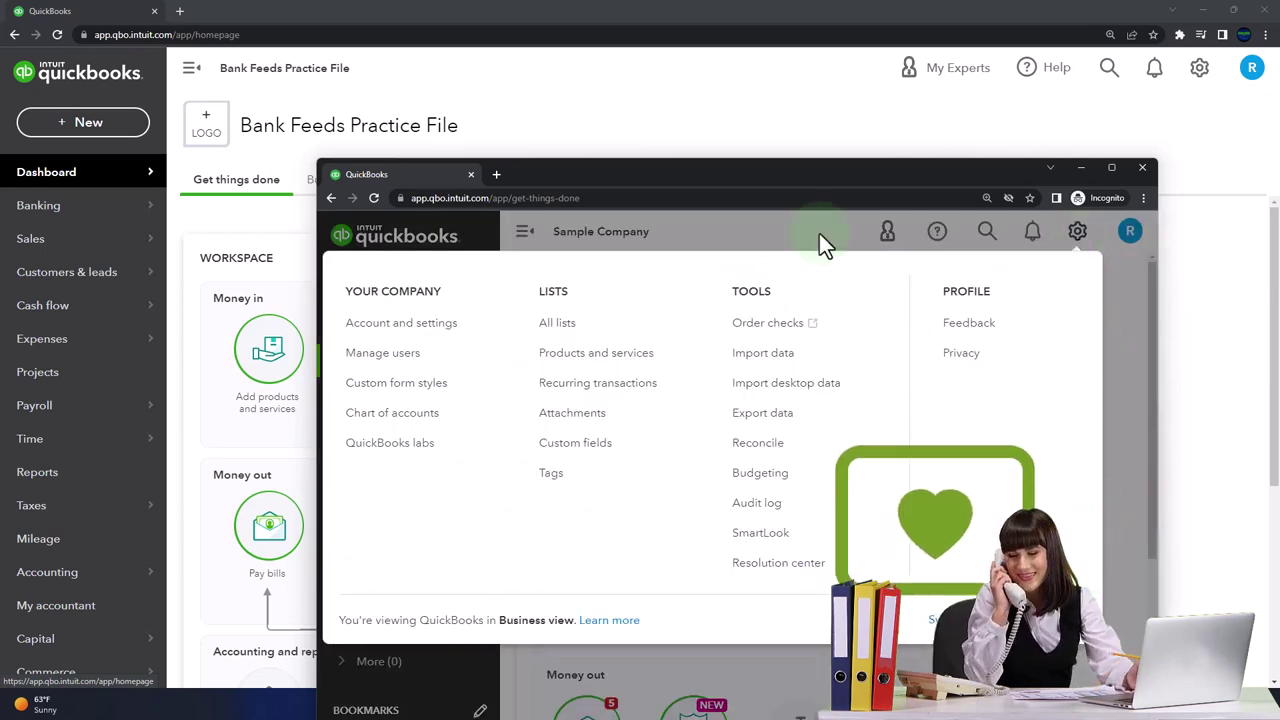
pyautogui.moveTo(741, 181); pyautogui.dragTo(1279, 185)
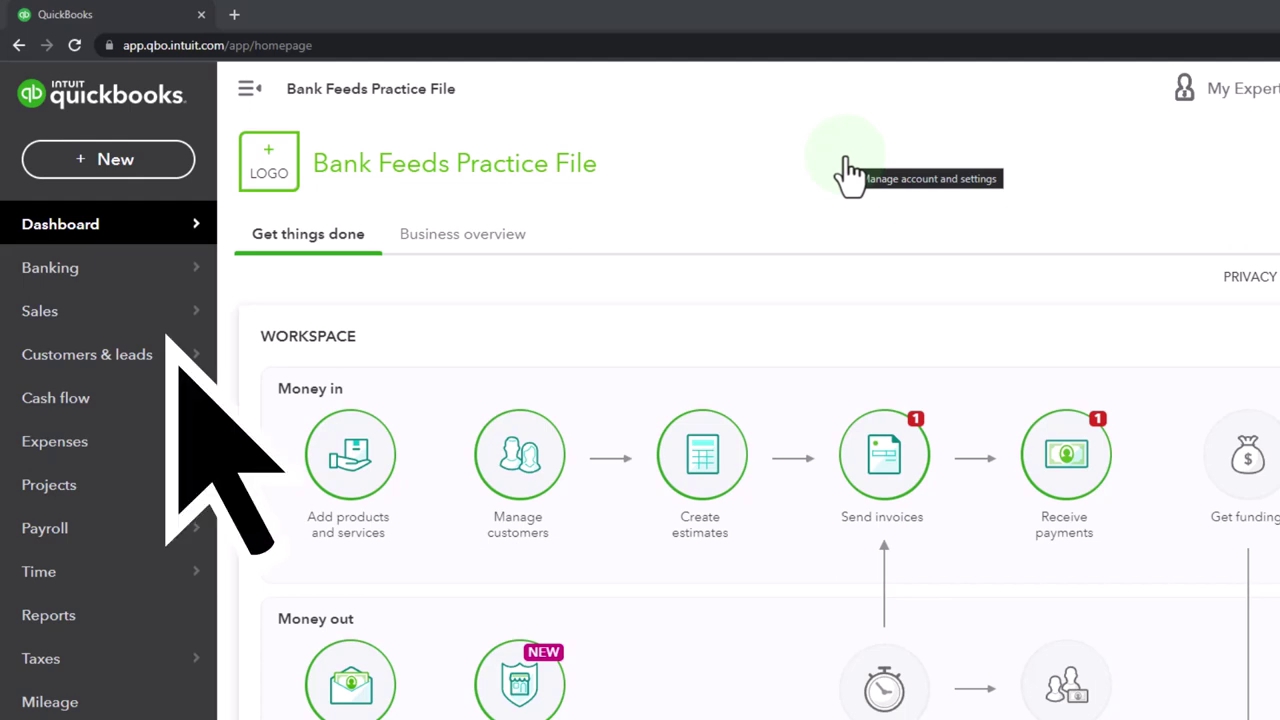
# - Open the bank transactions page of Bank Feeds Practice File and bring the transactions for review into view
pyautogui.moveTo(80, 285)
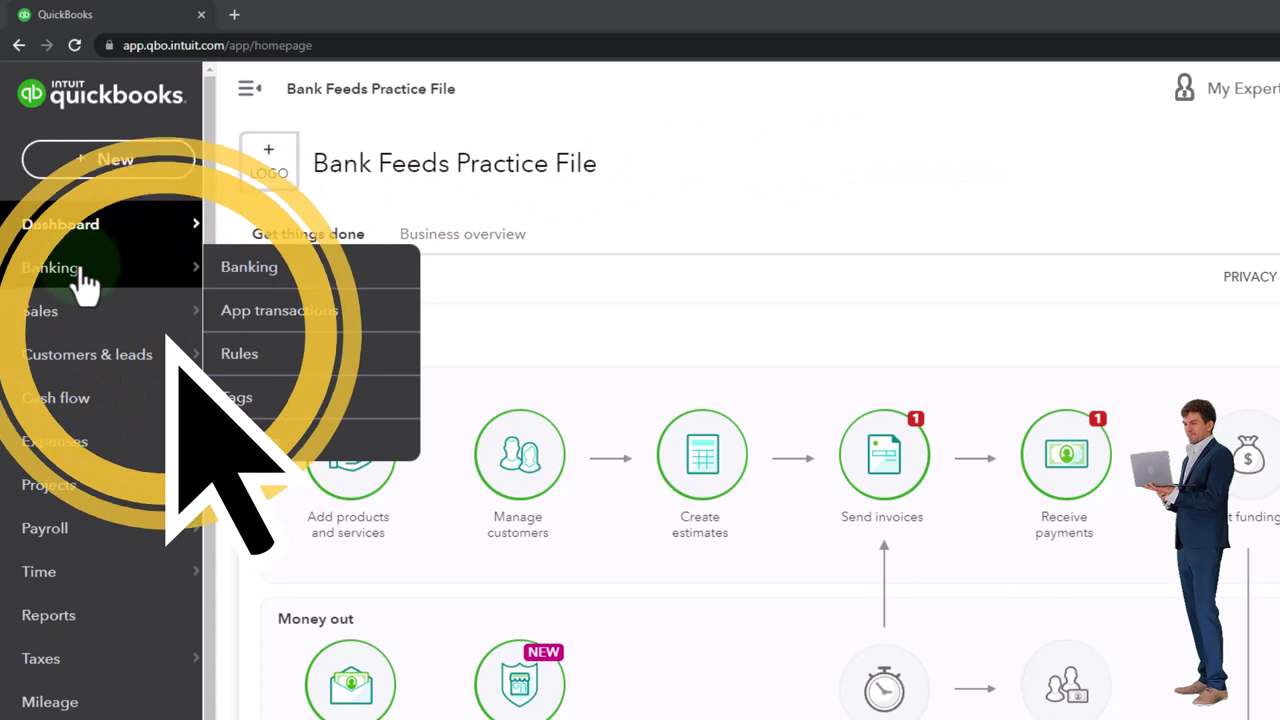
pyautogui.click(80, 285)
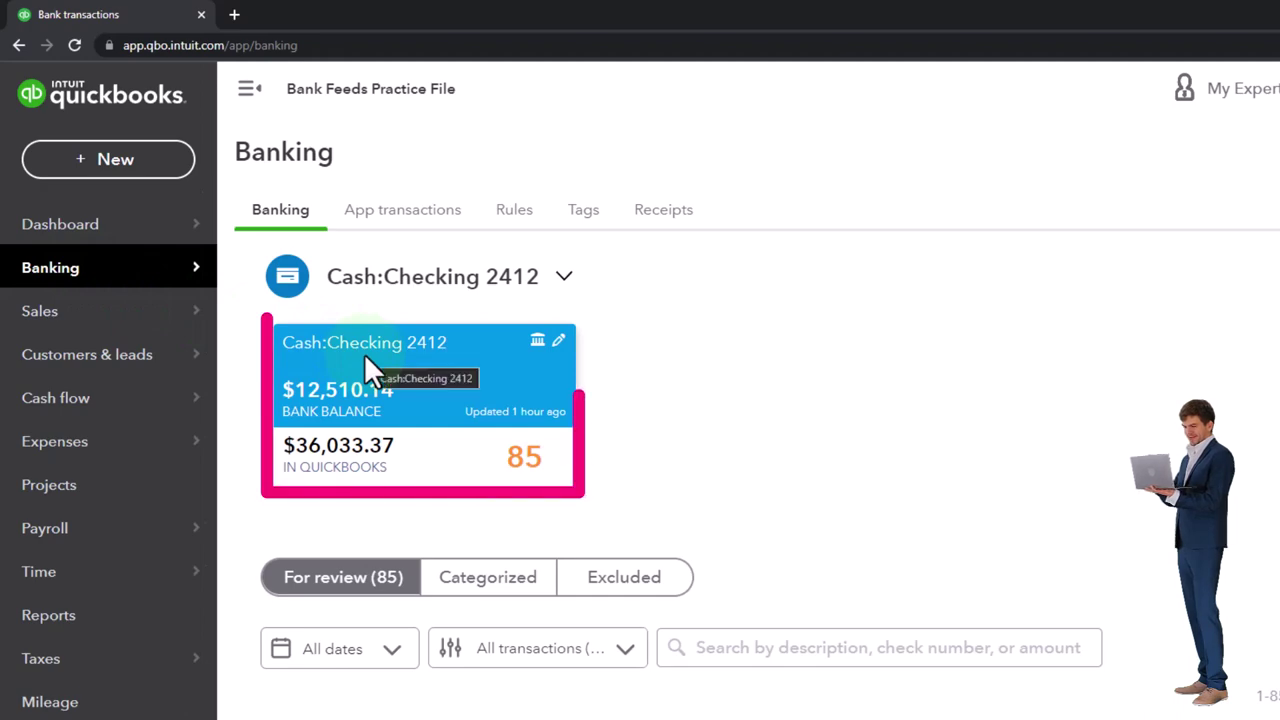
pyautogui.scroll(-2, 364, 353)
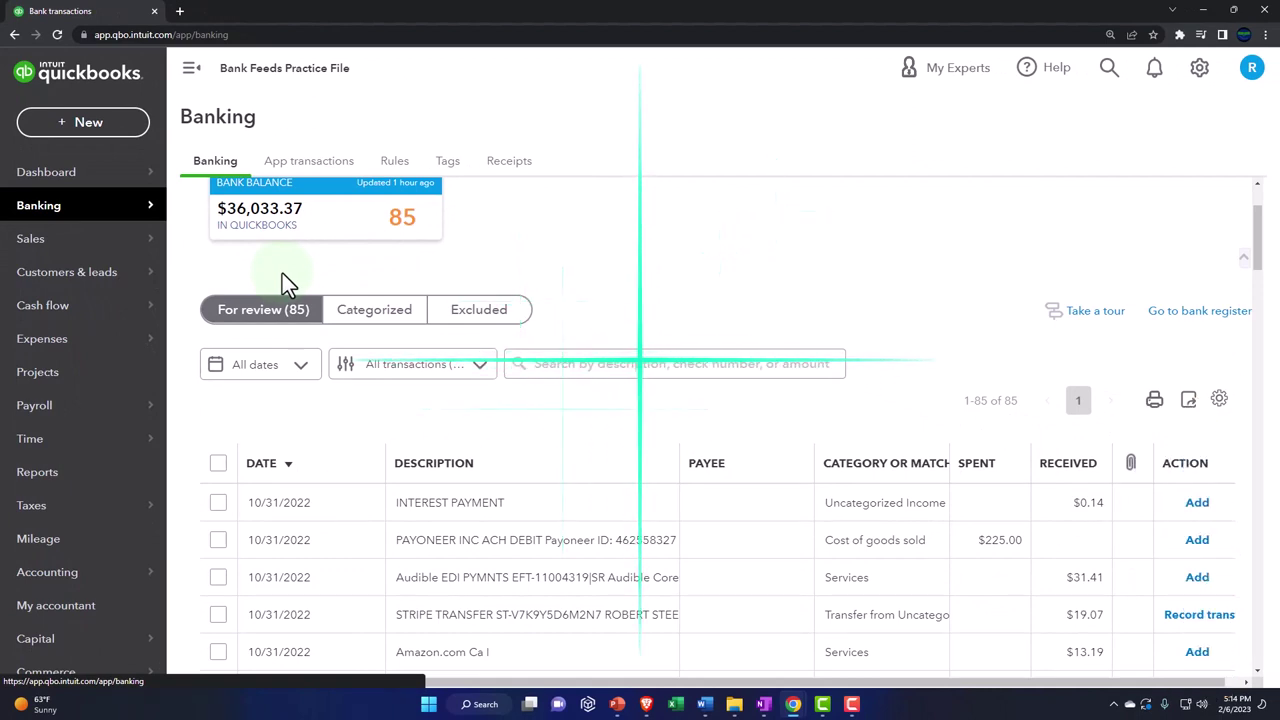
# - Bring up the Sample Company window and open its bank transactions from the Bookkeeping area for comparison
pyautogui.moveTo(1279, 330); pyautogui.dragTo(520, 9)
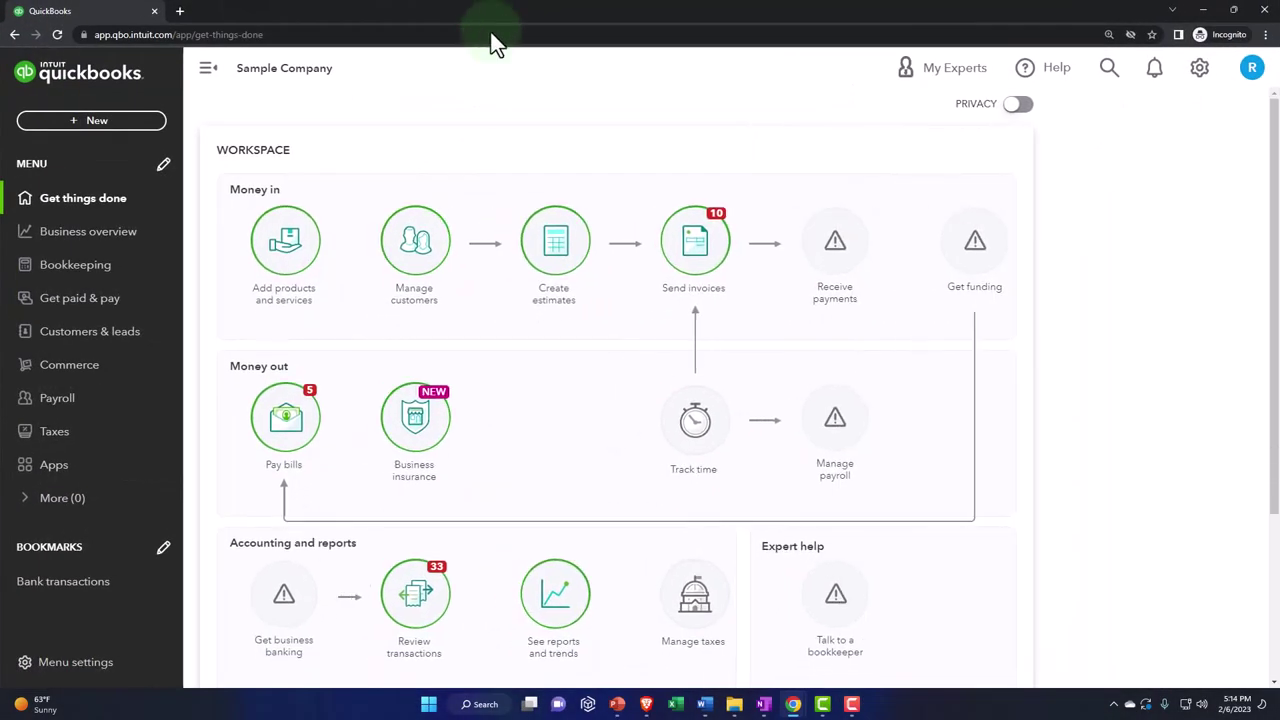
pyautogui.click(75, 272)
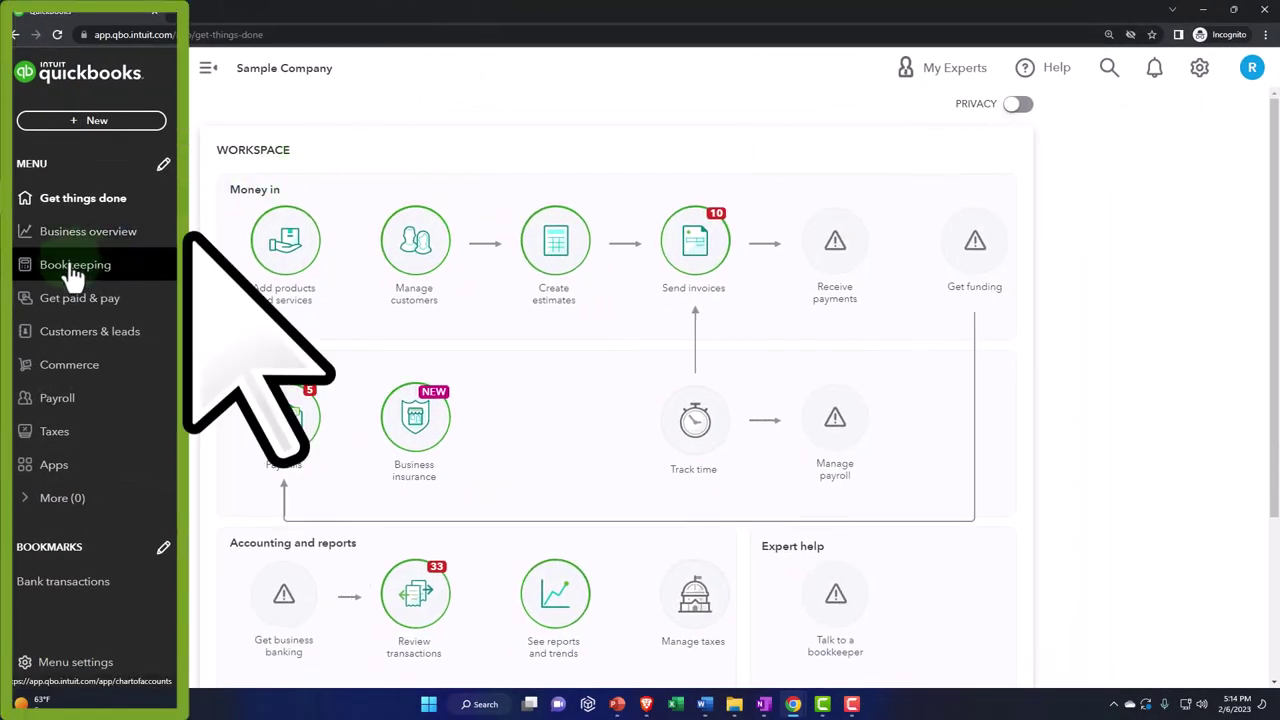
pyautogui.click(75, 272)
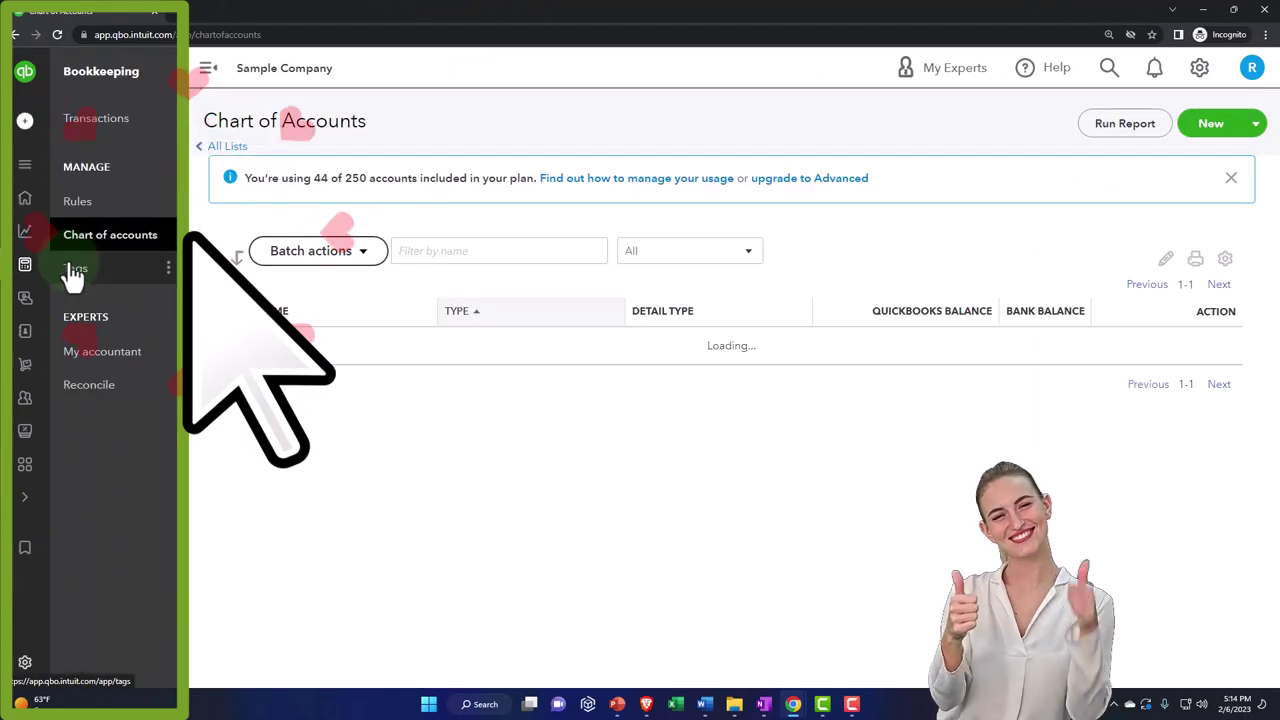
pyautogui.click(88, 122)
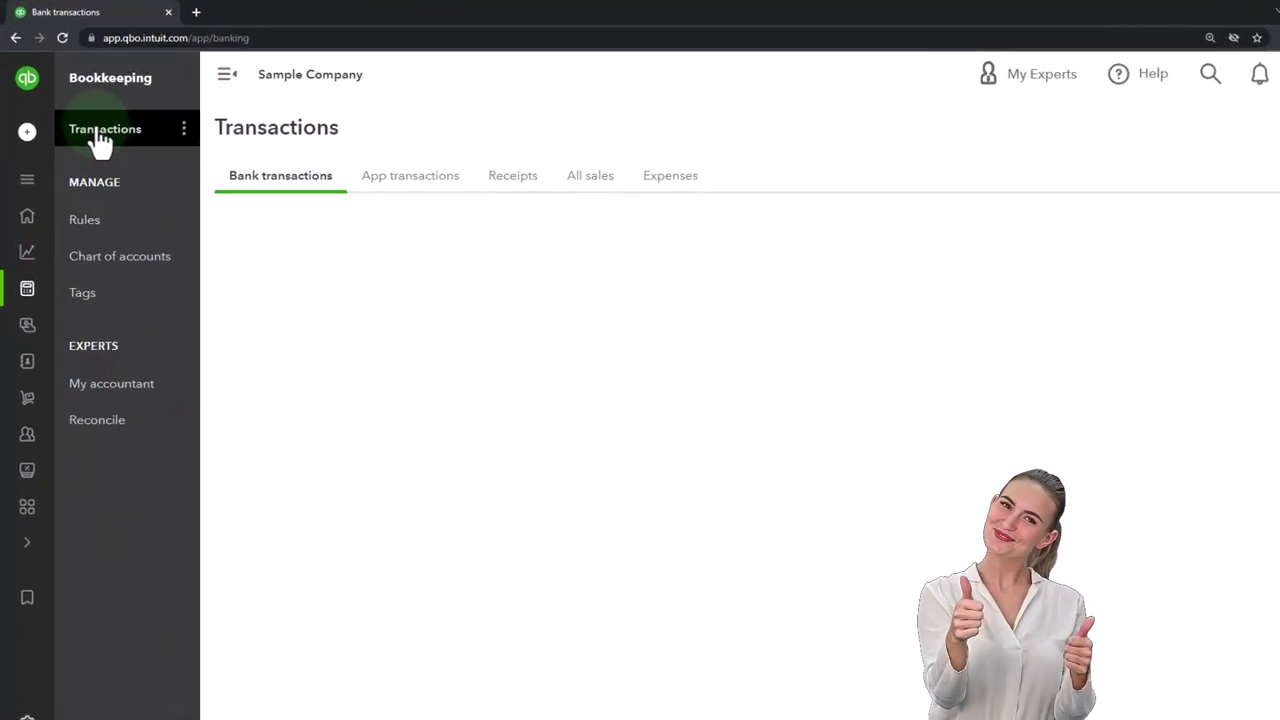
# - Return to Bank Feeds Practice File and view the list of new transaction forms, leaving it without creating anything
pyautogui.click(328, 386)
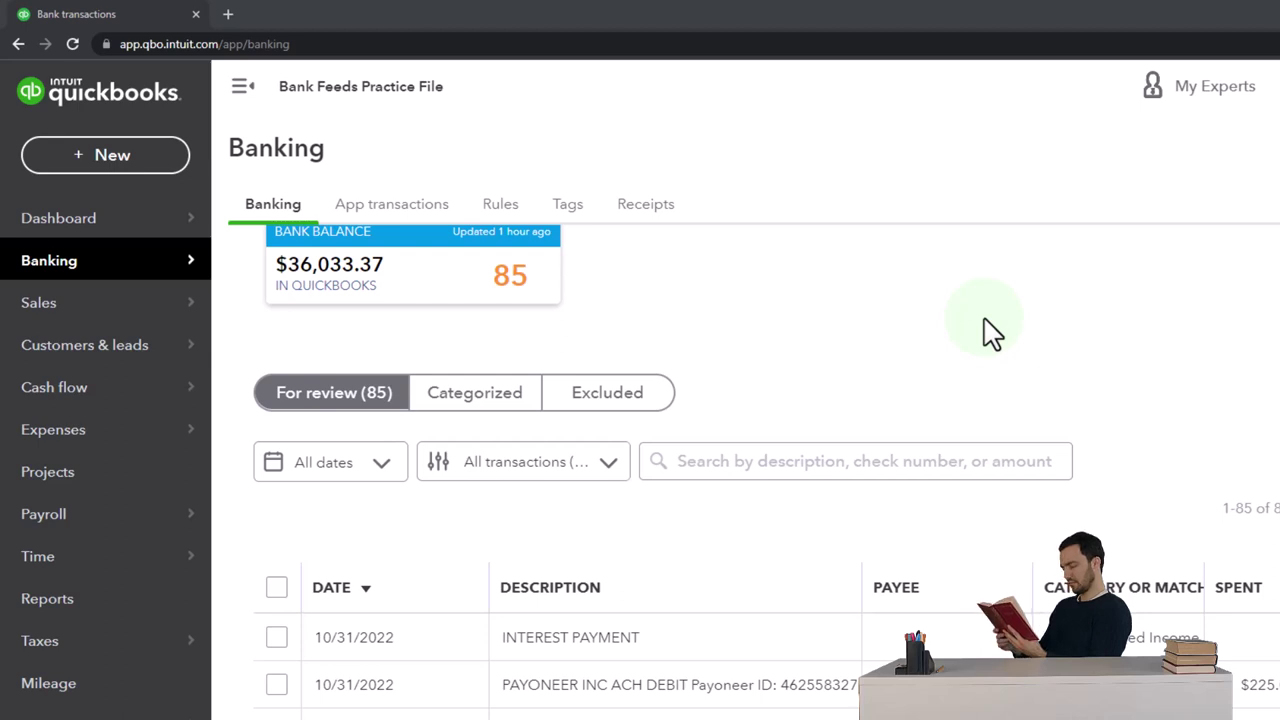
pyautogui.click(143, 170)
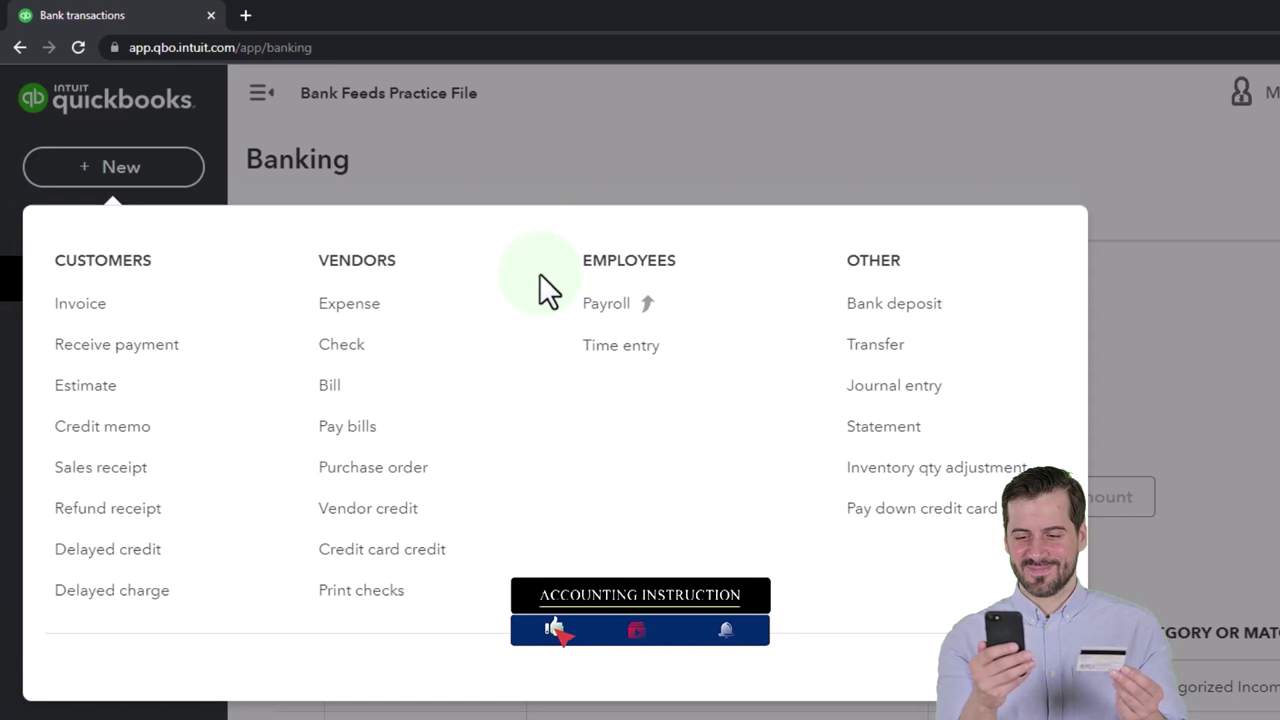
pyautogui.click(641, 150)
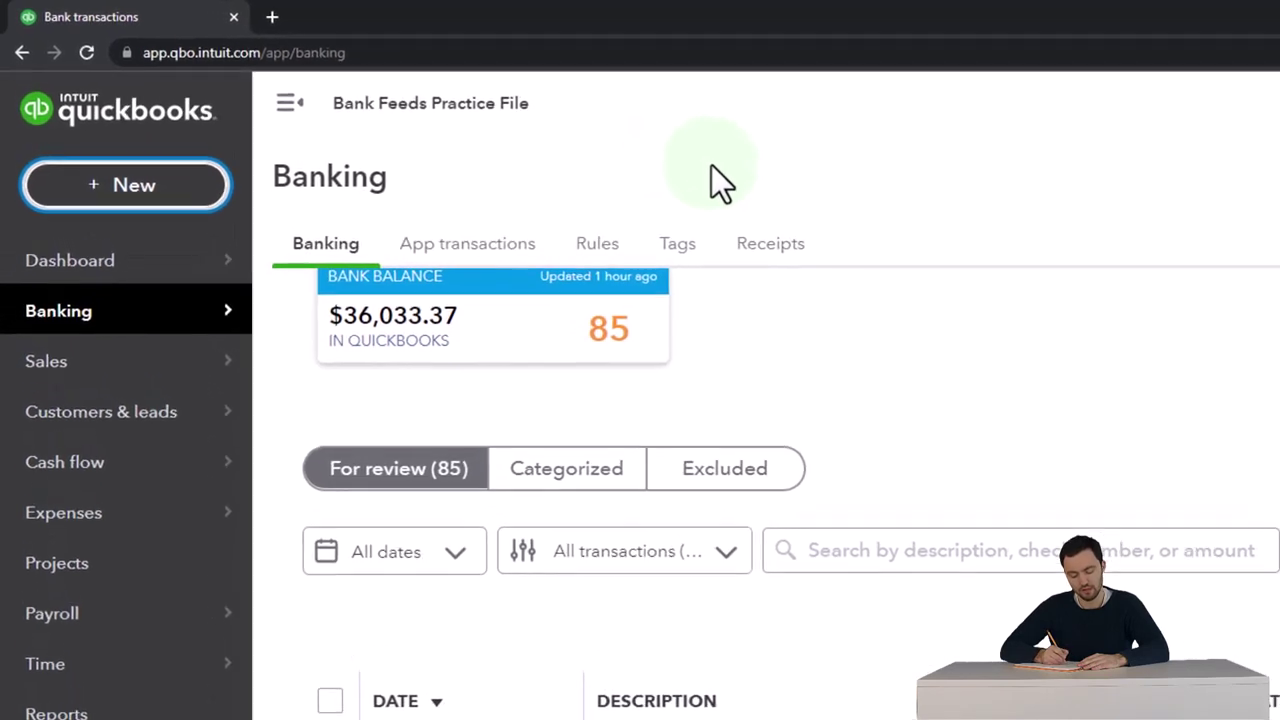
# - Duplicate the Bank transactions browser tab twice to have three tabs of the practice file
pyautogui.rightClick(164, 24)
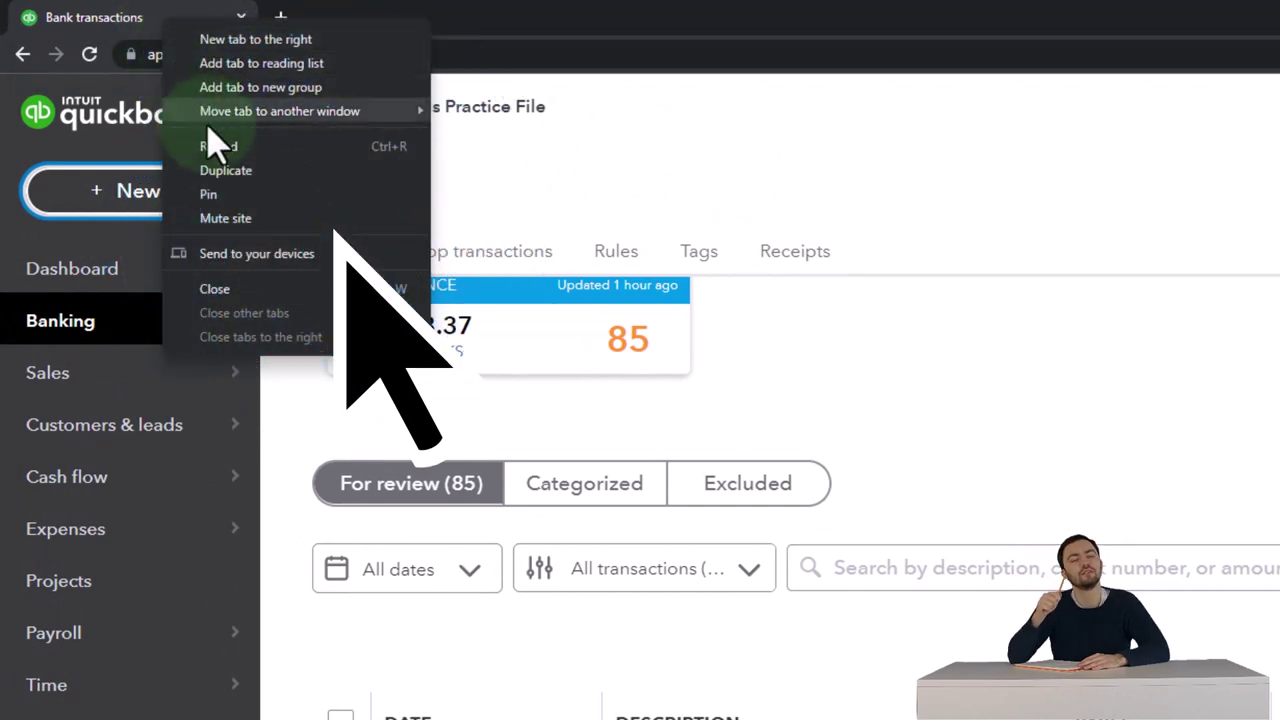
pyautogui.click(222, 173)
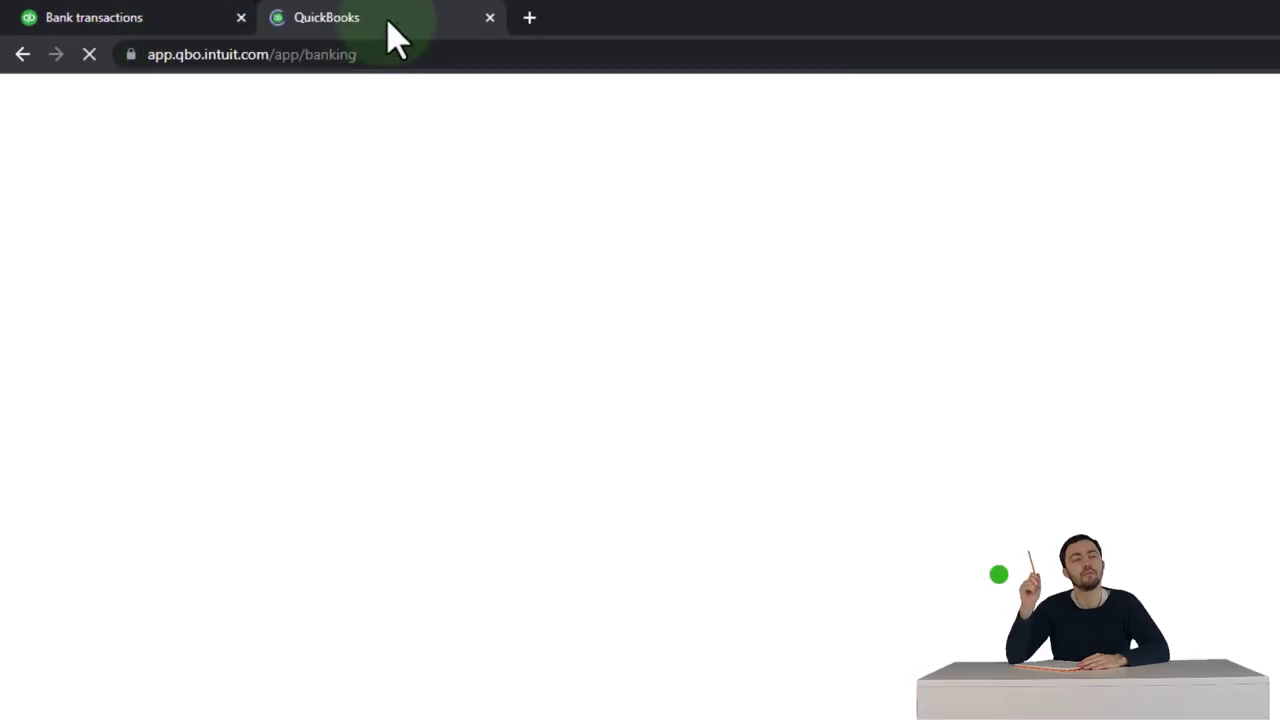
pyautogui.rightClick(388, 20)
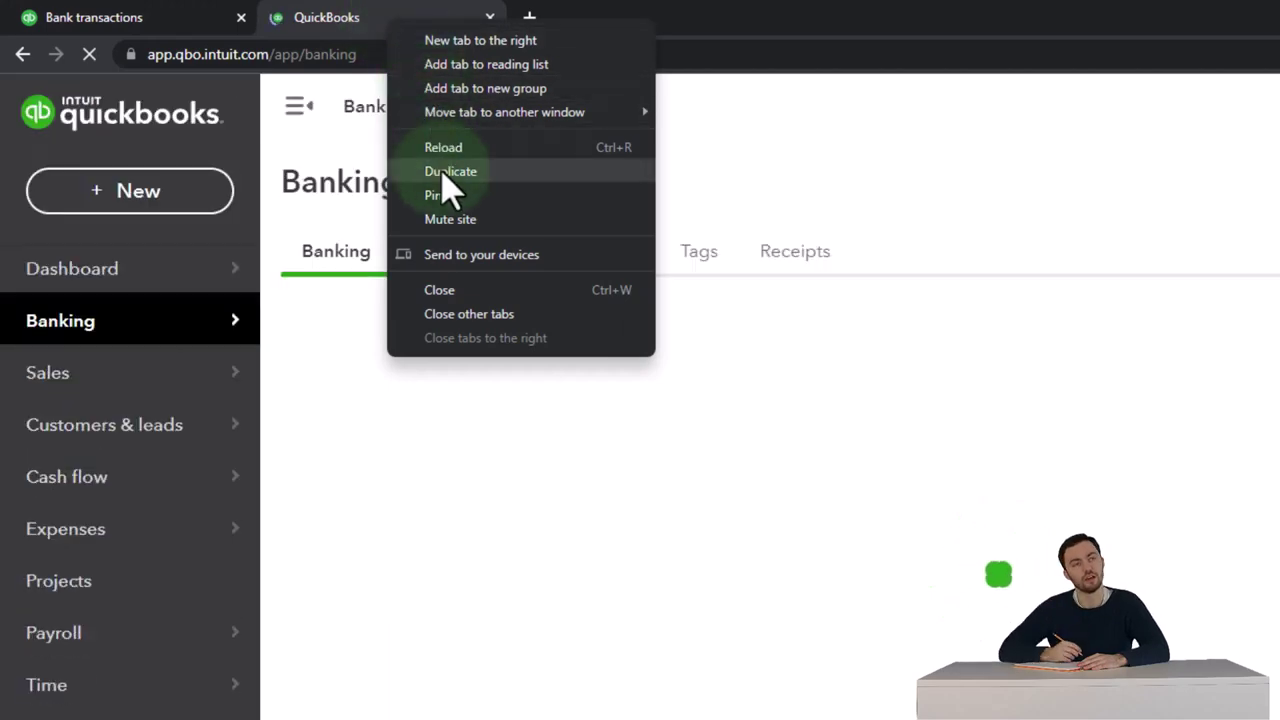
pyautogui.click(500, 173)
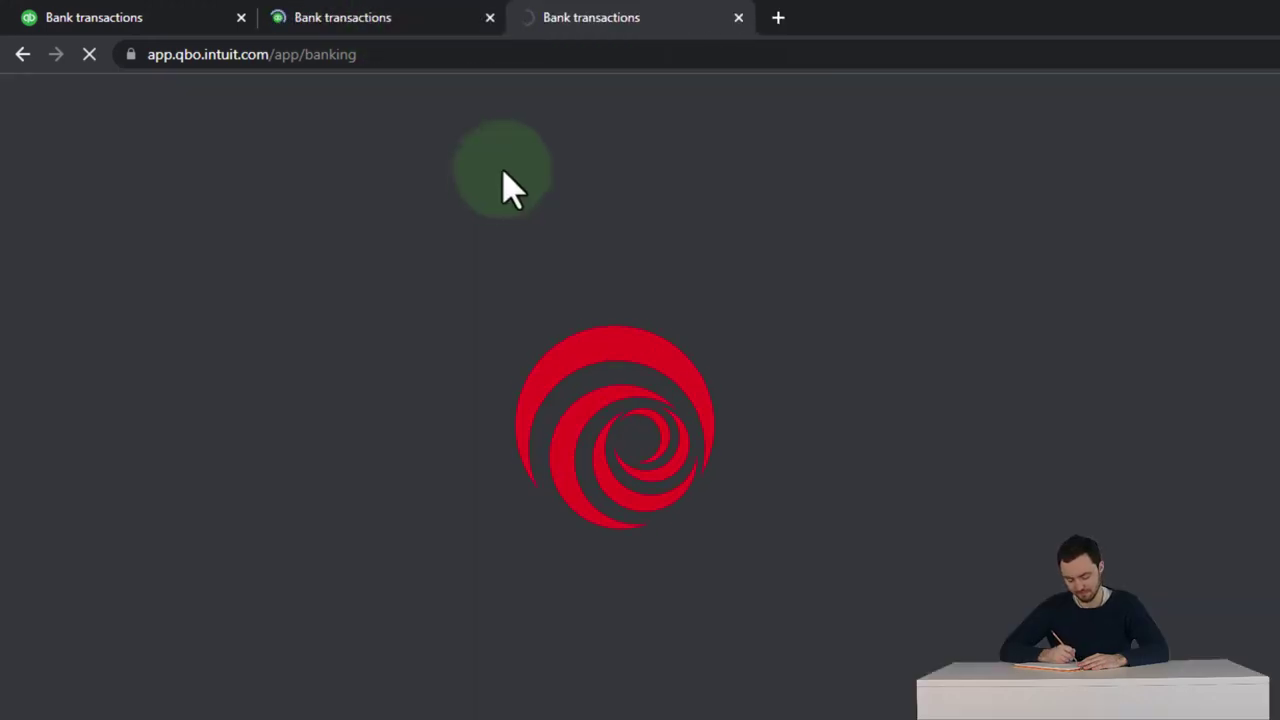
# - Open the Balance Sheet report in the second browser tab, with the navigation menu collapsed
pyautogui.click(410, 30)
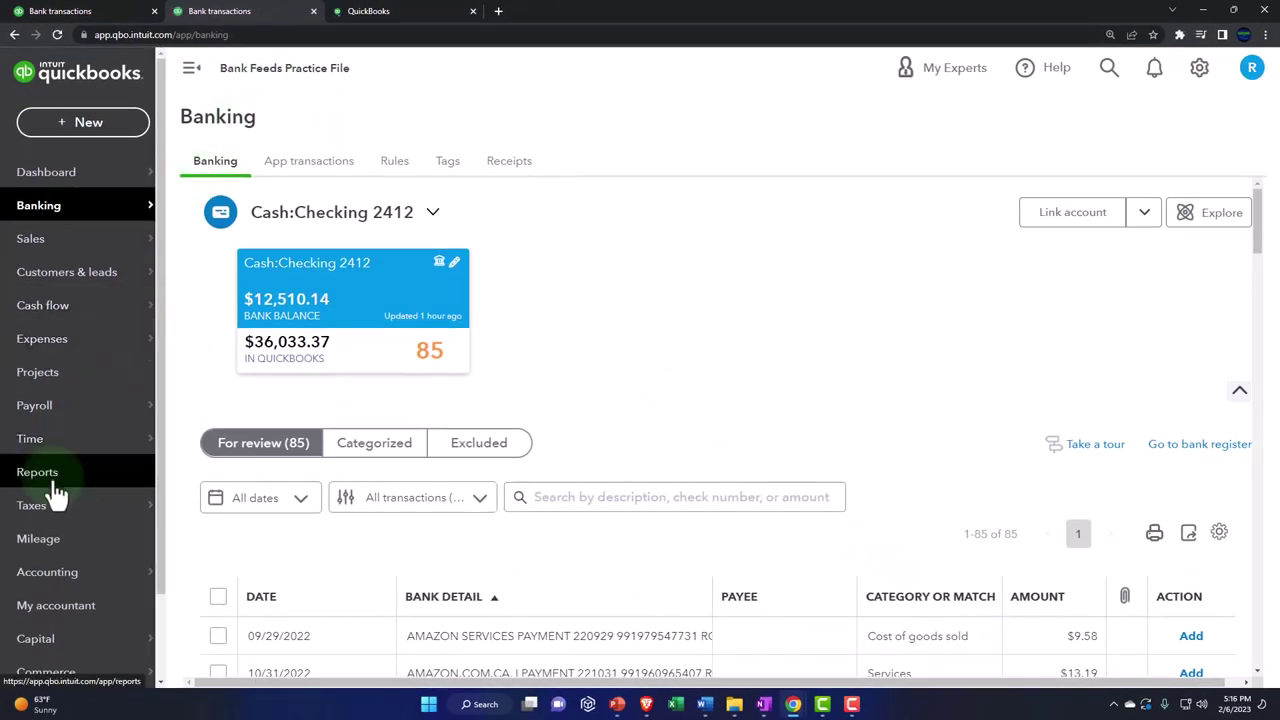
pyautogui.click(55, 487)
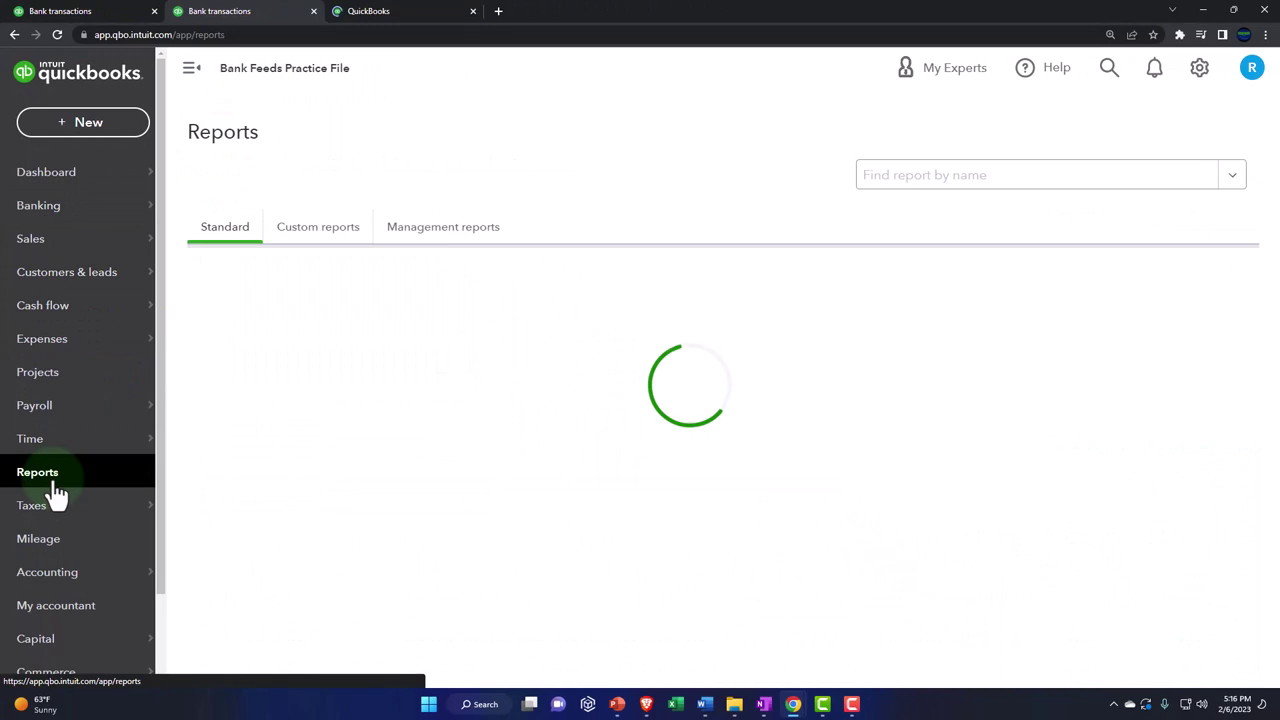
pyautogui.click(188, 70)
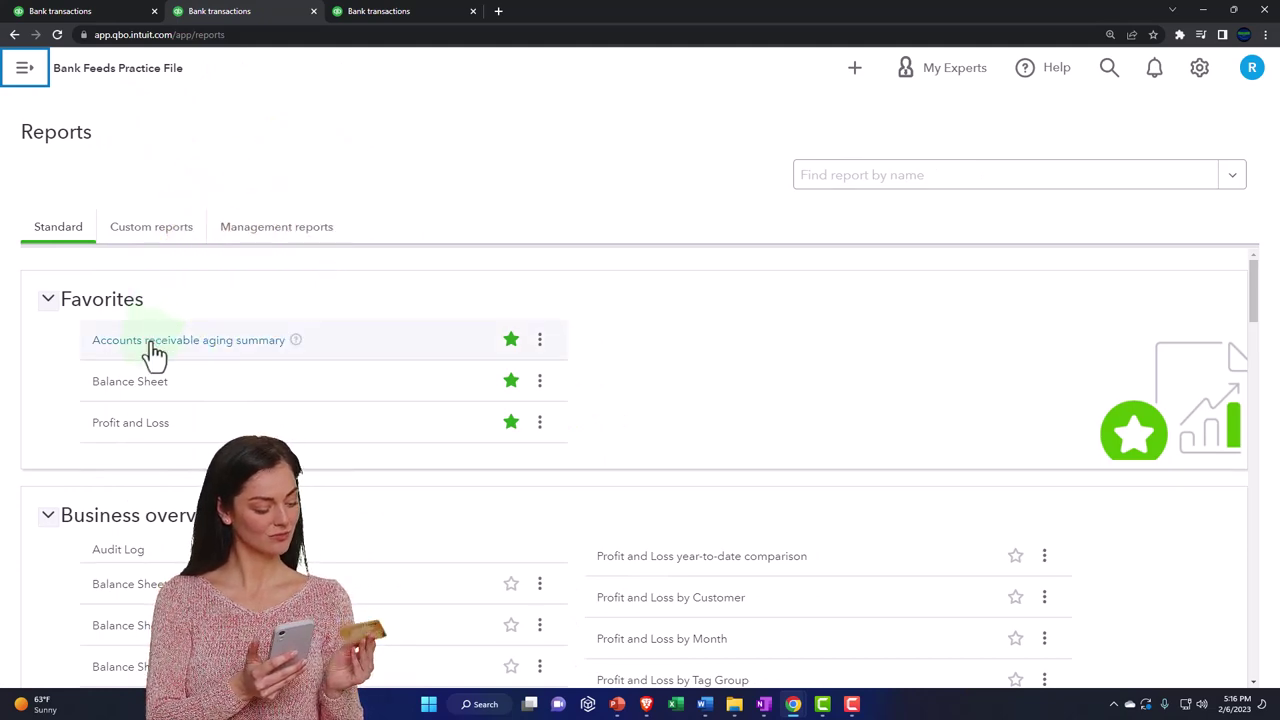
pyautogui.click(131, 386)
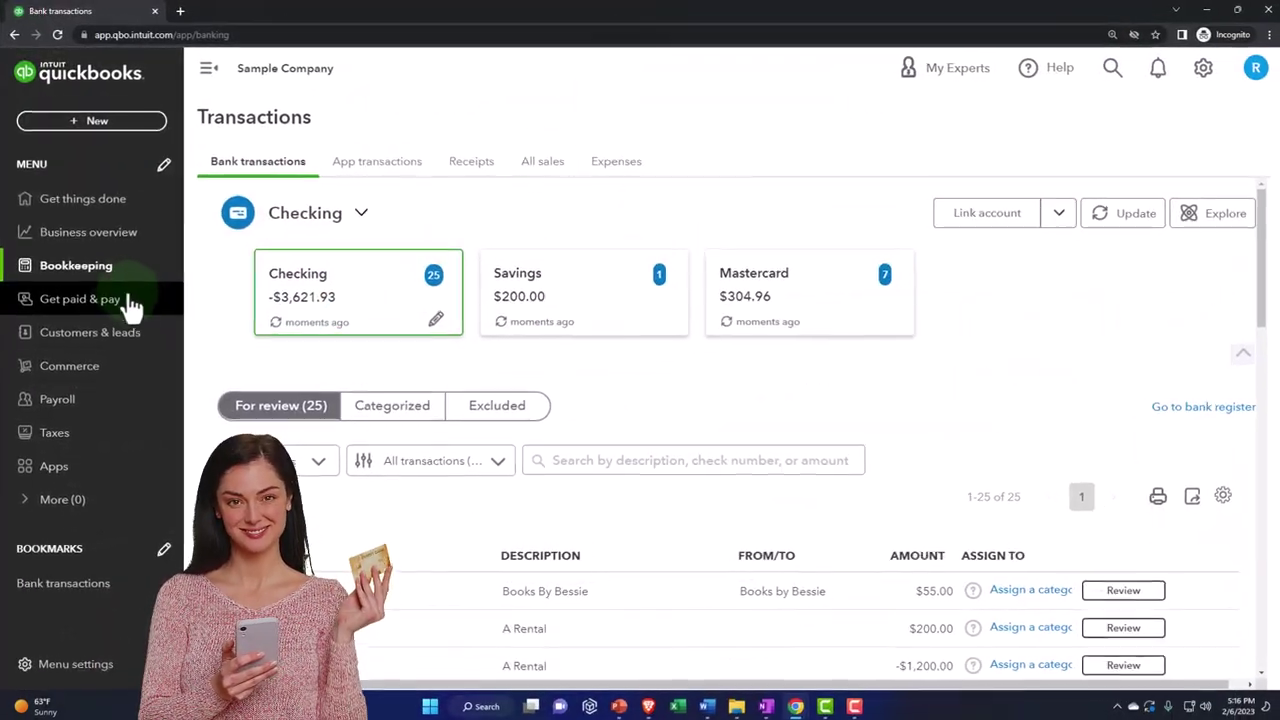
# - View where the reports are found under Business overview in the Sample Company window
pyautogui.click(75, 232)
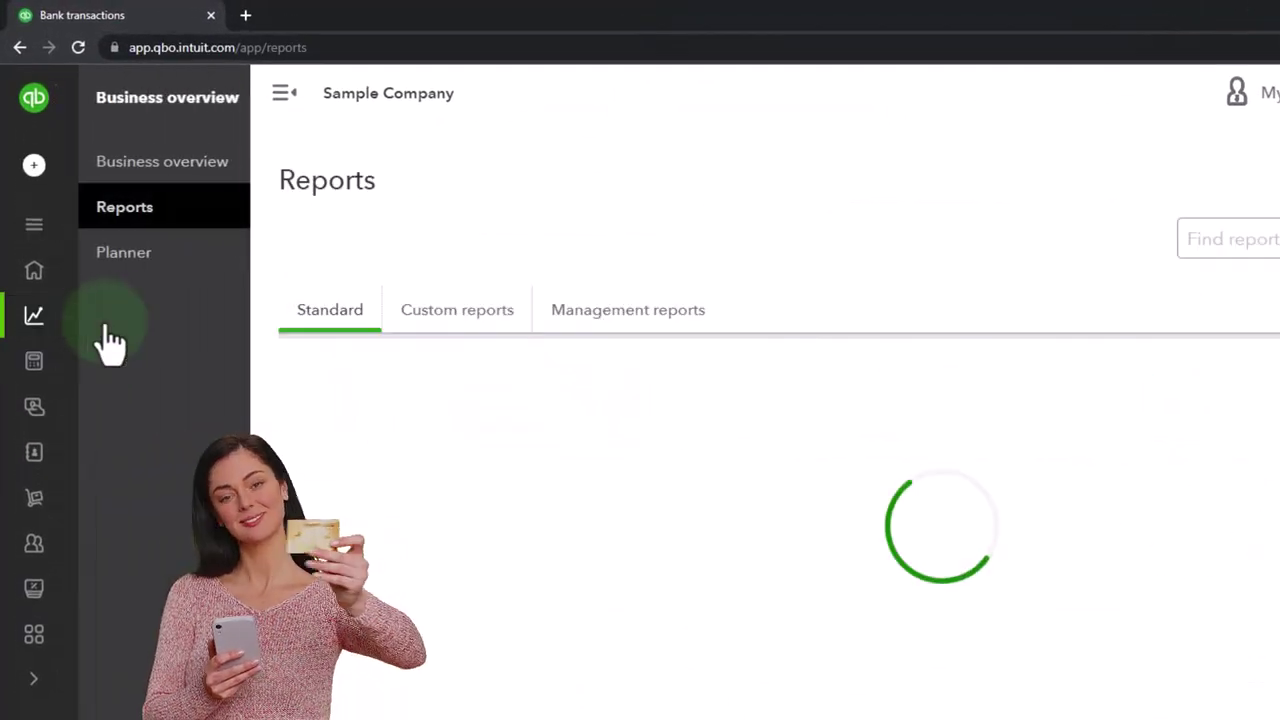
pyautogui.click(113, 222)
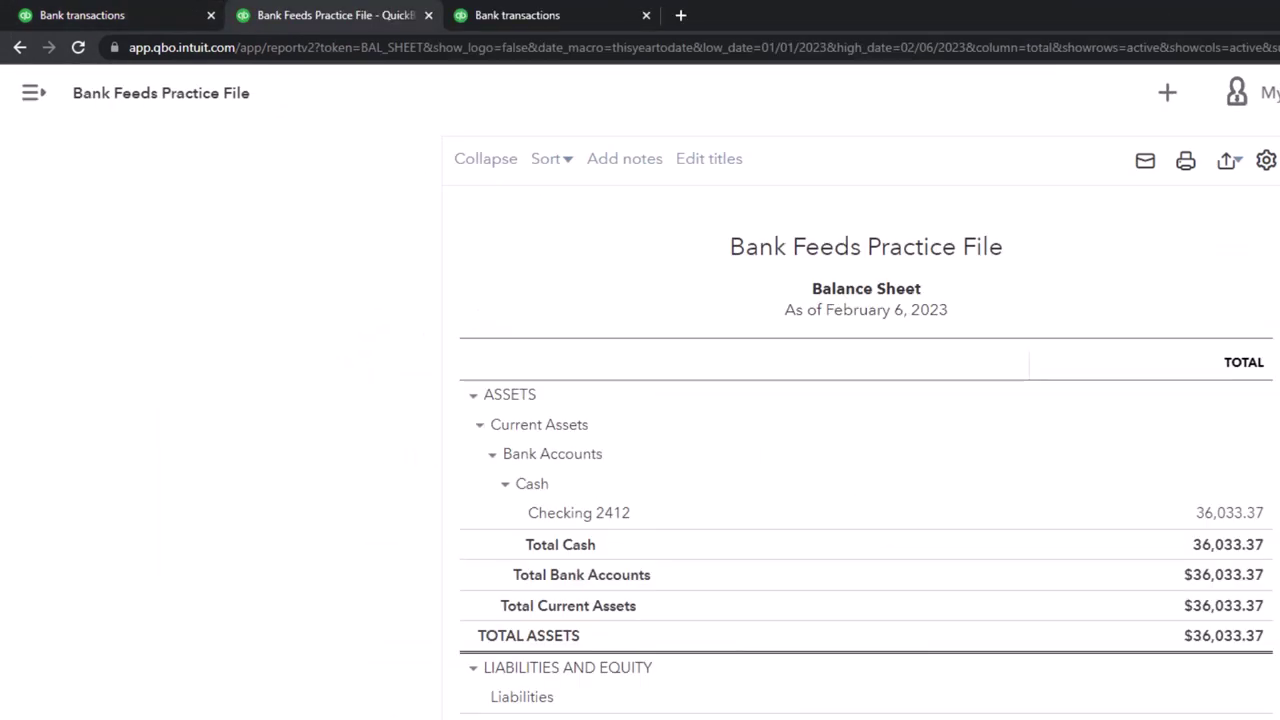
# - Set the Balance Sheet report period to 01/01/2022 through 12/31/2022 and run the report
pyautogui.scroll(3, 1100, 480)
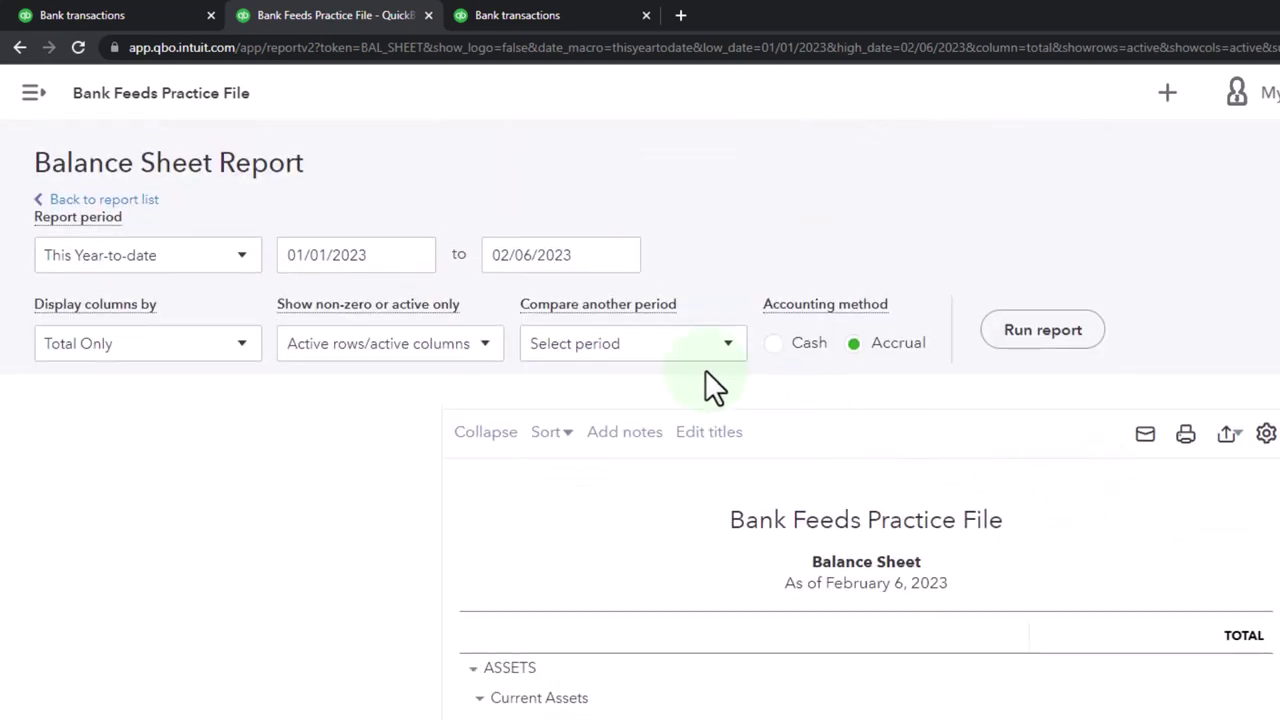
pyautogui.click(391, 258)
pyautogui.write('010122')
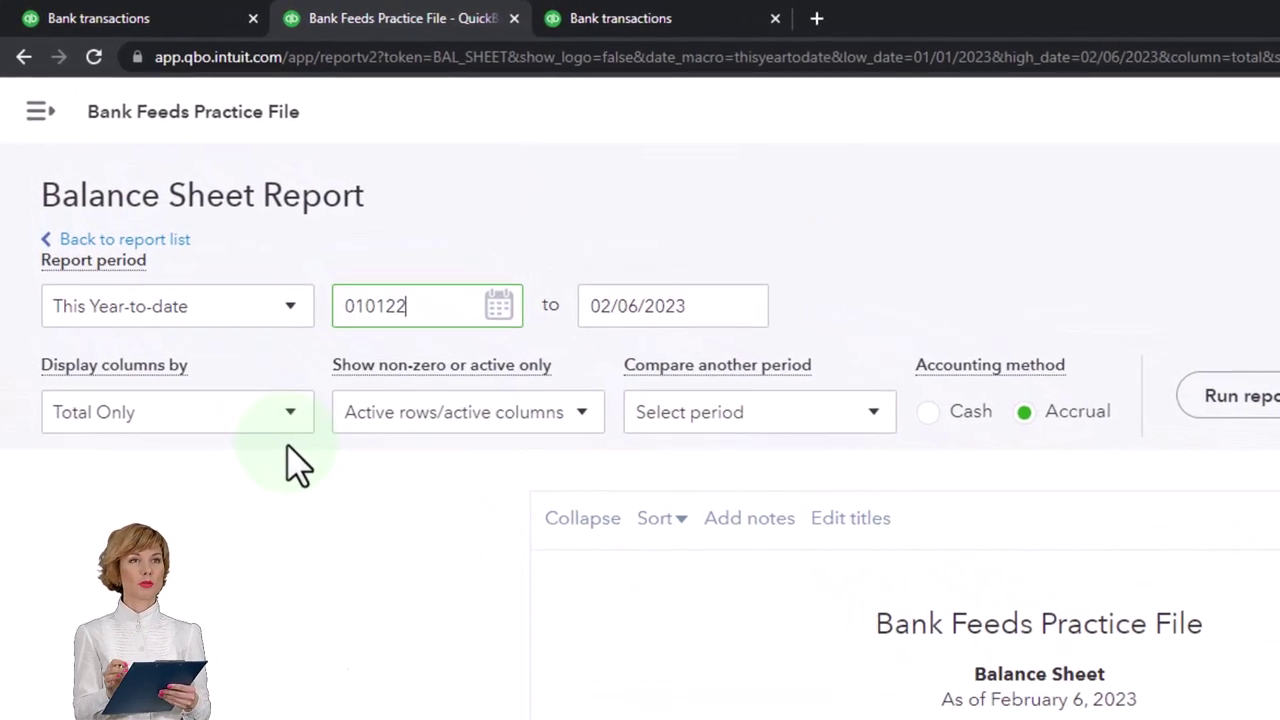
pyautogui.press('Tab')
pyautogui.write('12/31/202')
pyautogui.press('Tab')
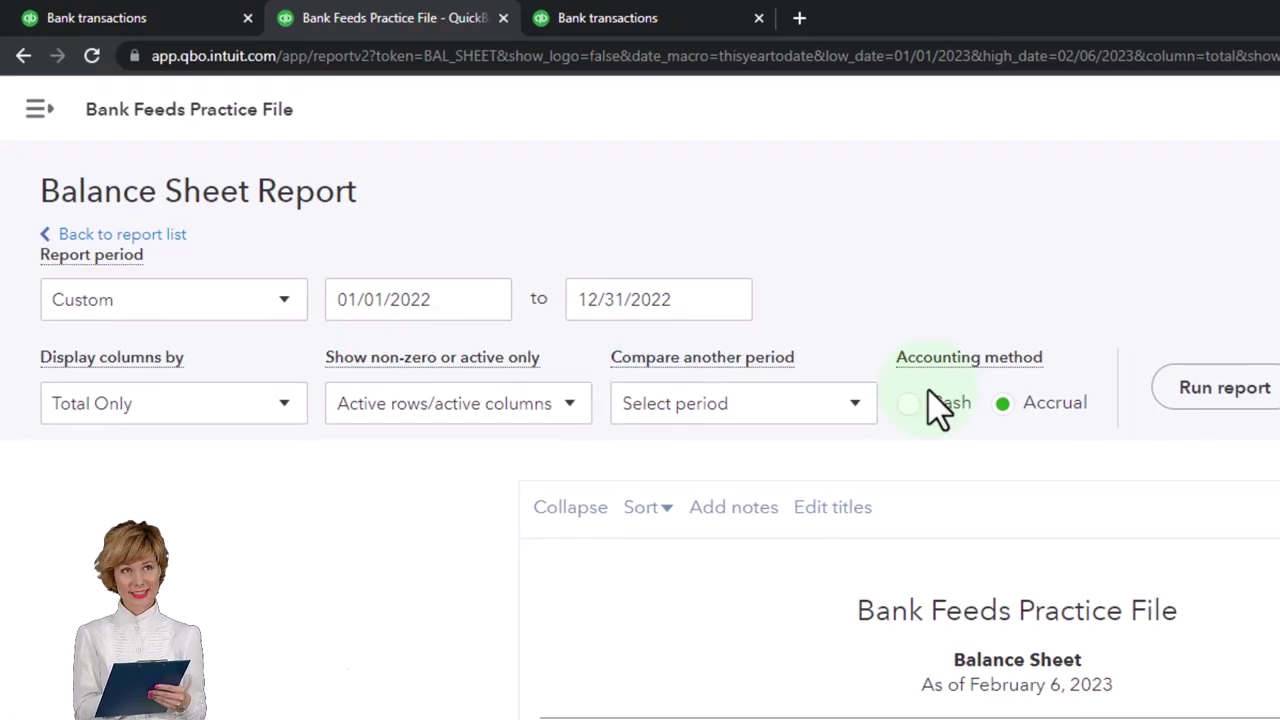
pyautogui.click(1235, 397)
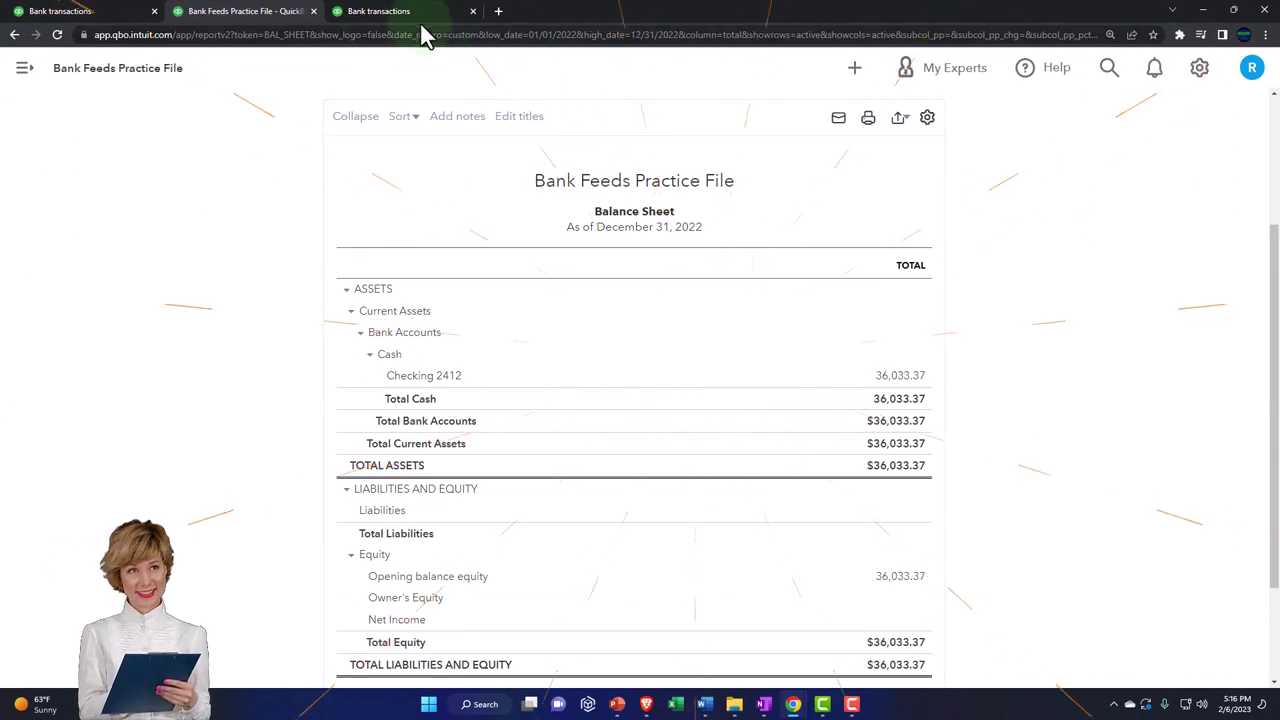
# - Open the Profit and Loss report in the third browser tab
pyautogui.click(413, 14)
pyautogui.click(52, 482)
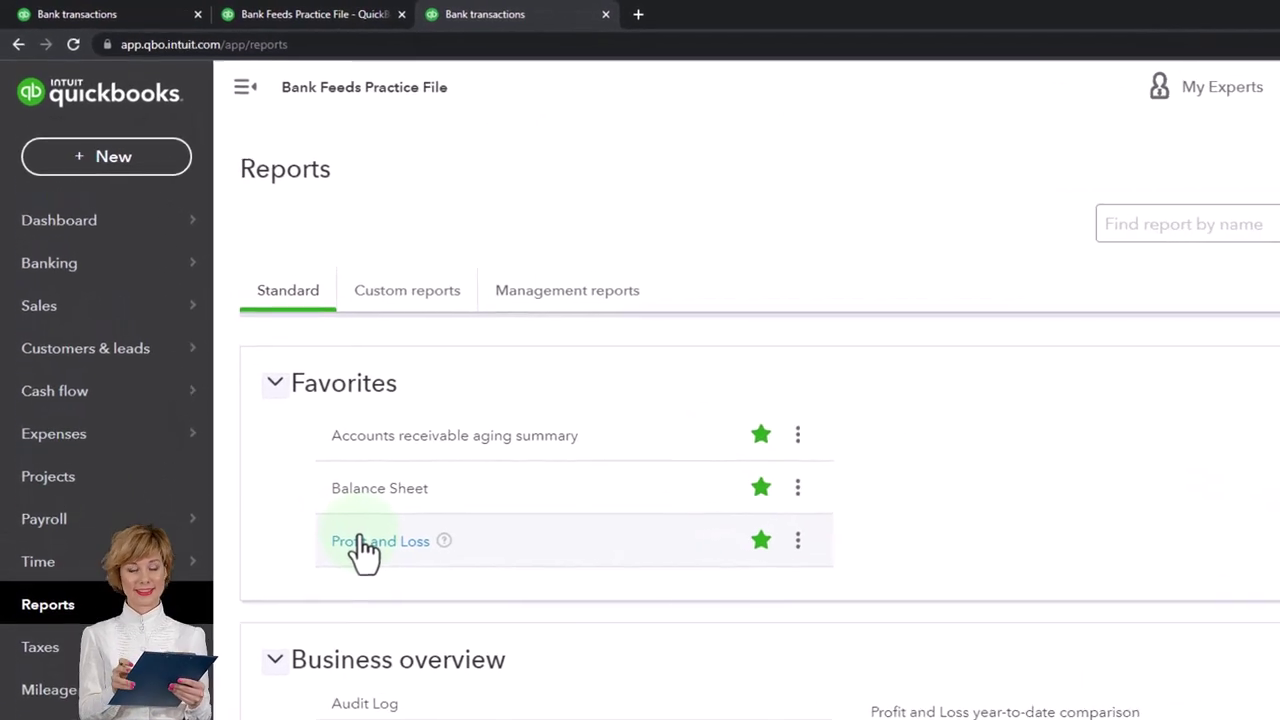
pyautogui.click(288, 427)
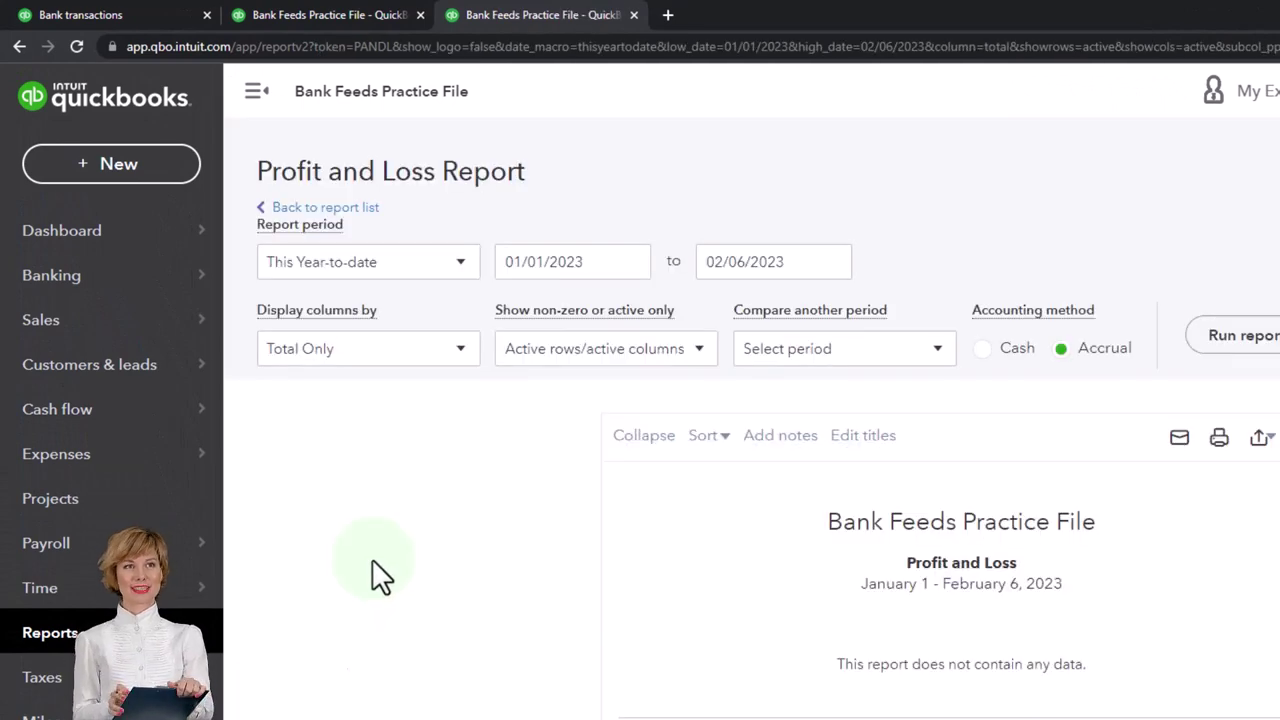
# - Run the Profit and Loss report for 01/01/2022 through 12/31/2022, with the navigation menu collapsed
pyautogui.click(257, 118)
pyautogui.click(600, 262)
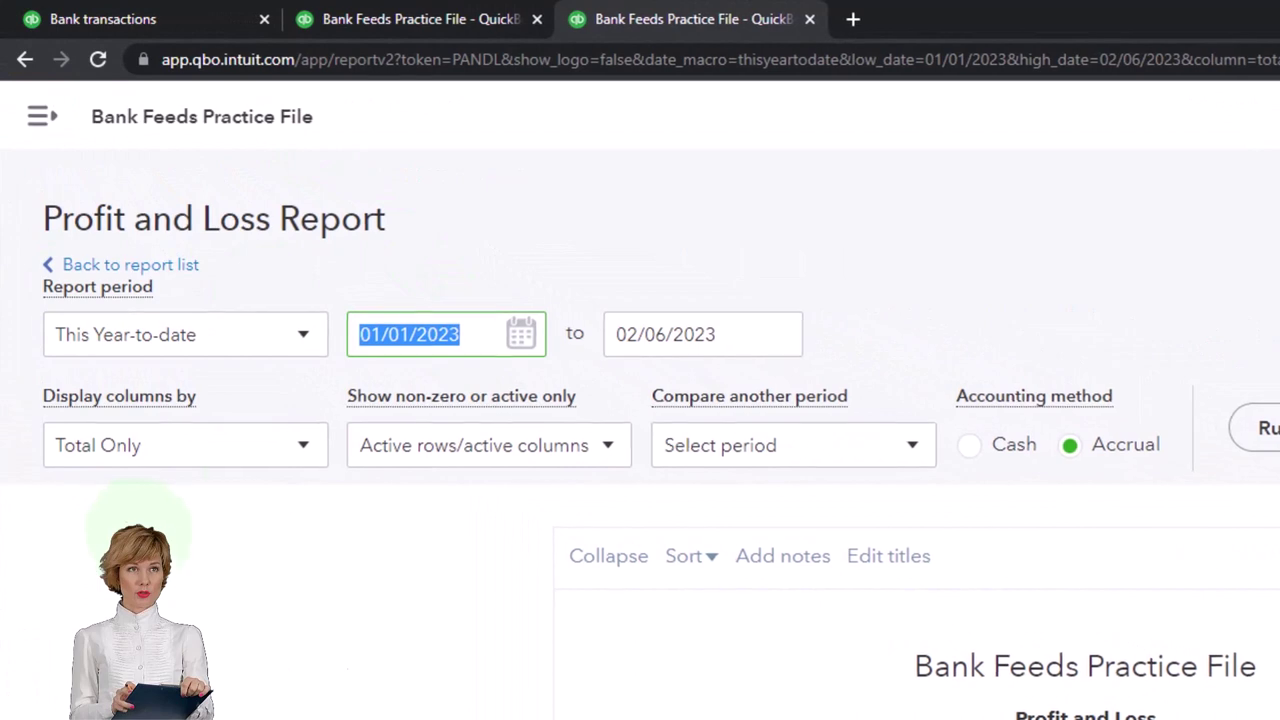
pyautogui.write('01012022')
pyautogui.press('Tab')
pyautogui.write('12/31/2022')
pyautogui.press('Tab')
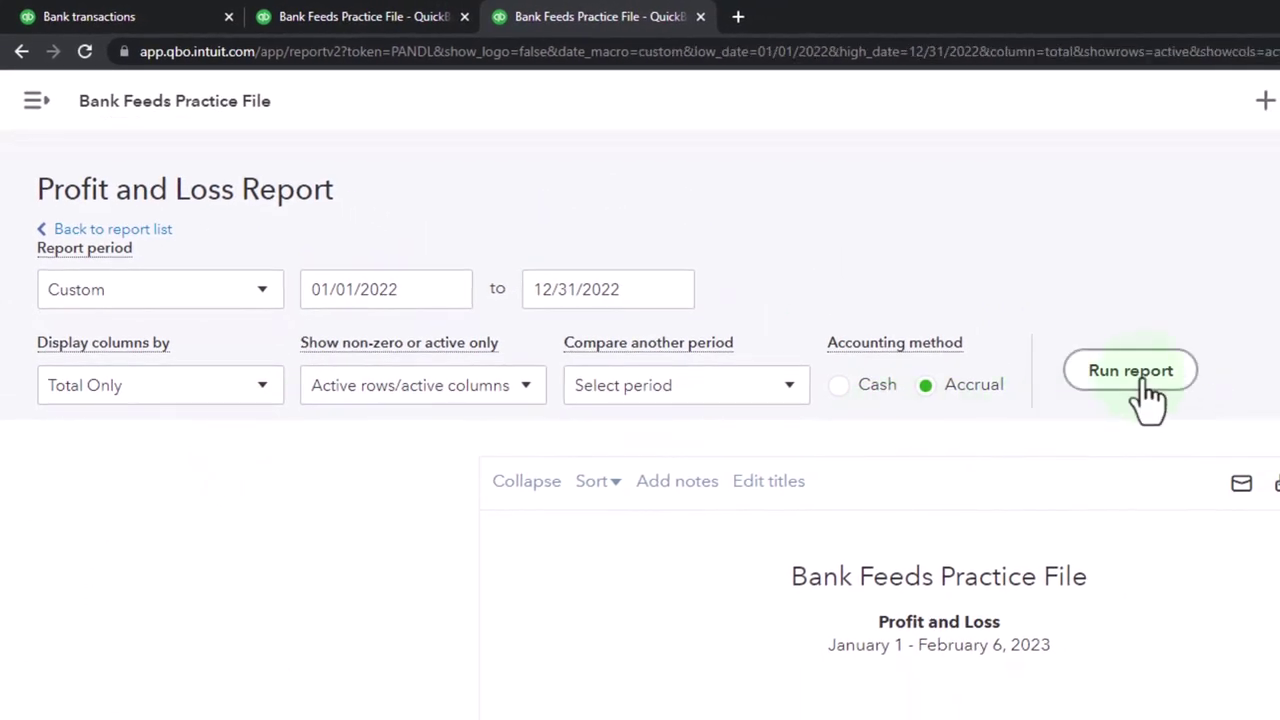
pyautogui.click(1141, 381)
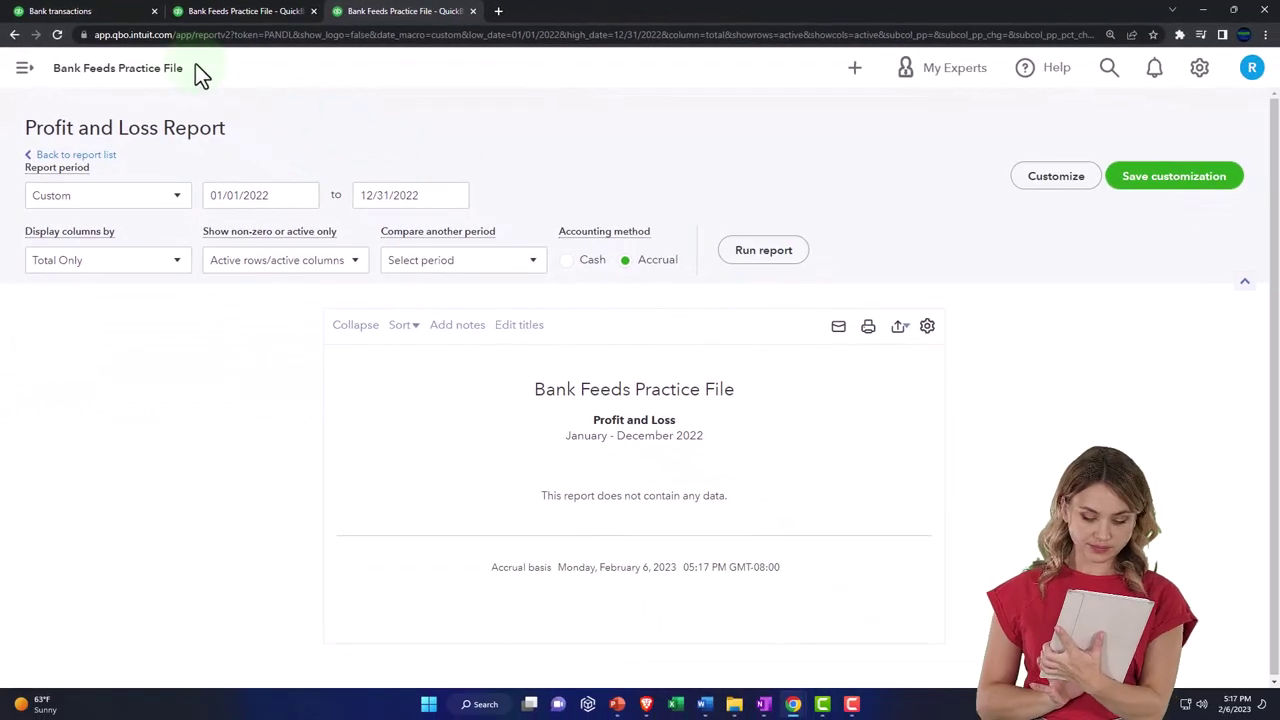
# - Return to the bank transactions page in the first browser tab and collapse its navigation menu
pyautogui.click(104, 12)
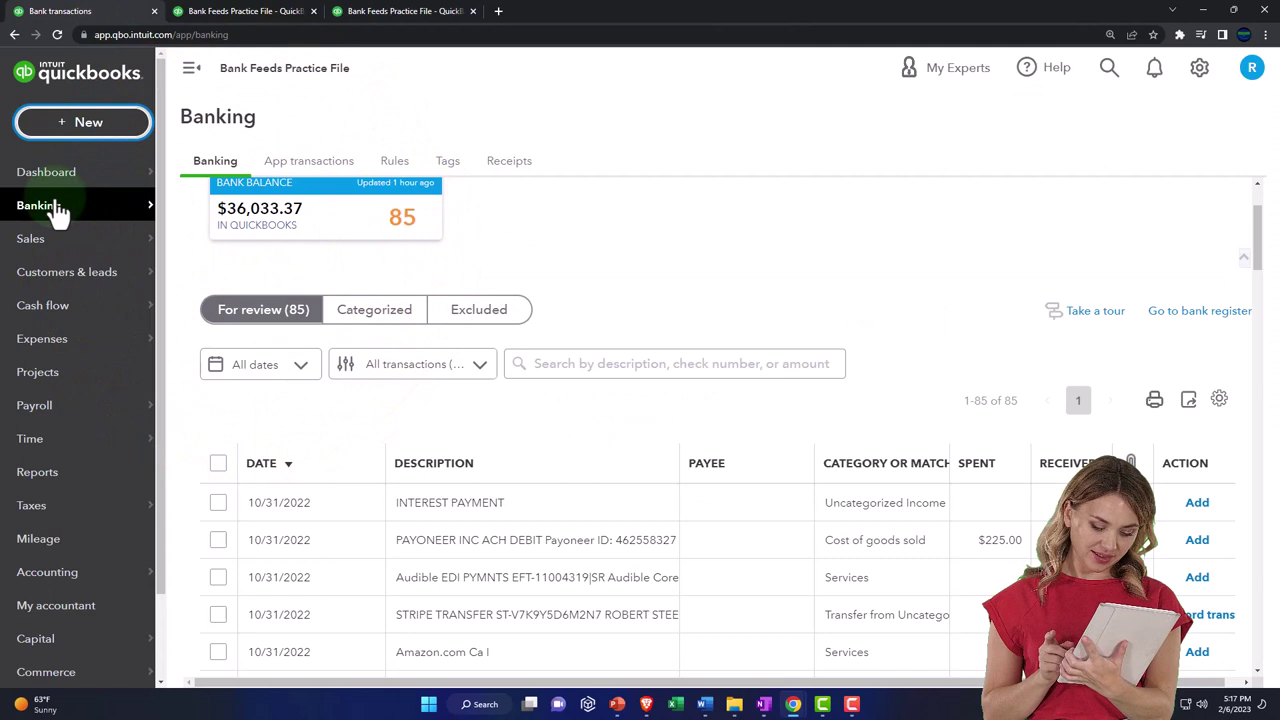
pyautogui.click(191, 67)
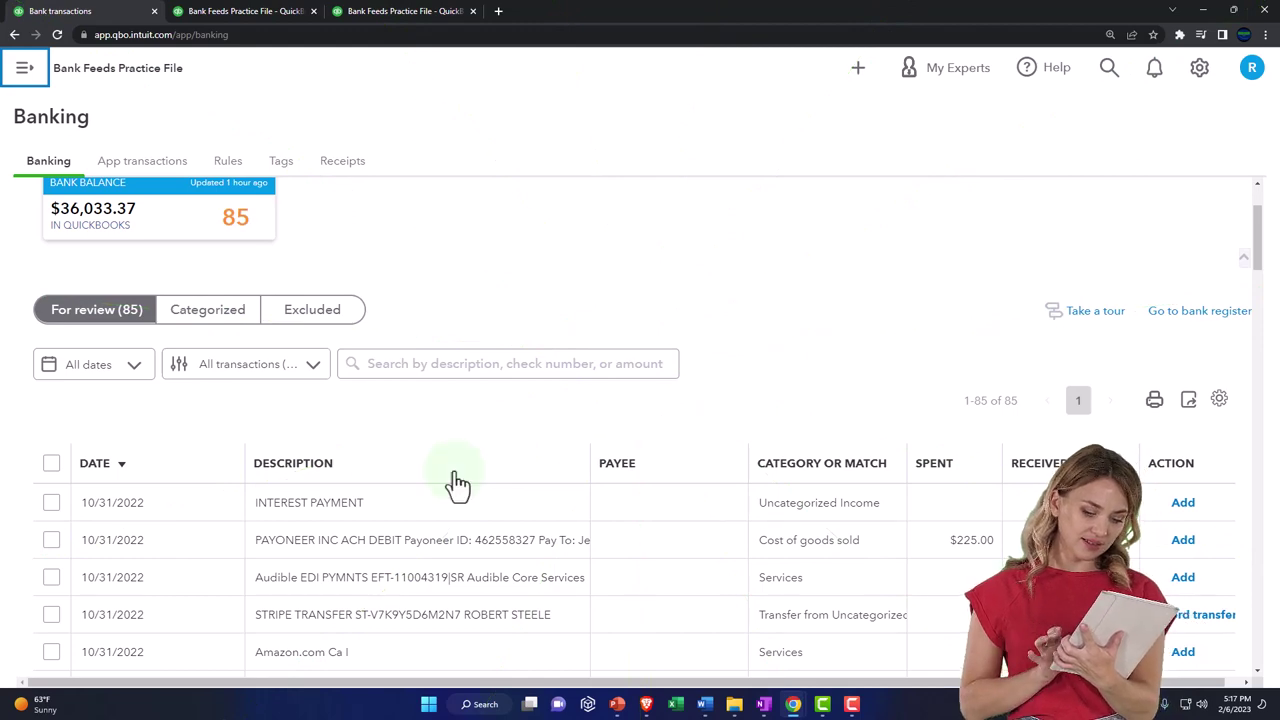
# - Switch to OneNote and examine the QuickBooks flowchart's vendor, customer and banking sections
pyautogui.click(765, 705)
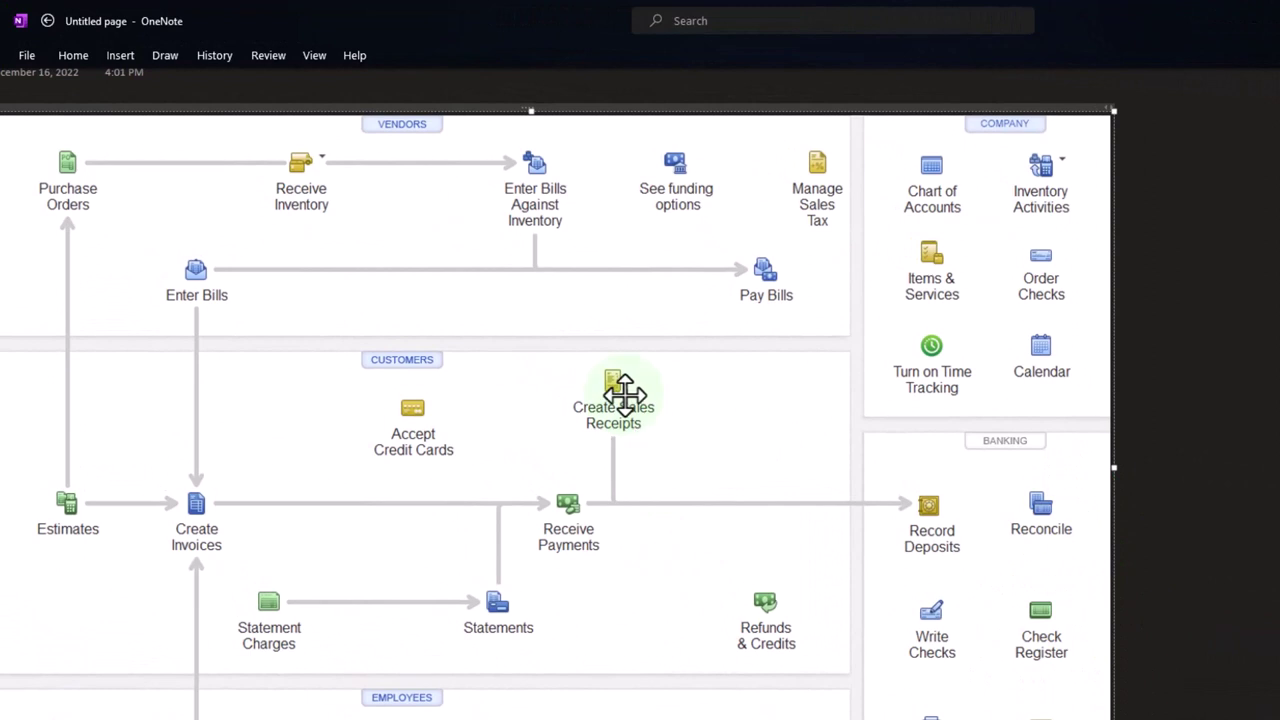
pyautogui.click(413, 184)
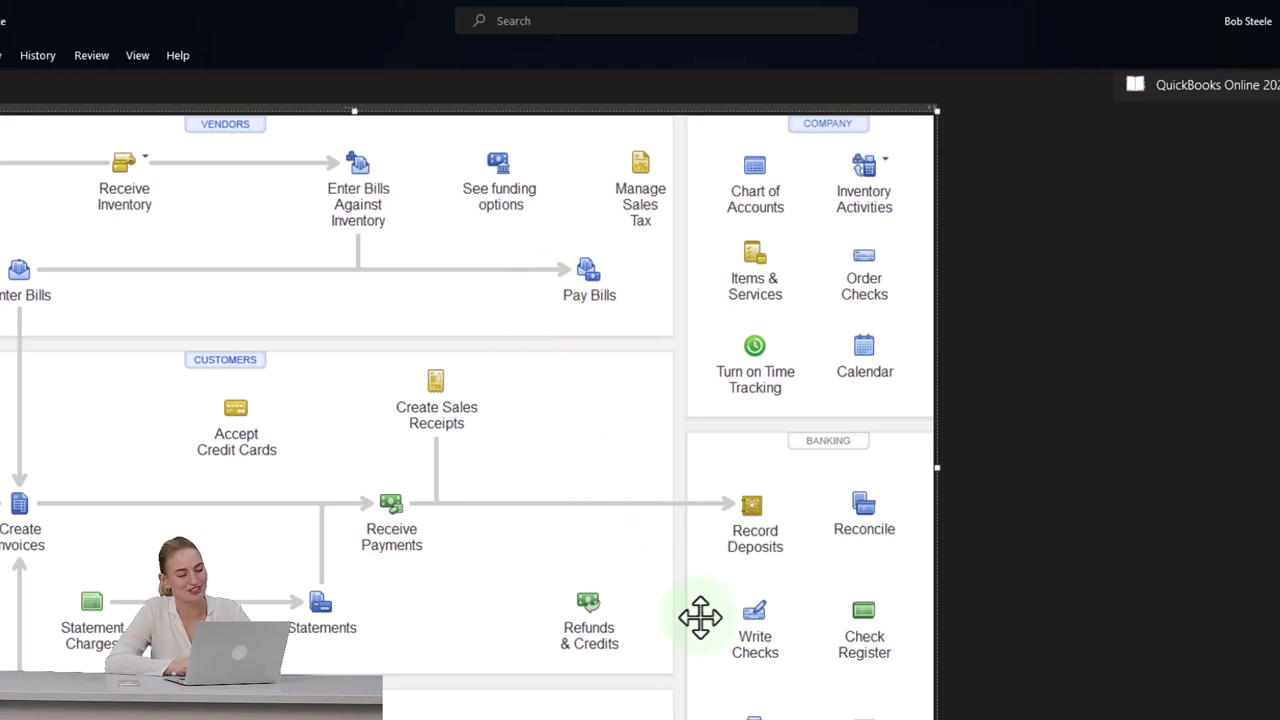
pyautogui.moveTo(626, 568); pyautogui.dragTo(822, 503)
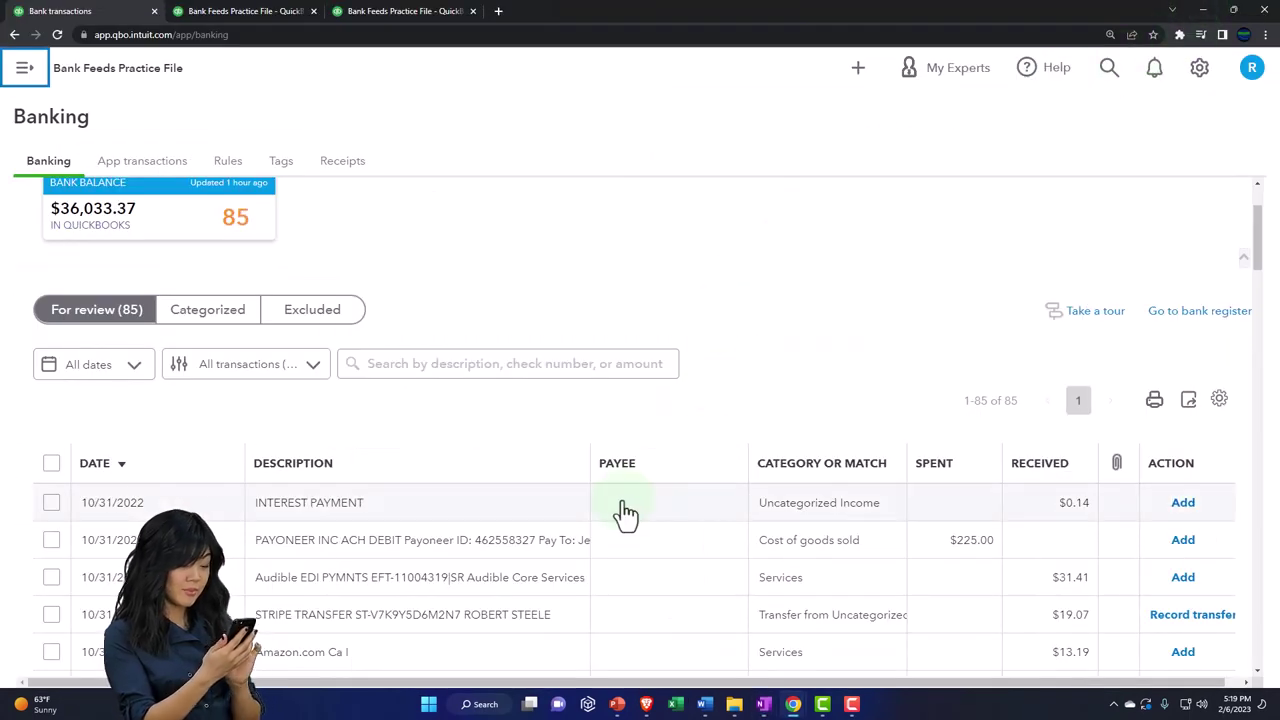
# - Sort the transactions for review by date and finally by description, and clear the transaction selection
pyautogui.click(121, 470)
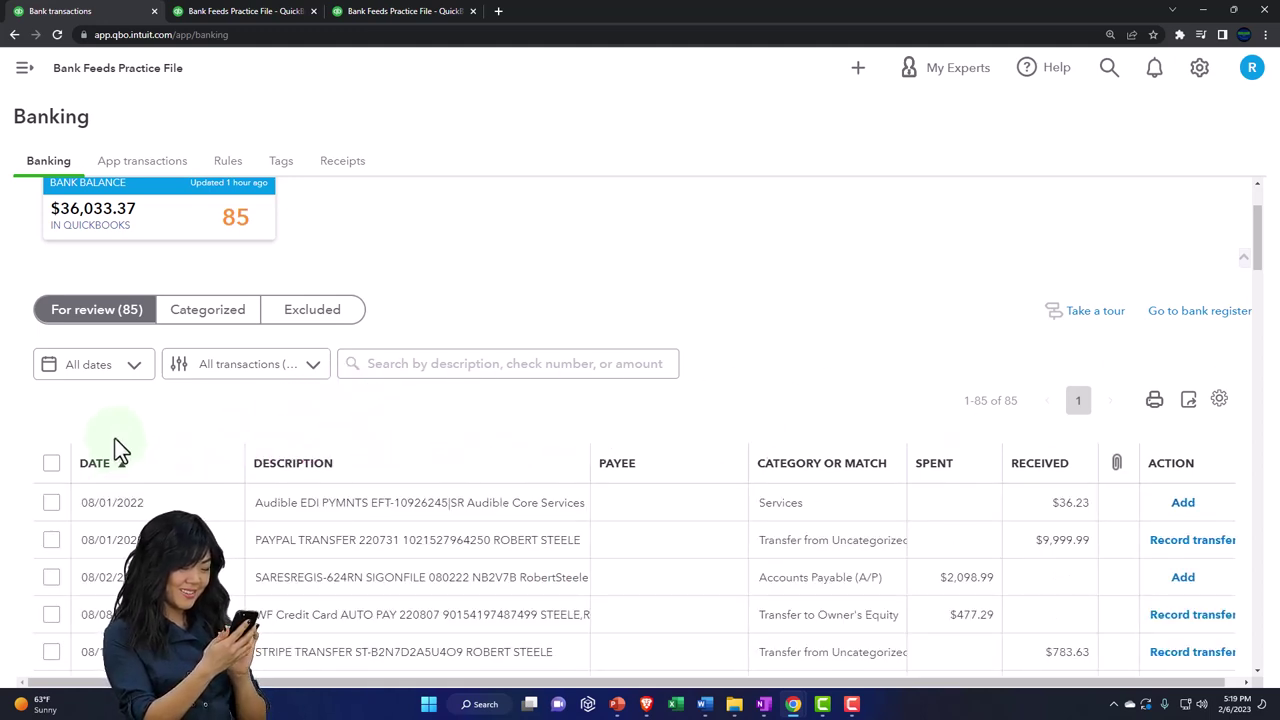
pyautogui.click(300, 472)
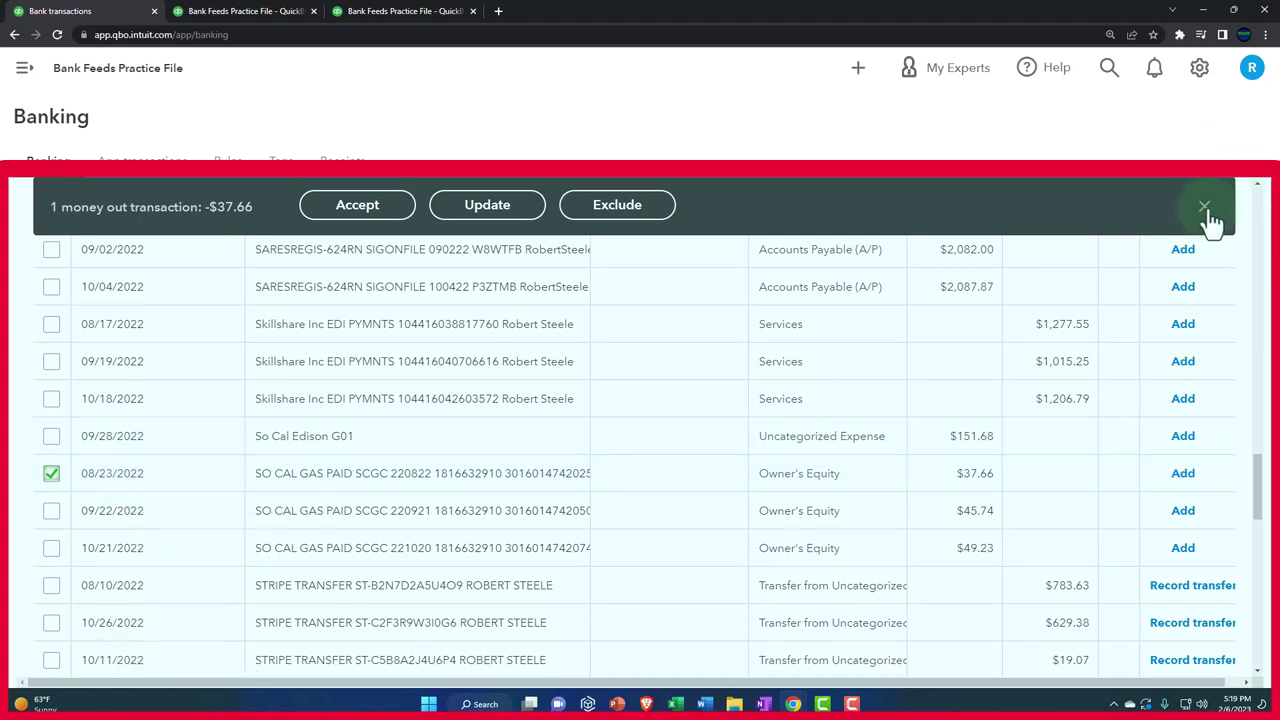
pyautogui.click(1205, 207)
# - Change the transaction table settings to show spent and received amounts in a single Amount column
pyautogui.scroll(5, 1216, 250)
pyautogui.scroll(15, 1216, 258)
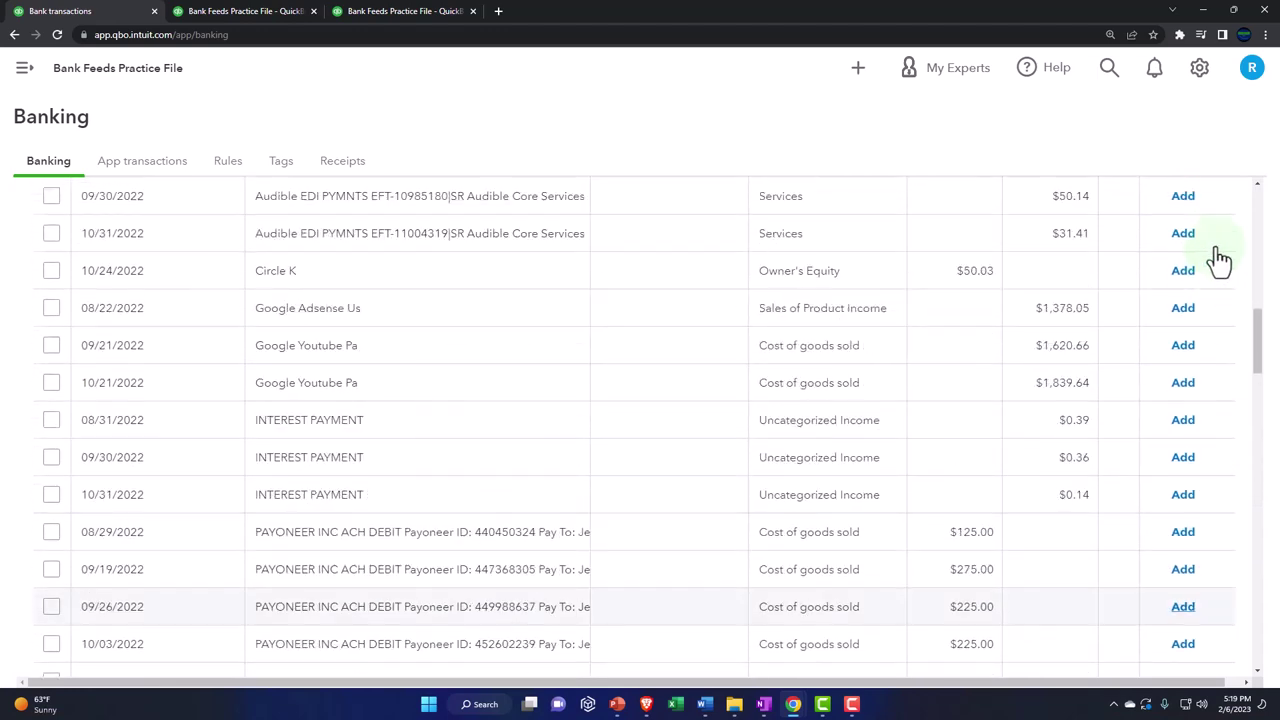
pyautogui.click(1230, 530)
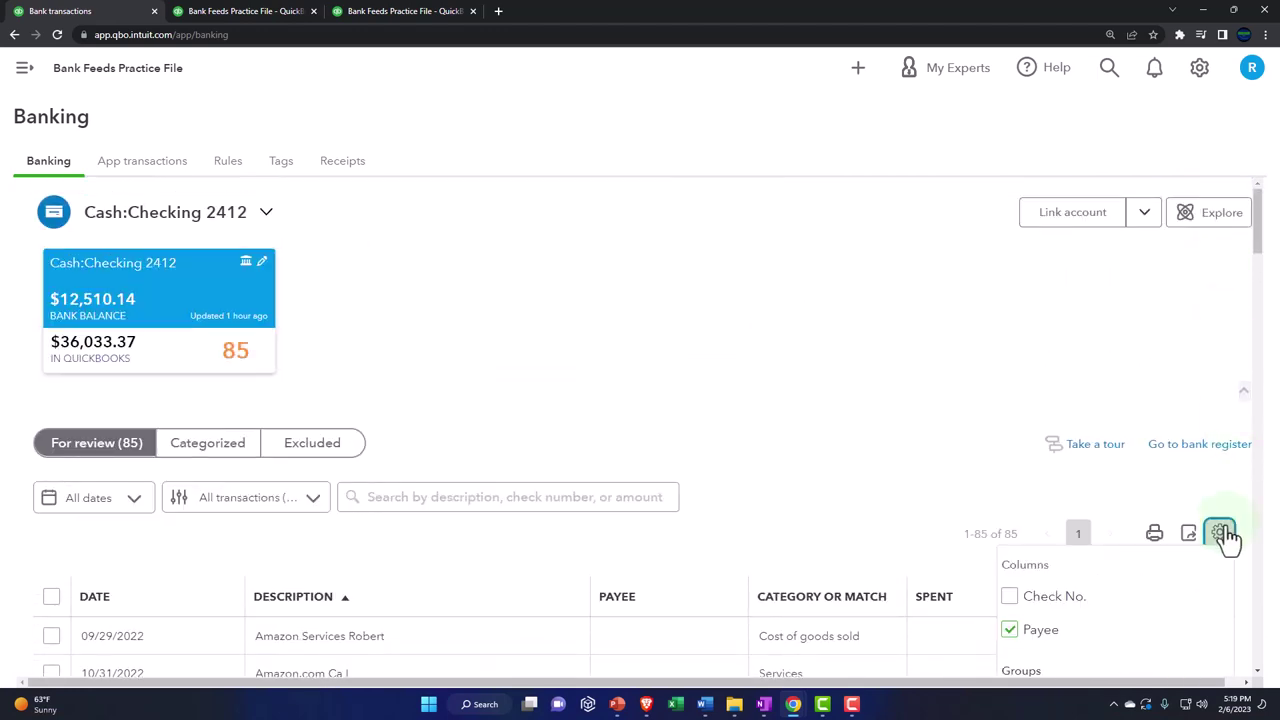
pyautogui.scroll(-4, 1116, 480)
pyautogui.click(1010, 357)
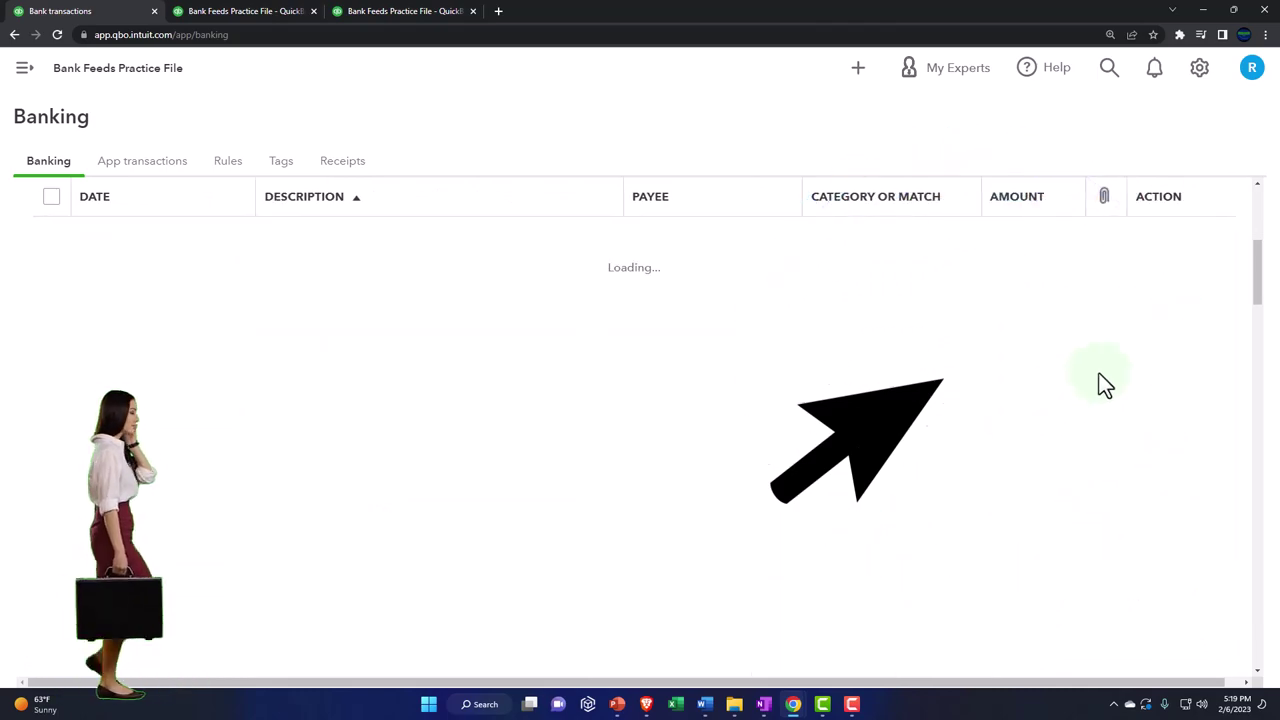
# - Set the transaction table to show the full bank details as descriptions, and check its page size options
pyautogui.scroll(-1, 1206, 414)
pyautogui.click(1216, 398)
pyautogui.scroll(-3, 1134, 468)
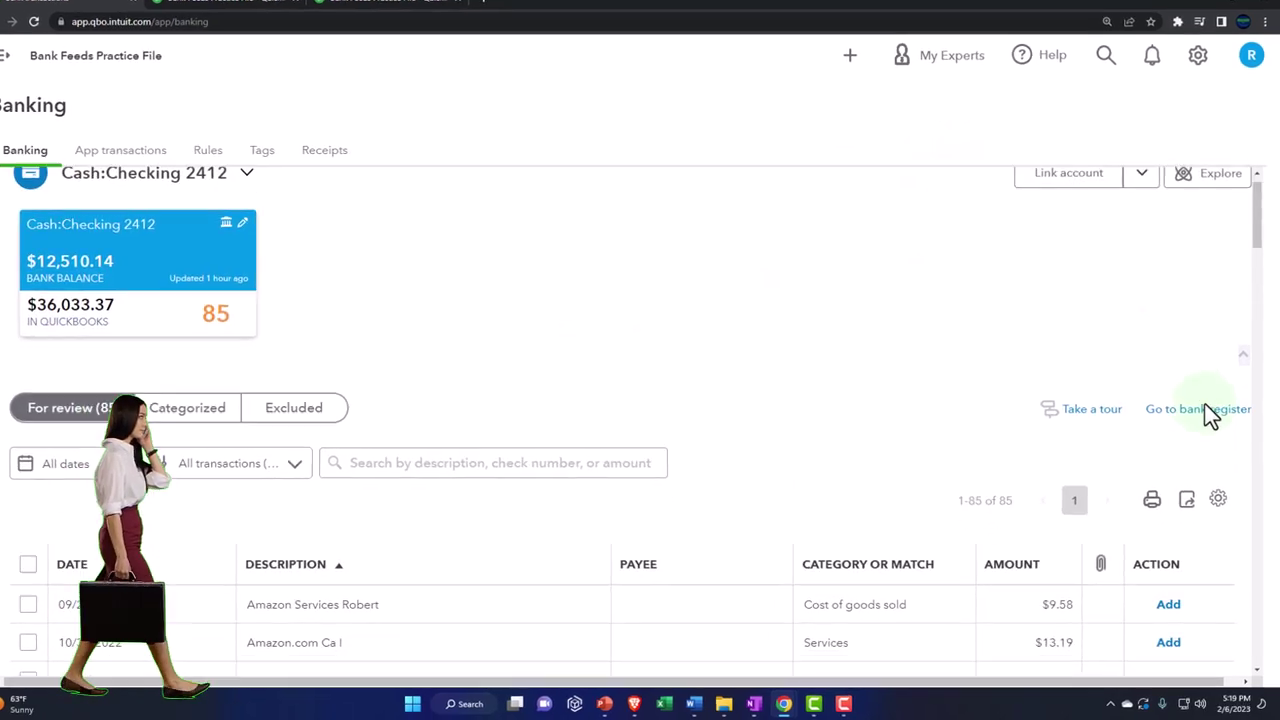
pyautogui.scroll(-1, 1062, 343)
pyautogui.click(866, 157)
pyautogui.scroll(-4, 940, 355)
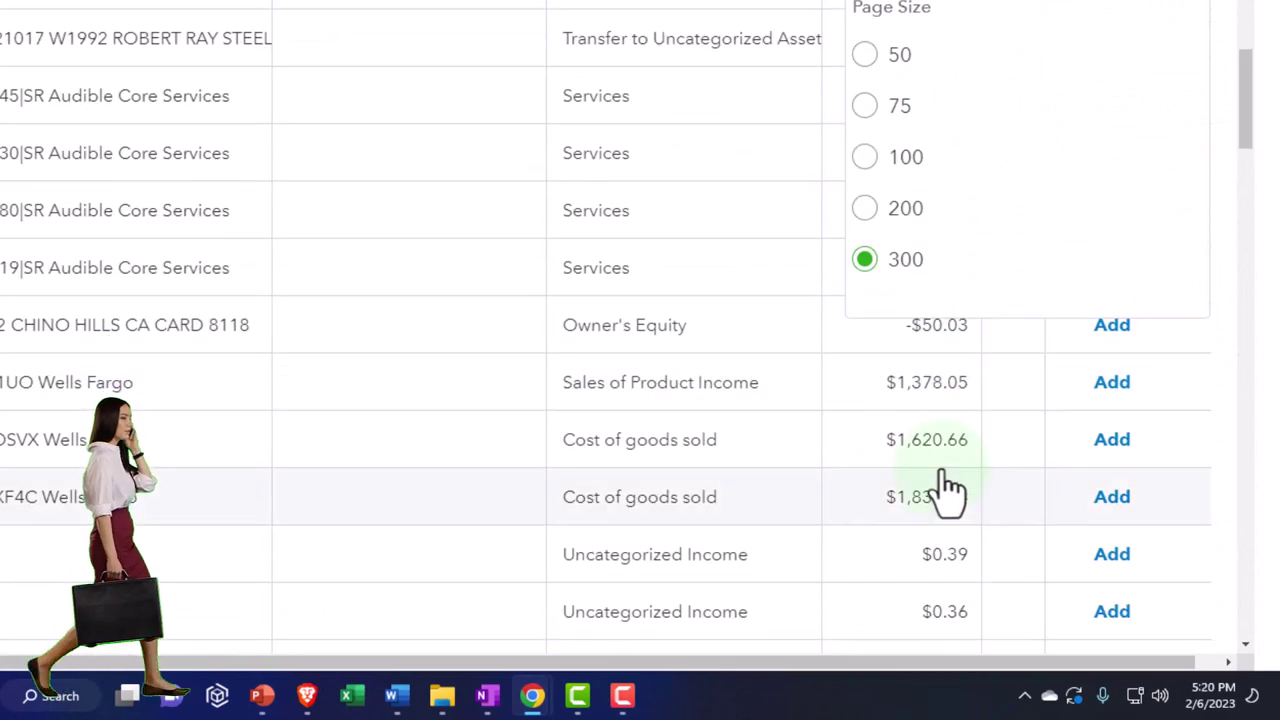
pyautogui.press('Escape')
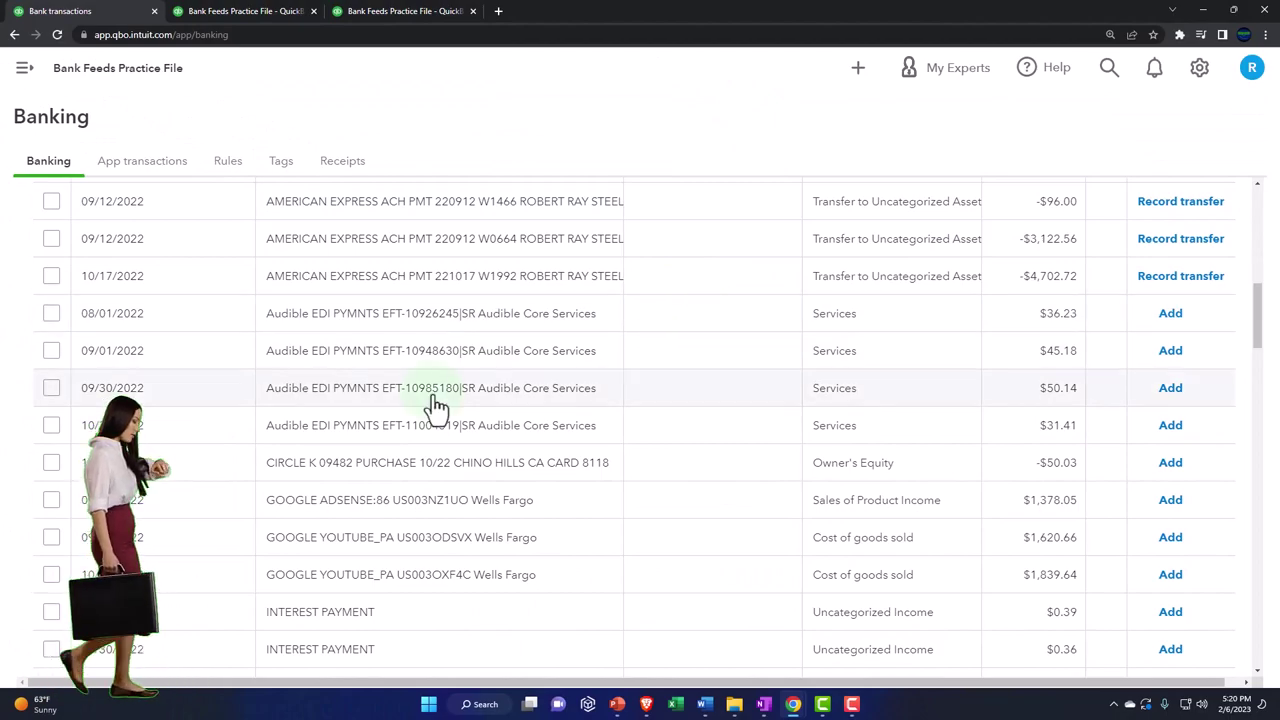
# - Select the 08/23/2022 SO CAL GAS transaction and expand its details
pyautogui.scroll(-6, 252, 420)
pyautogui.scroll(-10, 258, 418)
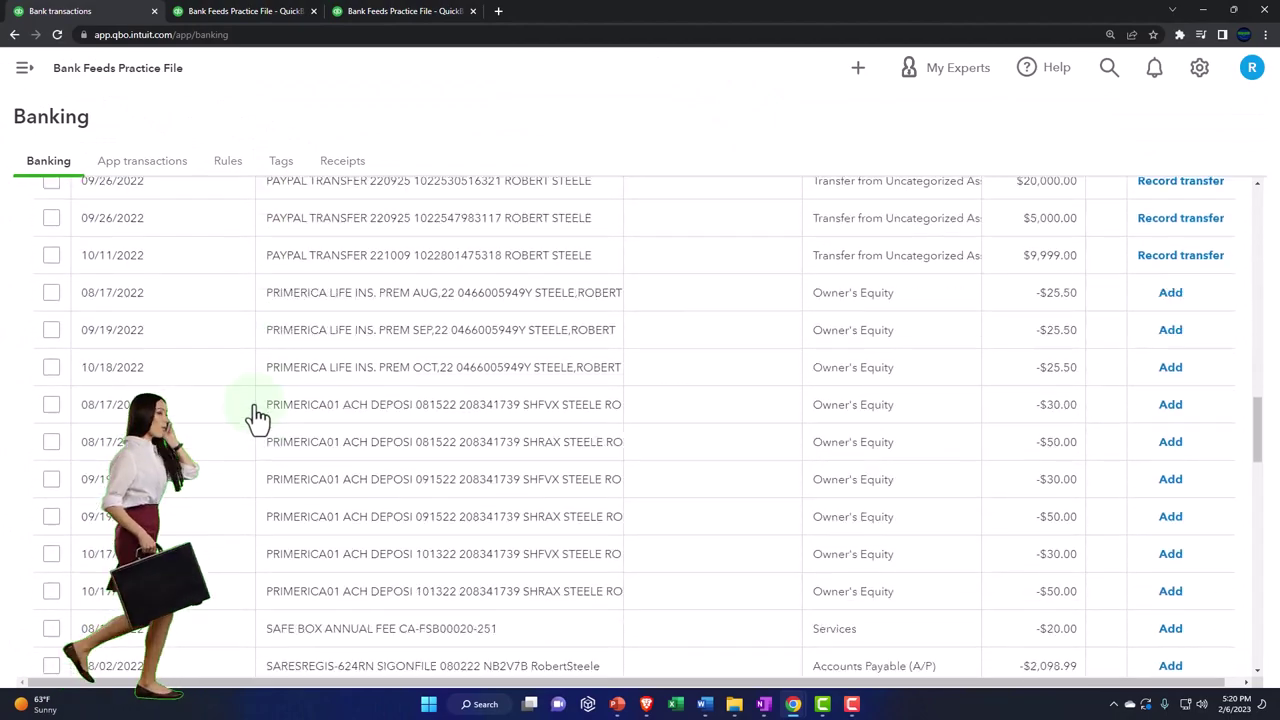
pyautogui.scroll(-10, 258, 418)
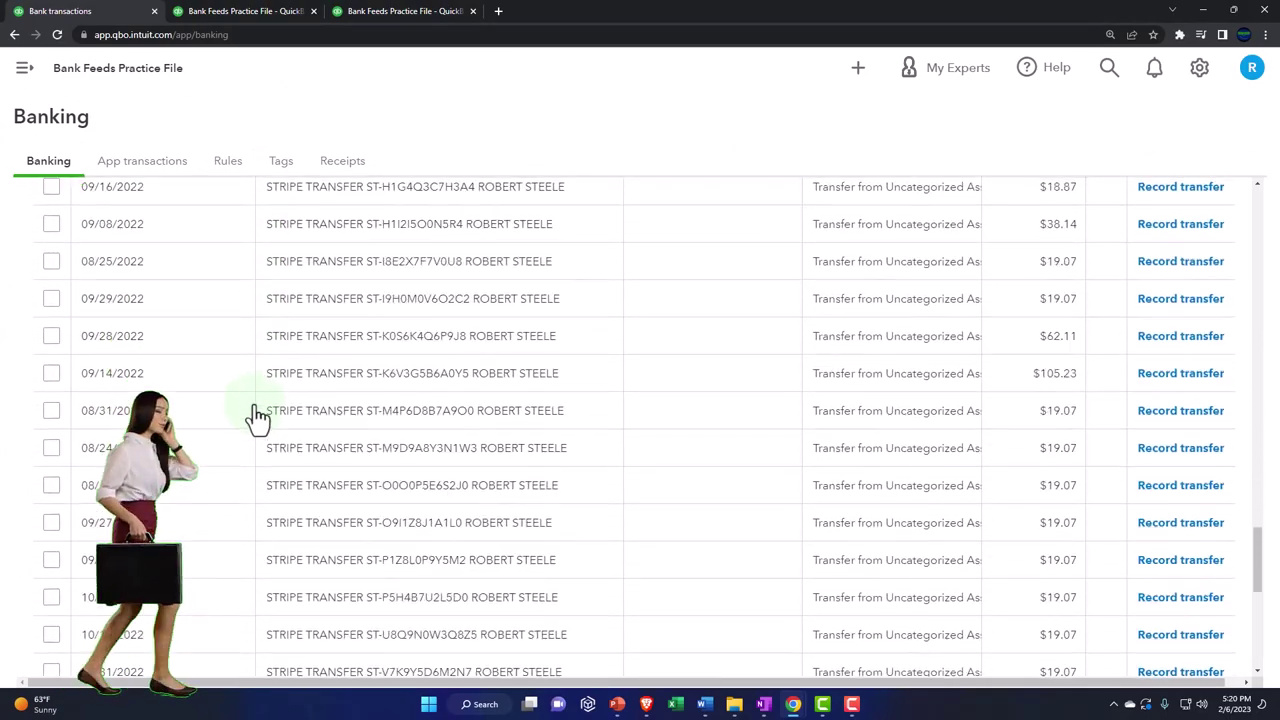
pyautogui.scroll(-2, 257, 418)
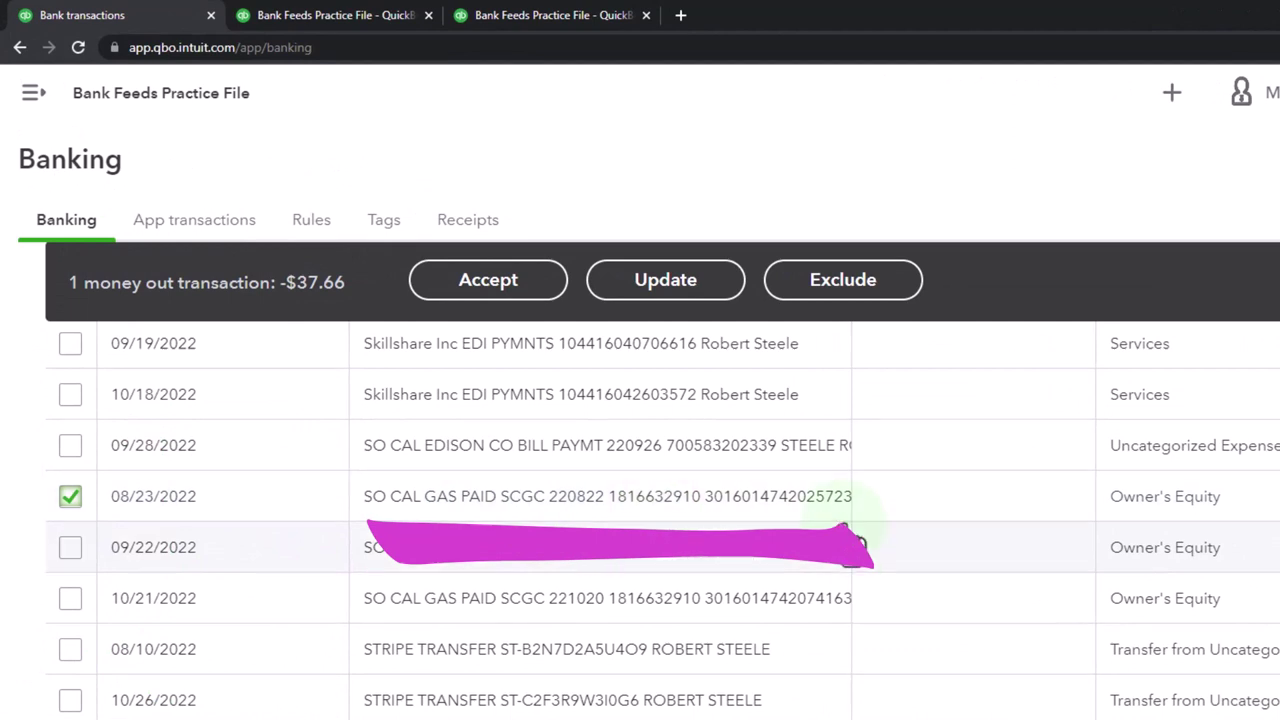
pyautogui.scroll(1, 908, 529)
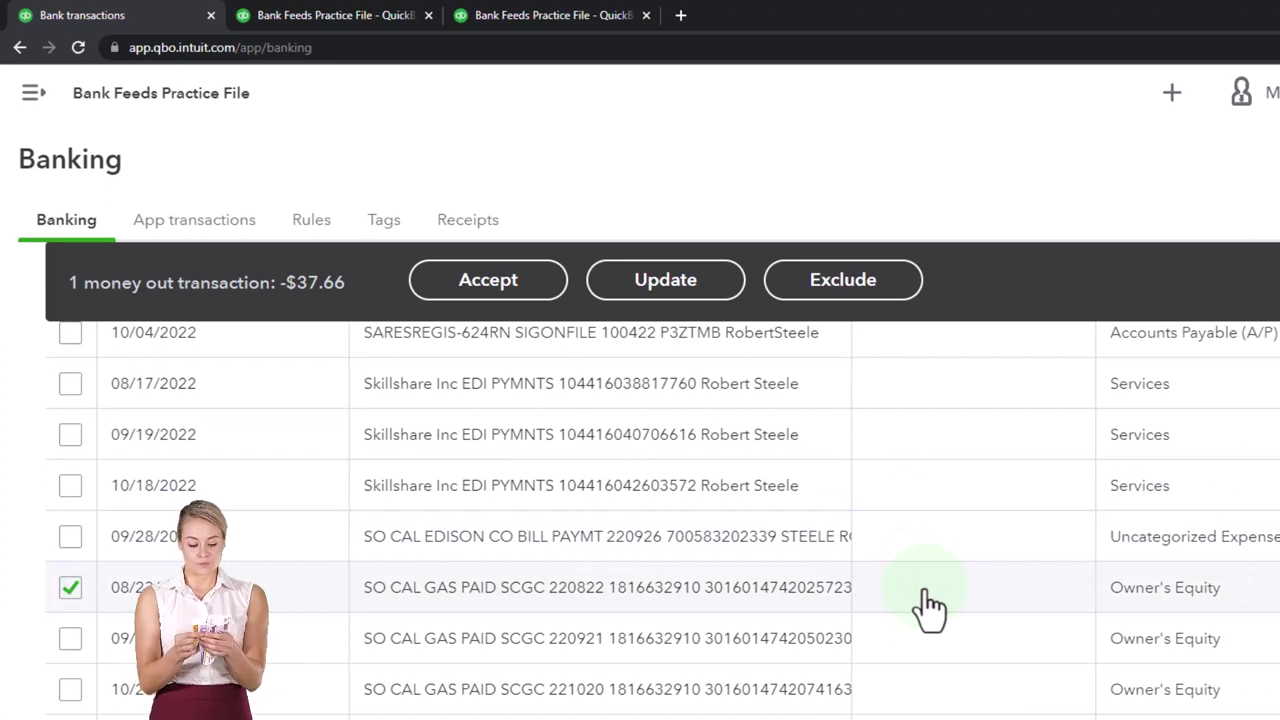
pyautogui.click(928, 603)
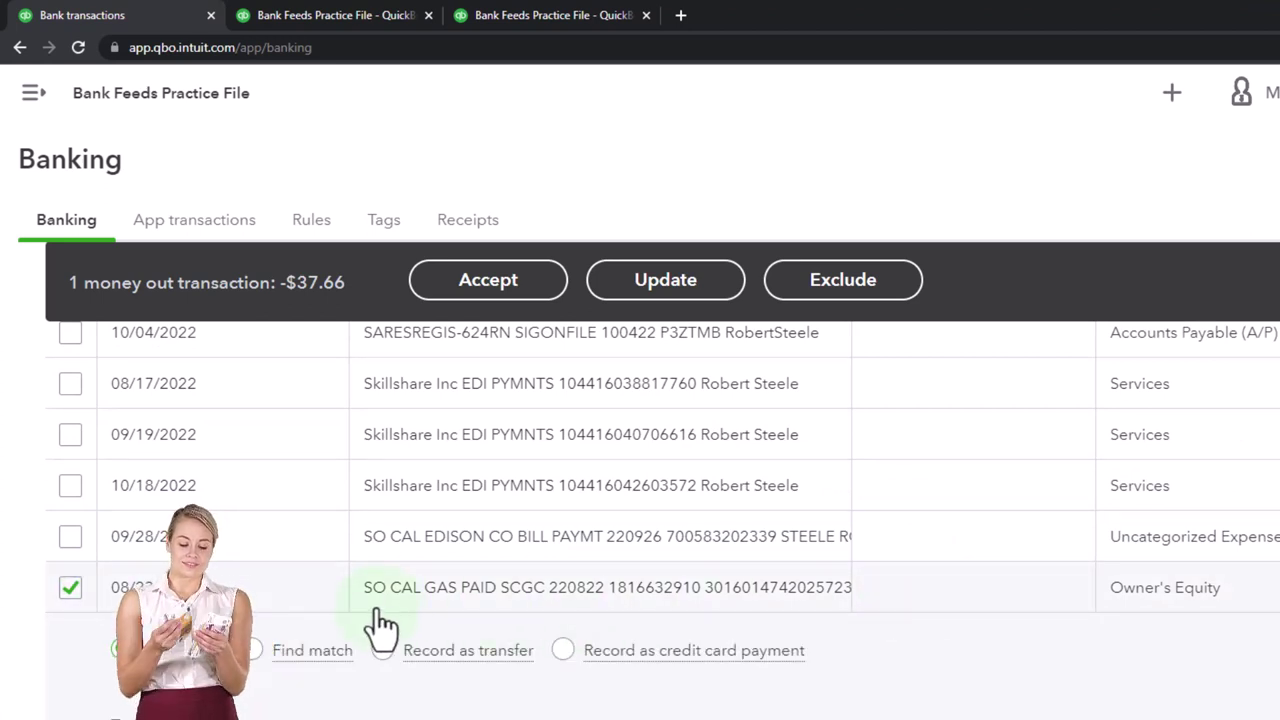
pyautogui.click(452, 605)
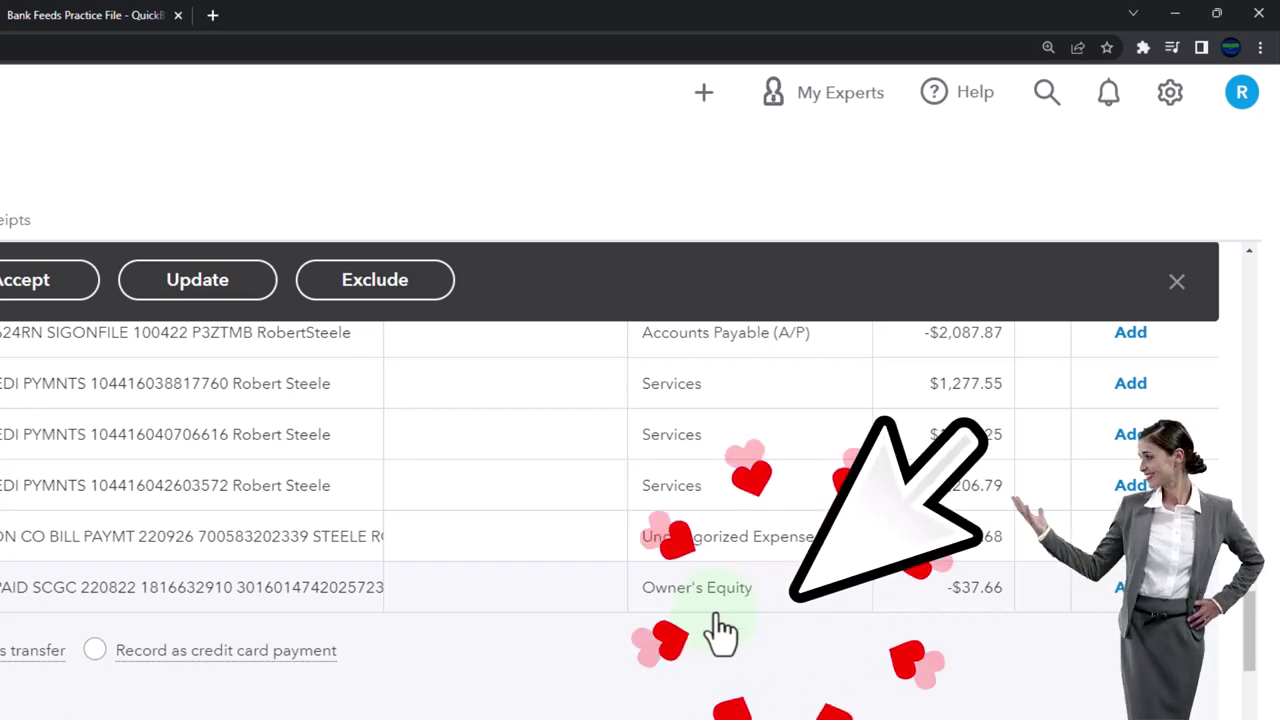
pyautogui.click(491, 592)
pyautogui.click(152, 594)
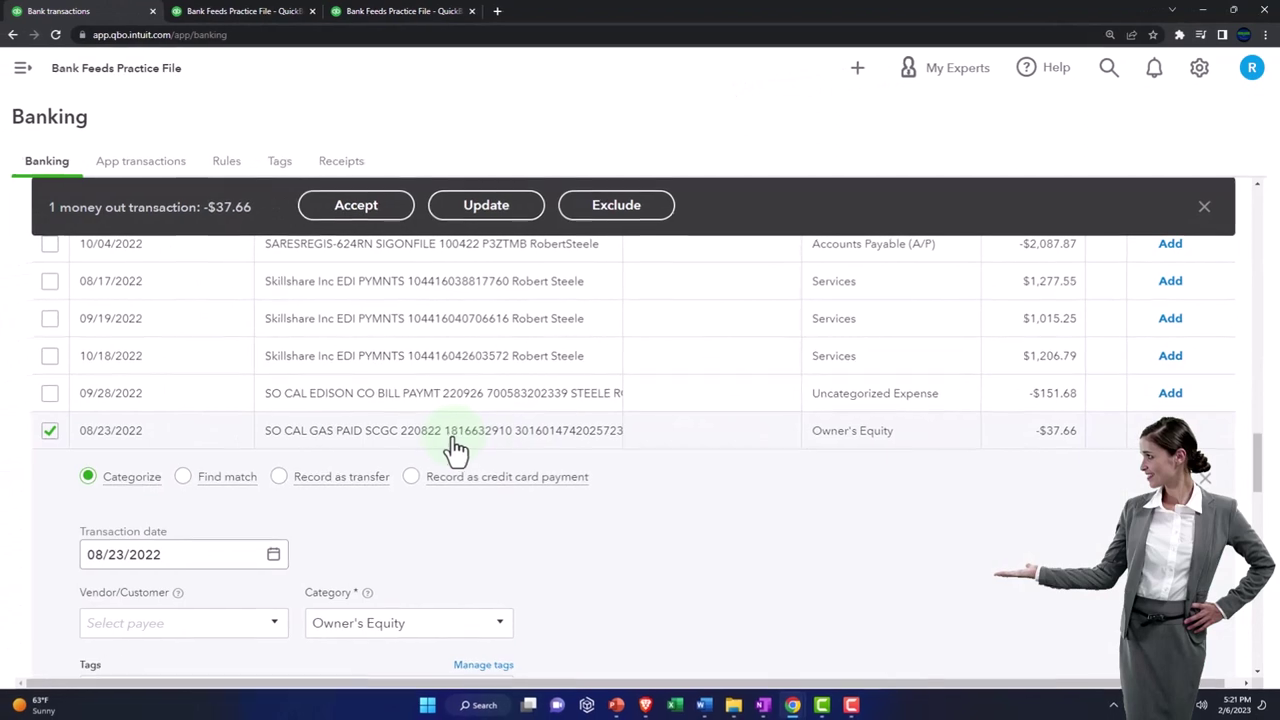
# - Look at the matching options for the expanded SO CAL GAS transaction and leave the Match transactions page without saving
pyautogui.scroll(-1, 449, 453)
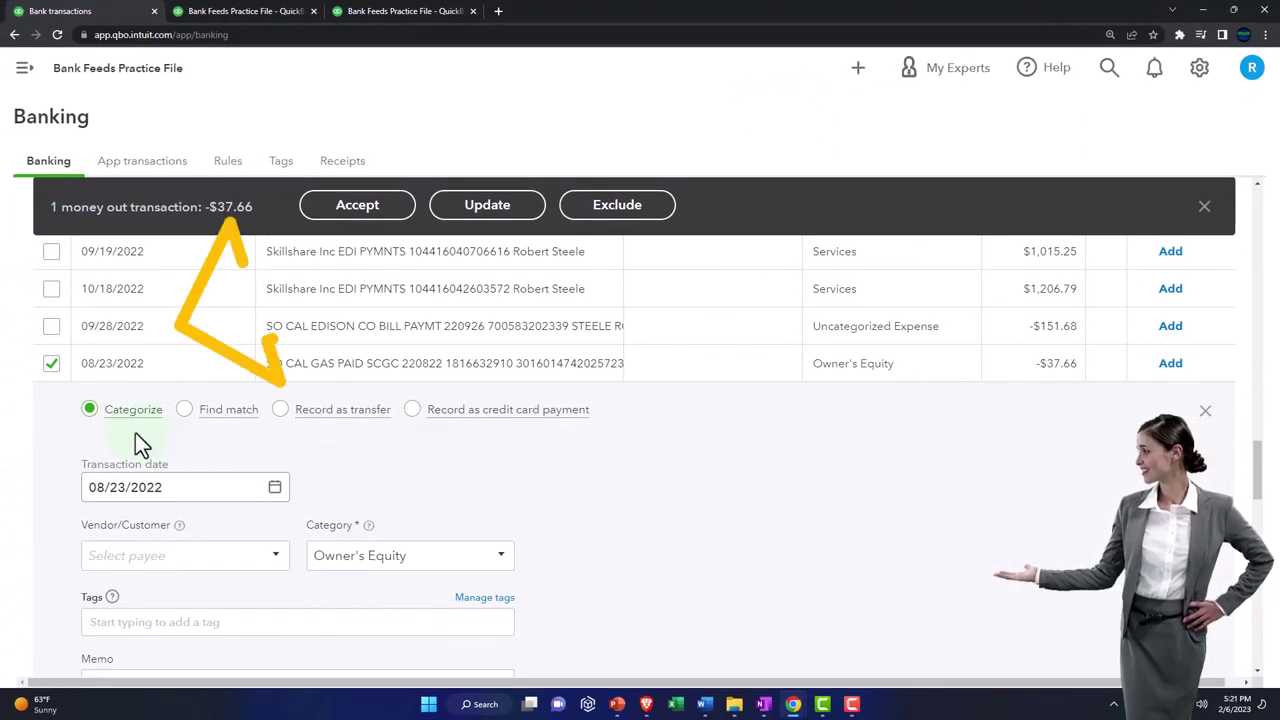
pyautogui.scroll(-2, 135, 432)
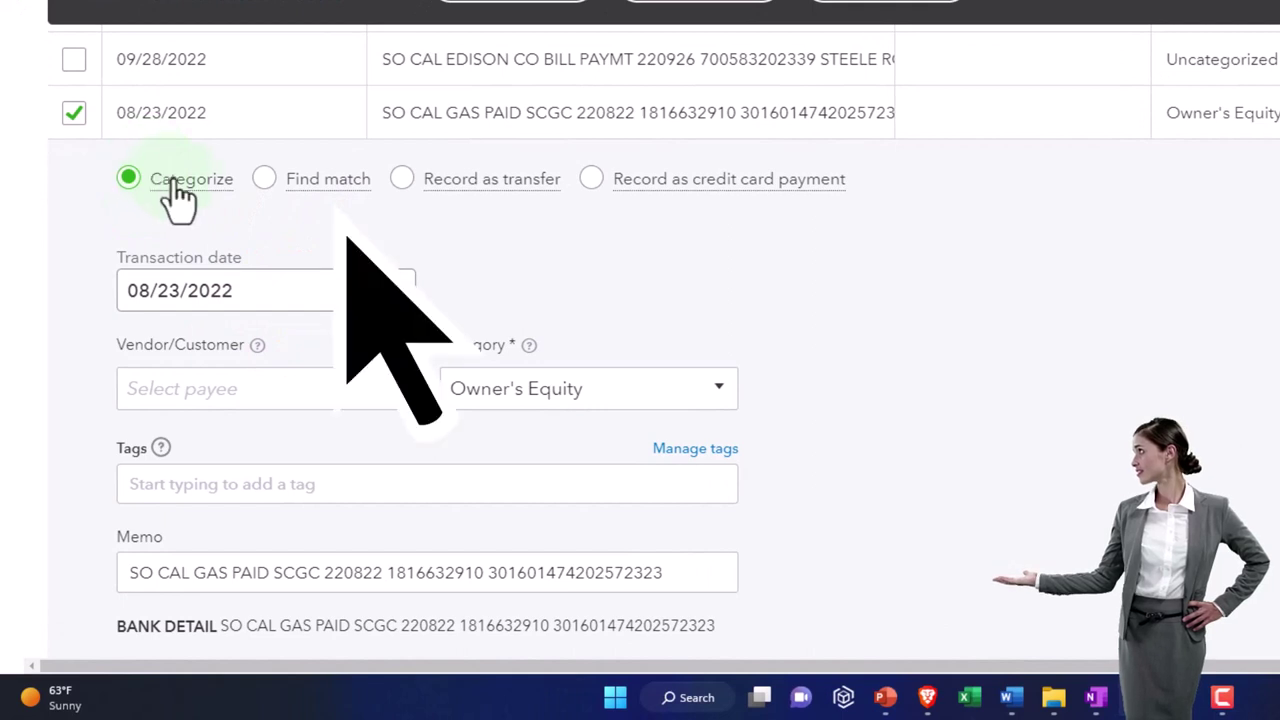
pyautogui.click(264, 180)
pyautogui.scroll(-2, 266, 200)
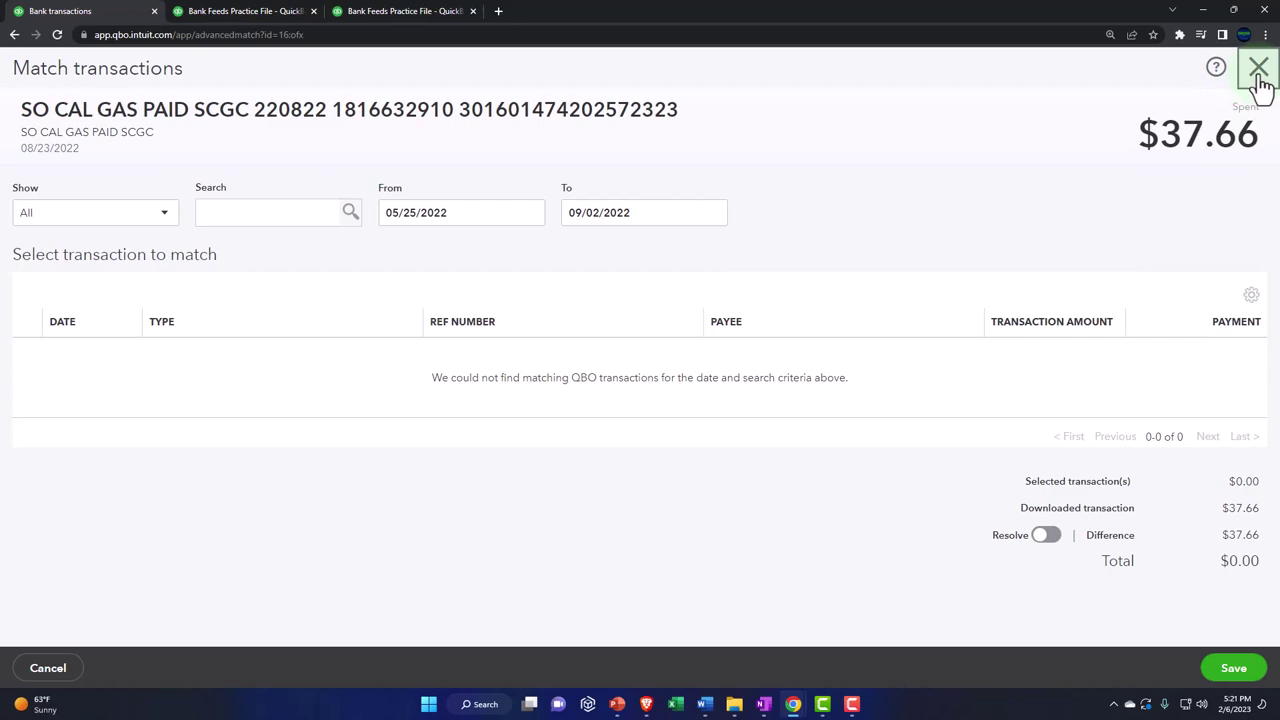
pyautogui.click(1258, 70)
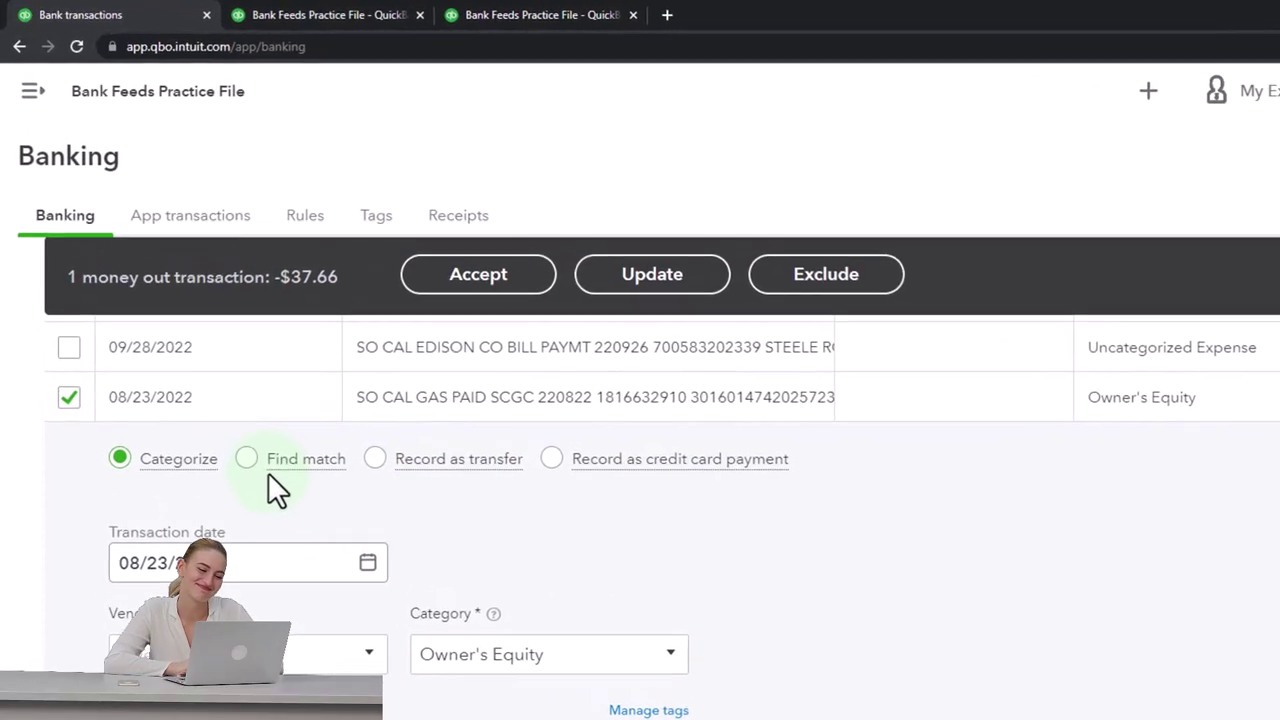
# - Review the transfer and credit card payment forms for the SO CAL GAS transaction and return it to Categorize
pyautogui.click(374, 461)
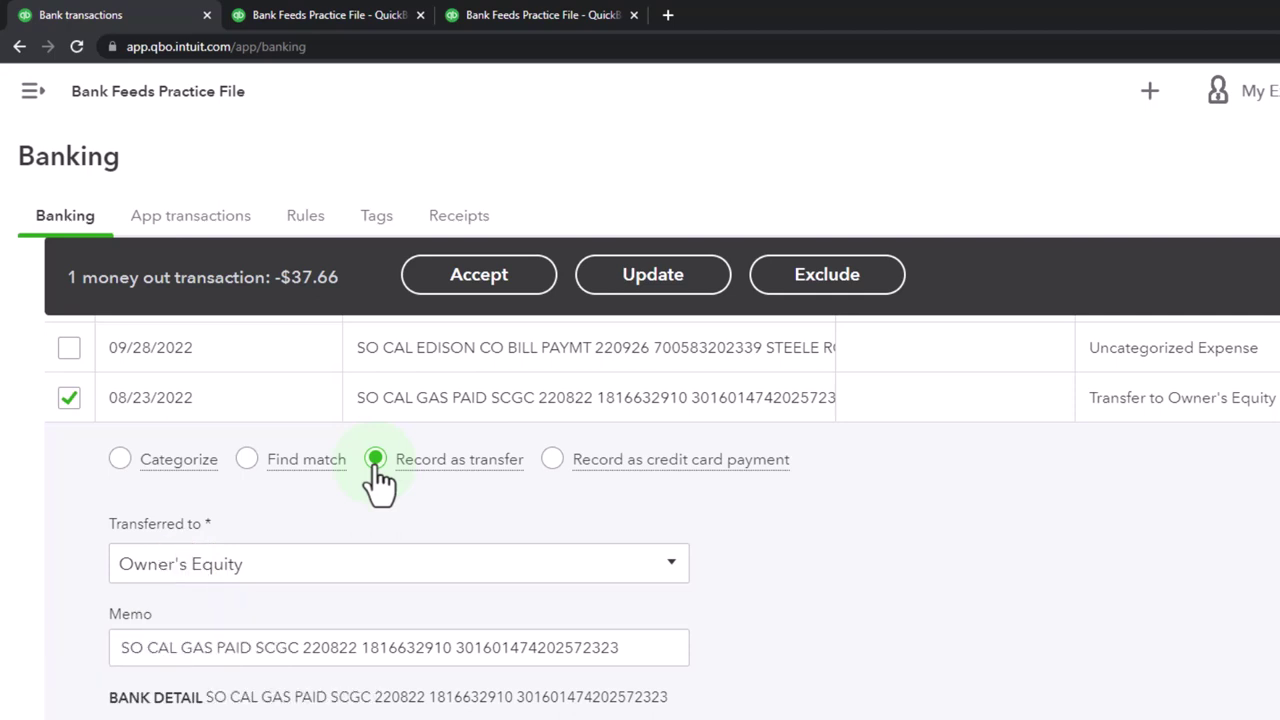
pyautogui.click(553, 462)
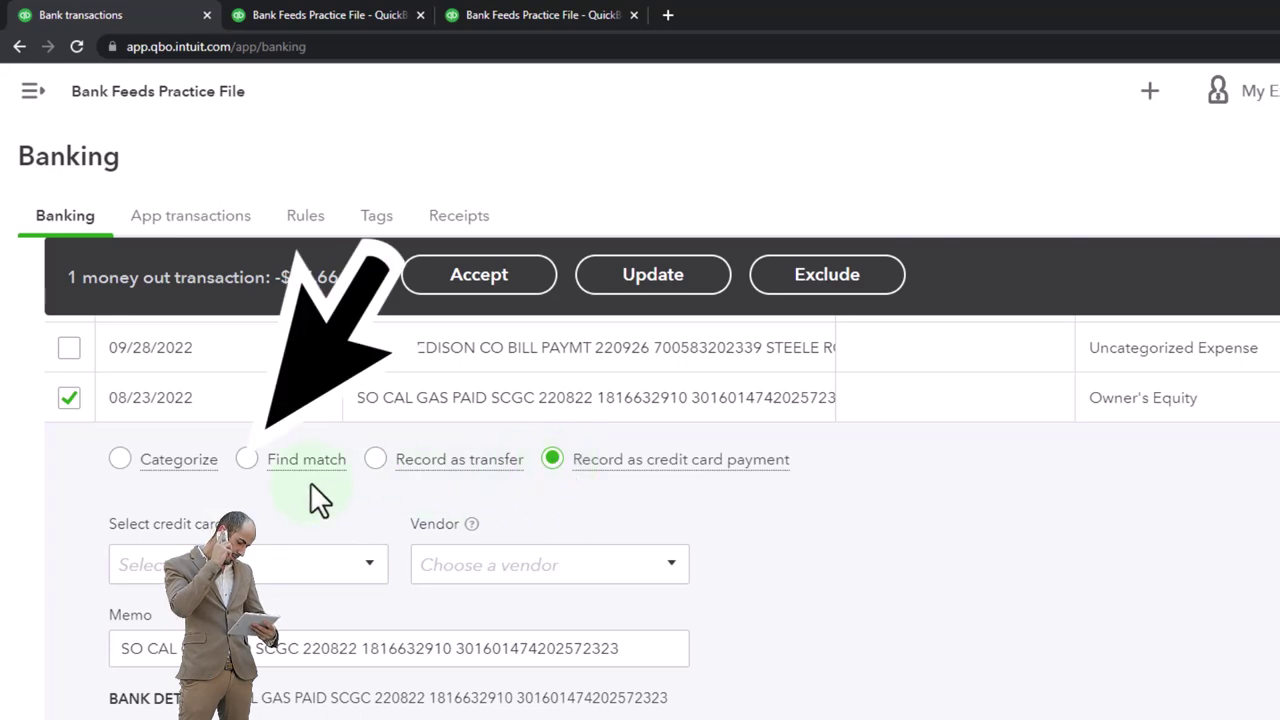
pyautogui.click(121, 460)
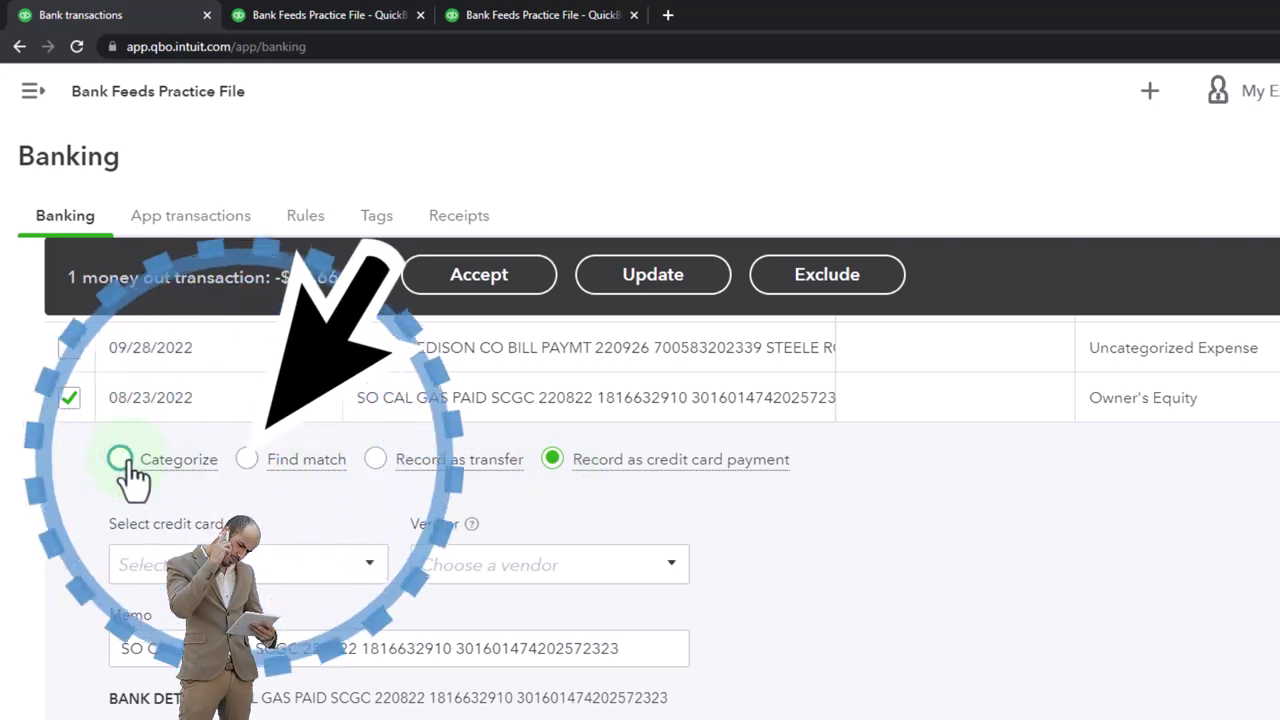
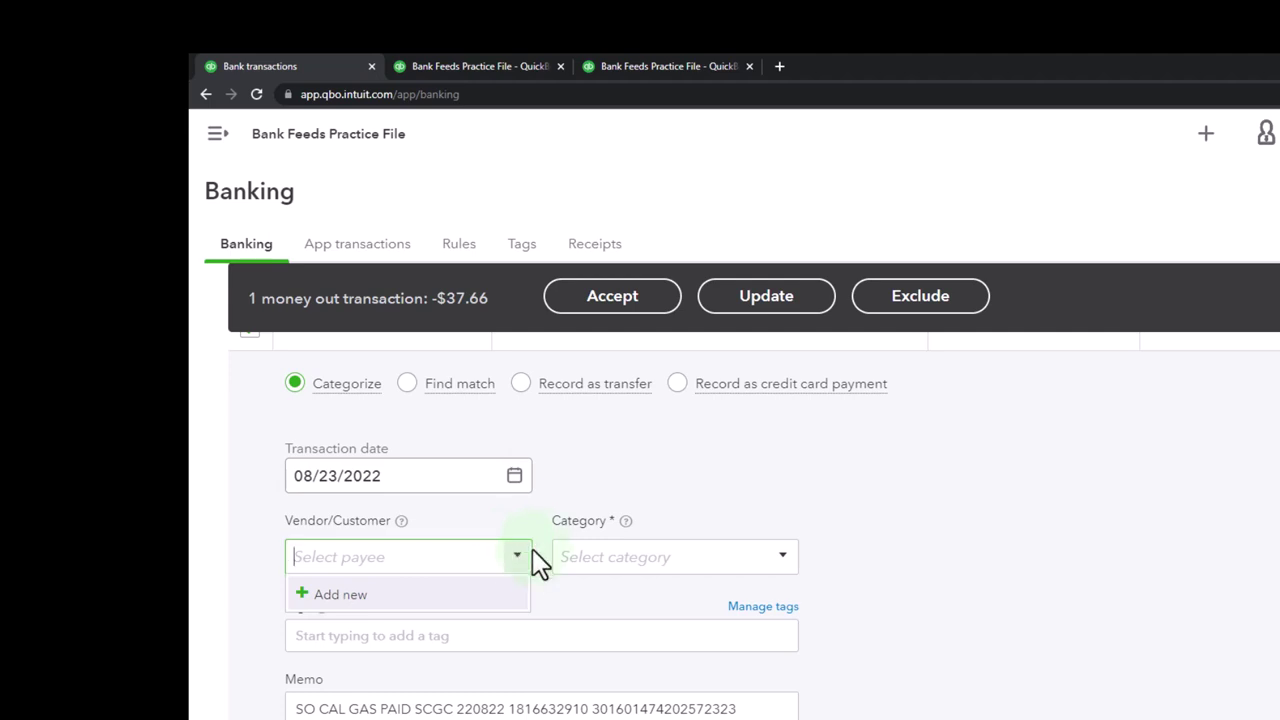
# - Copy SO CAL GAS from the memo into the transaction's payee and save it as a new name of type Vendor
pyautogui.click(519, 560)
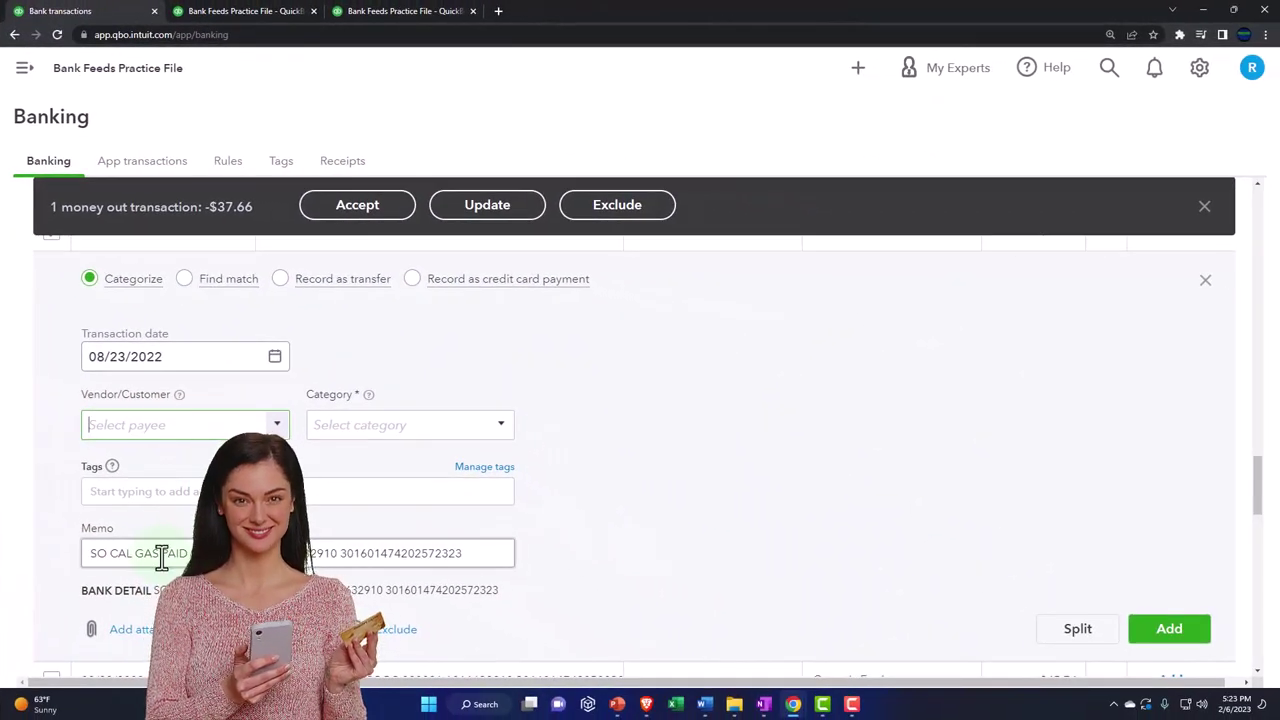
pyautogui.moveTo(161, 556); pyautogui.dragTo(95, 553)
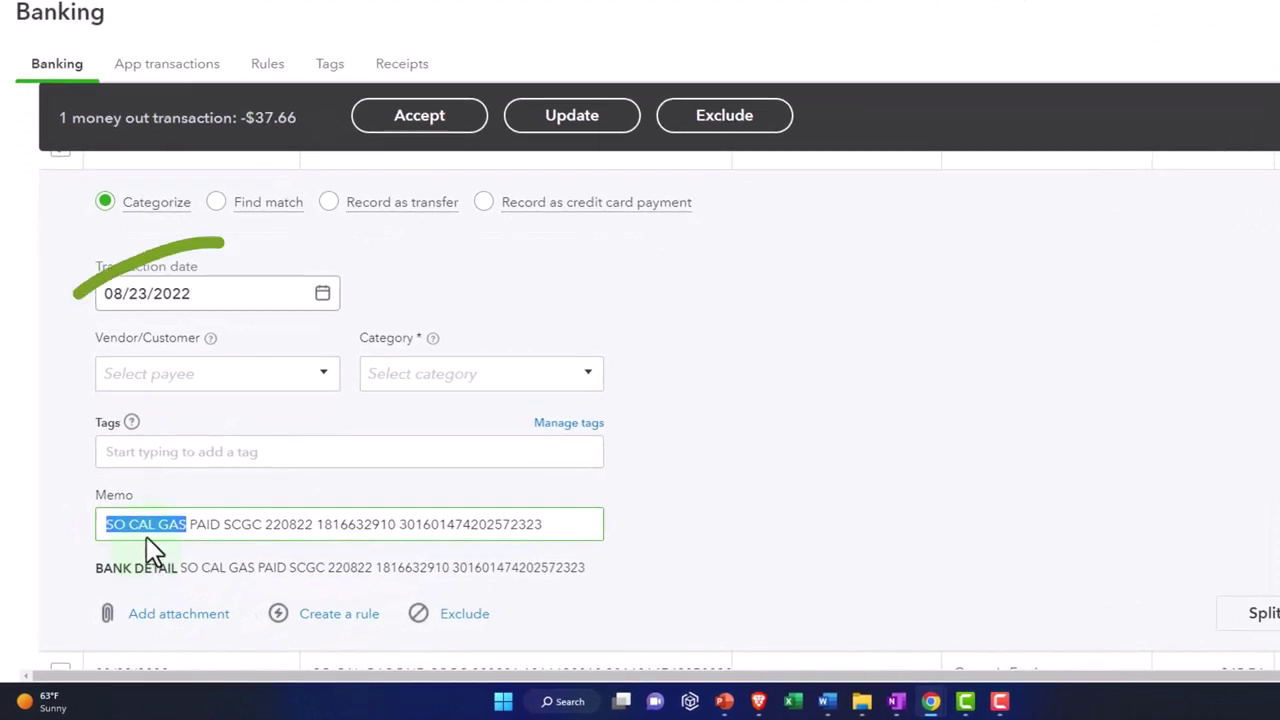
pyautogui.click(142, 376)
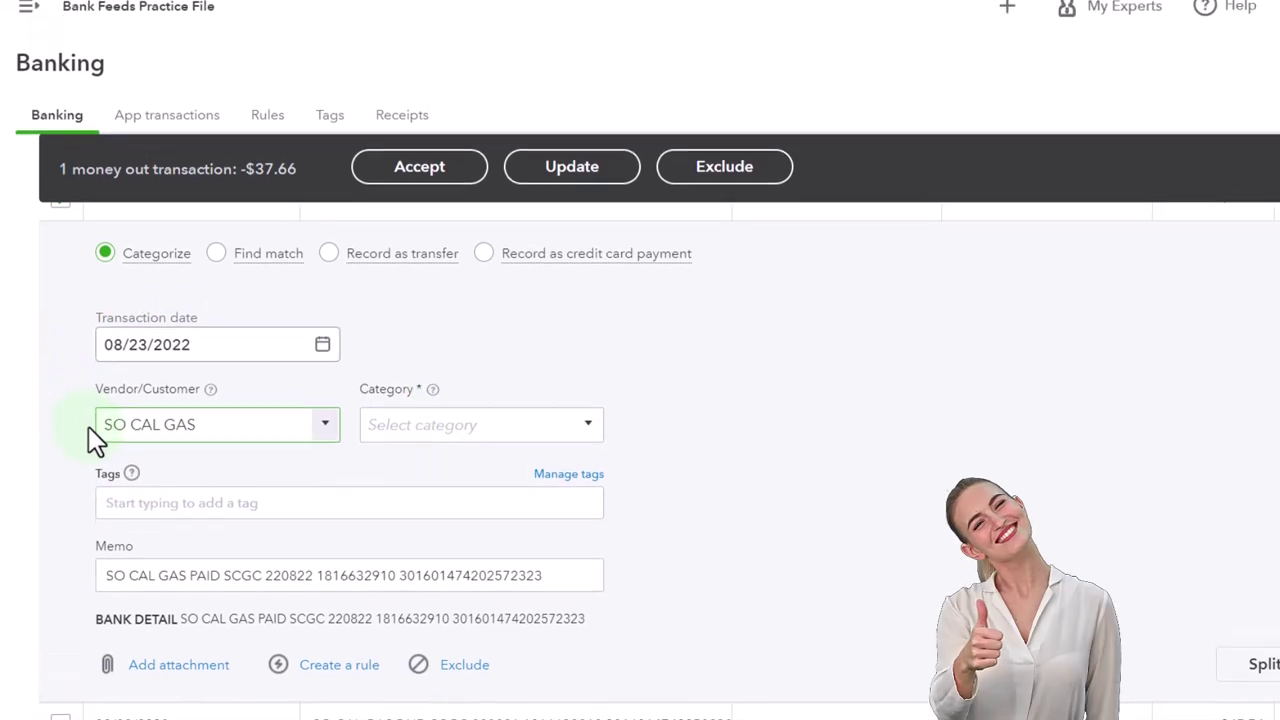
pyautogui.press('Tab')
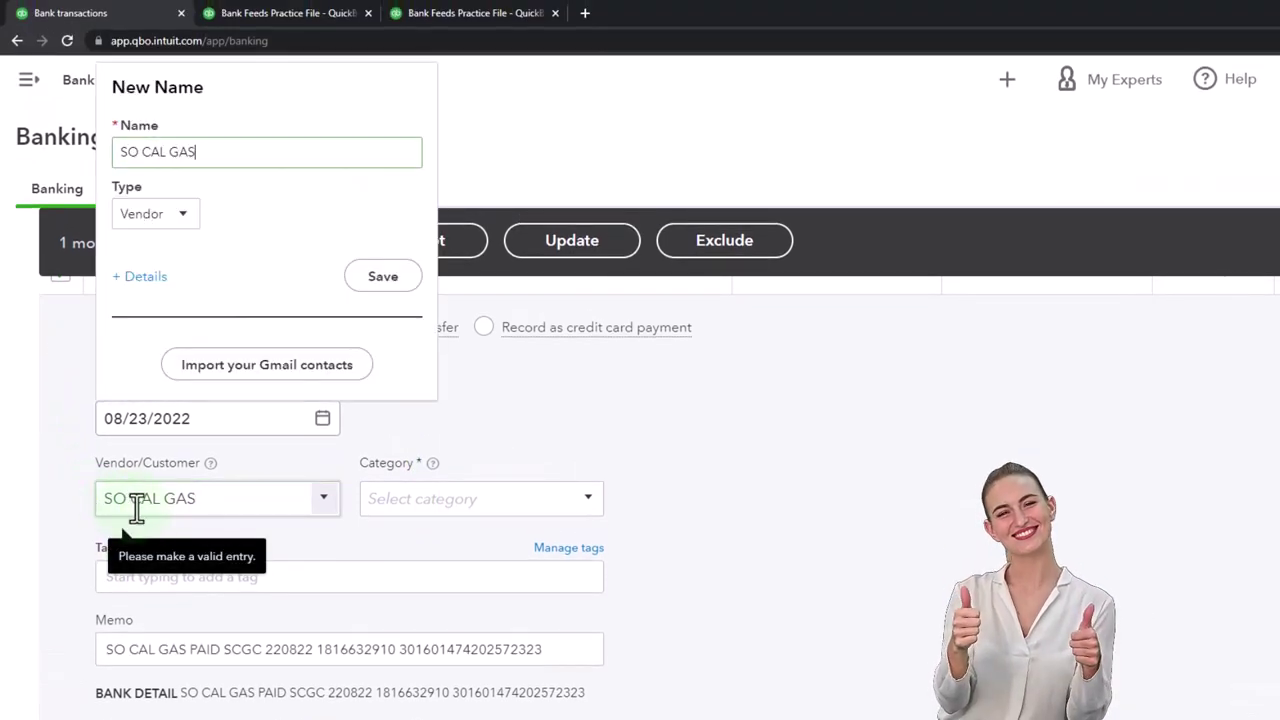
pyautogui.click(186, 222)
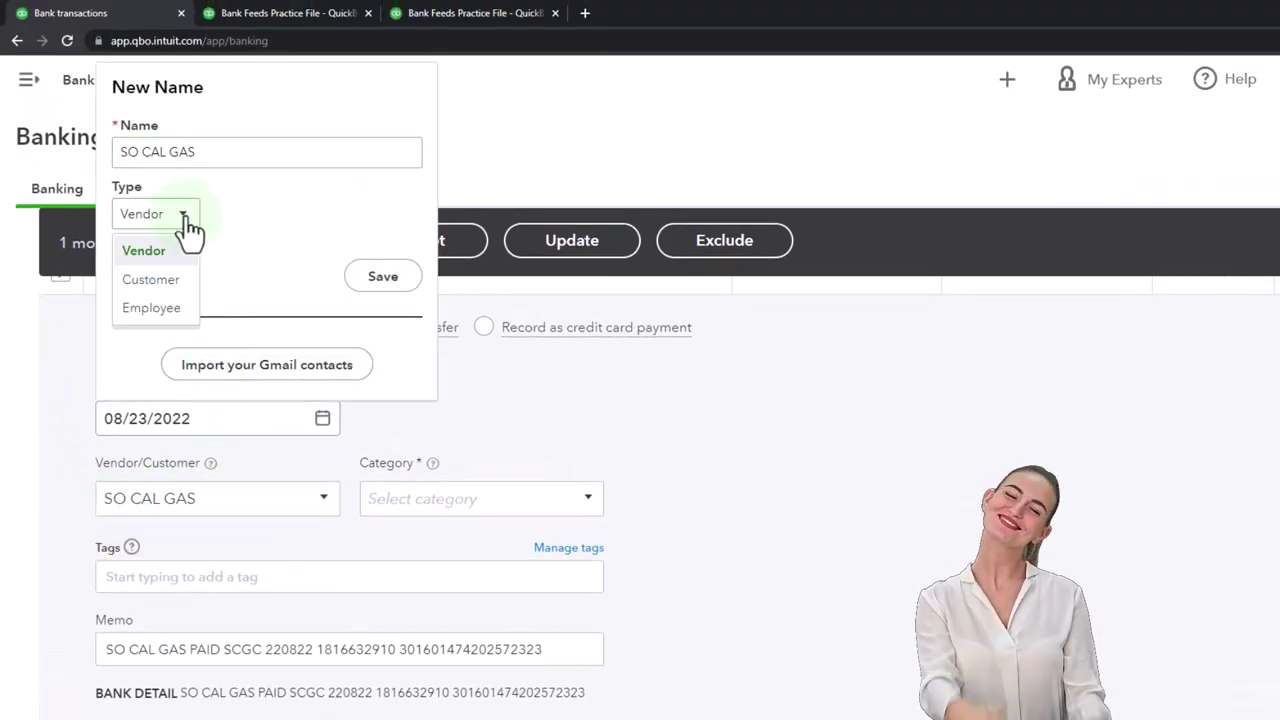
pyautogui.click(186, 222)
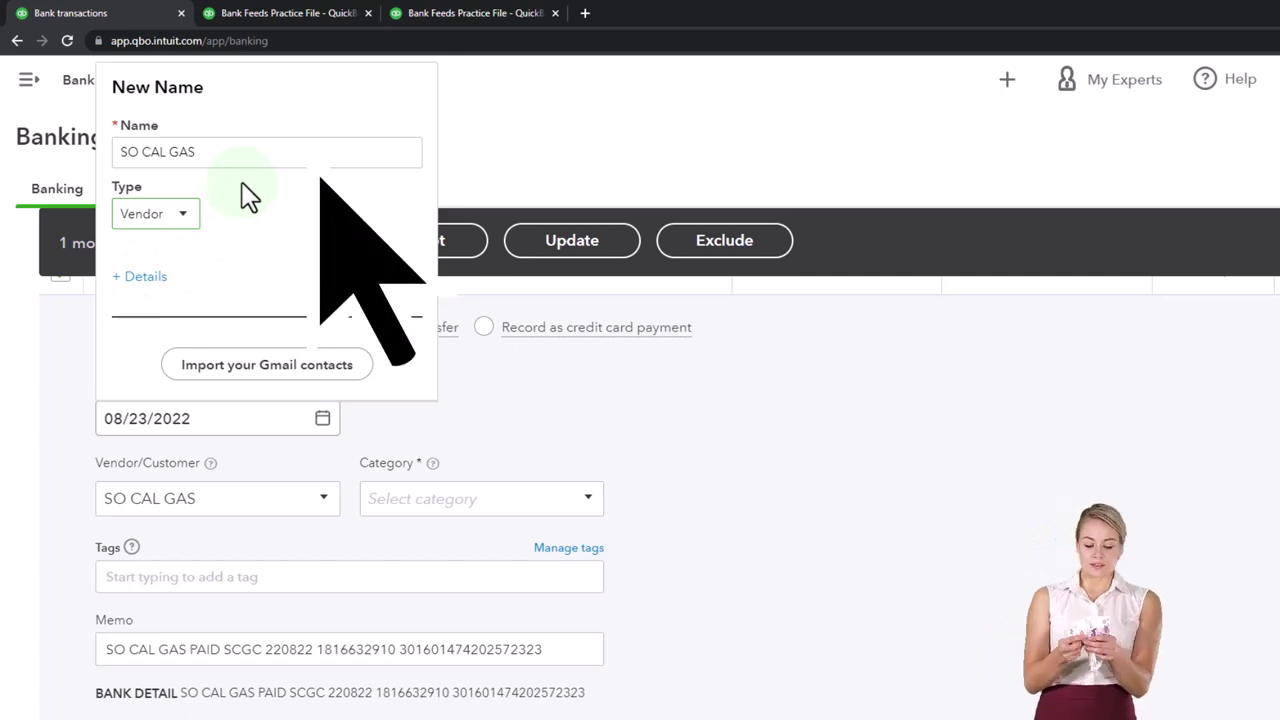
pyautogui.click(380, 290)
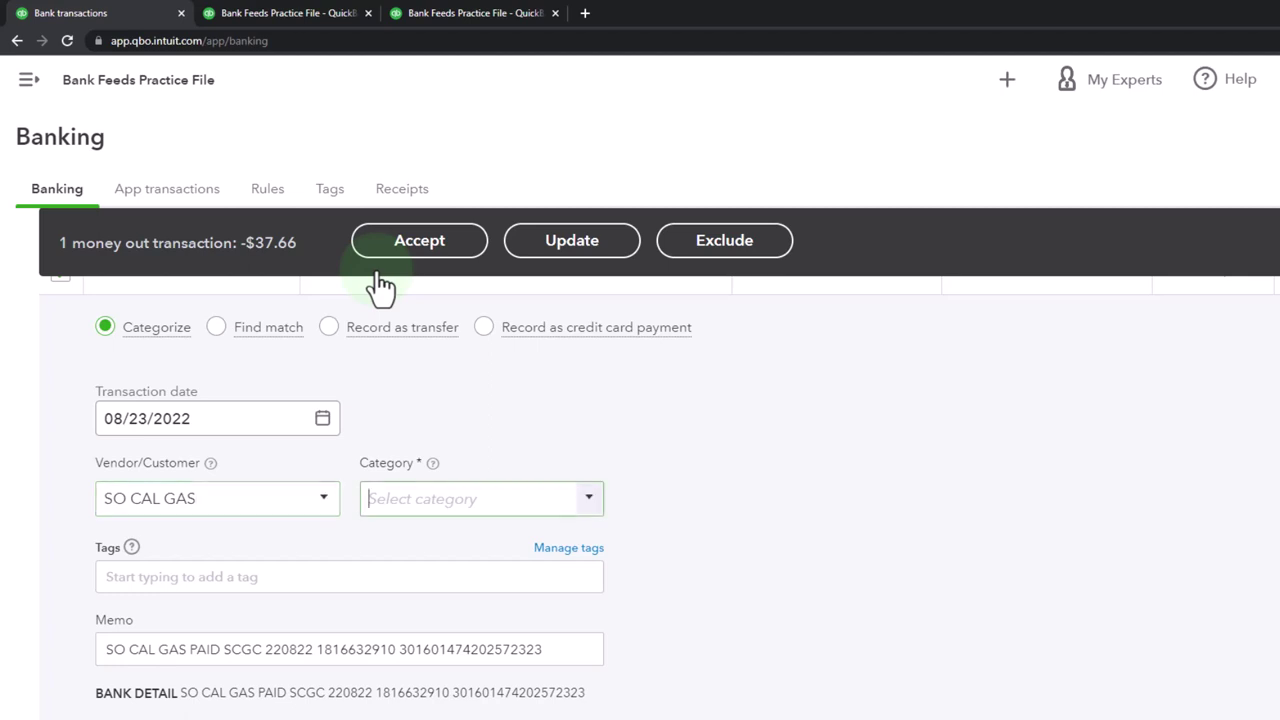
# - Look through the categories available for the SO CAL GAS transaction and leave the category unselected
pyautogui.click(590, 505)
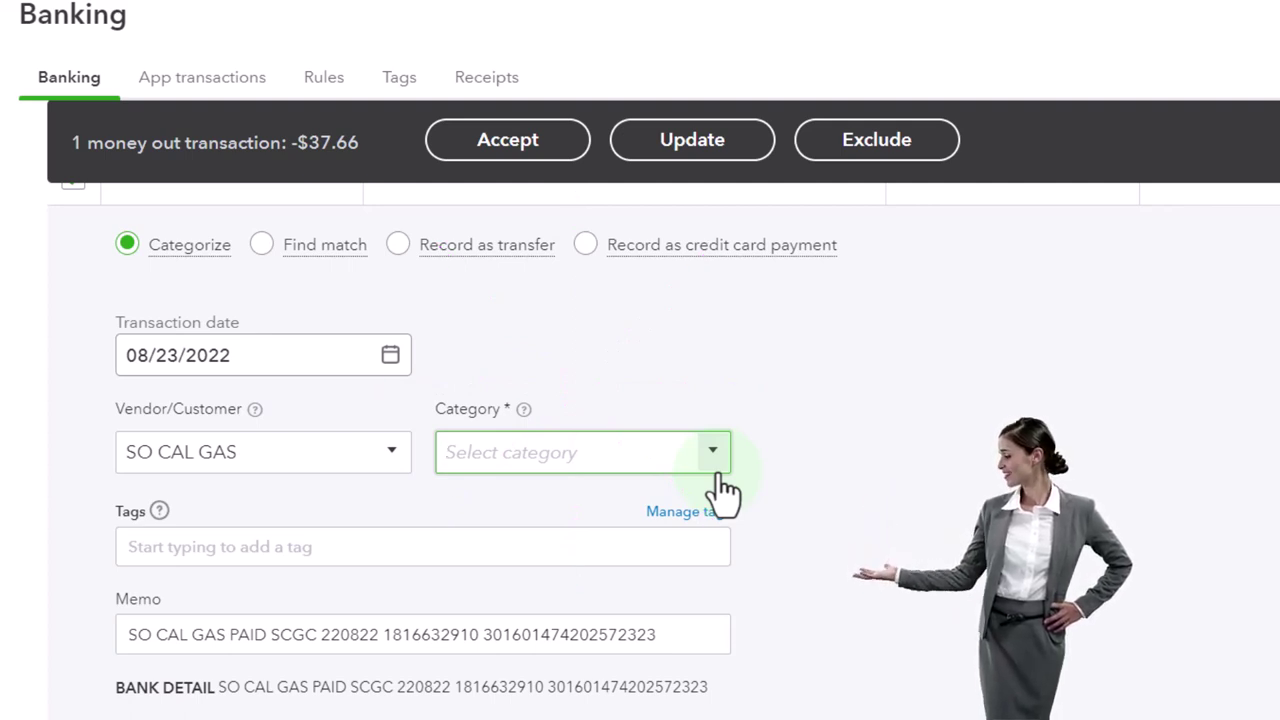
pyautogui.click(713, 455)
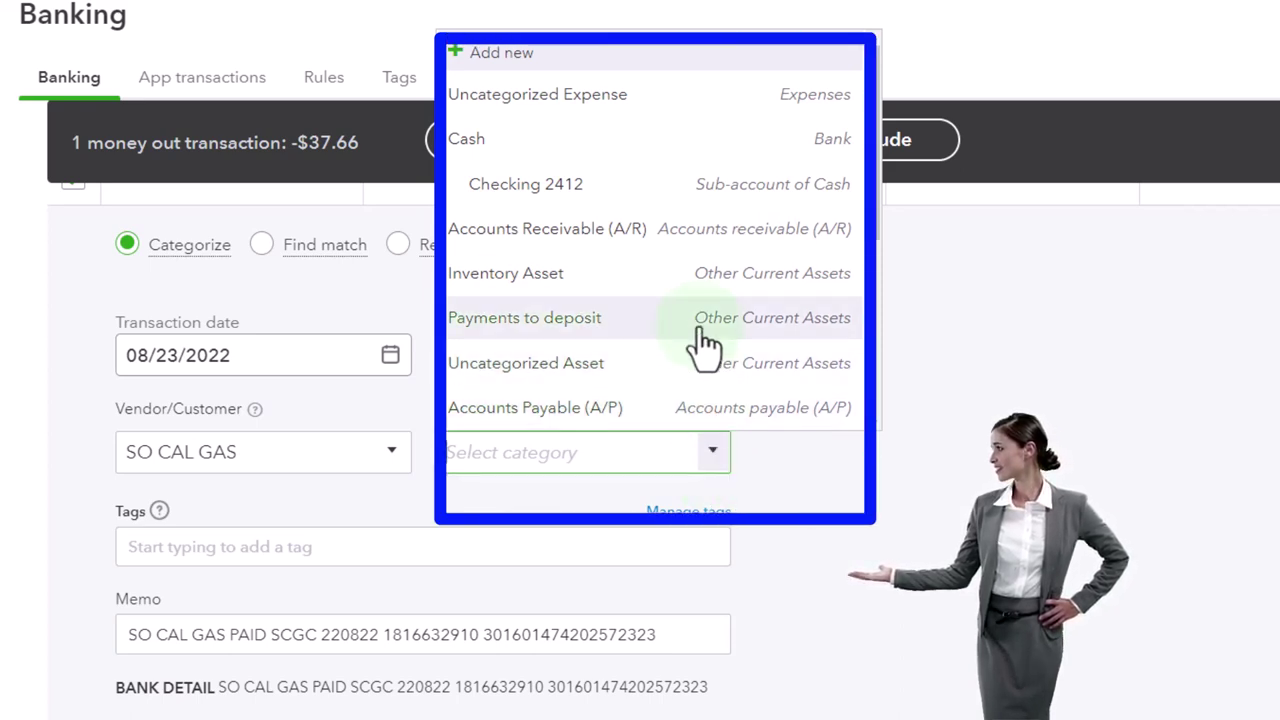
pyautogui.scroll(-4, 705, 343)
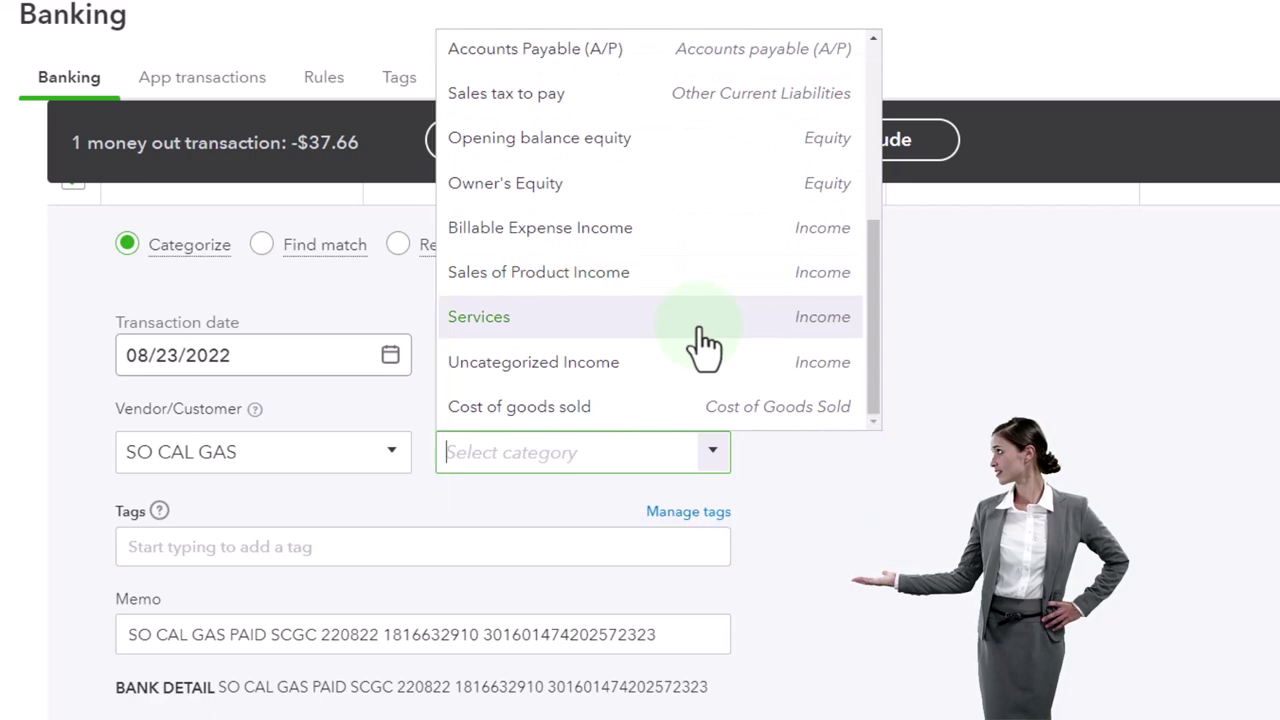
pyautogui.click(822, 490)
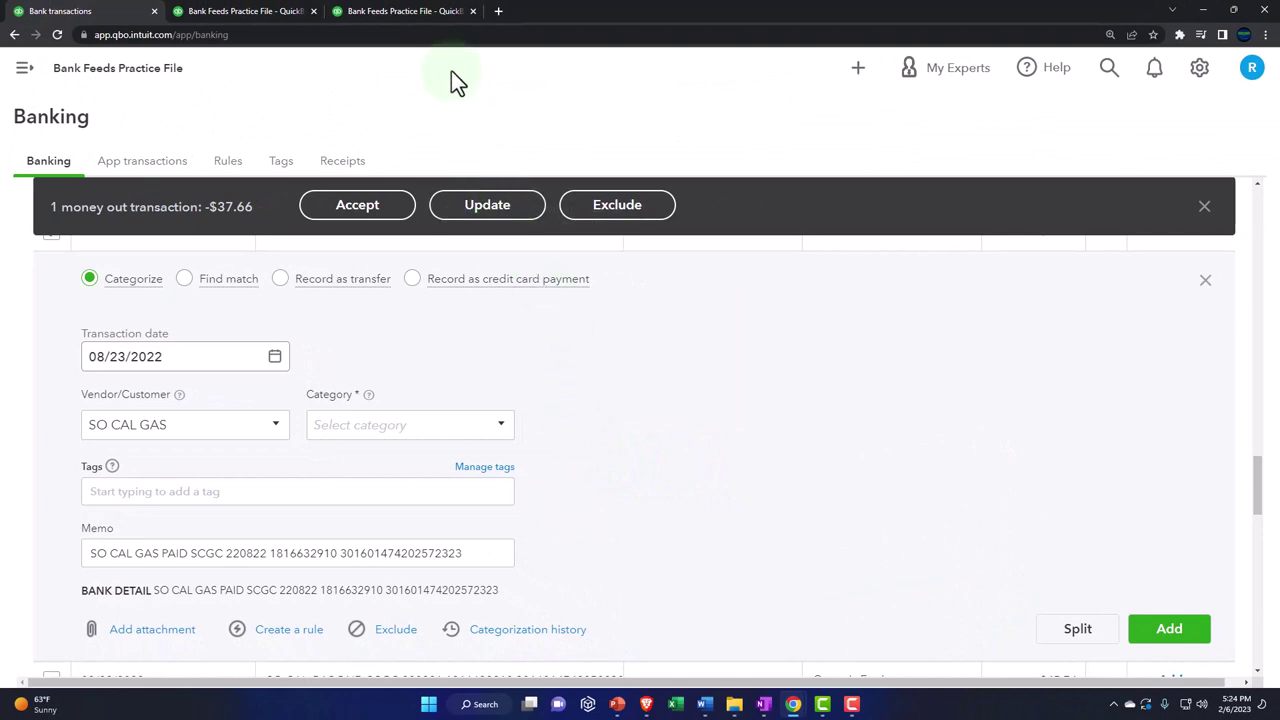
# - Open the Chart of Accounts in a duplicate of the Profit and Loss tab placed first, with the navigation collapsed
pyautogui.click(447, 20)
pyautogui.rightClick(445, 12)
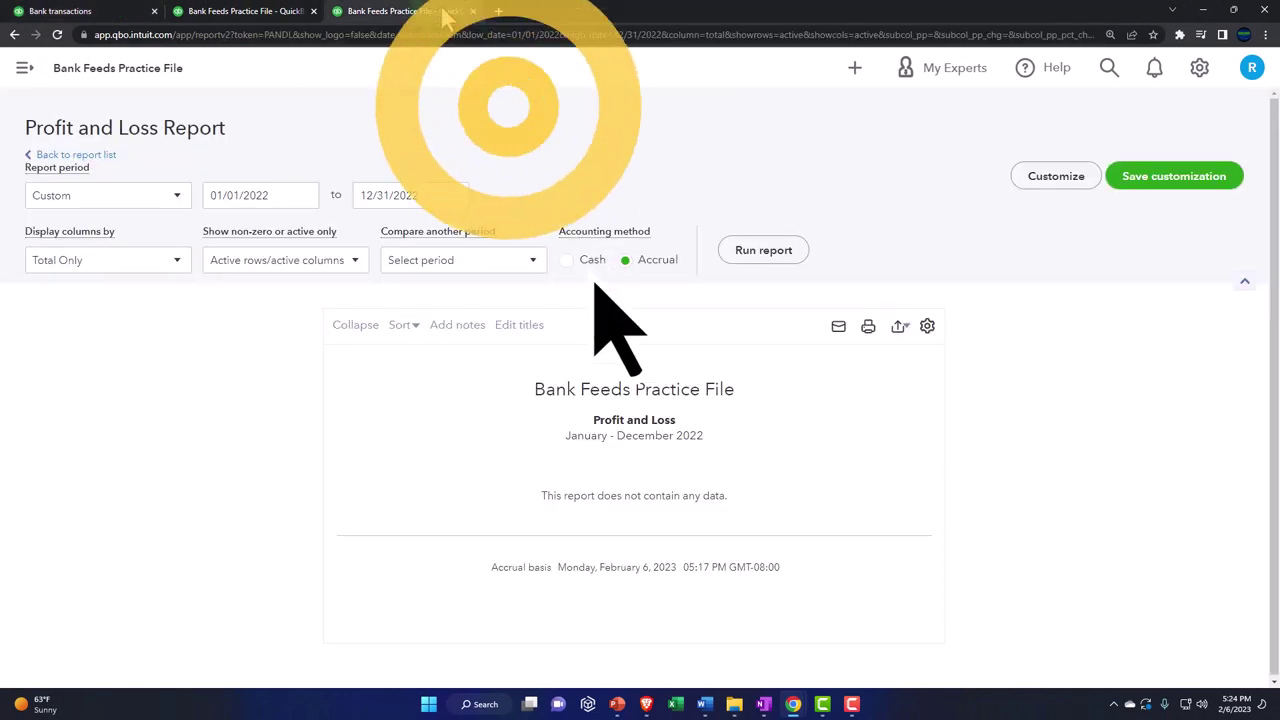
pyautogui.click(483, 104)
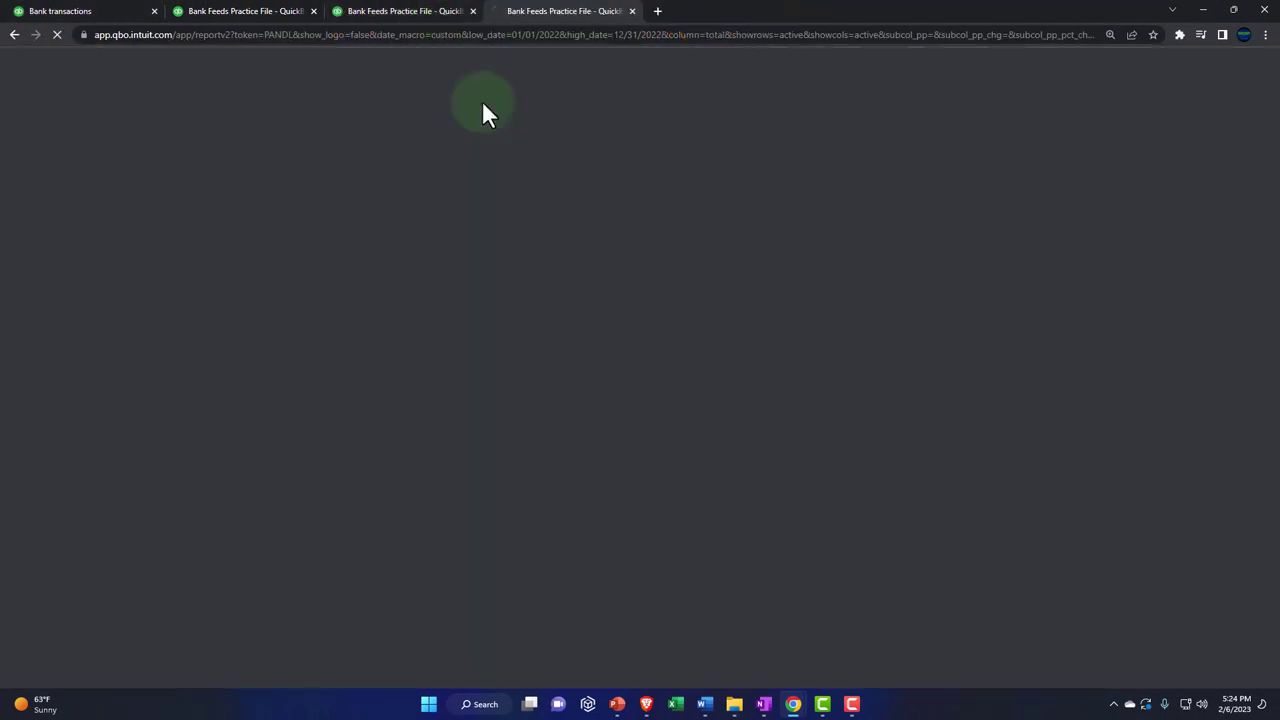
pyautogui.moveTo(416, 13); pyautogui.dragTo(108, 15)
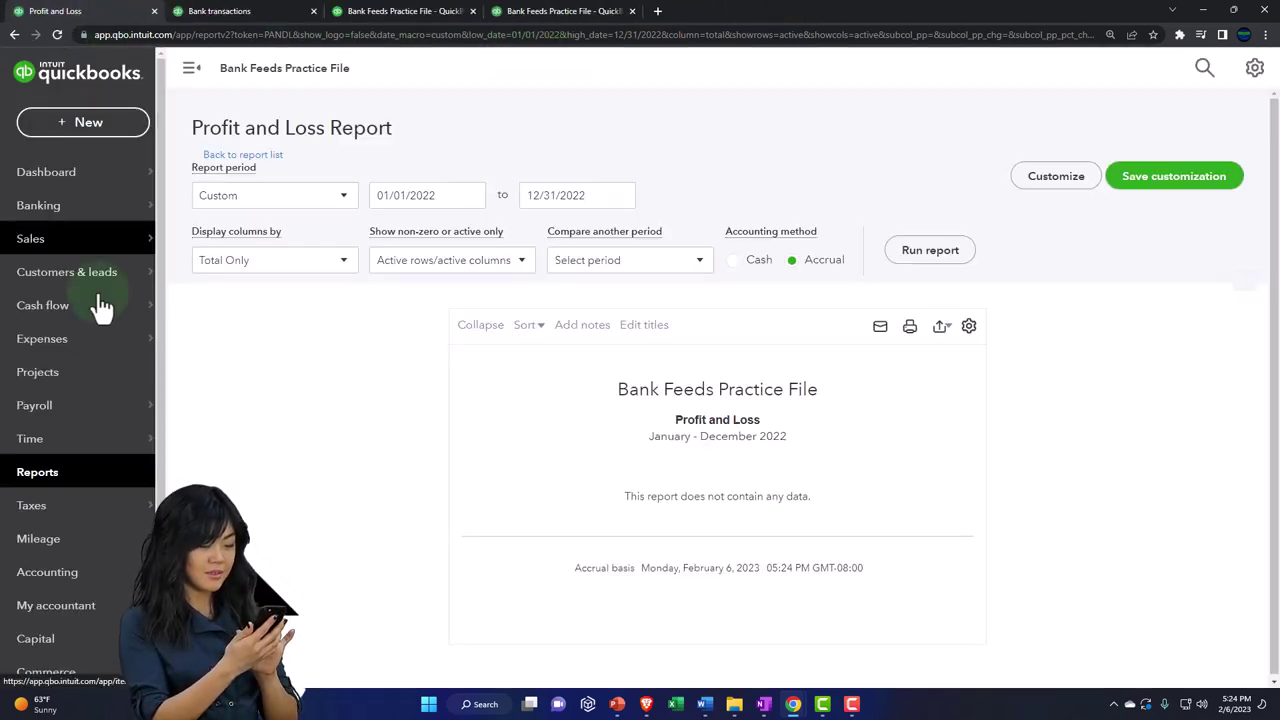
pyautogui.click(47, 572)
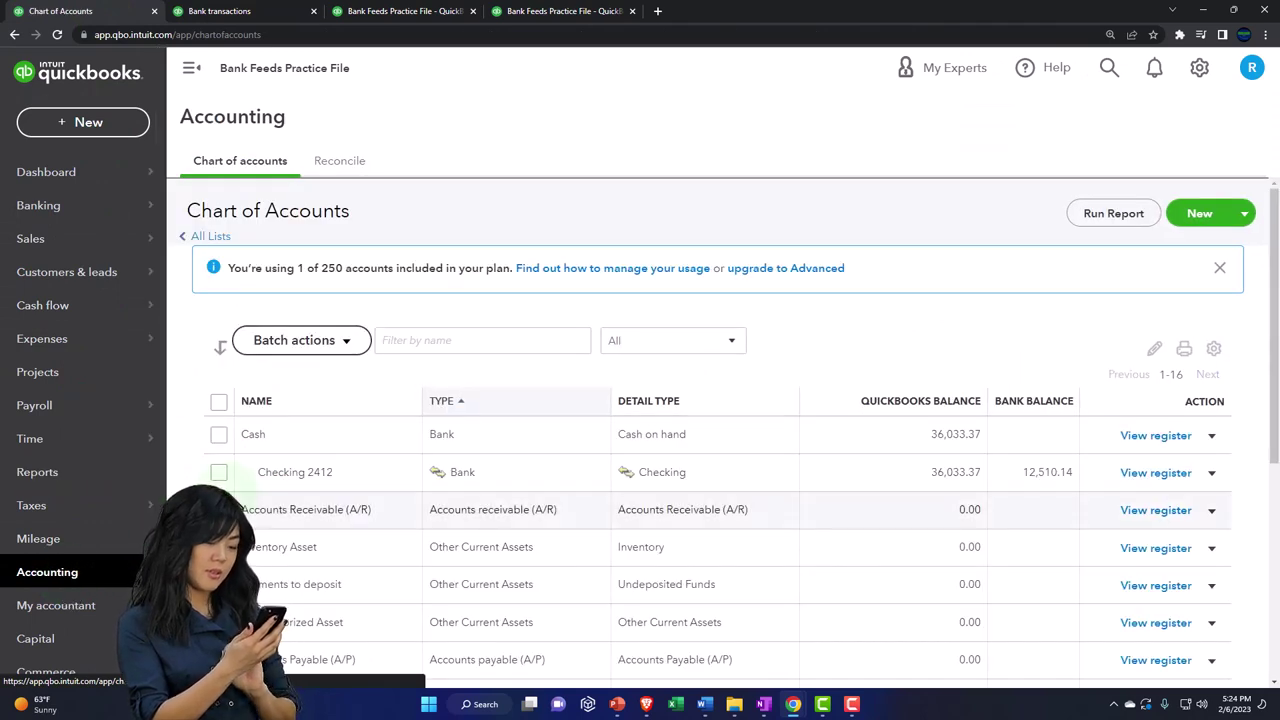
pyautogui.click(187, 67)
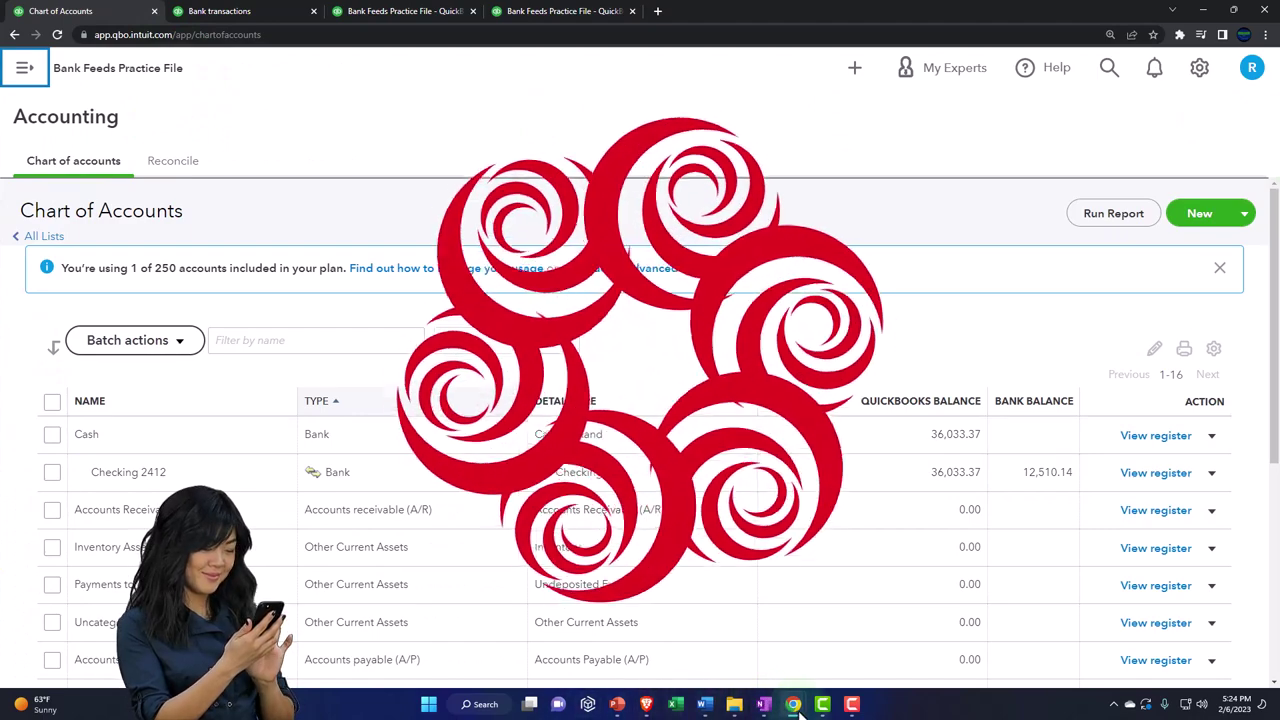
# - Switch to the Sample Company window, view its Chart of Accounts, and return to the Bank Feeds Practice File
pyautogui.moveTo(793, 704)
pyautogui.click(779, 640)
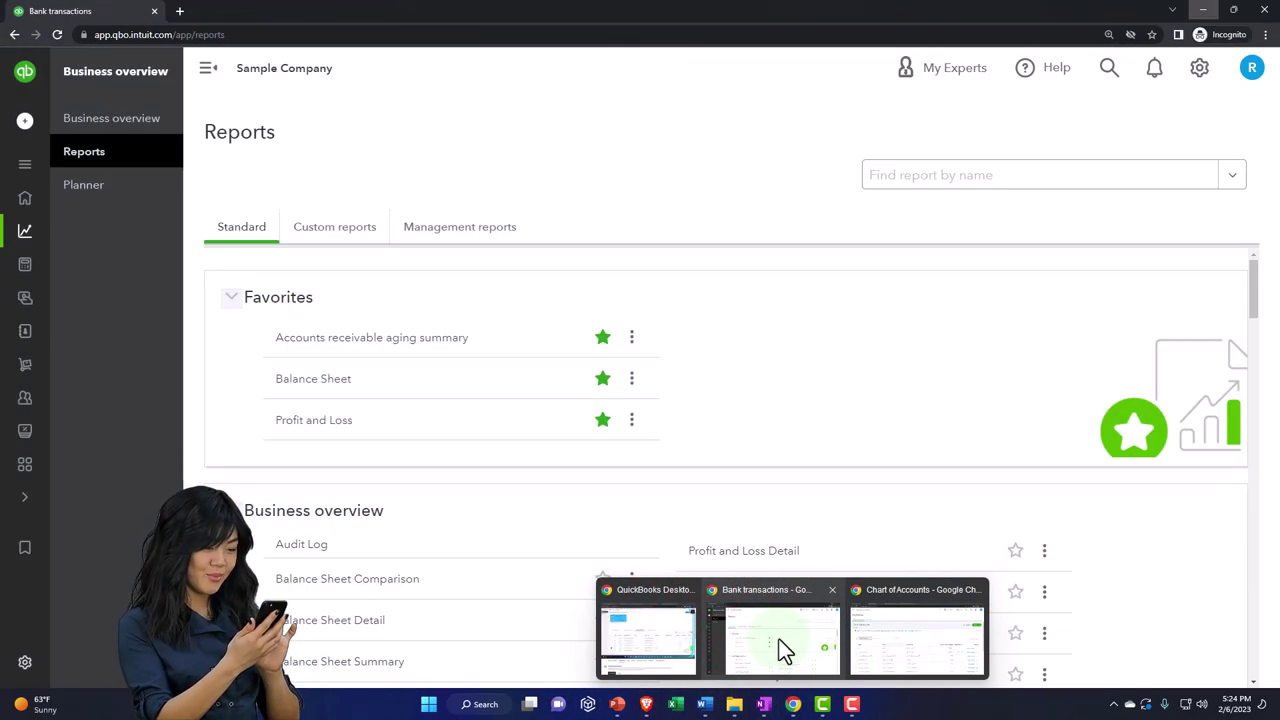
pyautogui.click(30, 268)
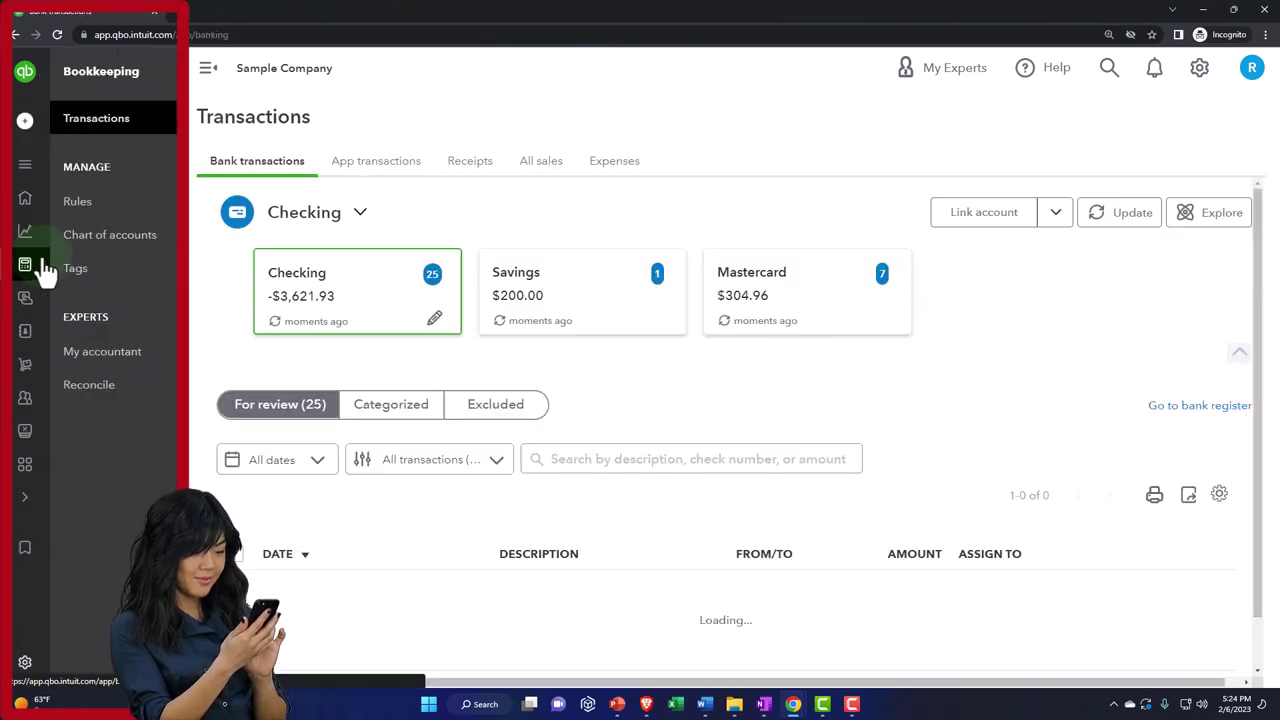
pyautogui.click(96, 242)
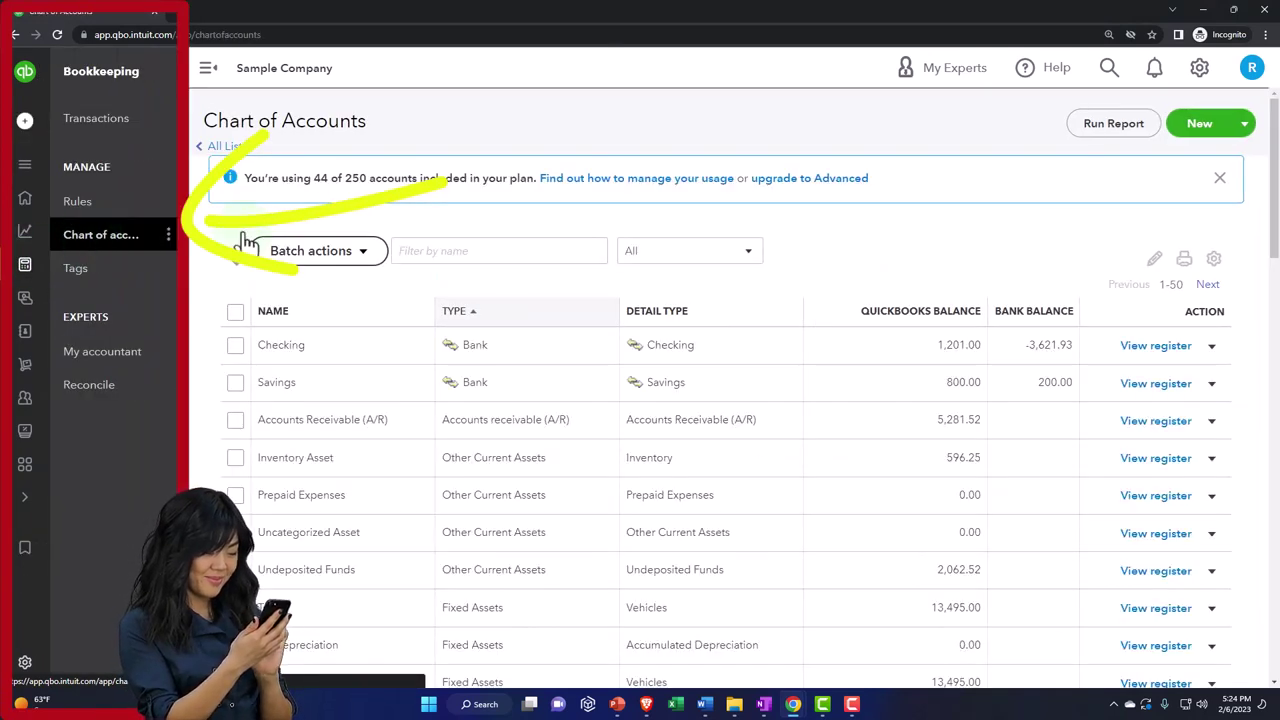
pyautogui.click(1205, 13)
pyautogui.click(1205, 13)
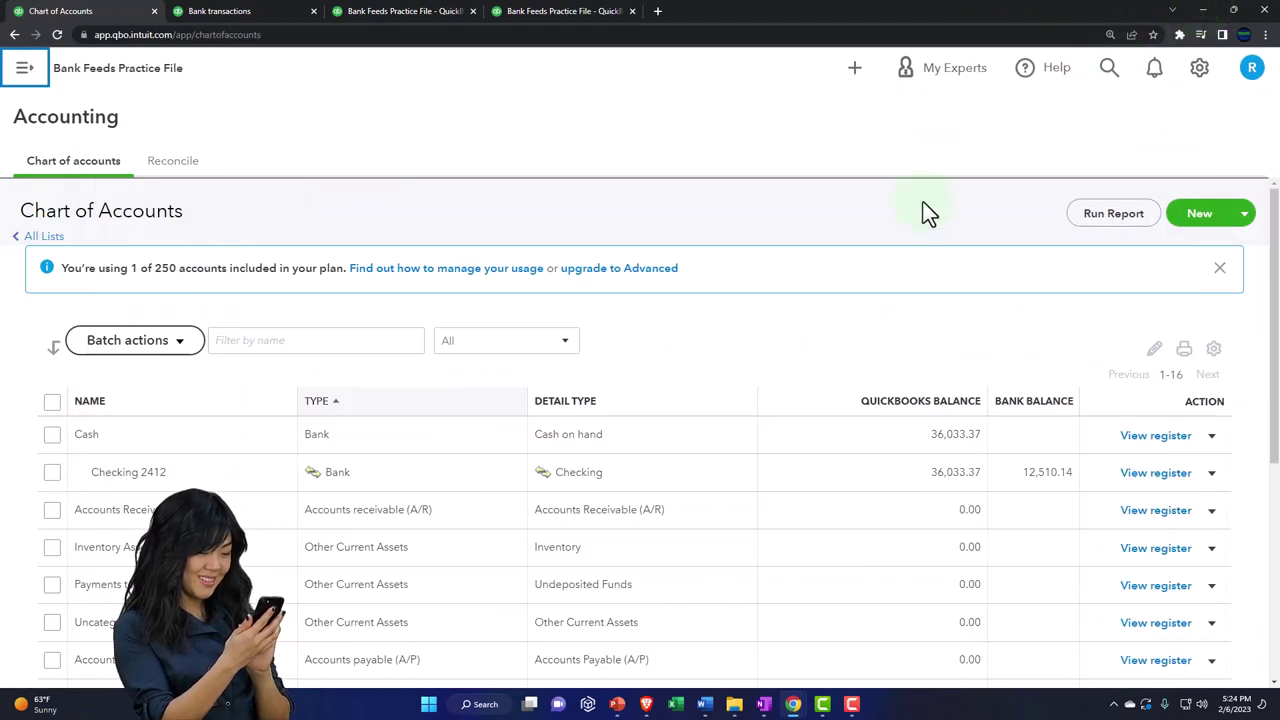
# - Examine the practice file's account list and the actions for Uncategorized Expense, checking back with the SO CAL GAS transaction
pyautogui.scroll(-3, 346, 488)
pyautogui.scroll(-3, 346, 490)
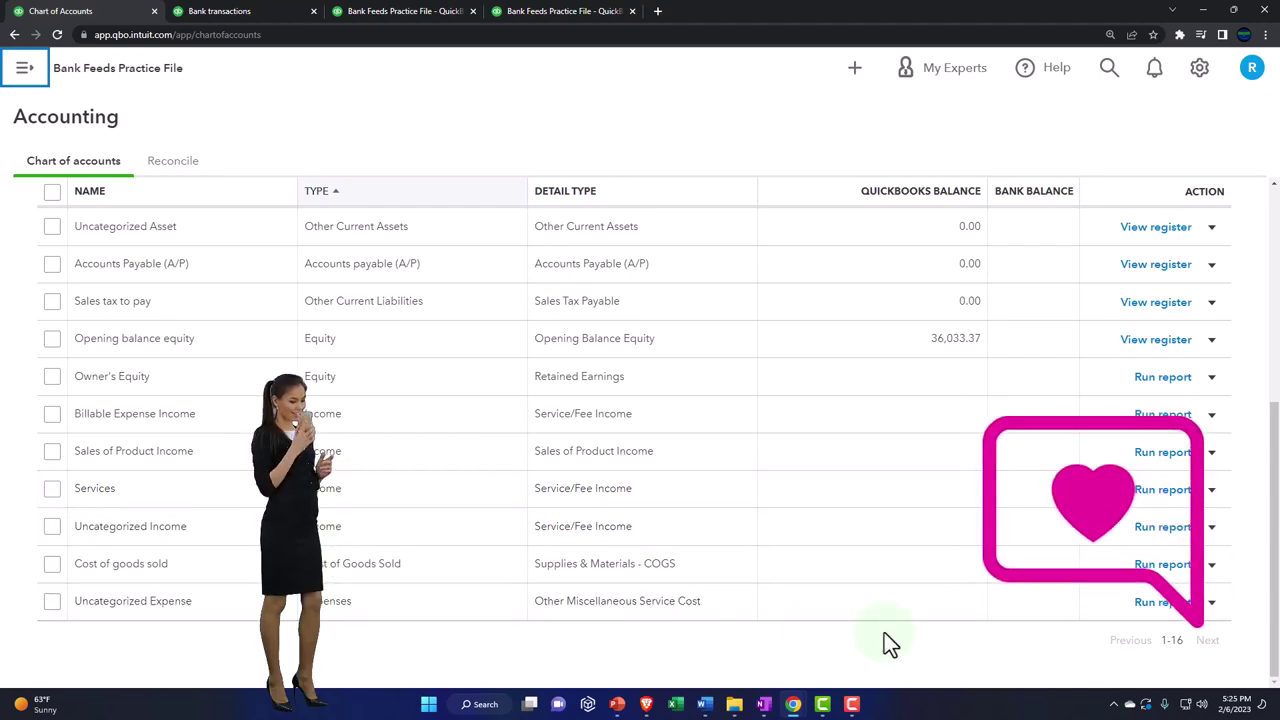
pyautogui.click(1212, 606)
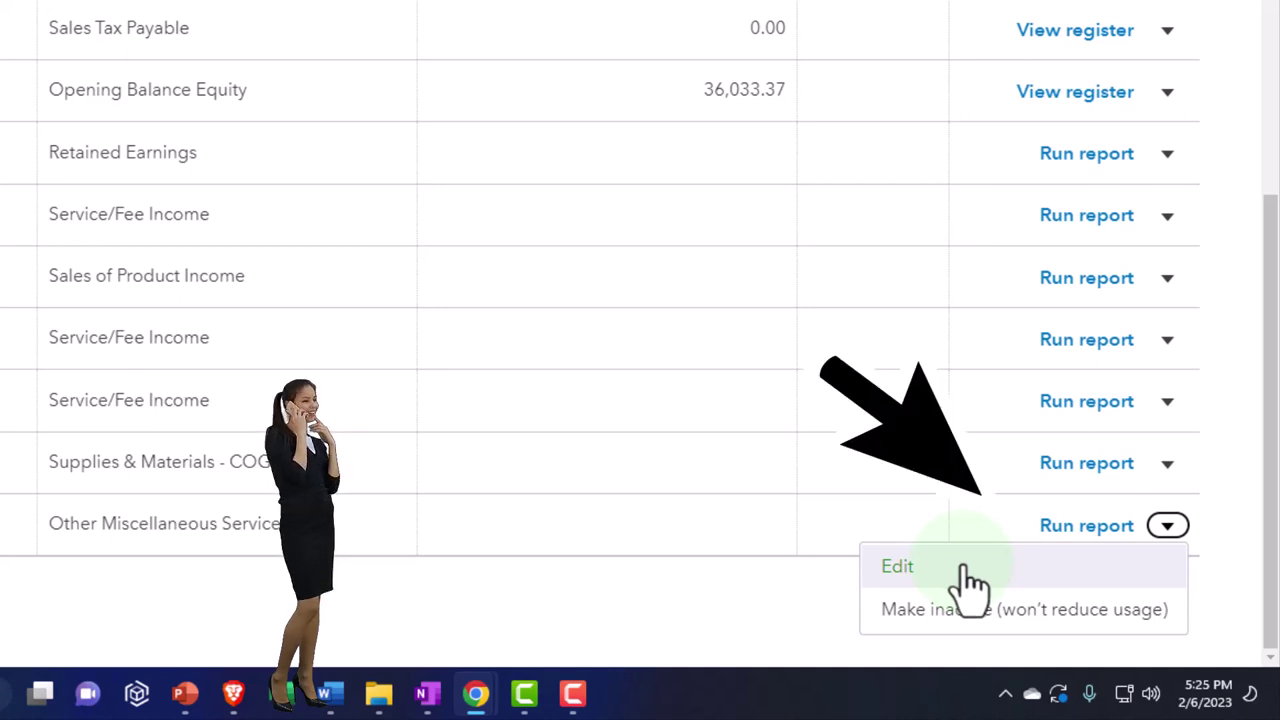
pyautogui.click(771, 628)
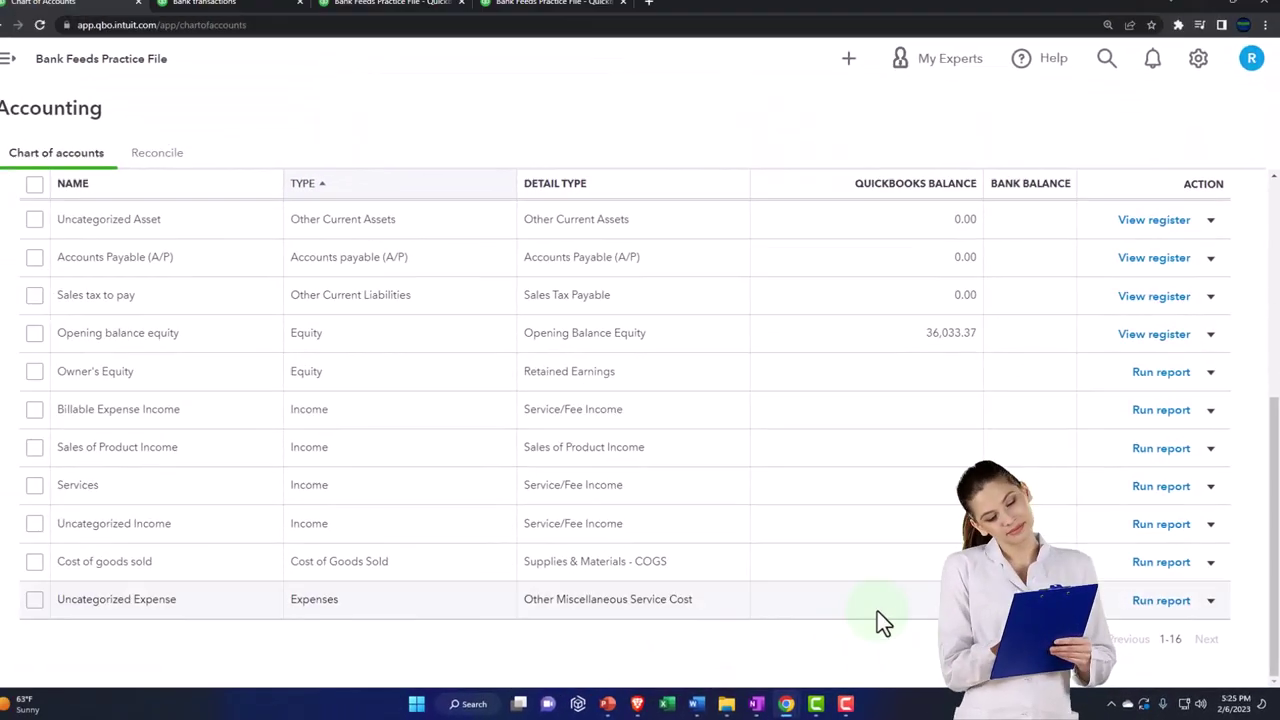
pyautogui.click(238, 8)
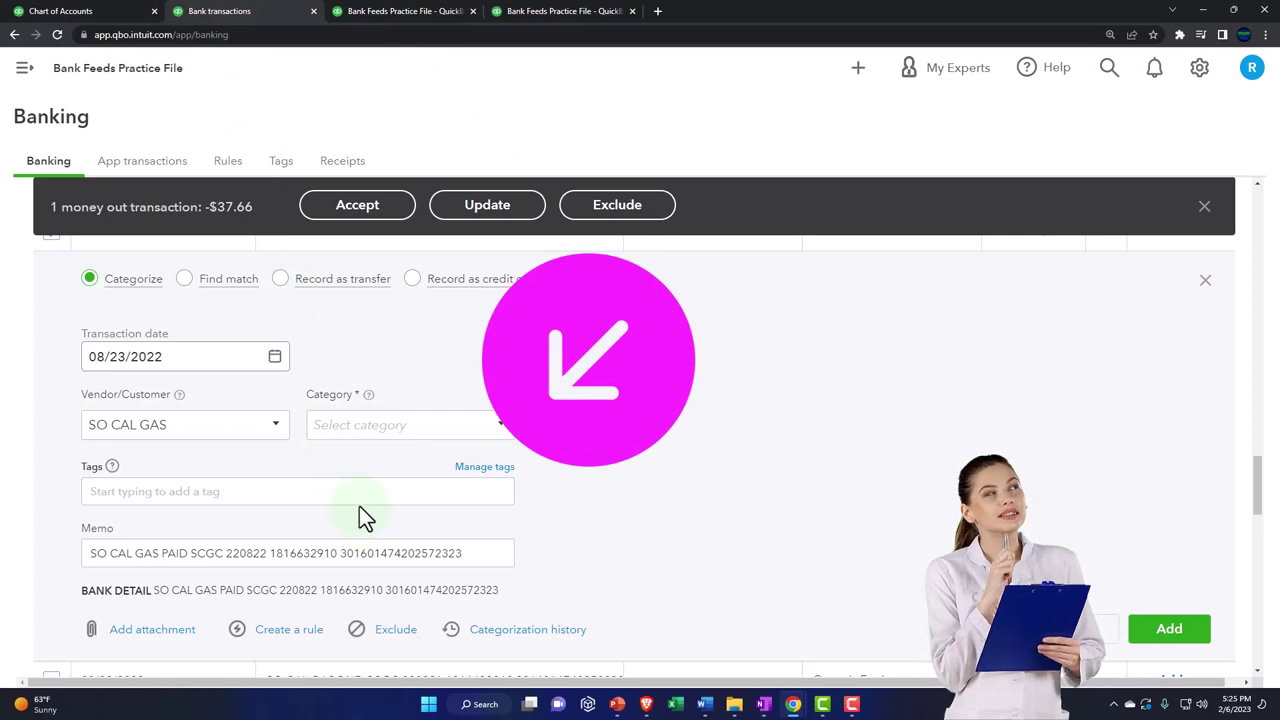
pyautogui.click(106, 8)
pyautogui.scroll(5, 585, 400)
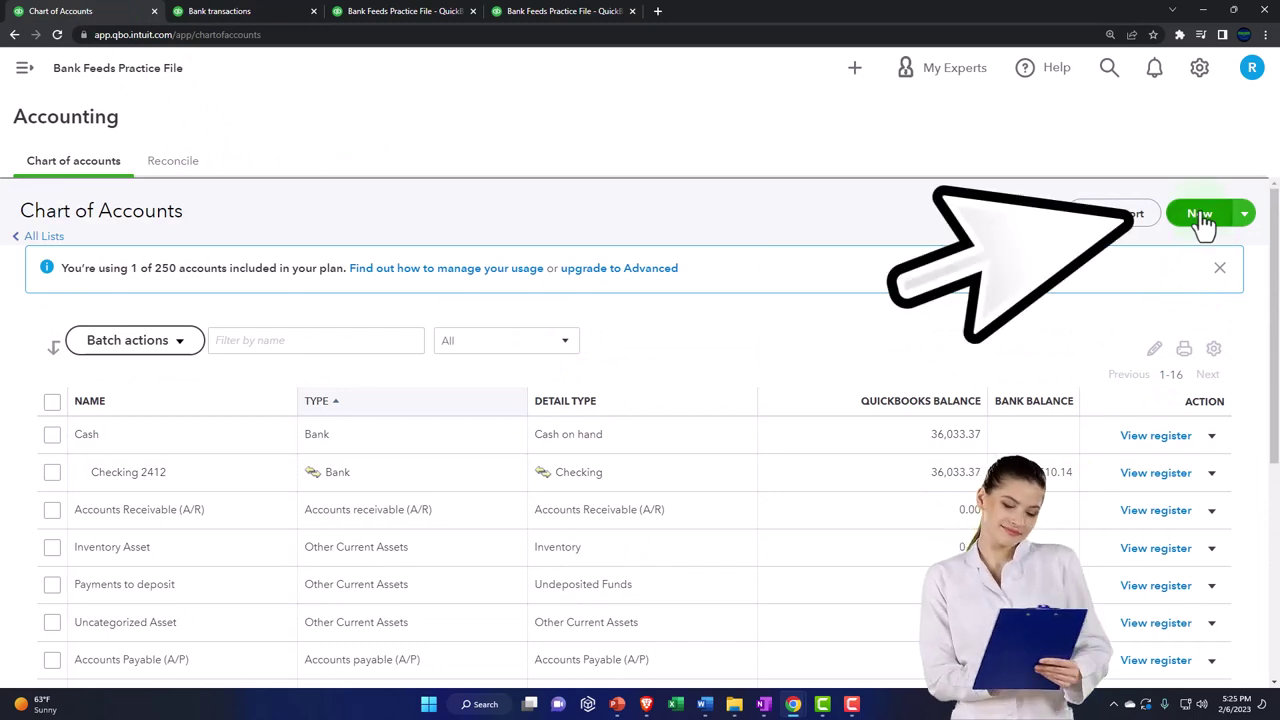
# - Start adding a new account as the category of the SO CAL GAS bank transaction, with account type Expenses
pyautogui.click(257, 14)
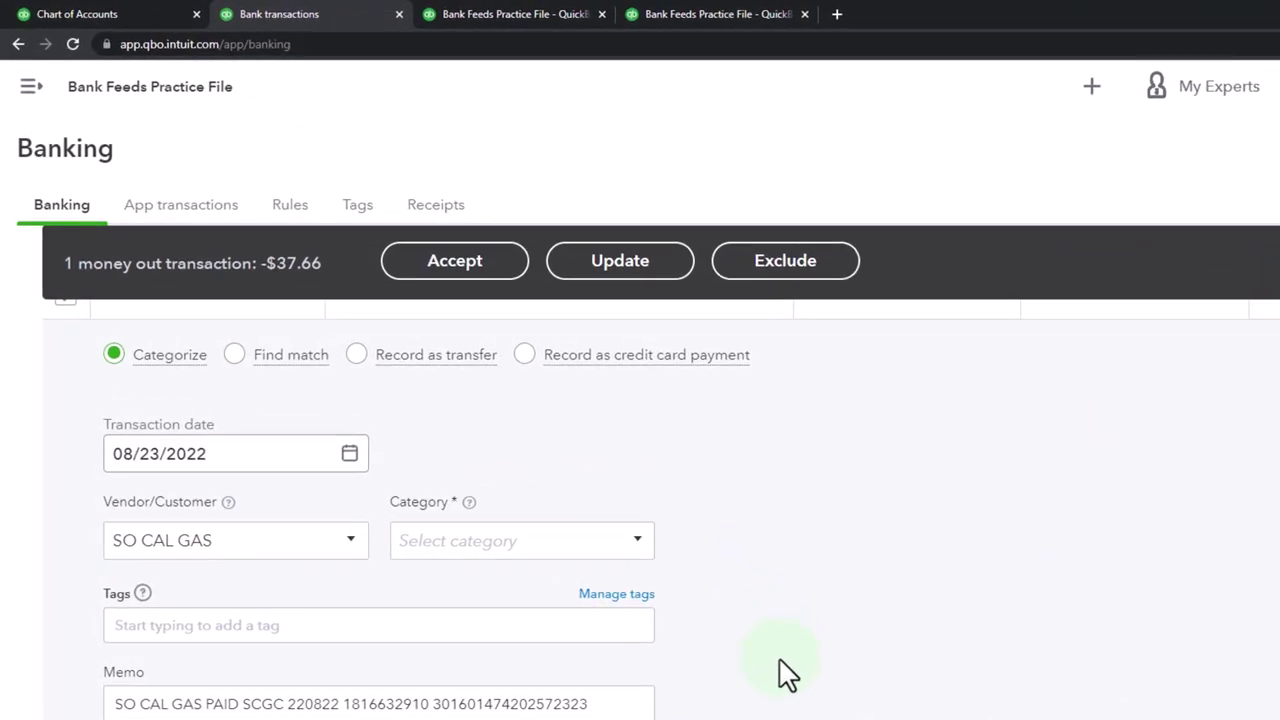
pyautogui.click(639, 543)
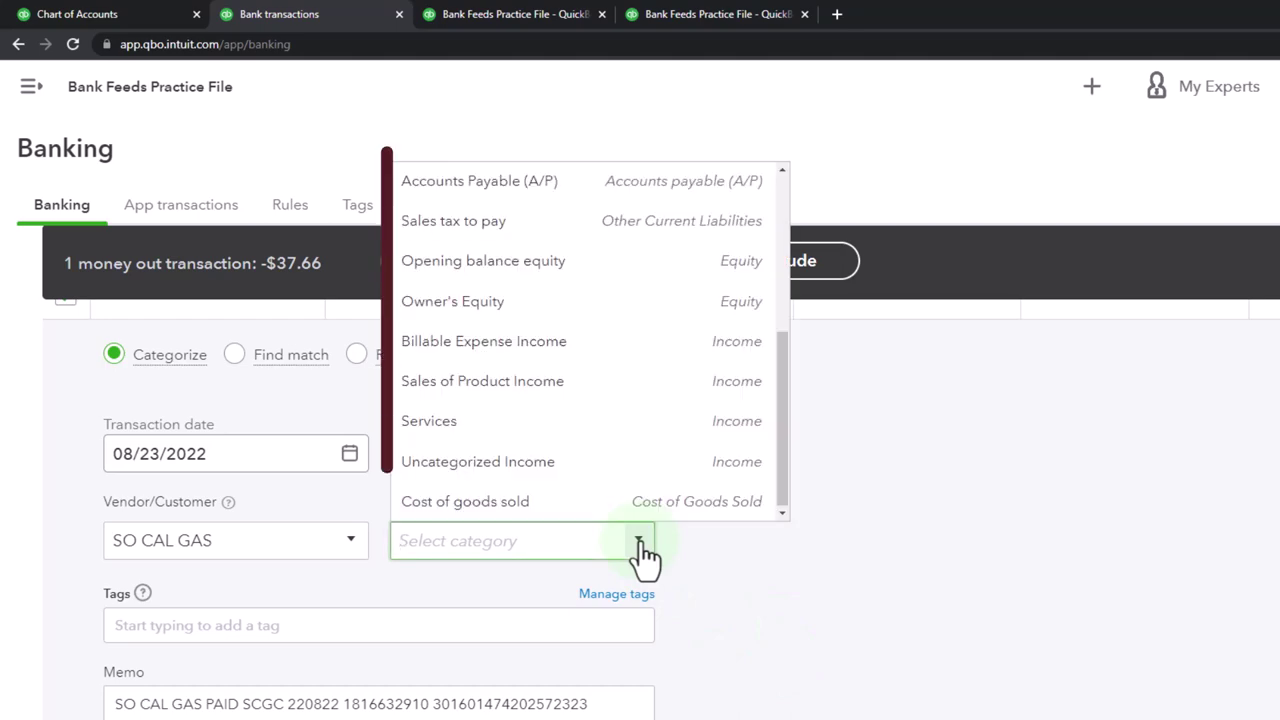
pyautogui.scroll(3, 586, 457)
pyautogui.click(455, 186)
pyautogui.moveTo(714, 155); pyautogui.dragTo(829, 163)
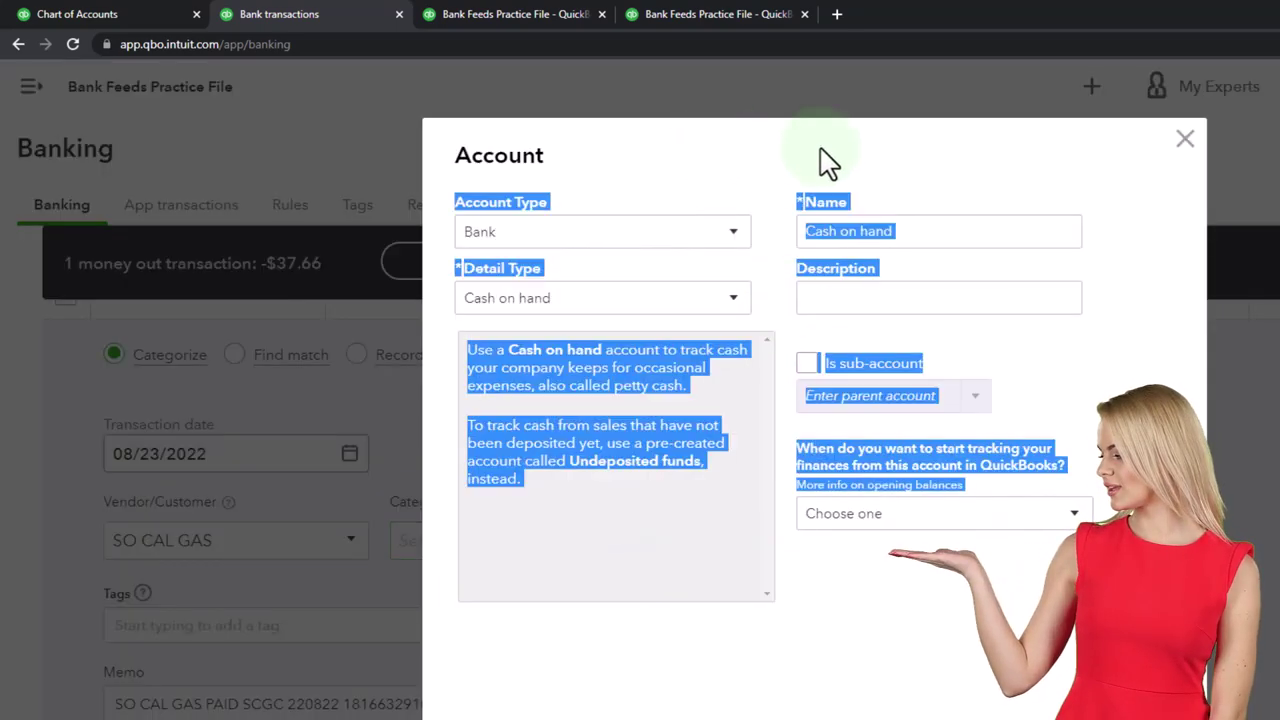
pyautogui.click(612, 240)
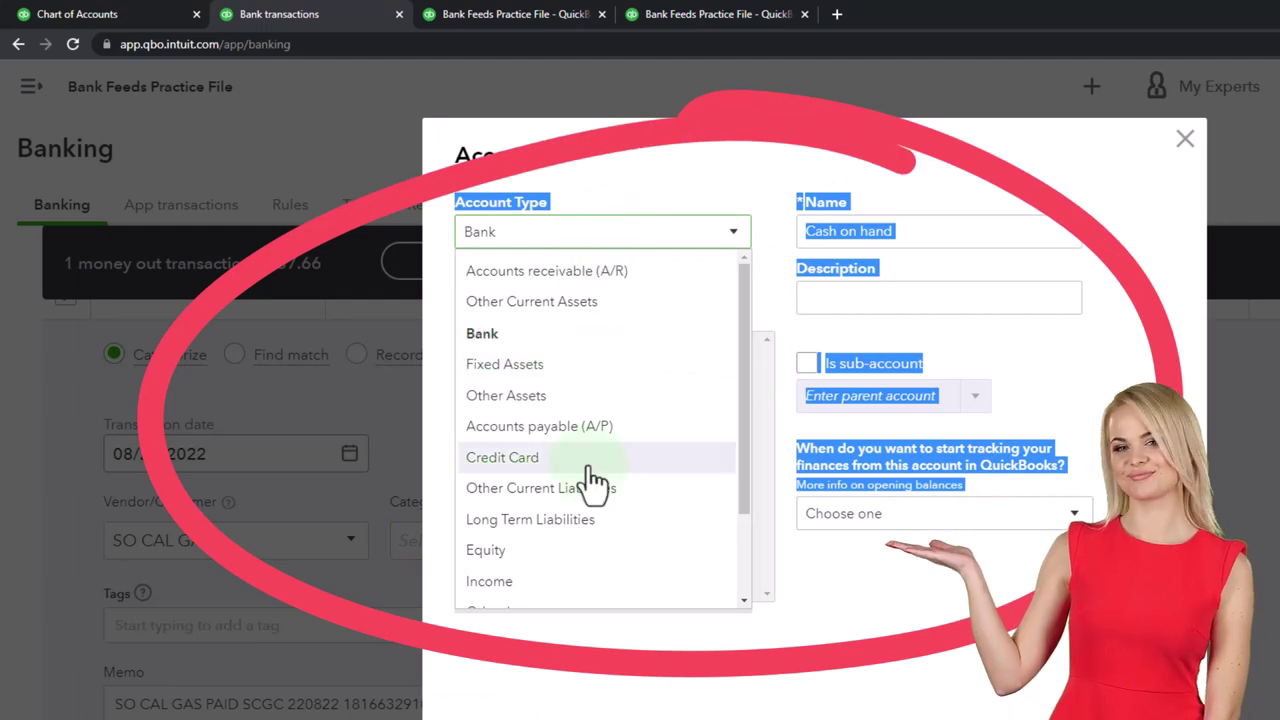
pyautogui.scroll(-3, 591, 480)
pyautogui.click(530, 565)
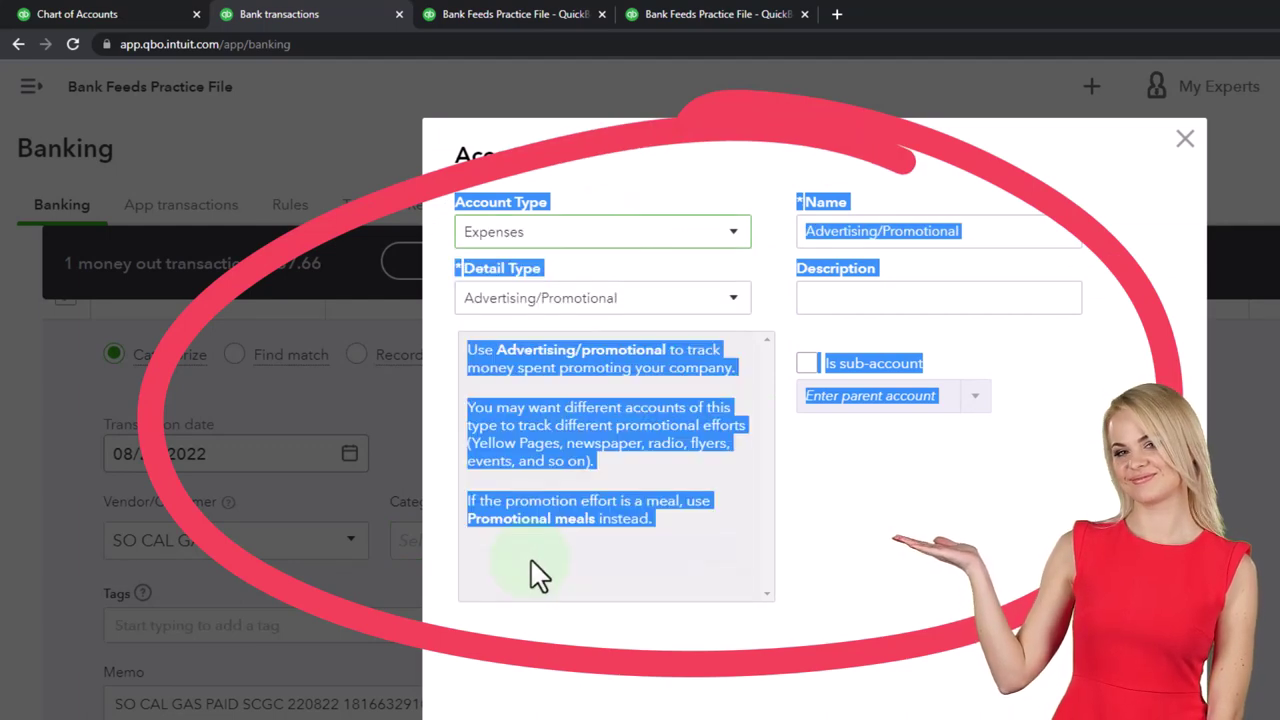
pyautogui.click(851, 628)
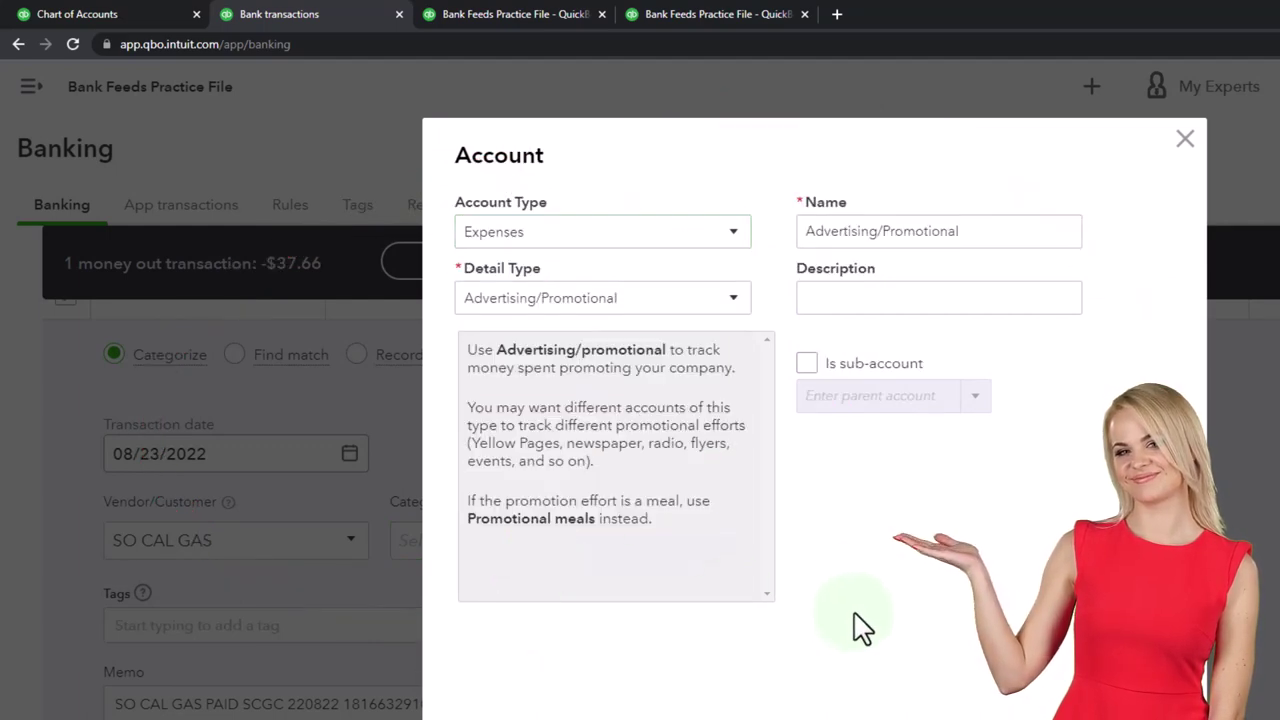
# - Set the new expense account's detail type to Utilities
pyautogui.click(736, 307)
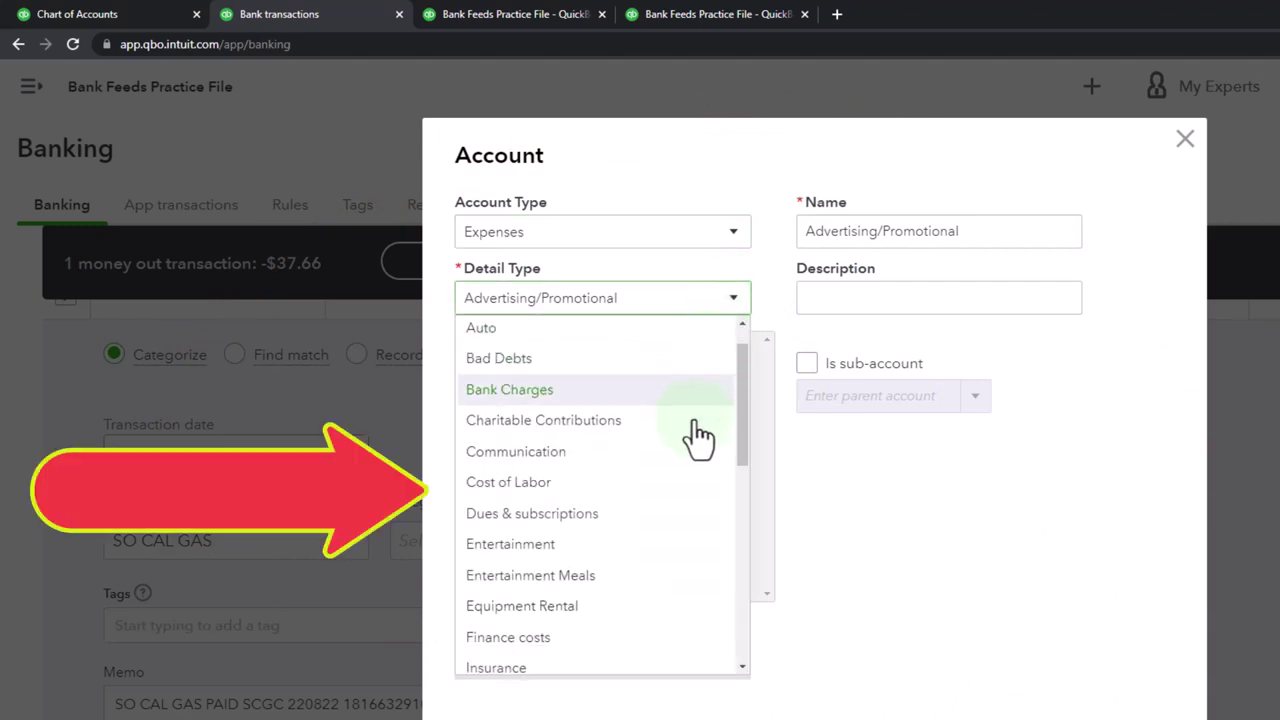
pyautogui.scroll(-8, 690, 435)
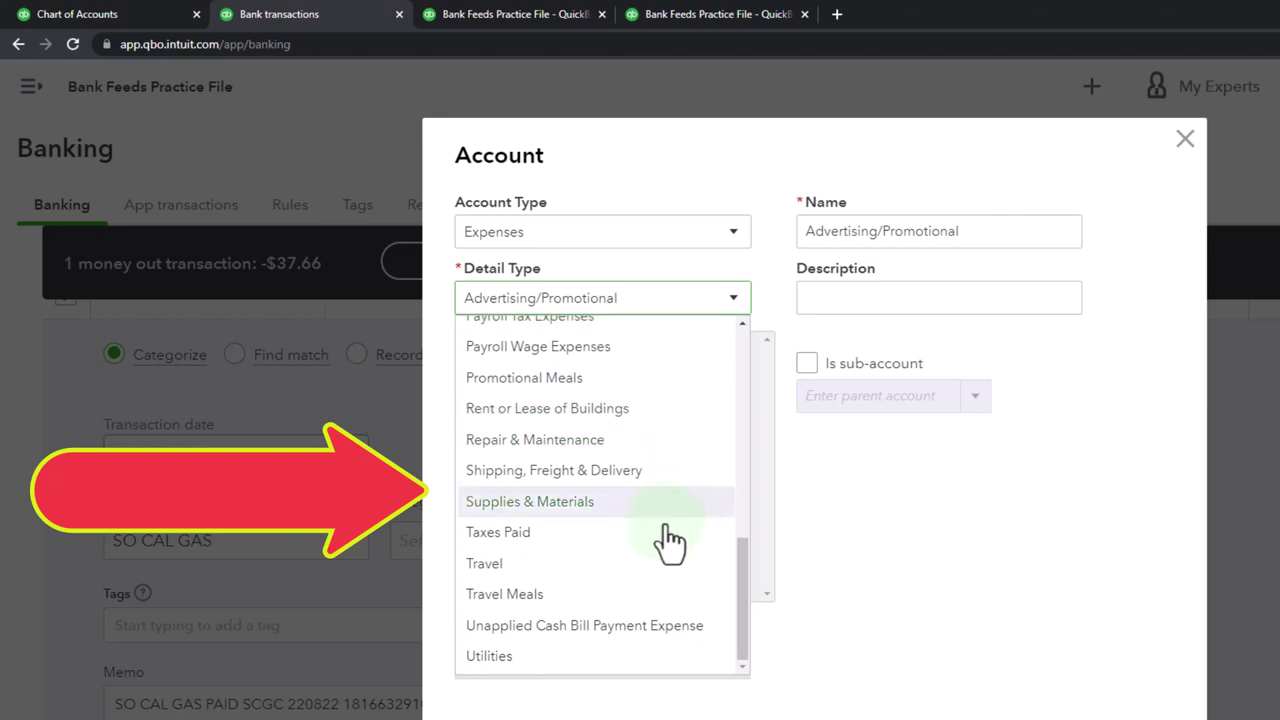
pyautogui.click(595, 660)
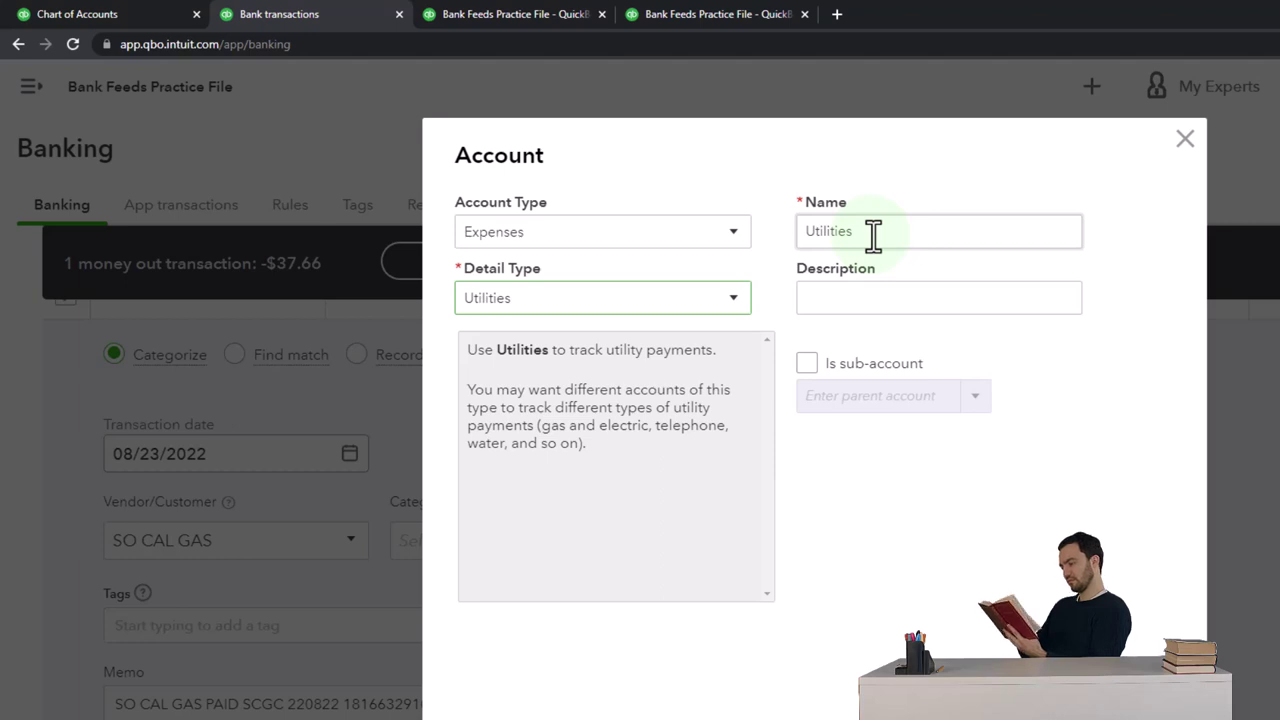
pyautogui.click(203, 569)
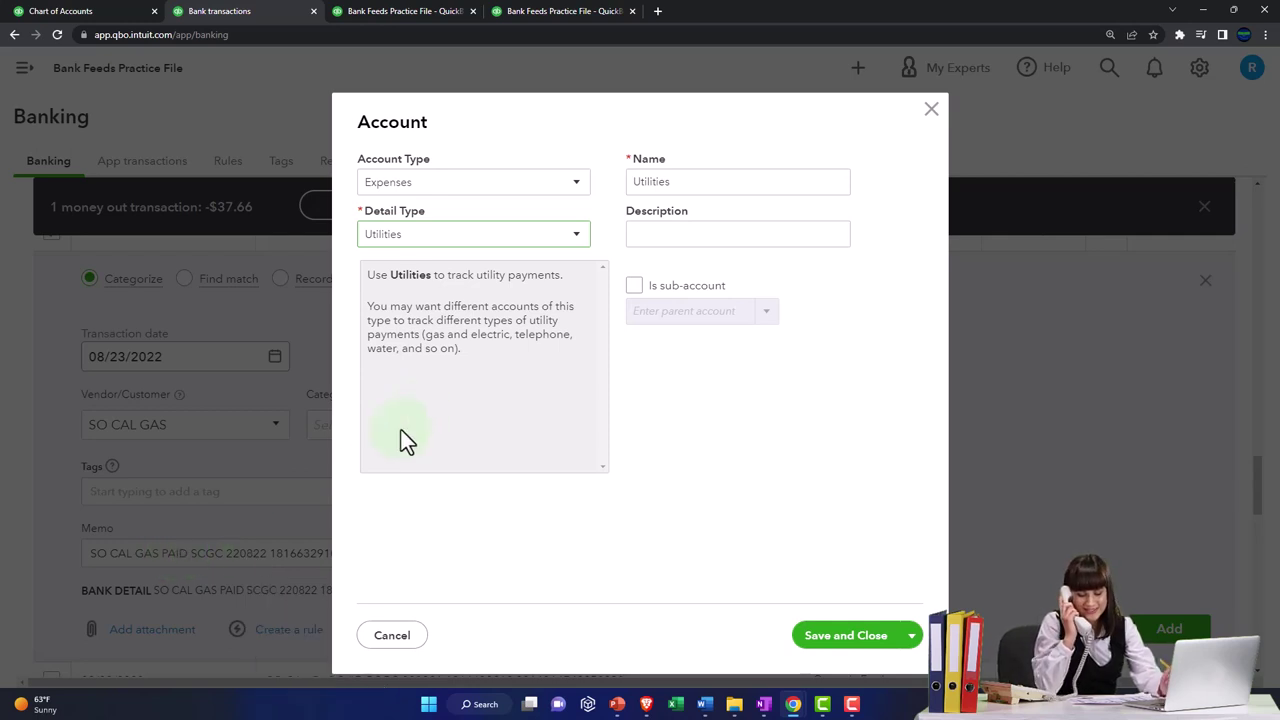
# - Save the new Utilities expense account and use it as the category of the SO CAL GAS transaction
pyautogui.click(845, 638)
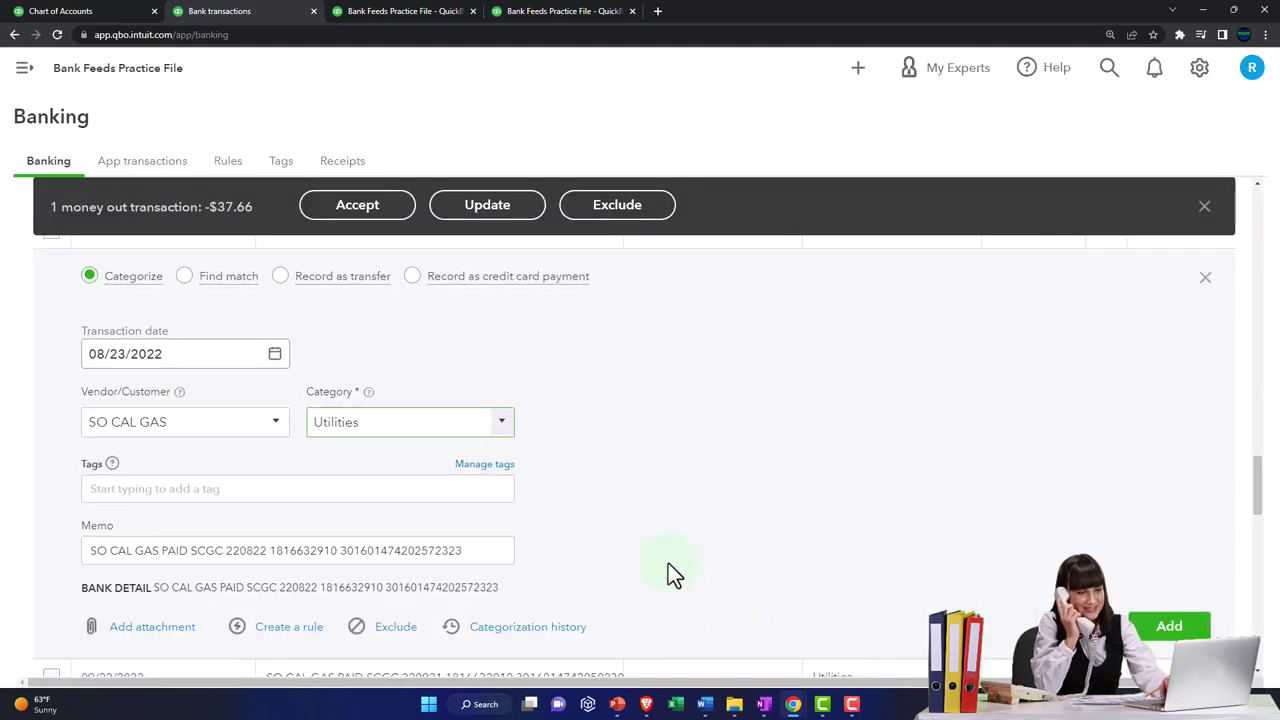
pyautogui.click(240, 495)
pyautogui.click(75, 472)
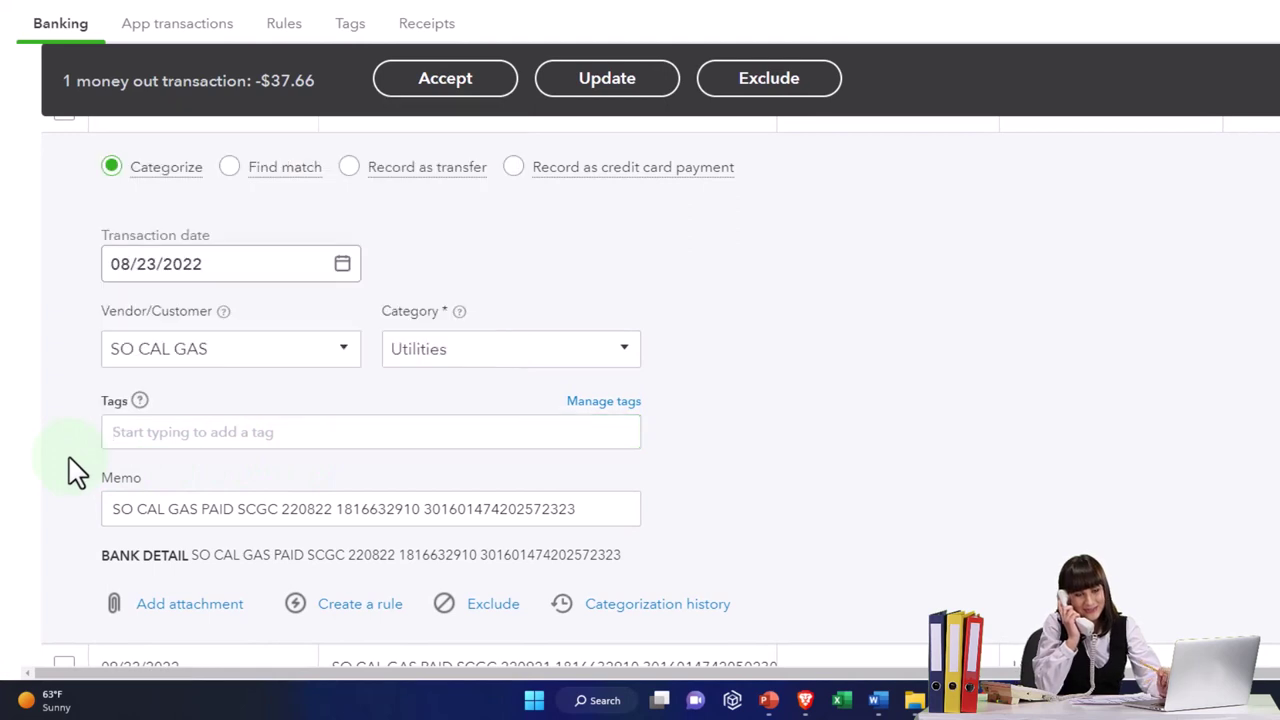
pyautogui.scroll(-1, 78, 470)
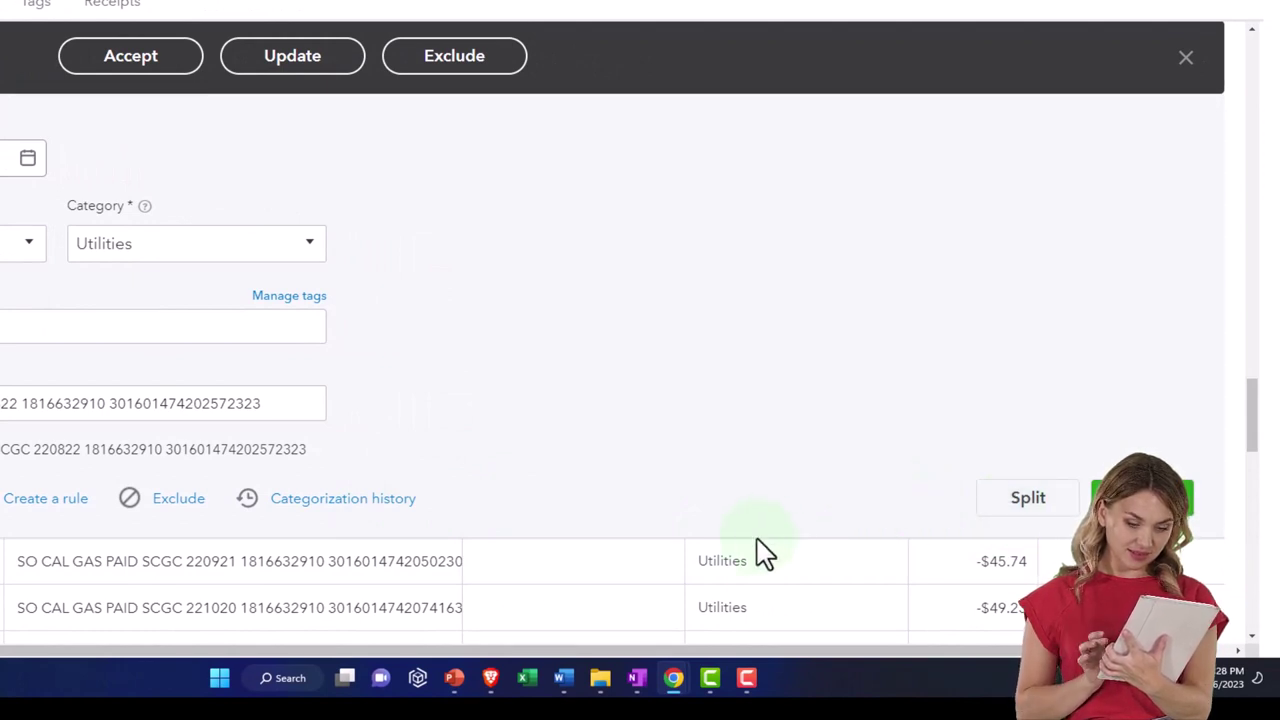
# - Examine the split options for dividing the SO CAL GAS transaction between categories, and leave without splitting it
pyautogui.click(316, 256)
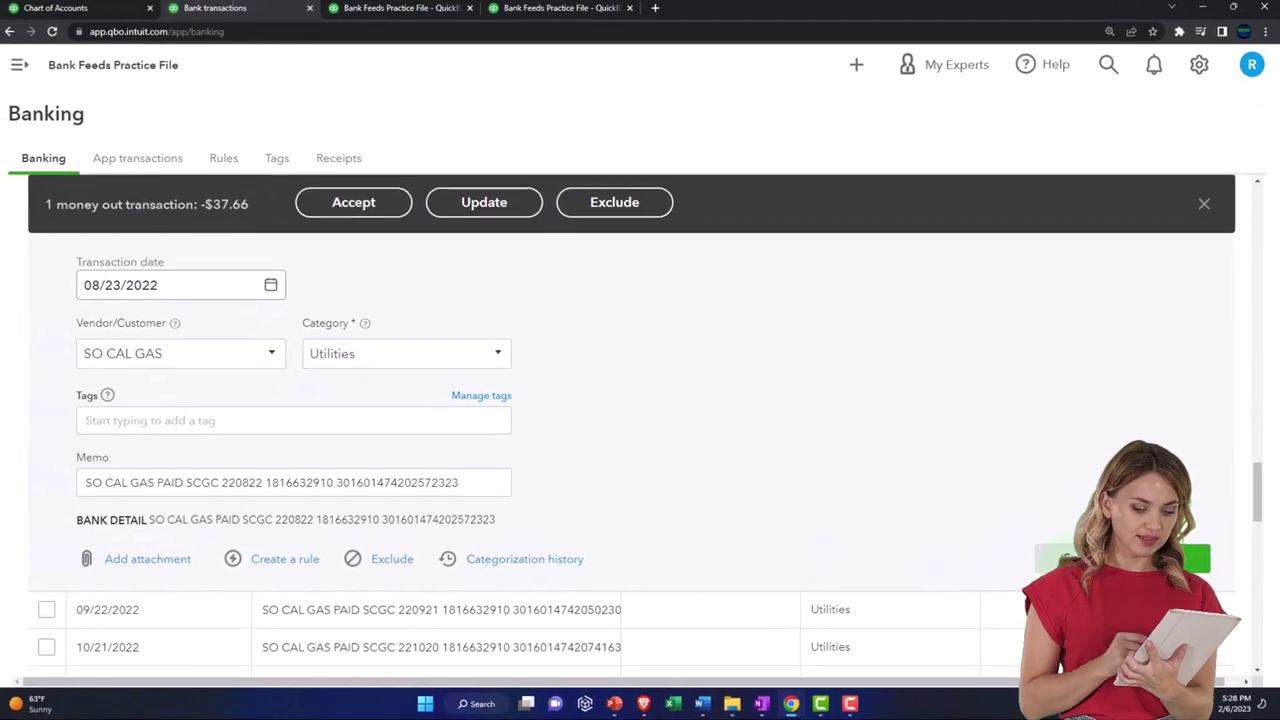
pyautogui.click(1062, 559)
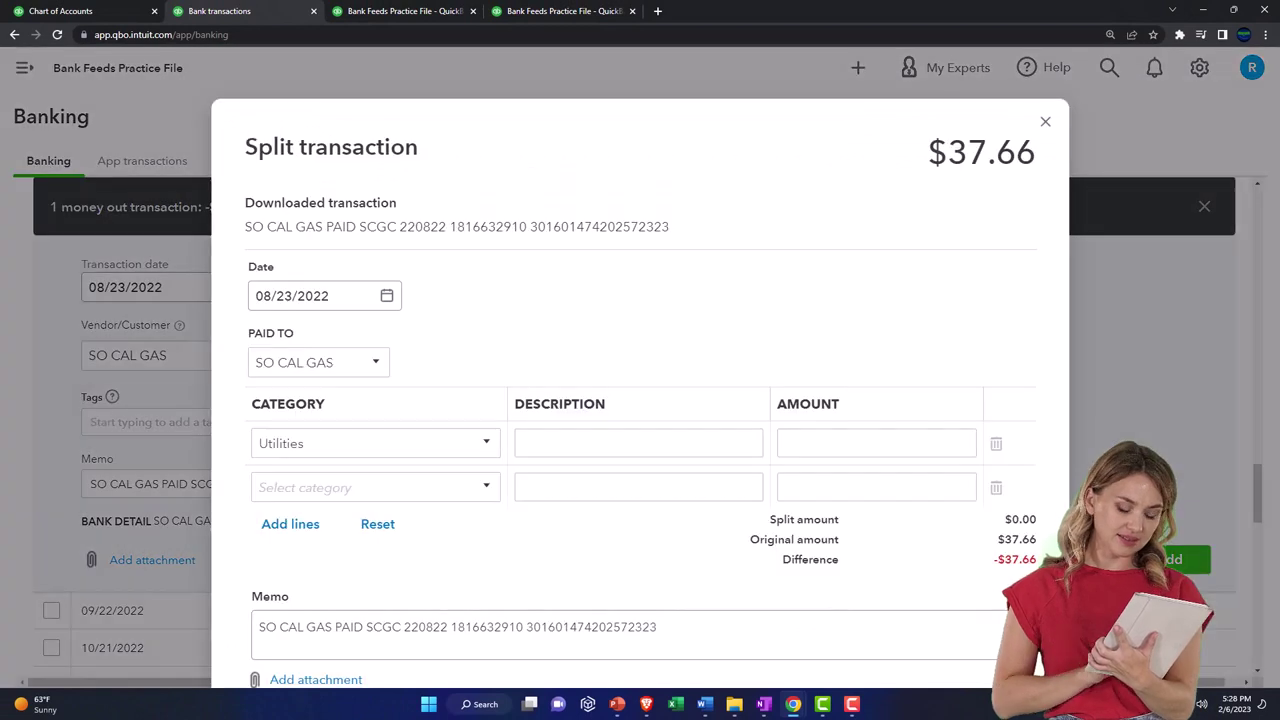
pyautogui.click(557, 489)
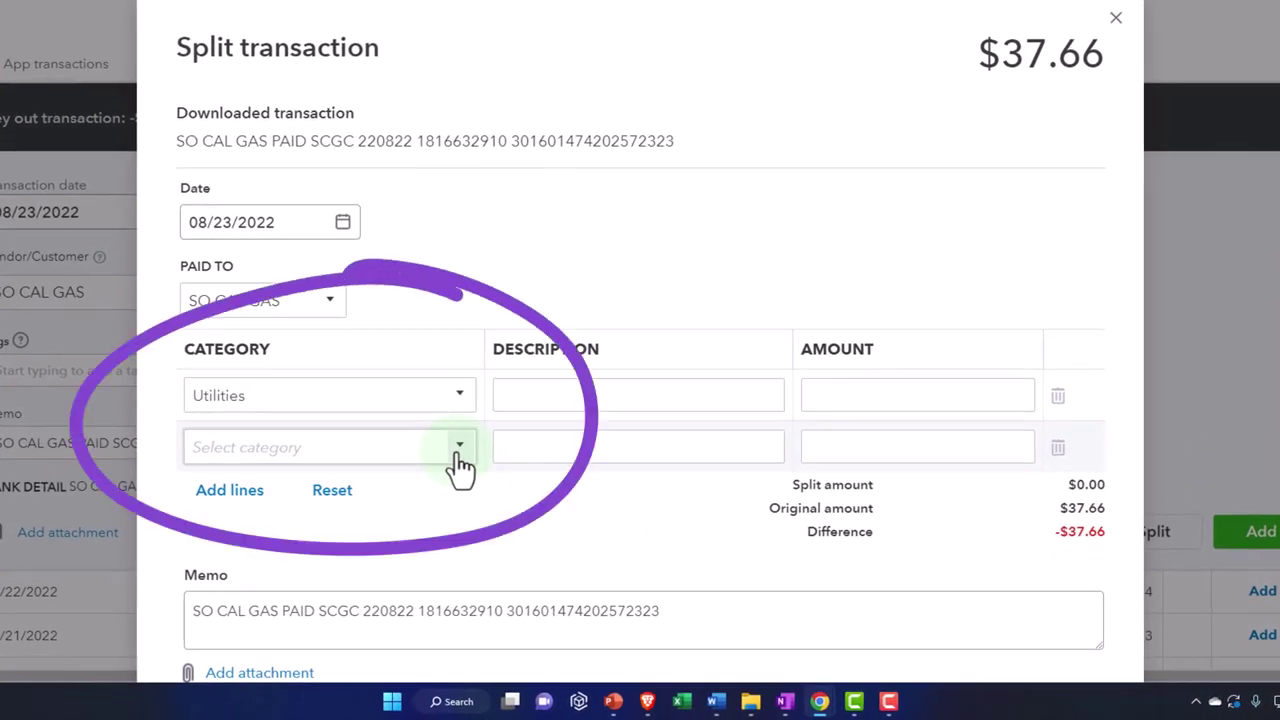
pyautogui.scroll(-2, 460, 457)
pyautogui.scroll(2, 457, 443)
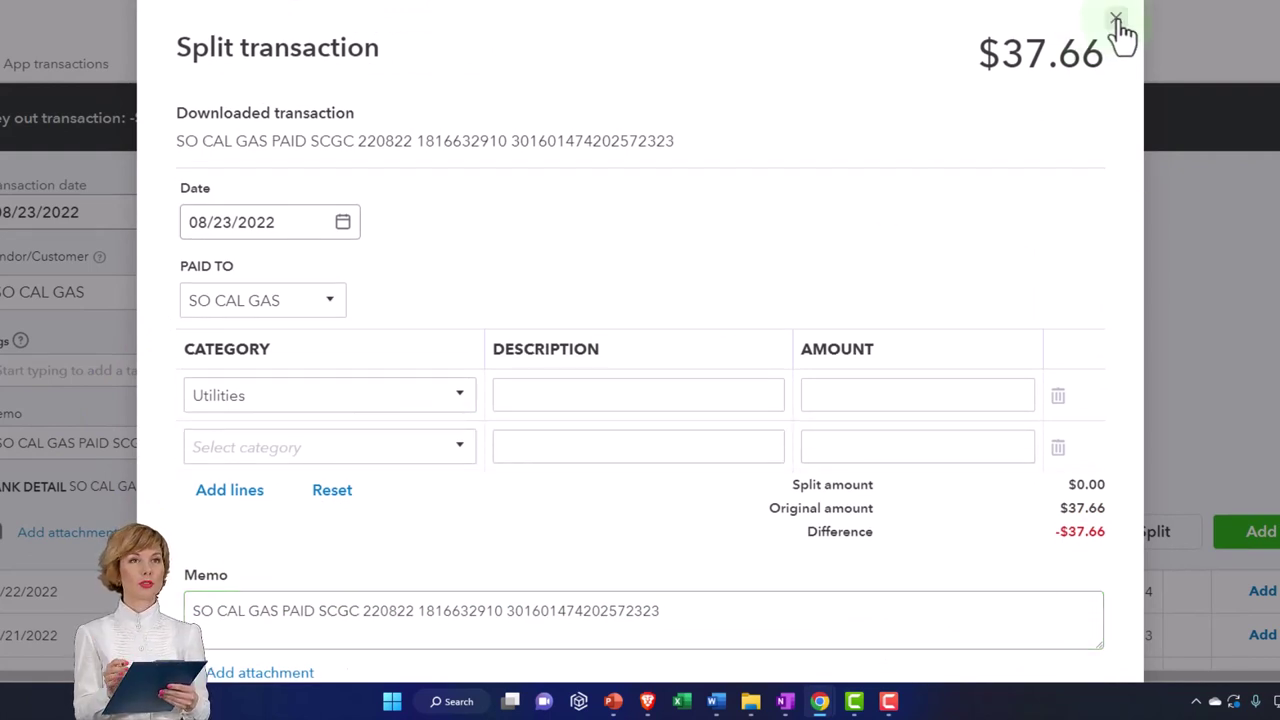
pyautogui.click(1117, 22)
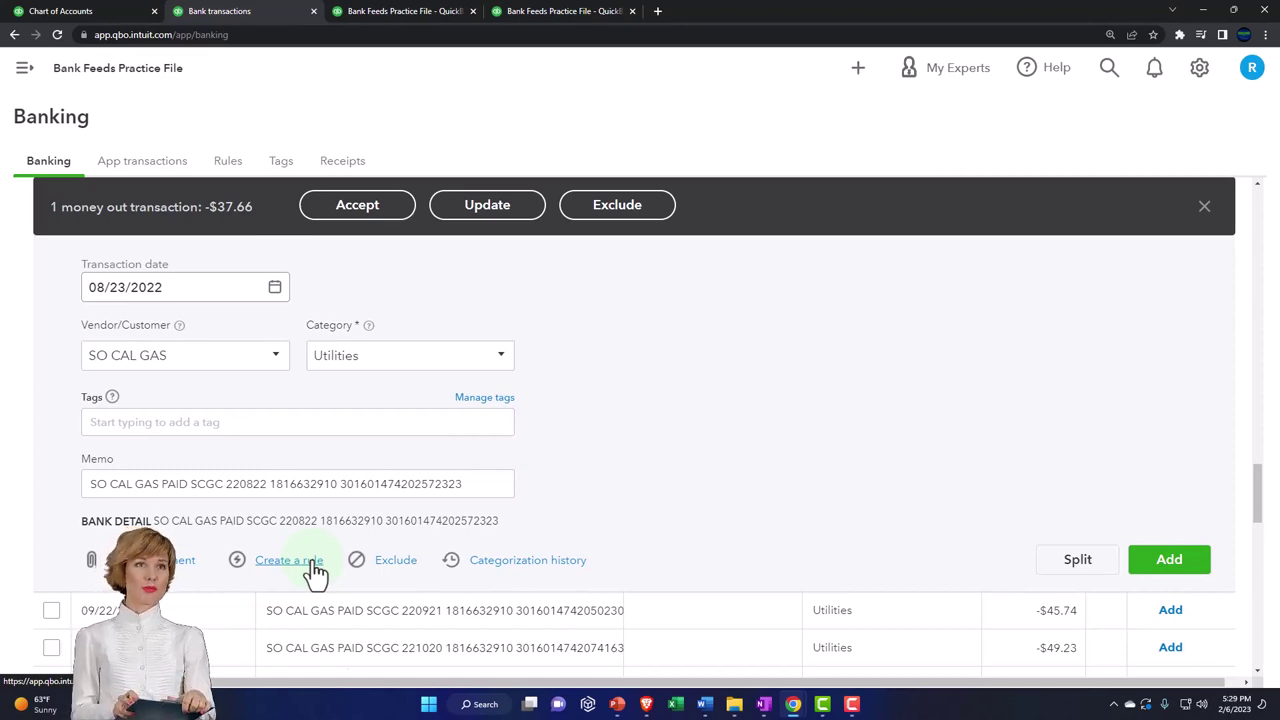
# - Start a bank rule from the SO CAL GAS transaction and name it SO CAL GAS
pyautogui.click(312, 566)
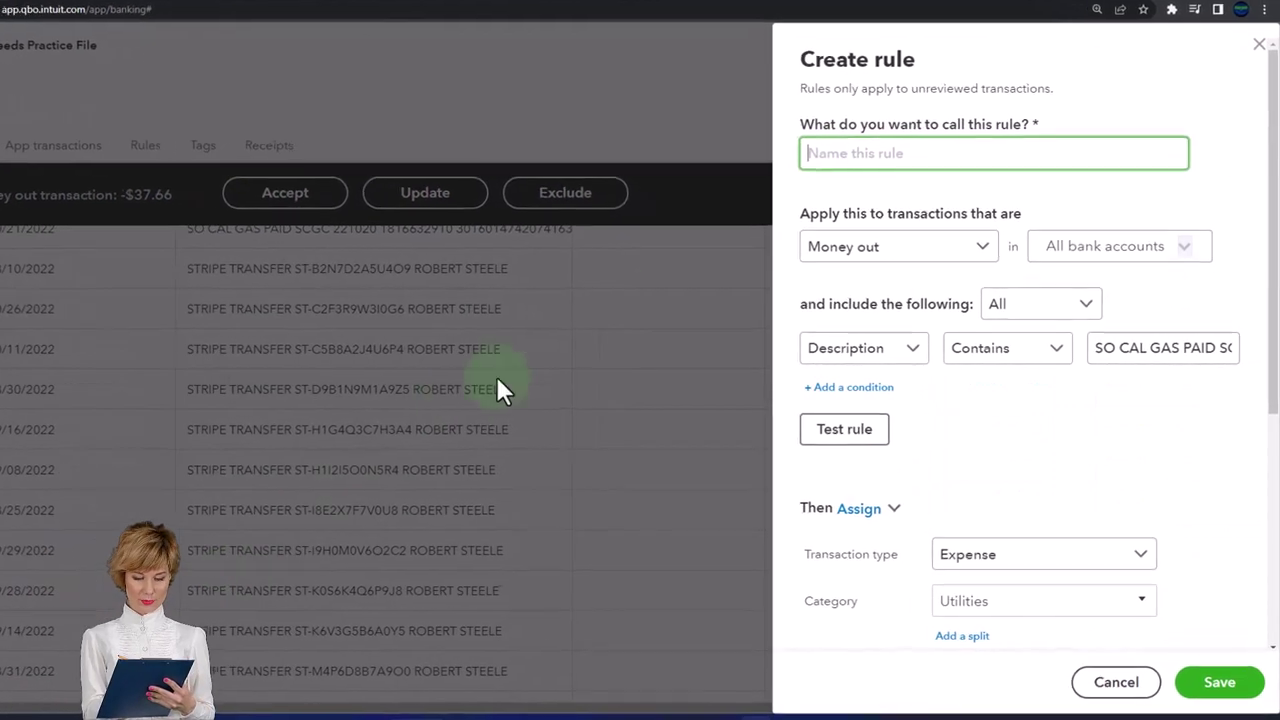
pyautogui.click(837, 151)
pyautogui.write('SO CAL GAS')
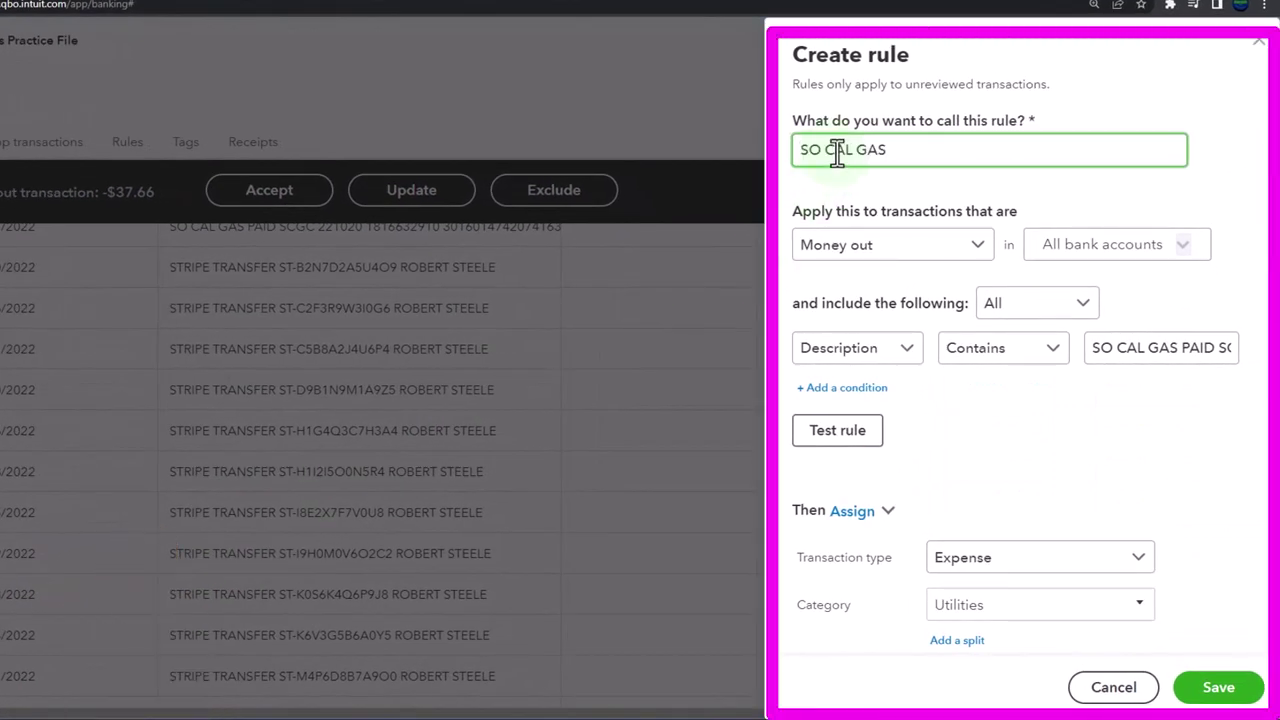
# - Review the rule's money direction, bank account and Any/All matching options, leaving Money out, All bank accounts and All selected
pyautogui.click(924, 248)
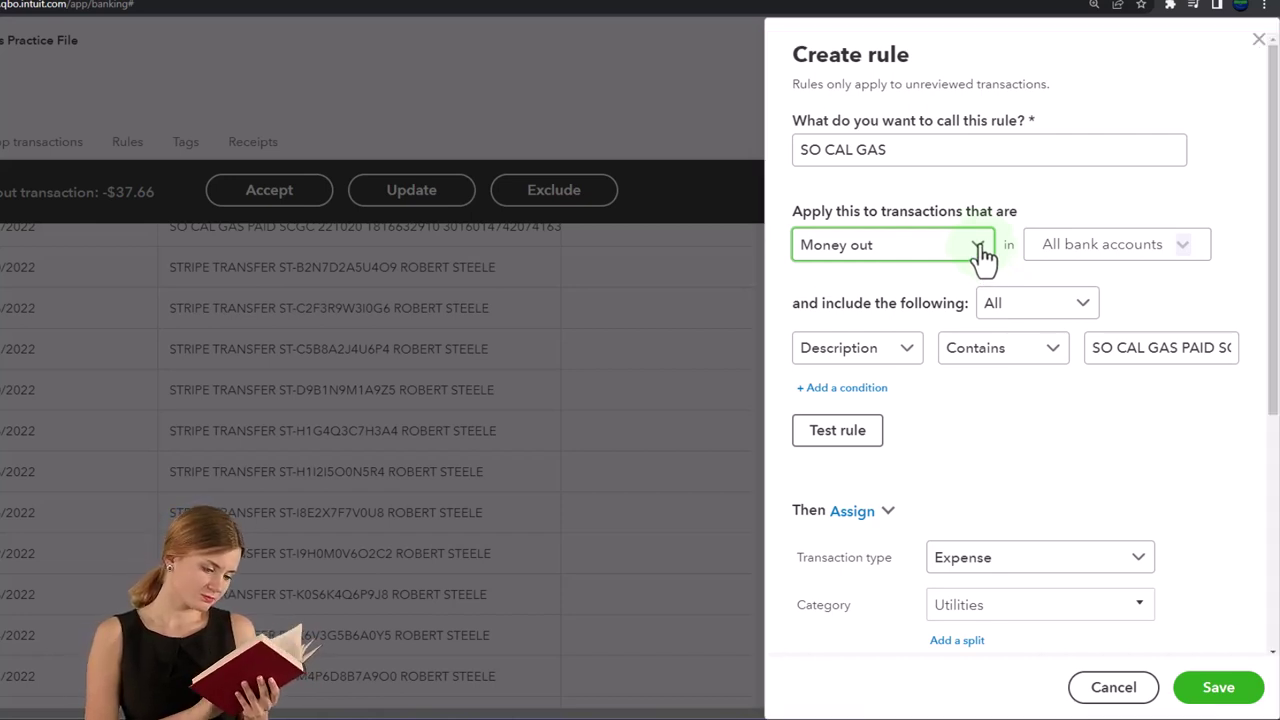
pyautogui.click(1056, 260)
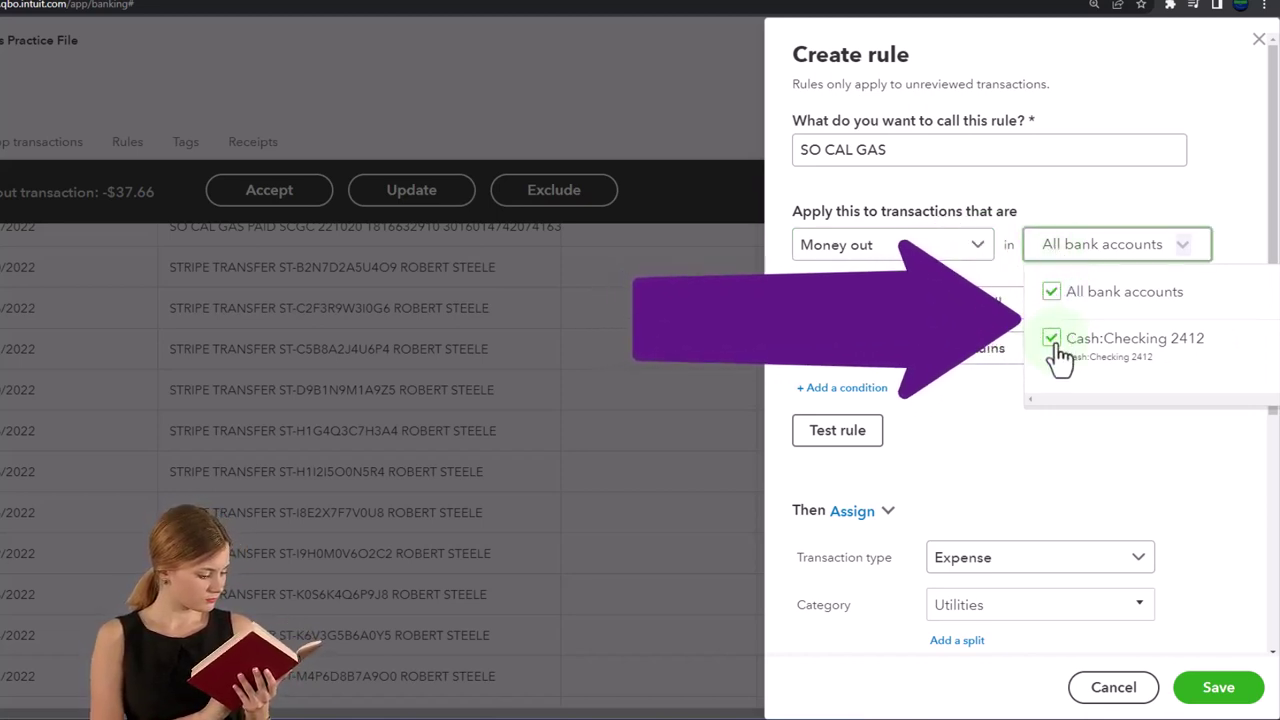
pyautogui.click(1093, 212)
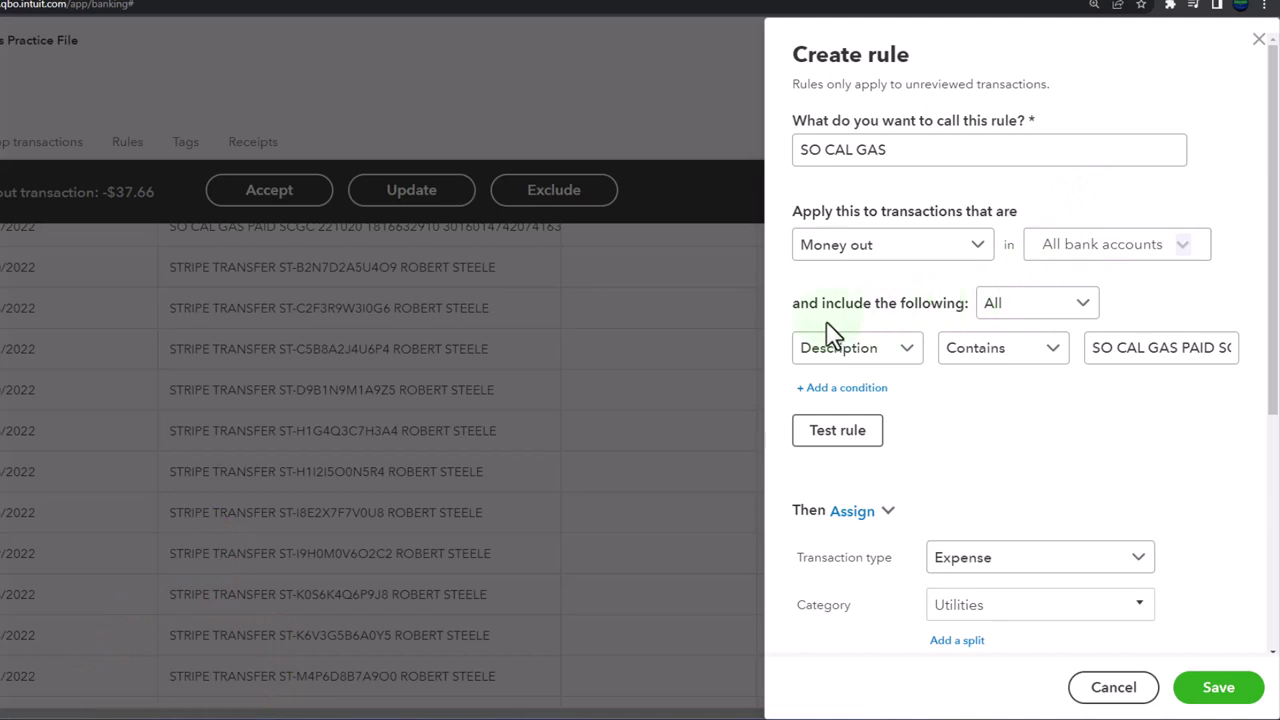
pyautogui.click(1084, 312)
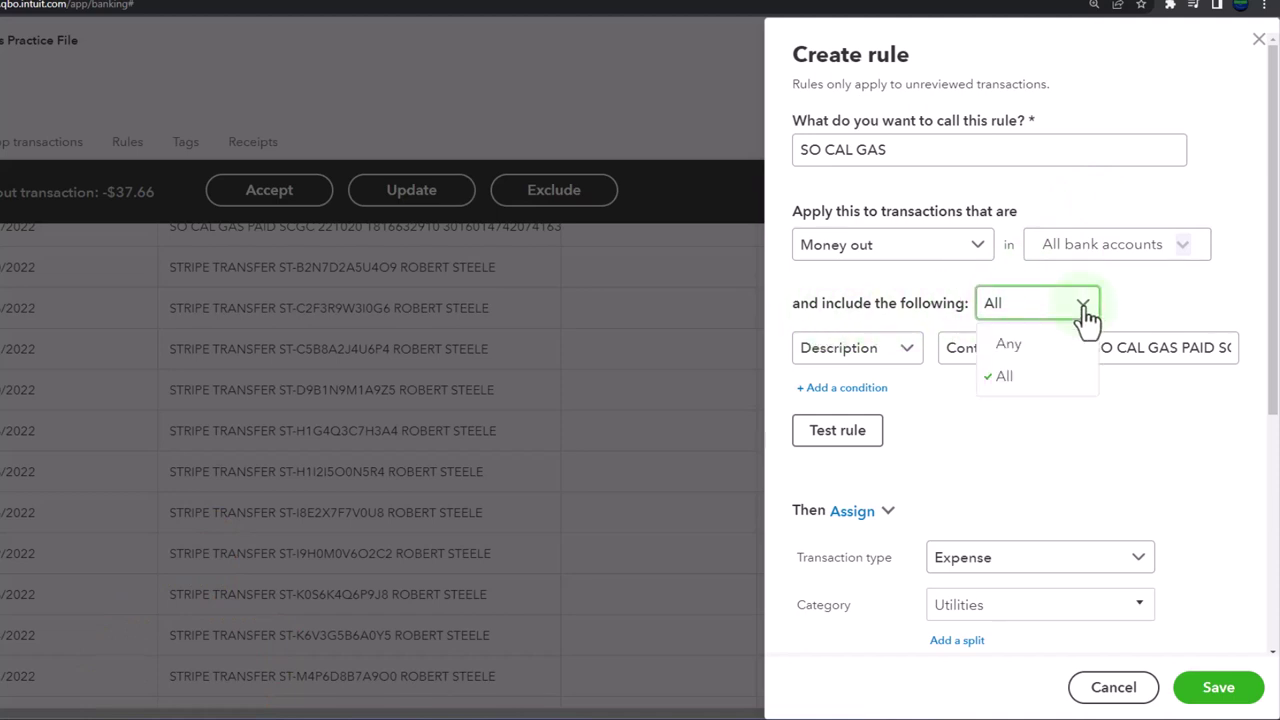
pyautogui.click(1068, 377)
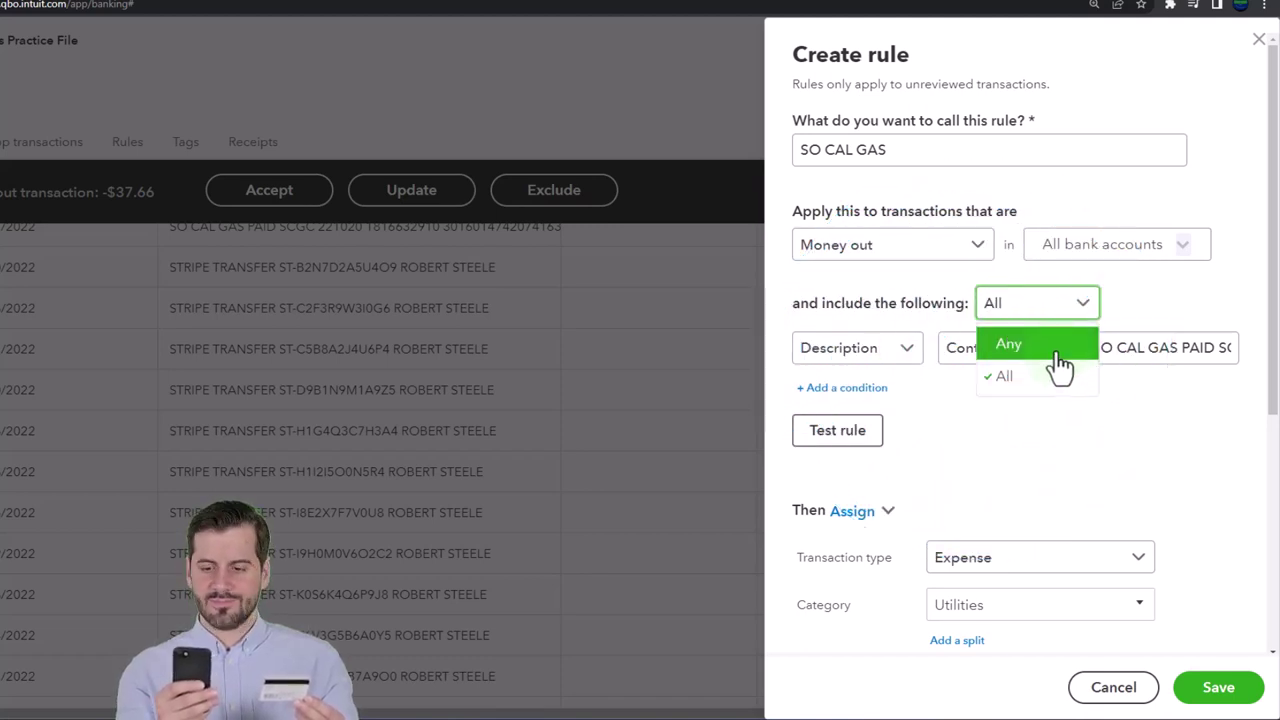
pyautogui.click(1137, 309)
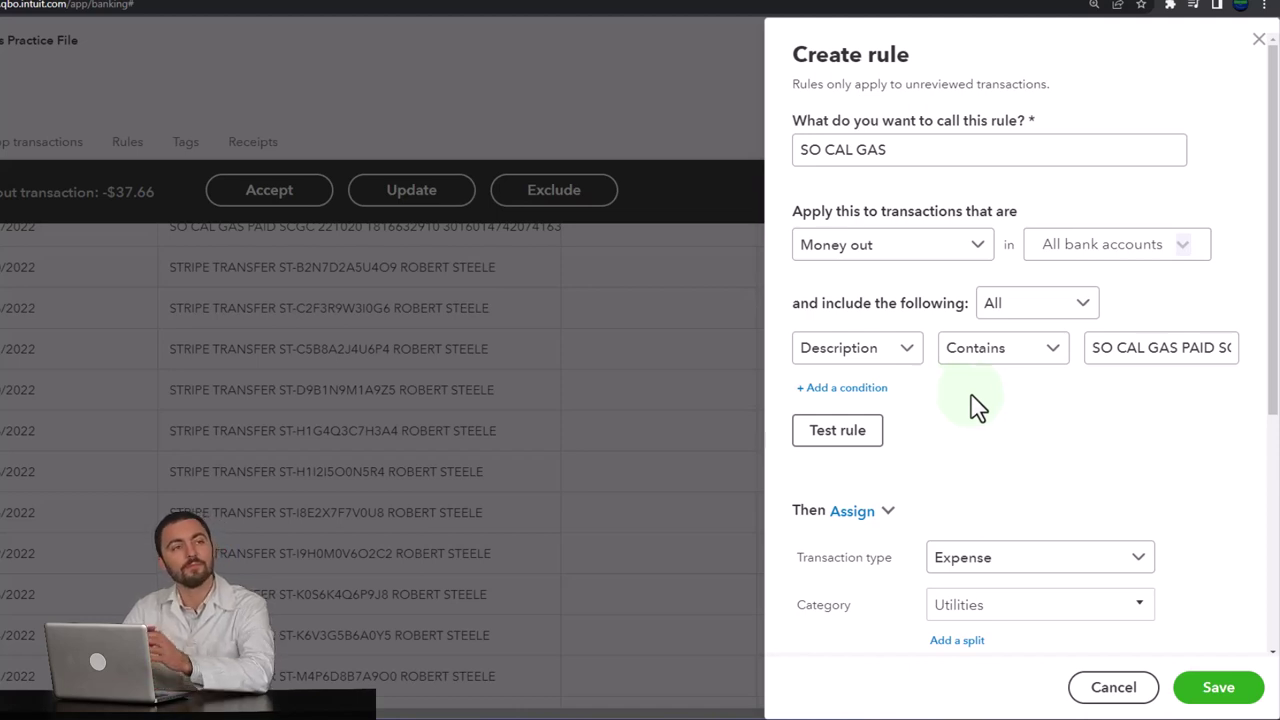
pyautogui.click(1082, 318)
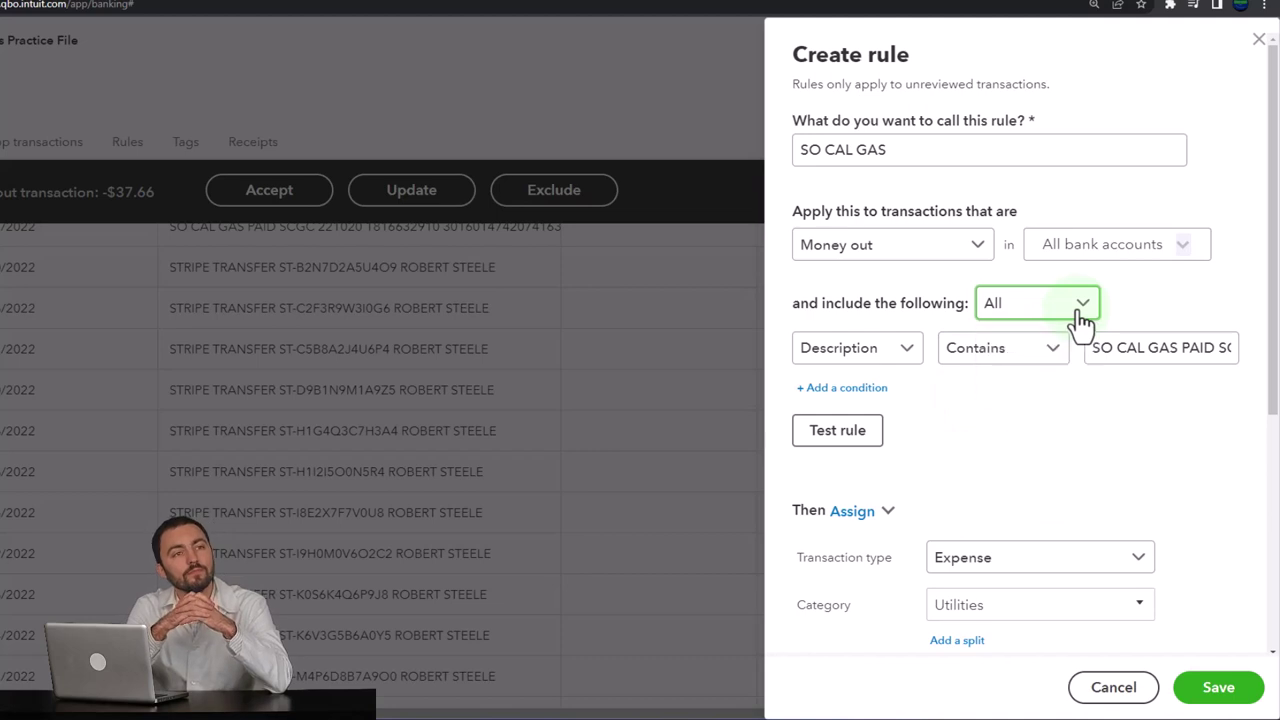
# - Set the rule's condition to Bank text and shorten the text it must contain to SO CAL GAS
pyautogui.click(912, 355)
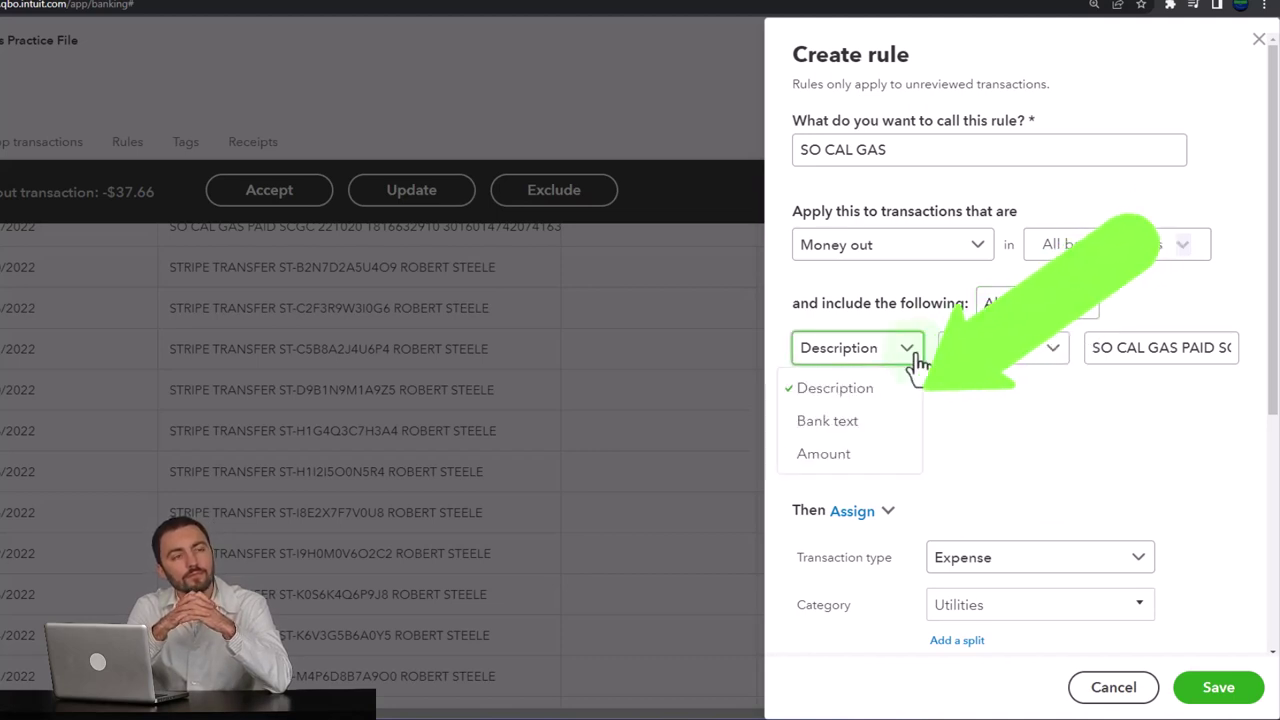
pyautogui.click(845, 425)
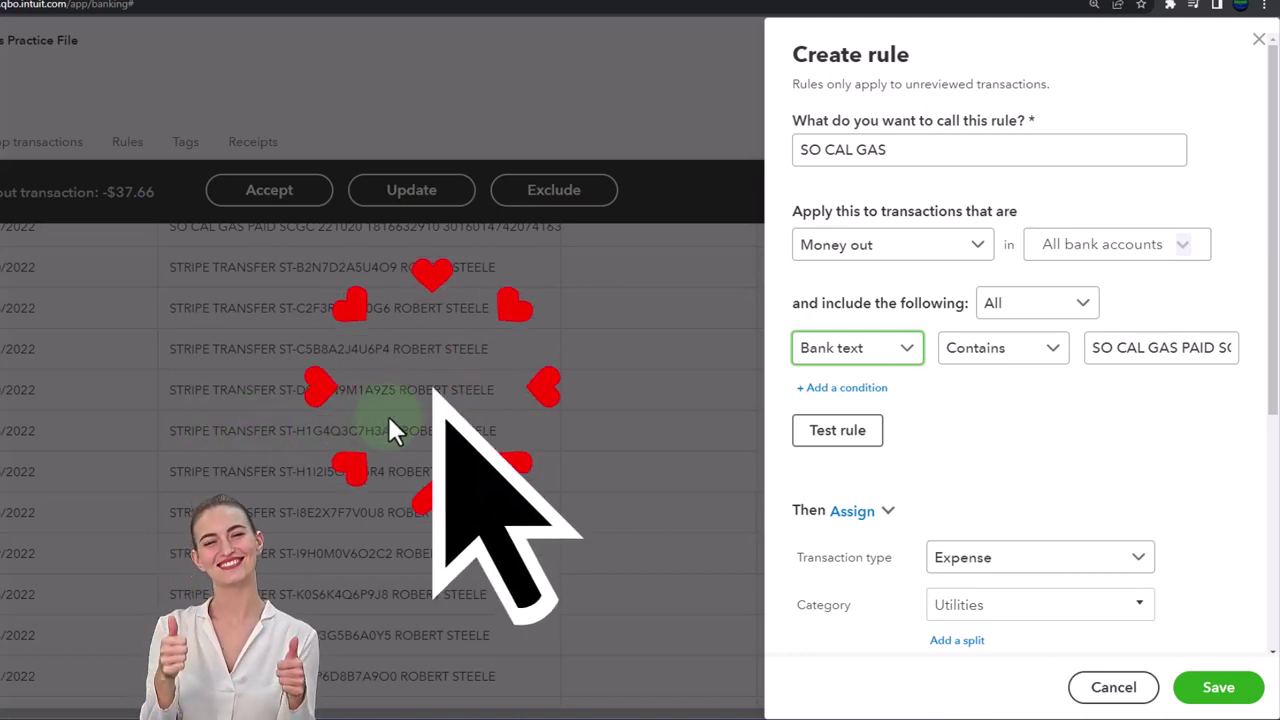
pyautogui.click(1152, 350)
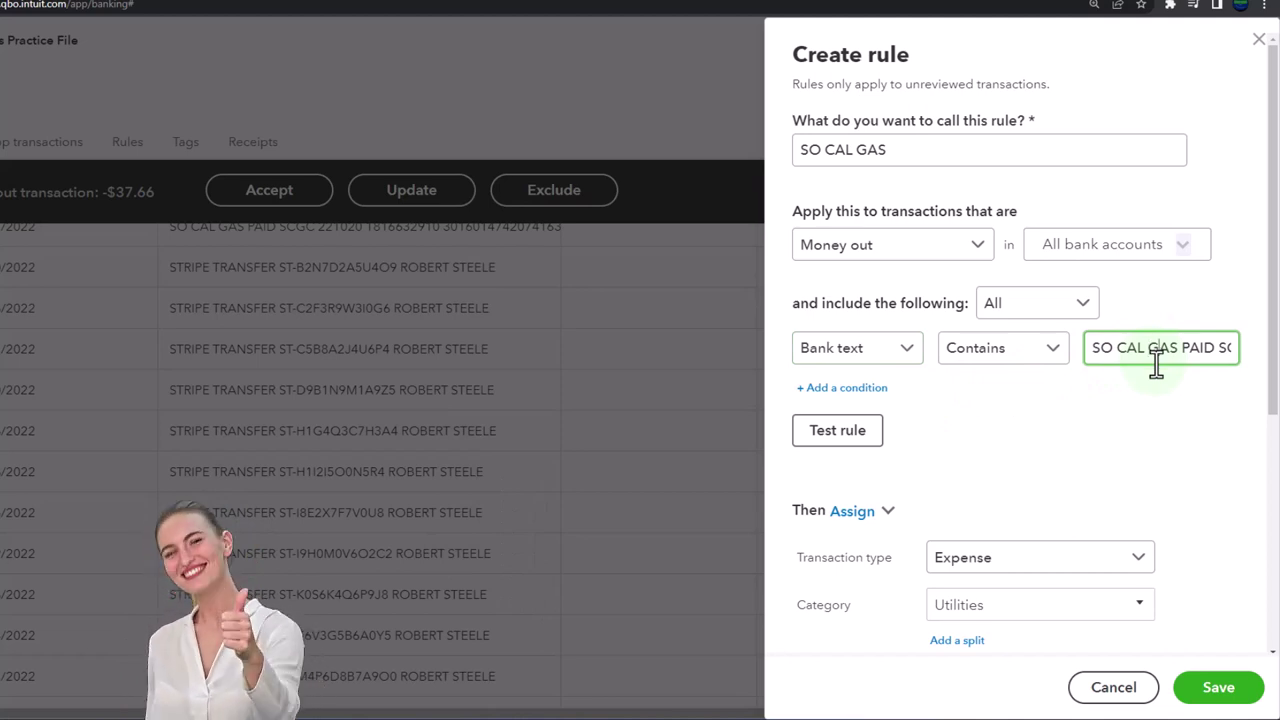
pyautogui.press('End')
pyautogui.press('Right')
pyautogui.press('Right')
pyautogui.press('Right')
pyautogui.press('Right')
pyautogui.press('Right')
pyautogui.press('Right')
pyautogui.press('Right')
pyautogui.press('Right')
pyautogui.press('Right')
pyautogui.press('Right')
pyautogui.press('Right')
pyautogui.press('Right')
pyautogui.press('Right')
pyautogui.press('Right')
pyautogui.press('Right')
pyautogui.press('Right')
pyautogui.press('Right')
pyautogui.press('Right')
pyautogui.press('Right')
pyautogui.press('Right')
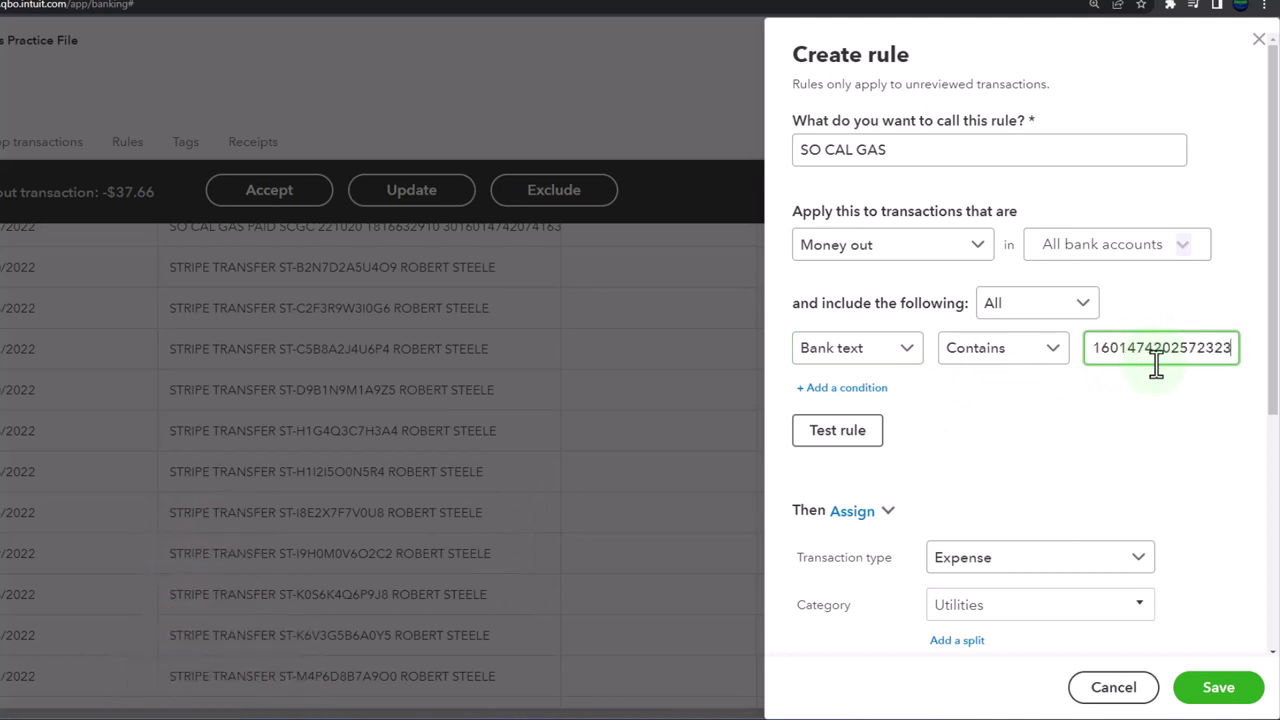
pyautogui.press('BackSpace')
pyautogui.press('BackSpace')
pyautogui.press('BackSpace')
pyautogui.press('BackSpace')
pyautogui.press('BackSpace')
pyautogui.press('BackSpace')
pyautogui.press('BackSpace')
pyautogui.press('BackSpace')
pyautogui.press('BackSpace')
pyautogui.press('BackSpace')
pyautogui.press('BackSpace')
pyautogui.press('BackSpace')
pyautogui.press('BackSpace')
pyautogui.press('BackSpace')
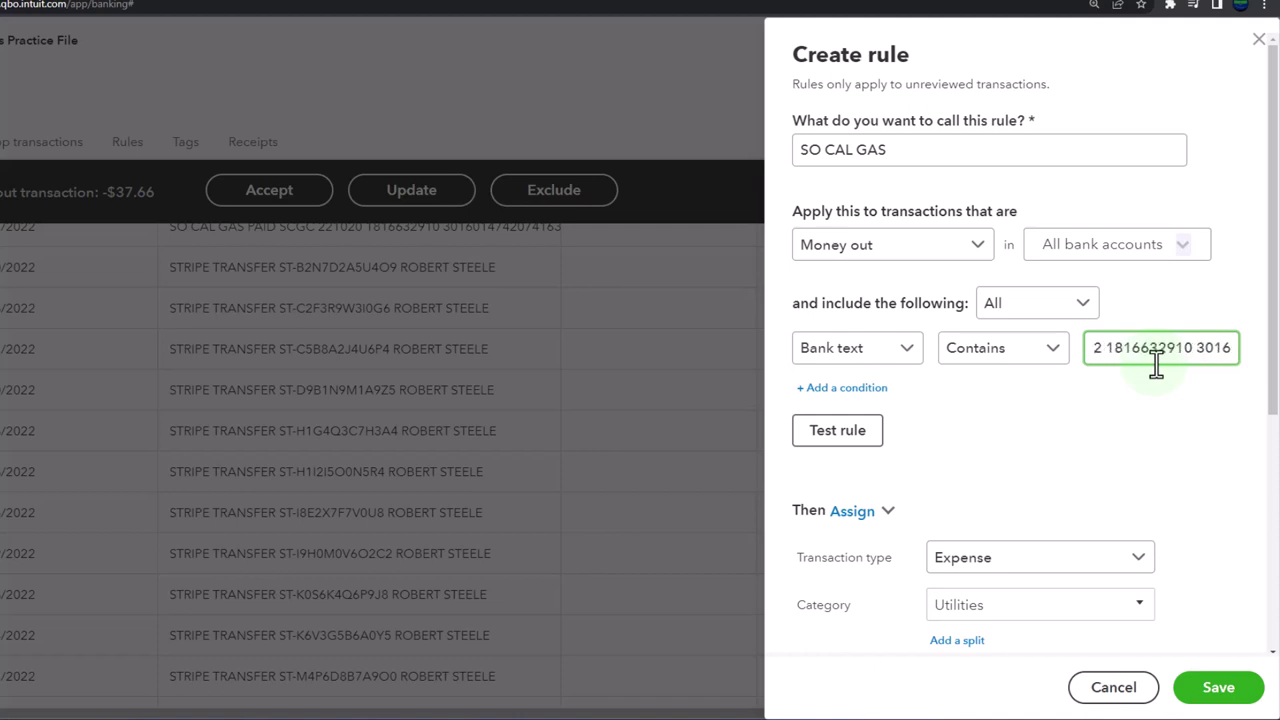
pyautogui.press('BackSpace')
pyautogui.press('BackSpace')
pyautogui.press('BackSpace')
pyautogui.press('BackSpace')
pyautogui.press('BackSpace')
pyautogui.press('BackSpace')
pyautogui.press('BackSpace')
pyautogui.press('BackSpace')
pyautogui.press('BackSpace')
pyautogui.press('BackSpace')
pyautogui.press('BackSpace')
pyautogui.press('BackSpace')
pyautogui.press('BackSpace')
pyautogui.press('BackSpace')
pyautogui.press('BackSpace')
pyautogui.press('BackSpace')
pyautogui.press('BackSpace')
pyautogui.press('BackSpace')
pyautogui.press('BackSpace')
pyautogui.press('BackSpace')
pyautogui.press('BackSpace')
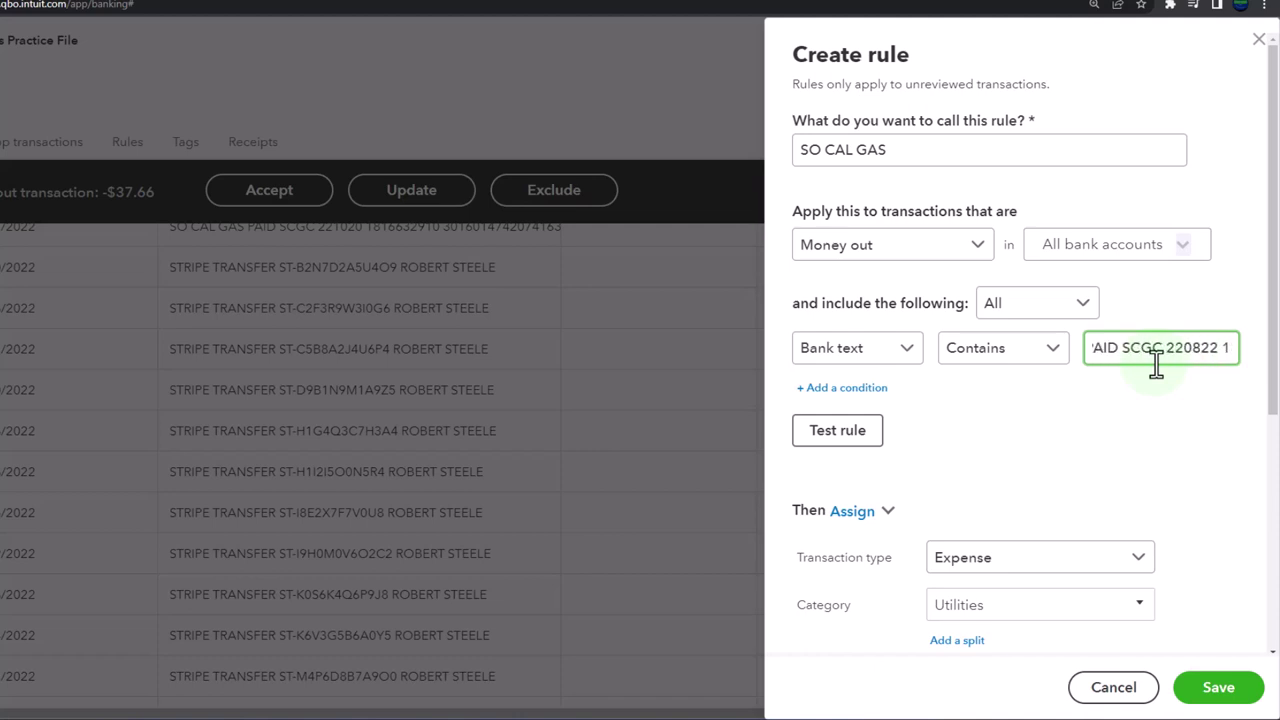
pyautogui.press('BackSpace')
pyautogui.press('BackSpace')
pyautogui.press('BackSpace')
pyautogui.press('BackSpace')
pyautogui.press('BackSpace')
pyautogui.press('BackSpace')
pyautogui.press('BackSpace')
pyautogui.press('BackSpace')
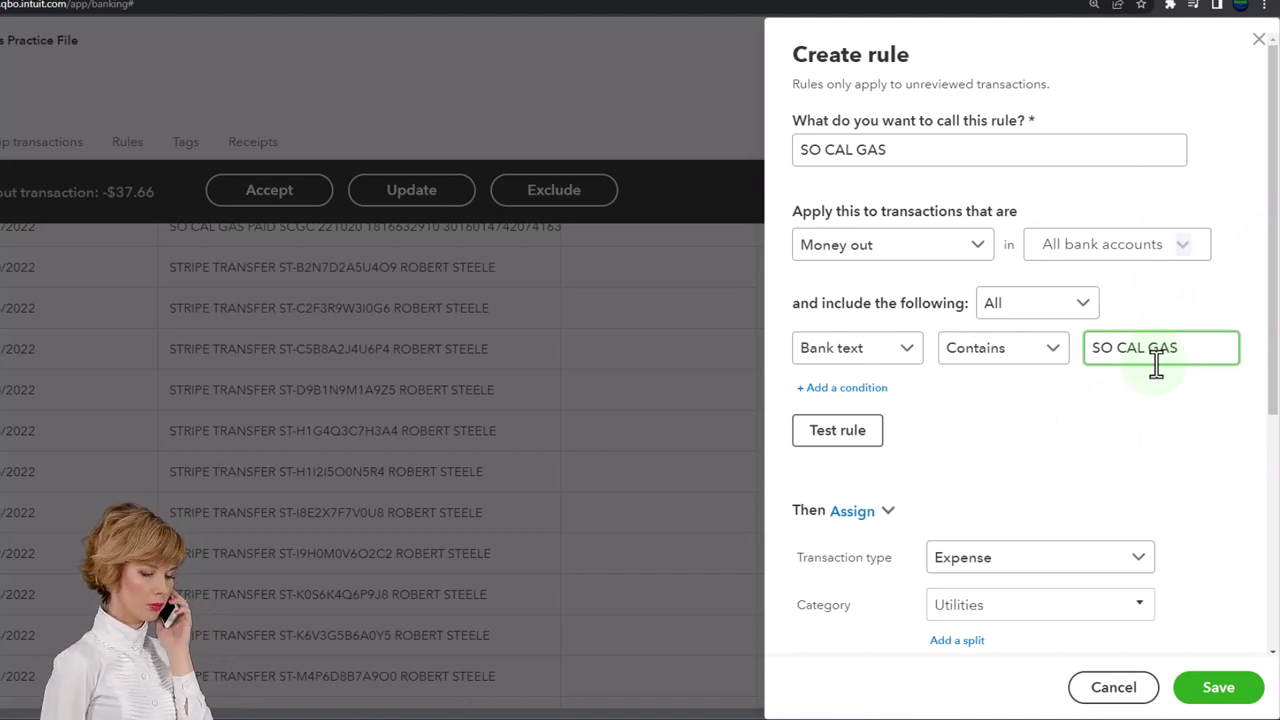
# - Review the condition's operator choices, keep Contains, and test the rule against the unreviewed transactions
pyautogui.click(1066, 352)
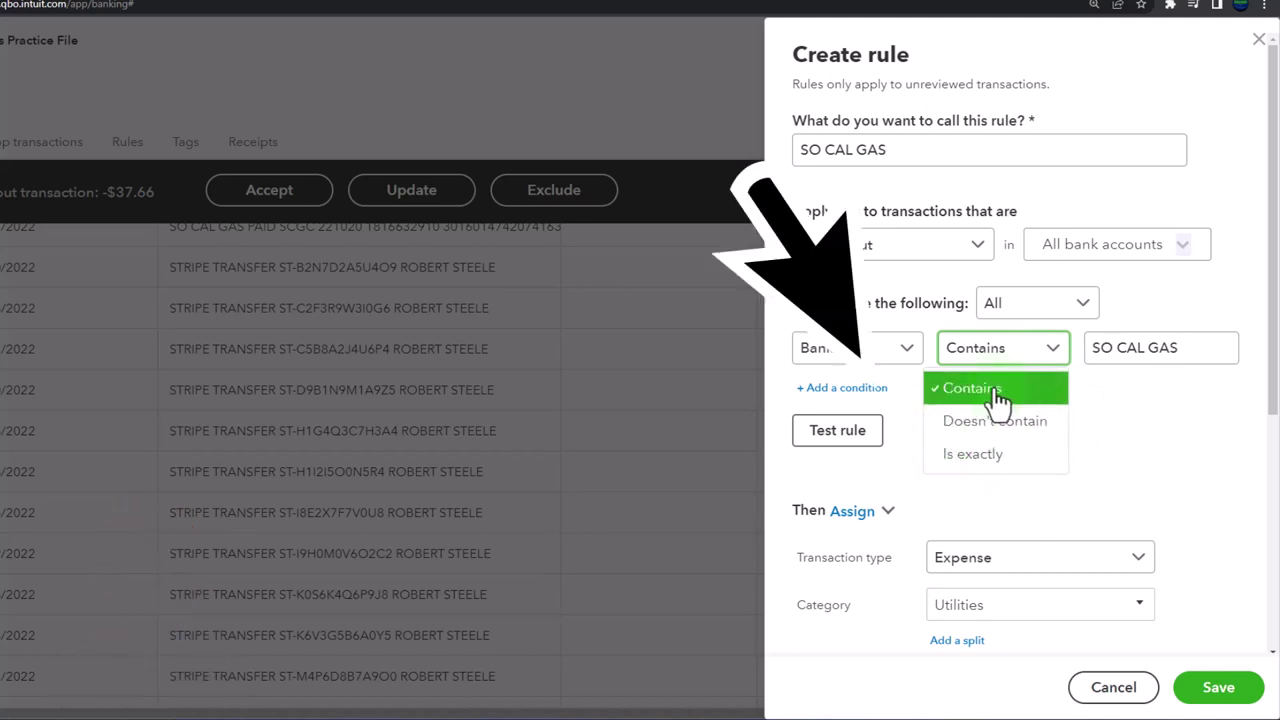
pyautogui.click(1117, 405)
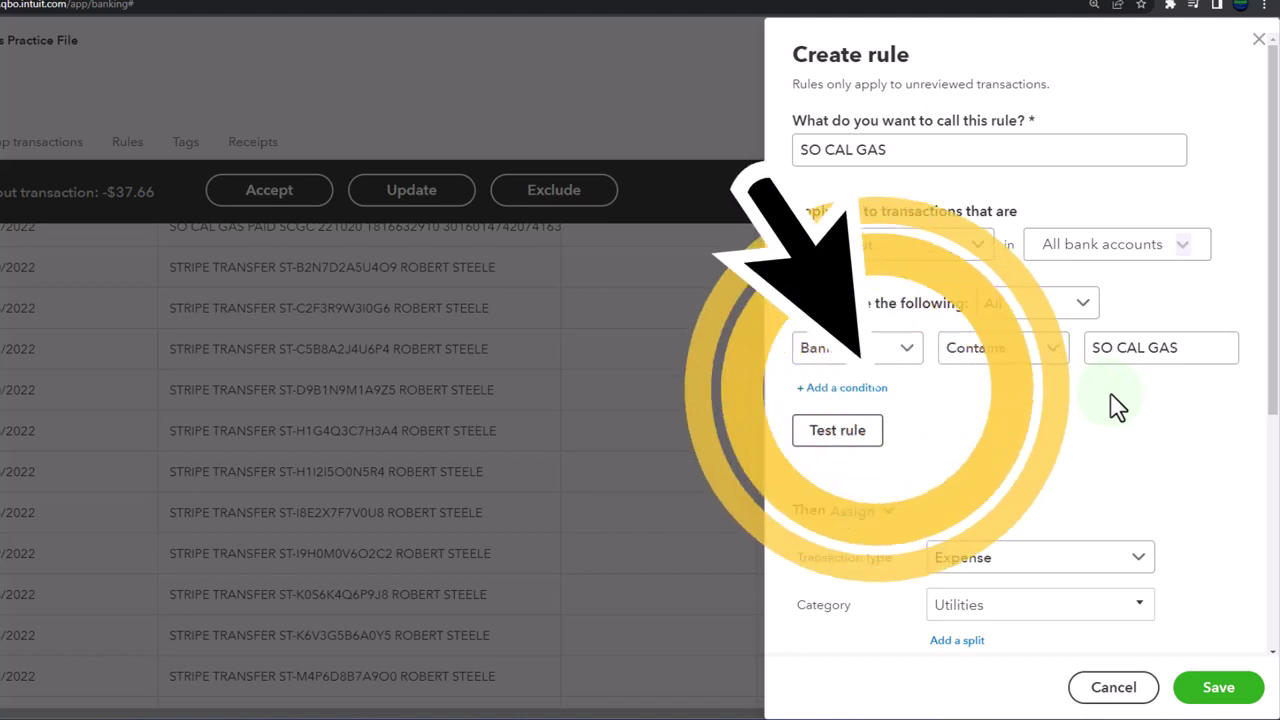
pyautogui.scroll(-1, 1109, 406)
pyautogui.click(855, 371)
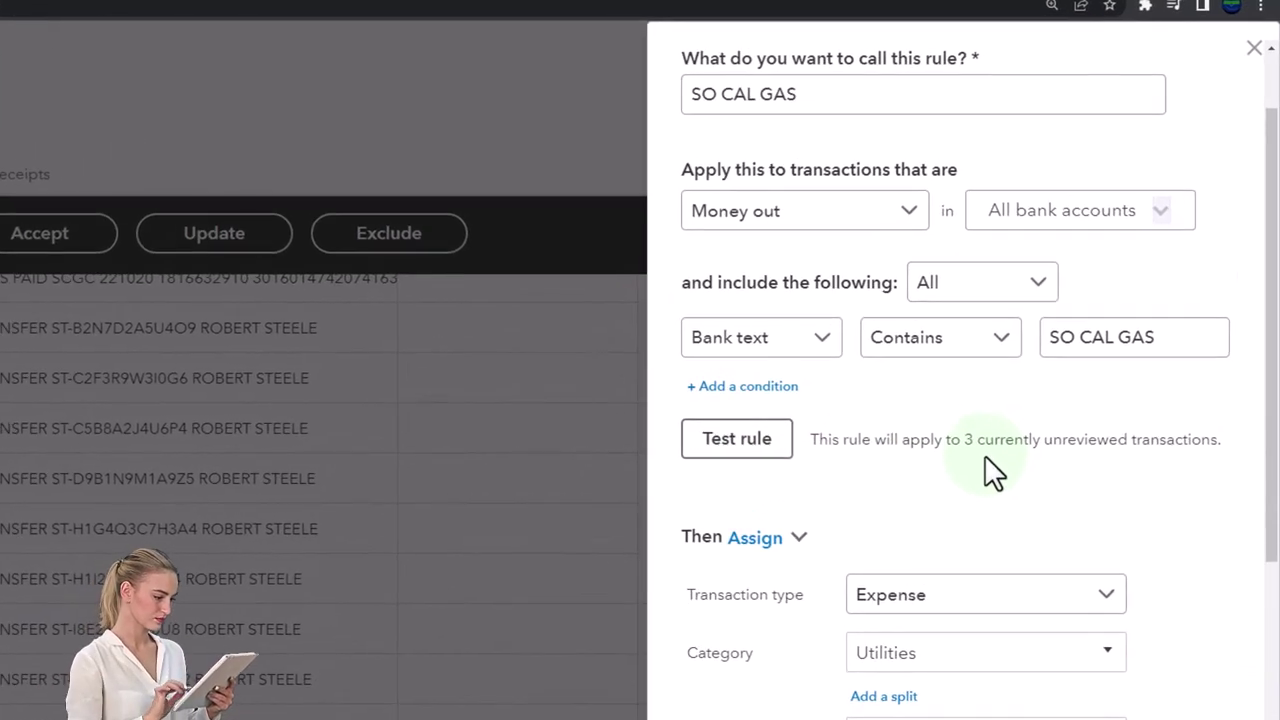
# - Review the rule's assignments and save it with type Expense, category Utilities, payee SO CAL GAS and Auto-add off
pyautogui.scroll(-2, 990, 465)
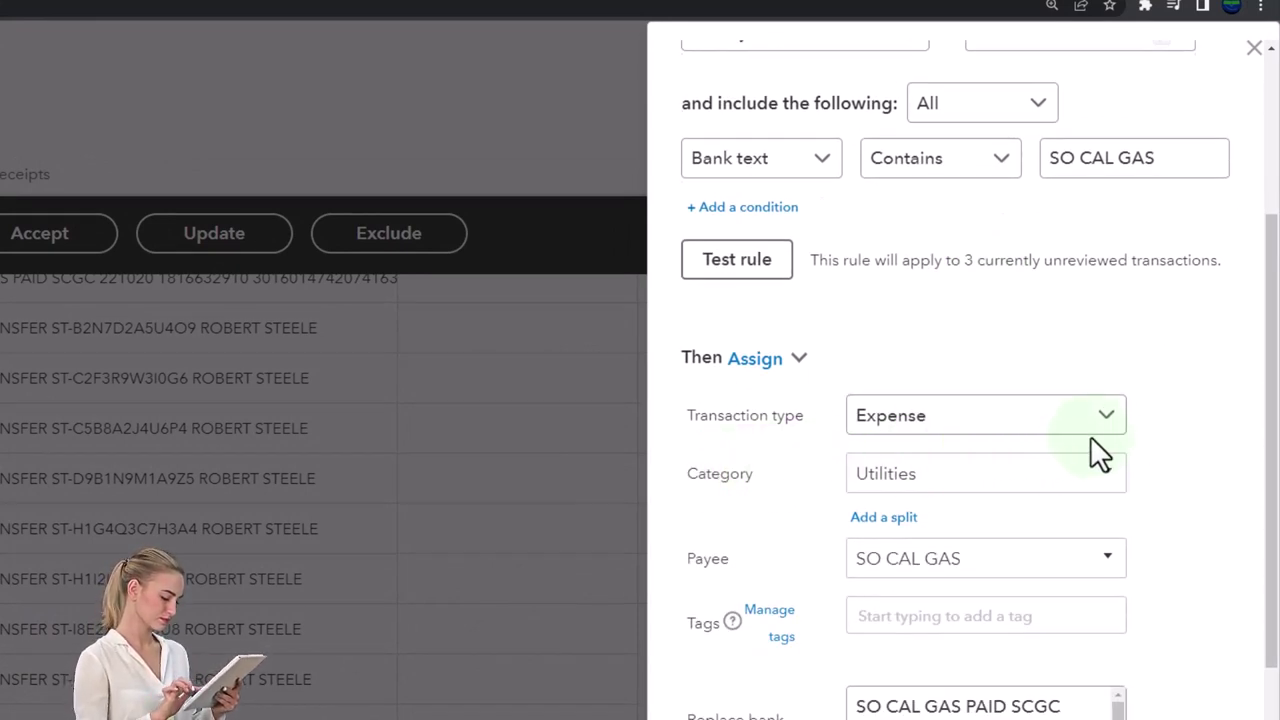
pyautogui.scroll(-1, 1113, 450)
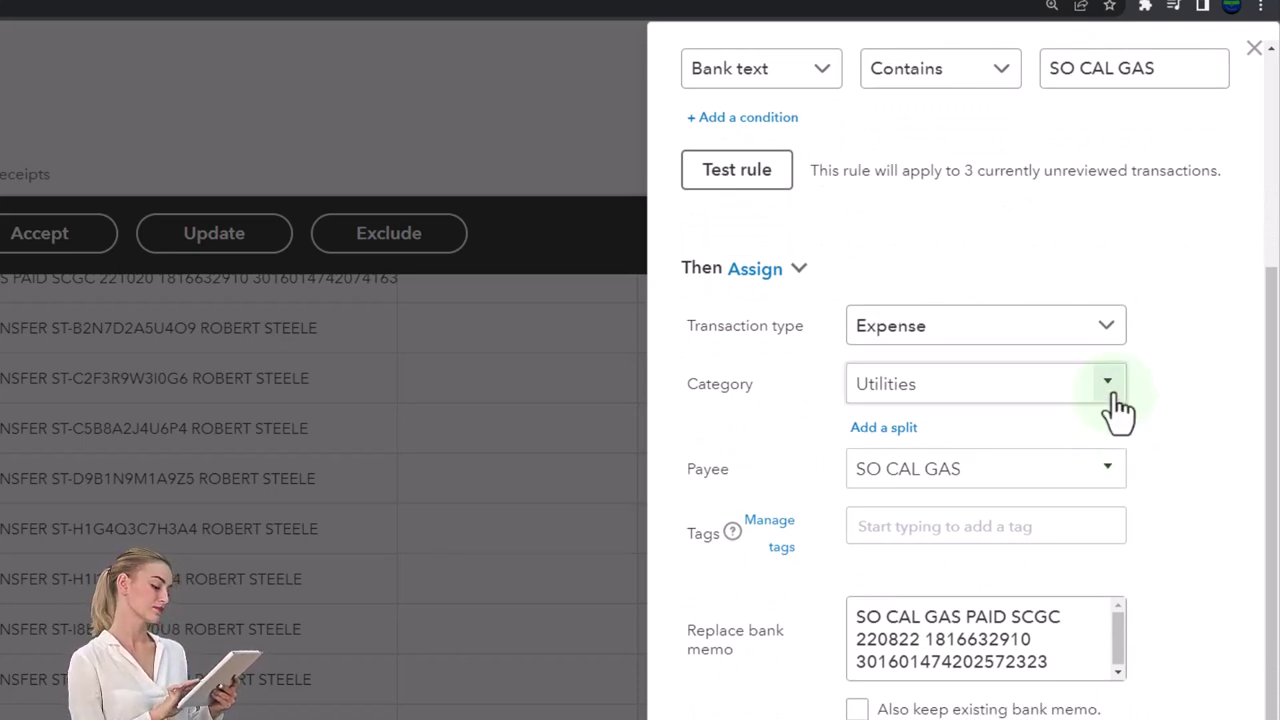
pyautogui.scroll(-1, 1120, 415)
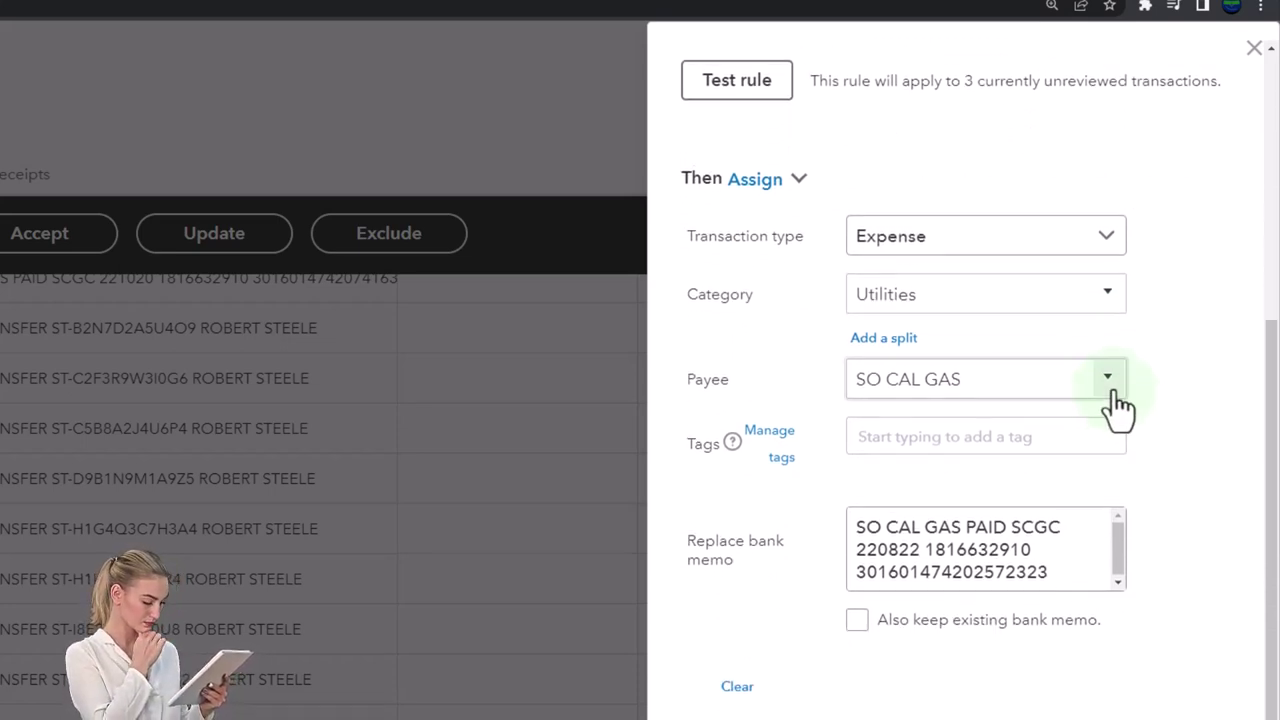
pyautogui.scroll(-1, 1172, 405)
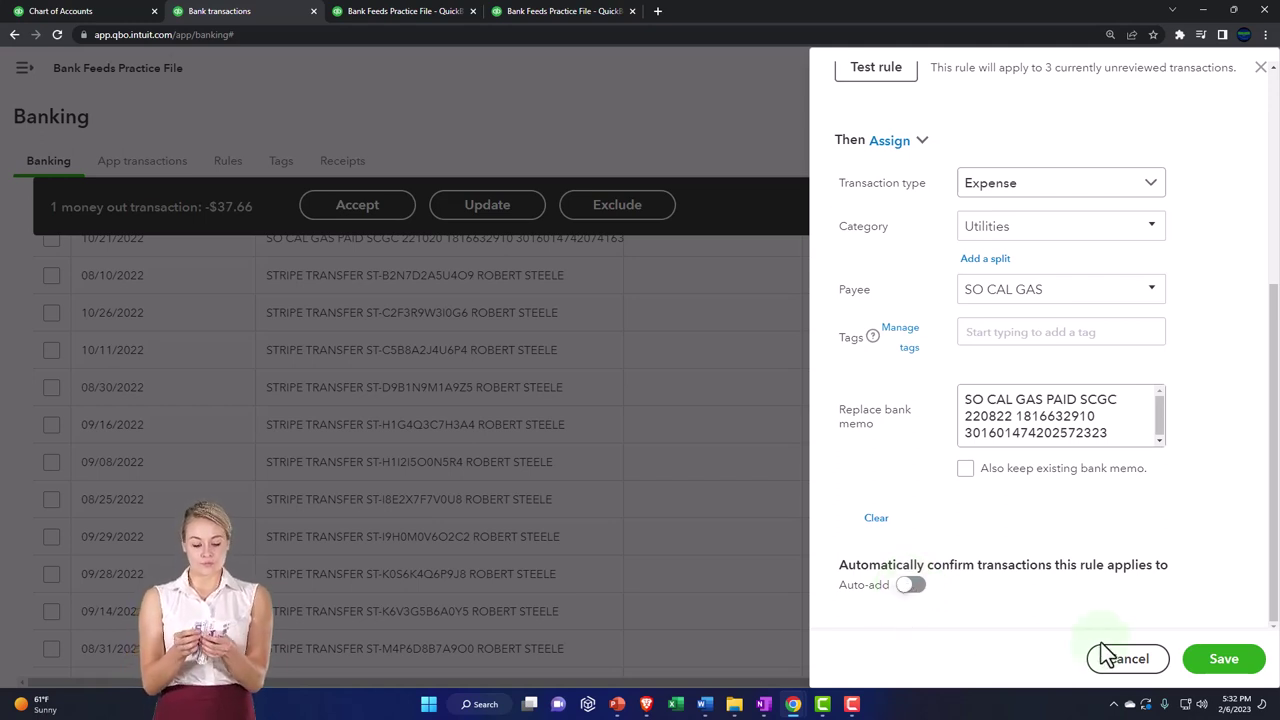
pyautogui.click(1223, 660)
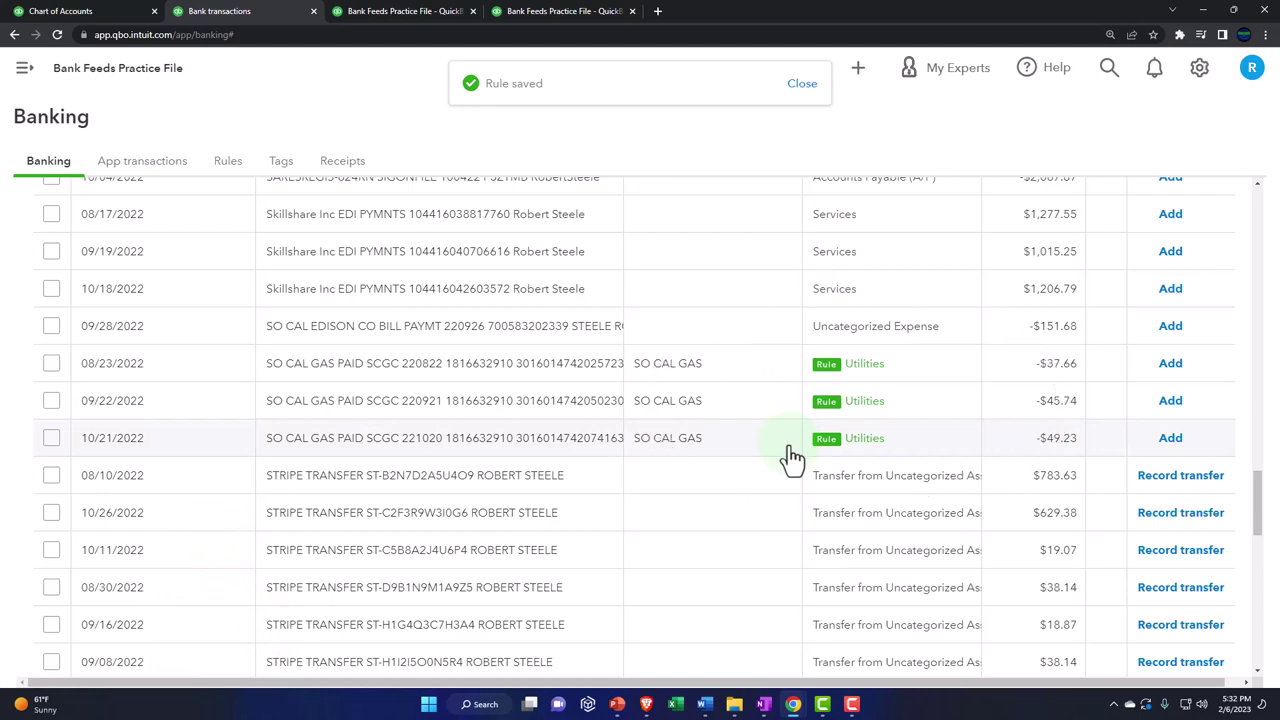
# - Check the payee and category of the SO CAL GAS transactions, and return to the start of the review list
pyautogui.scroll(-1, 792, 457)
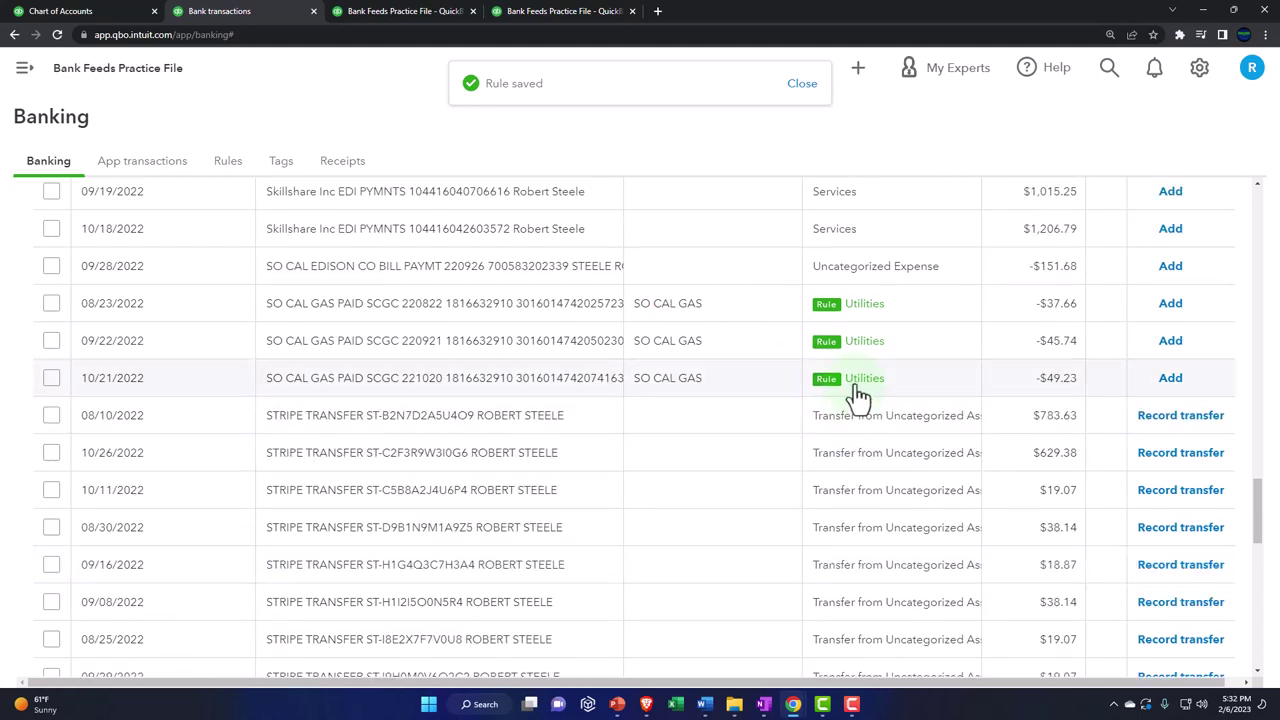
pyautogui.scroll(20, 306, 428)
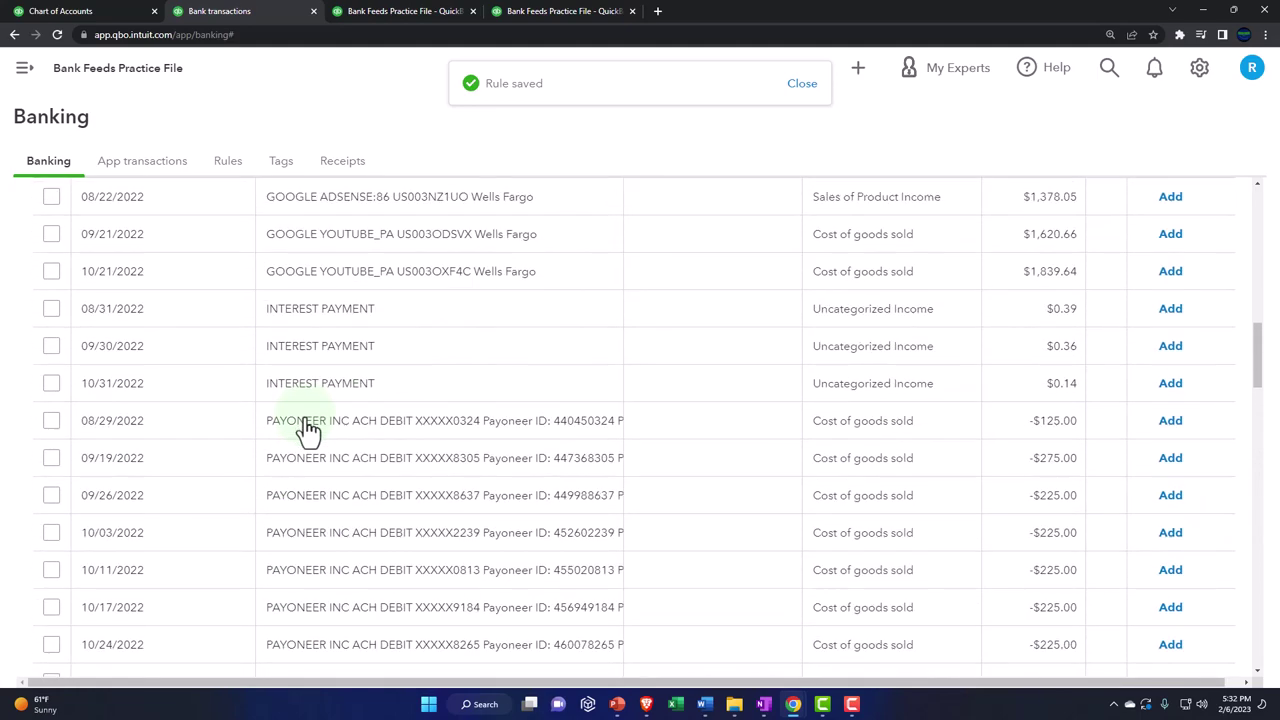
pyautogui.scroll(10, 306, 428)
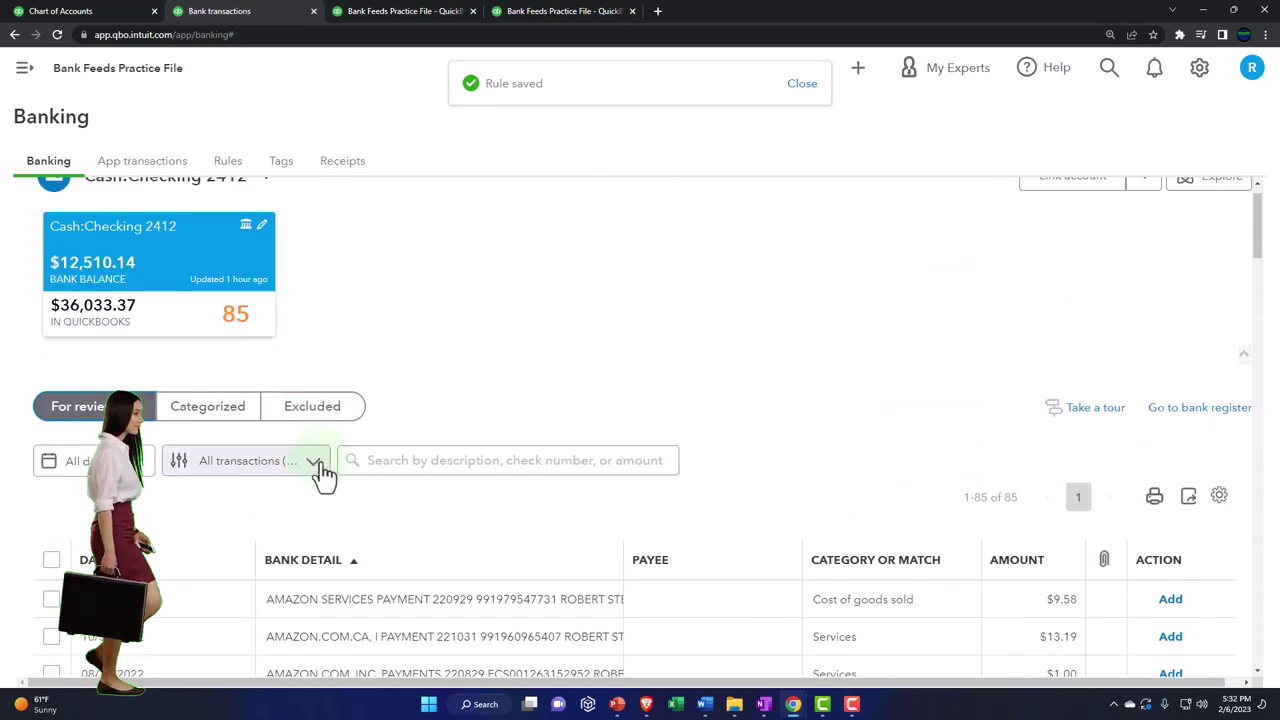
# - Filter the transactions for review to Rule applied and add the 08/23/2022 SO CAL GAS transaction to the books
pyautogui.click(318, 464)
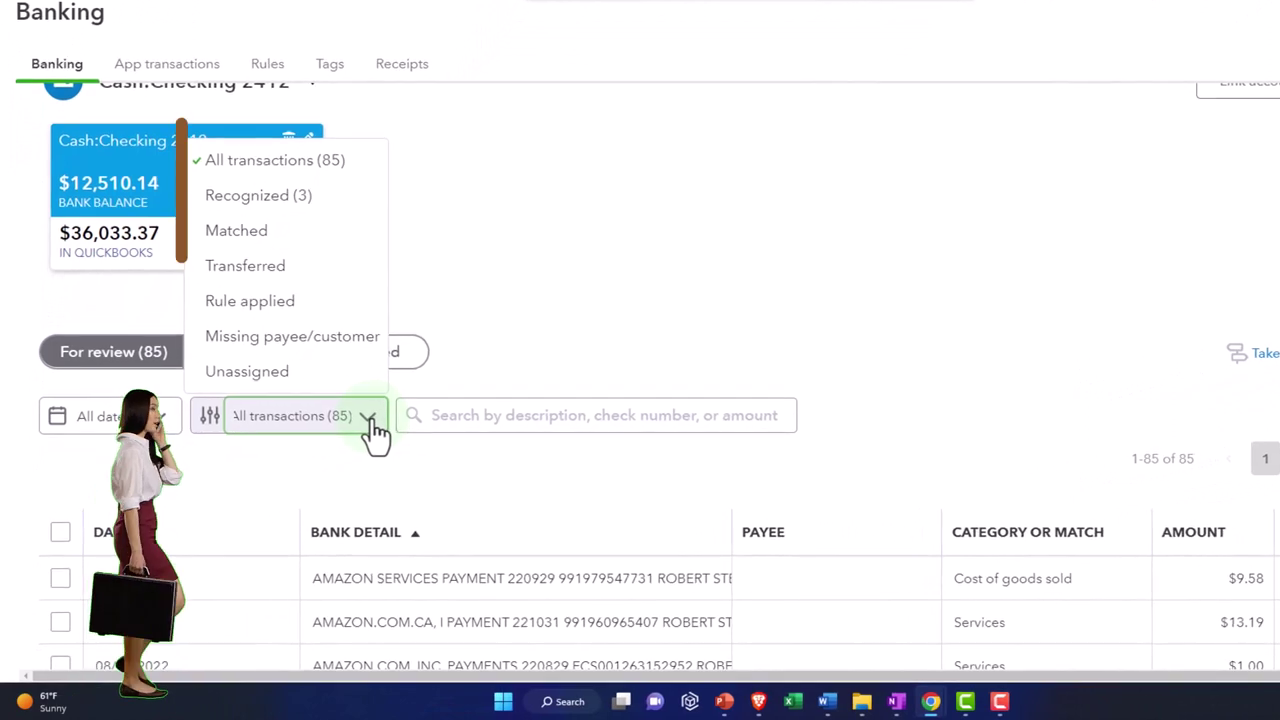
pyautogui.click(288, 304)
pyautogui.scroll(-2, 400, 350)
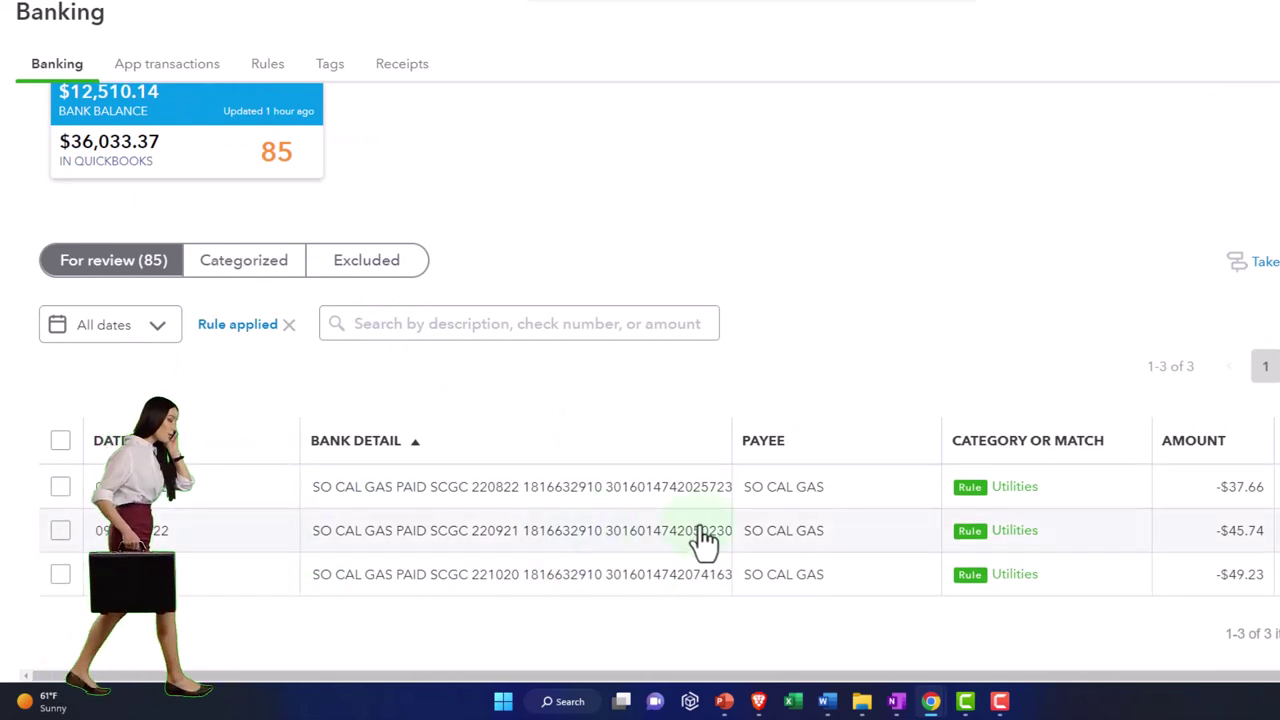
pyautogui.click(61, 487)
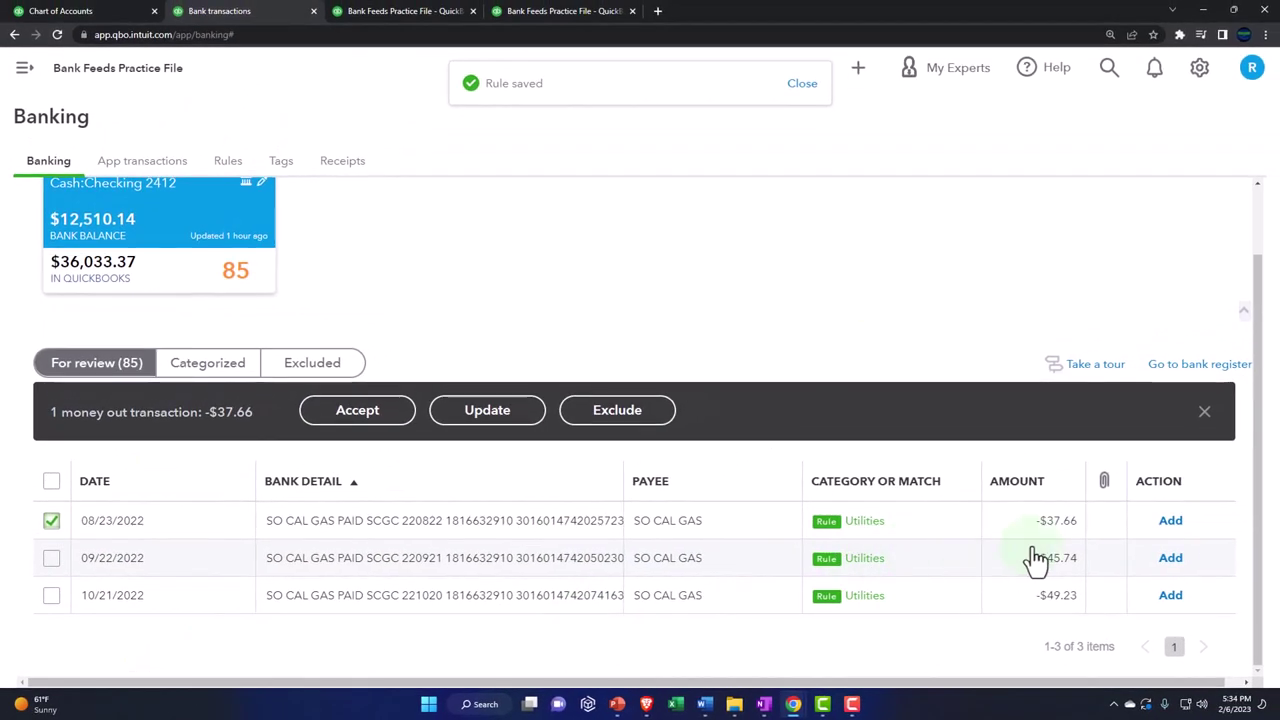
pyautogui.click(1172, 527)
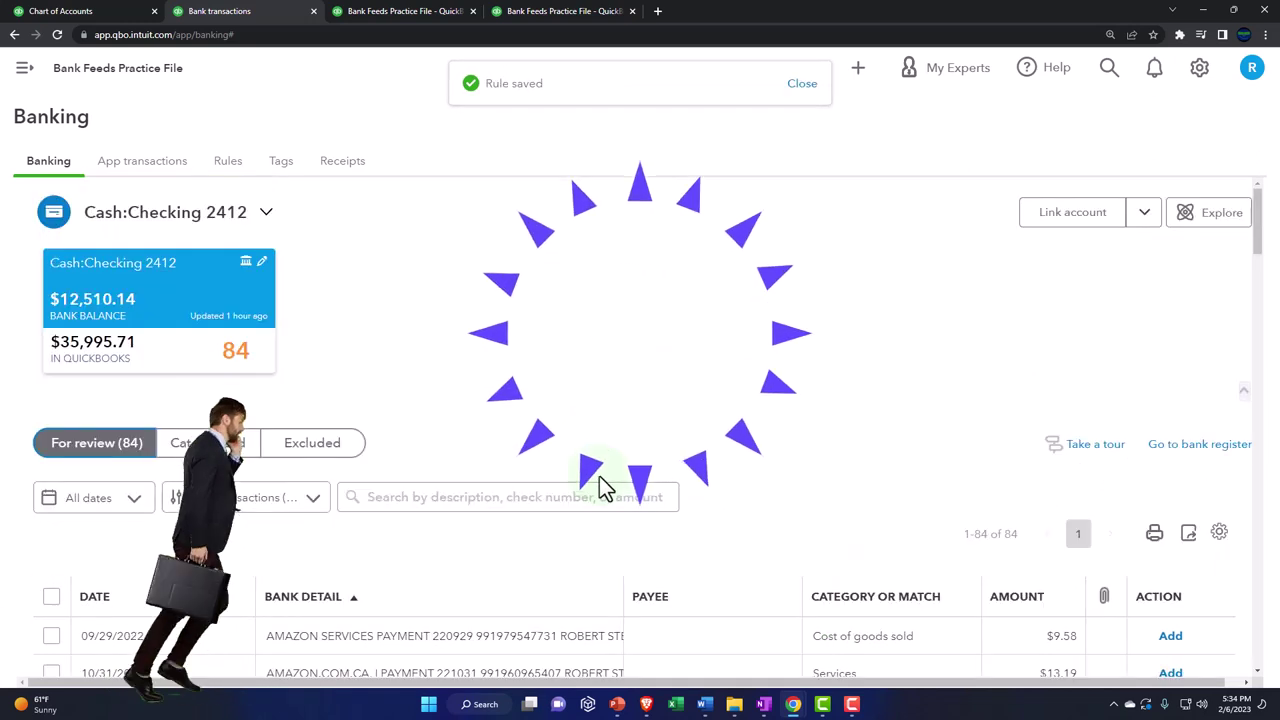
# - Check how the added SO CAL GAS transaction is recorded in the list of categorized transactions
pyautogui.scroll(-2, 595, 480)
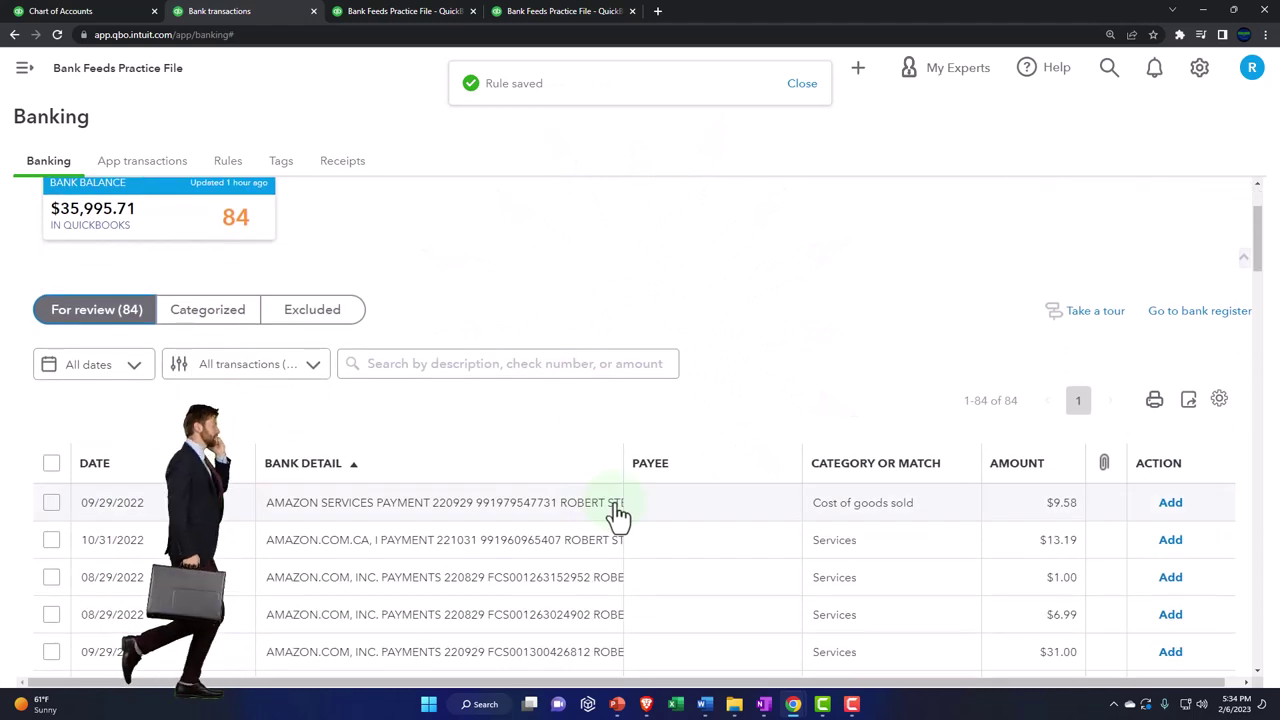
pyautogui.click(232, 326)
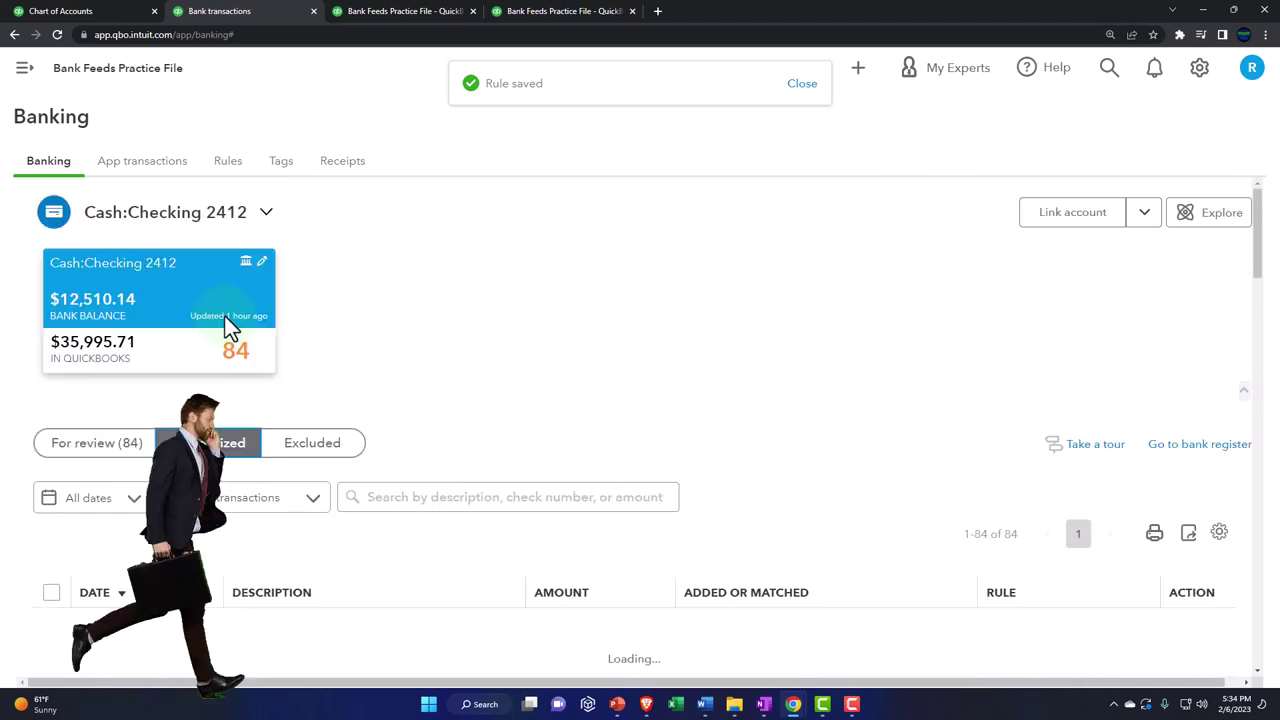
pyautogui.scroll(-1, 226, 324)
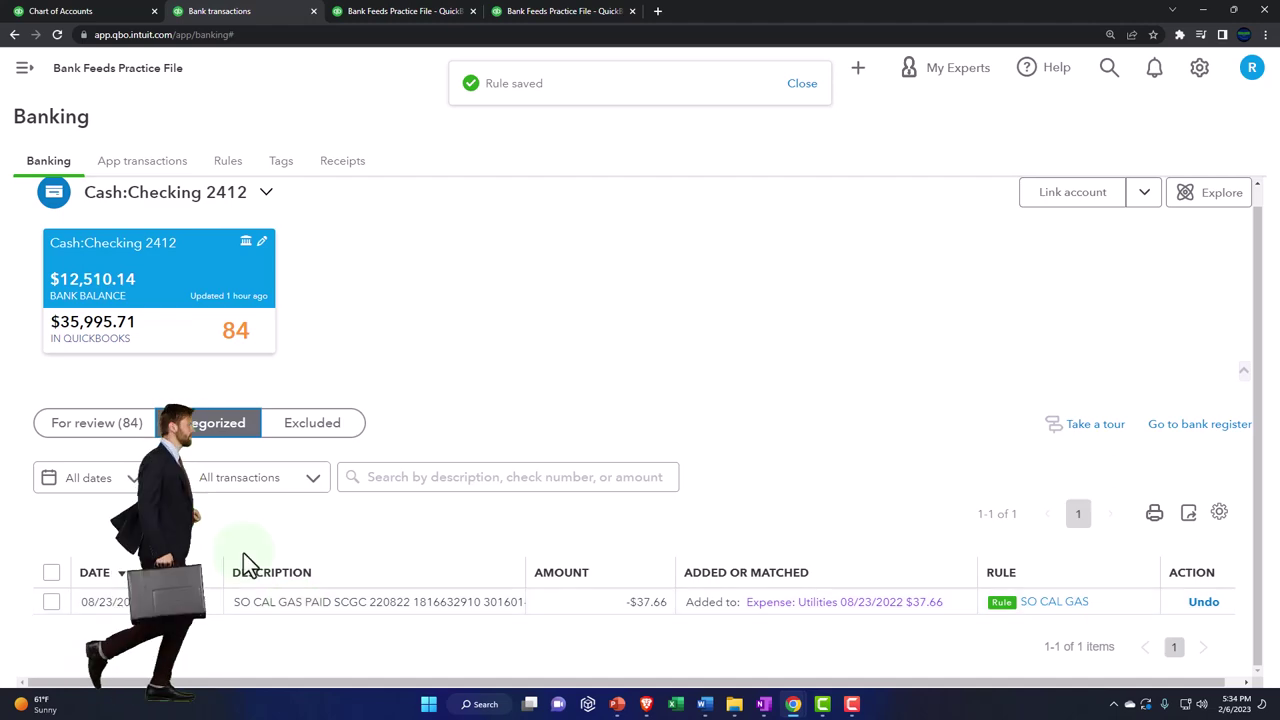
# - Return to the transactions for review and filter them to Rule applied
pyautogui.click(108, 437)
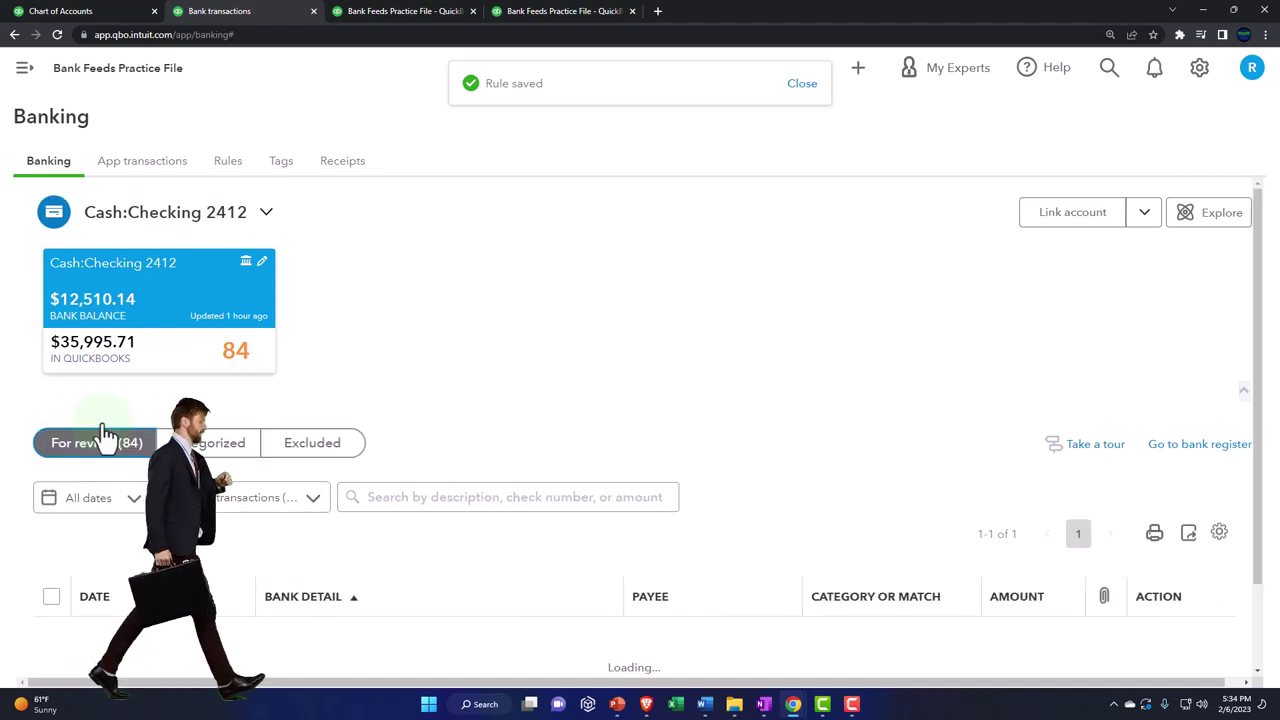
pyautogui.scroll(-2, 115, 470)
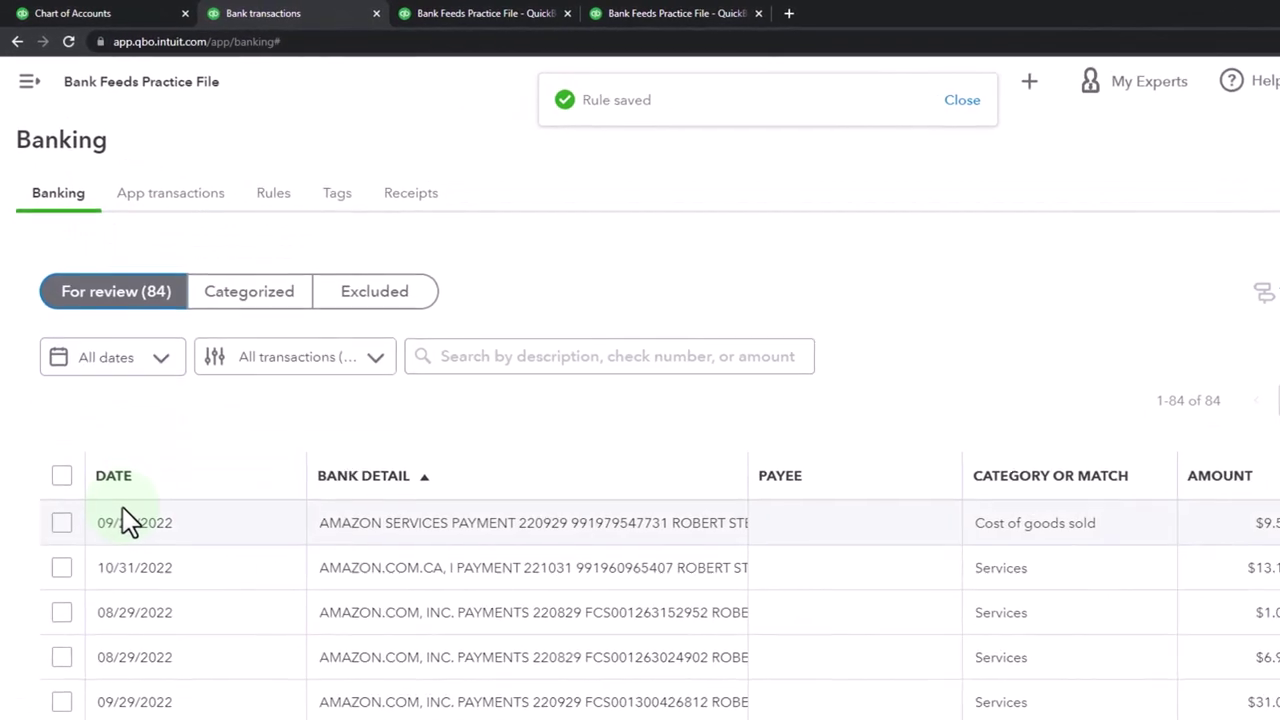
pyautogui.click(330, 366)
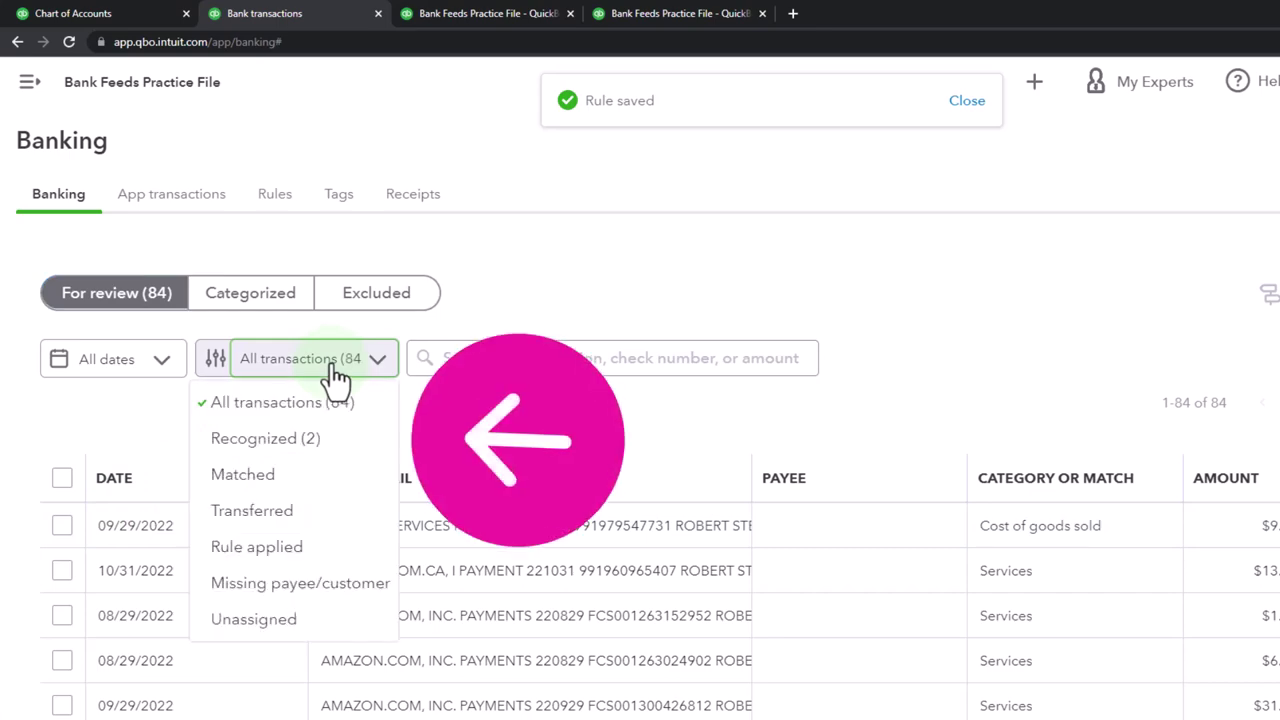
pyautogui.click(280, 548)
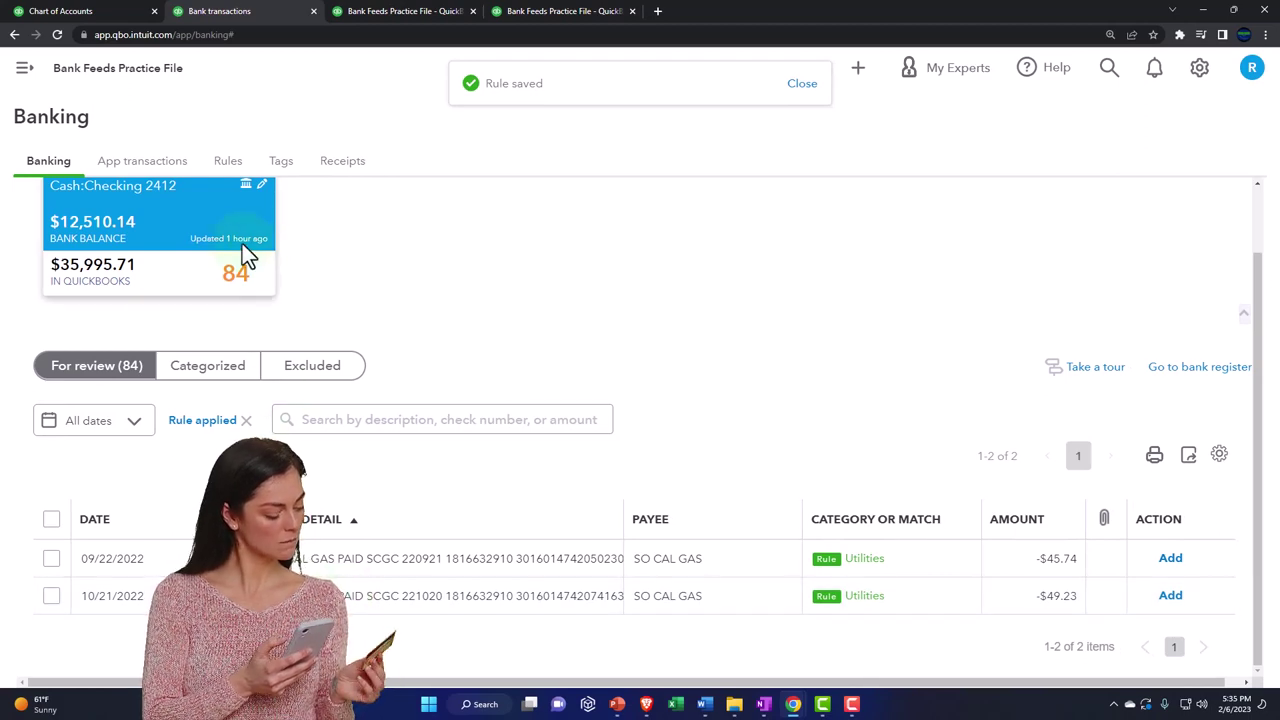
# - Rerun the 2022 Balance Sheet report and open the transaction detail behind the Checking 2412 balance
pyautogui.click(375, 11)
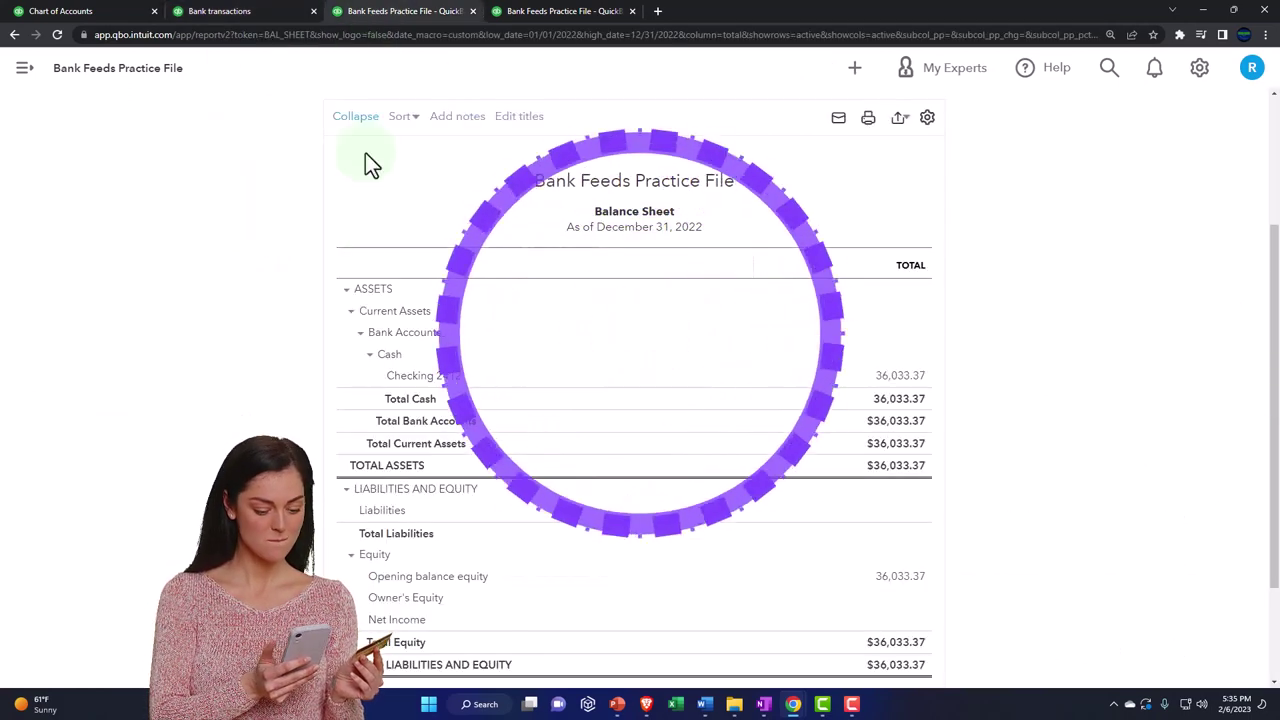
pyautogui.click(764, 252)
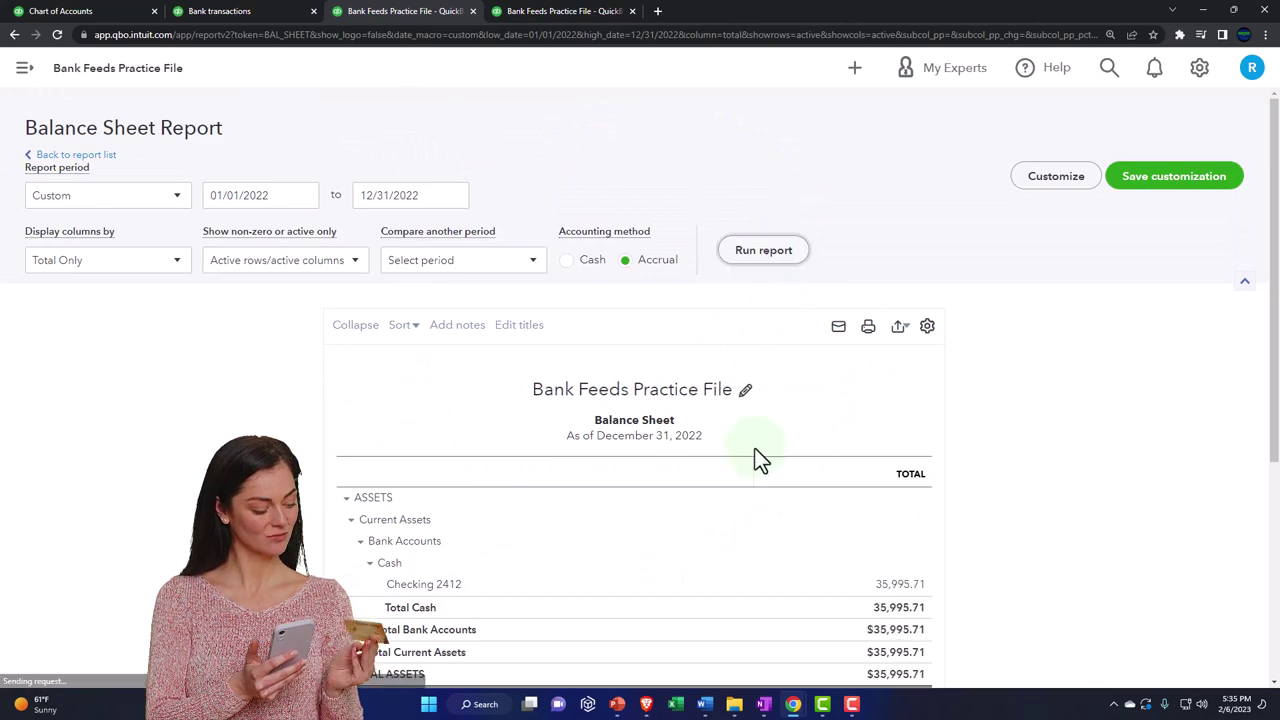
pyautogui.scroll(-2, 757, 451)
pyautogui.hotkey('ctrl', '+')
pyautogui.hotkey('ctrl', '+')
pyautogui.hotkey('ctrl', '+')
pyautogui.hotkey('ctrl', '+')
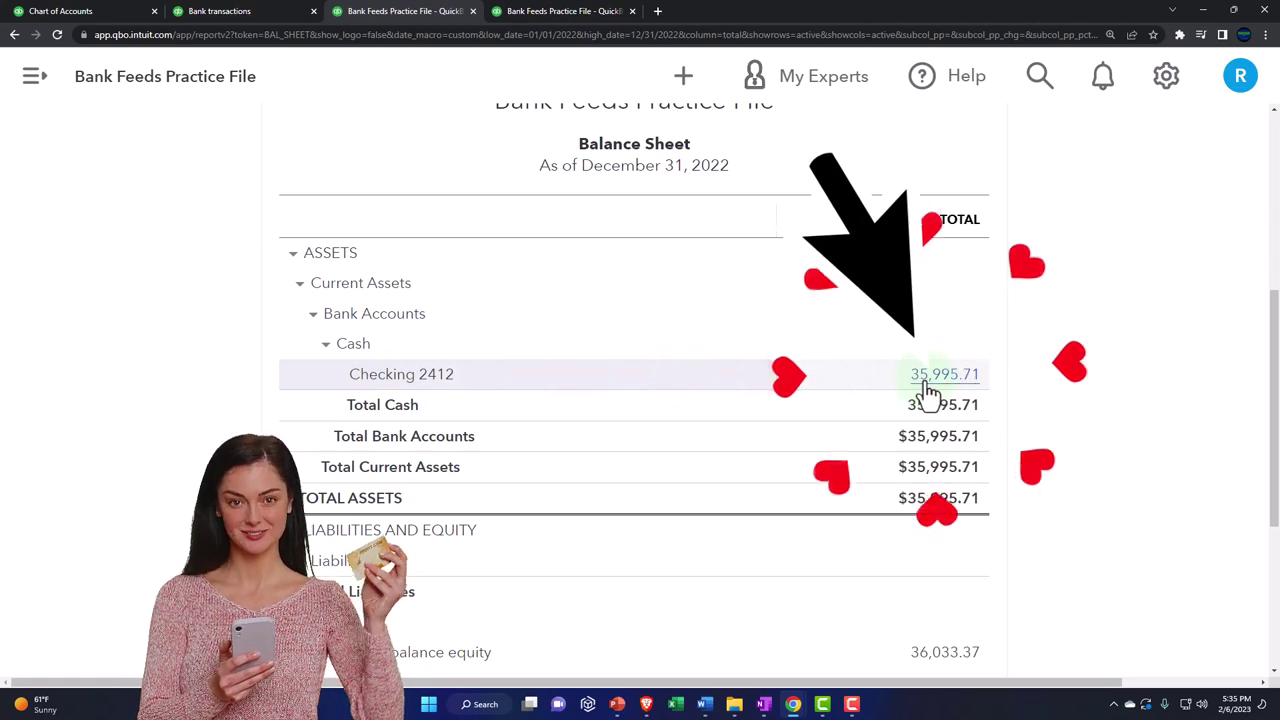
pyautogui.click(926, 386)
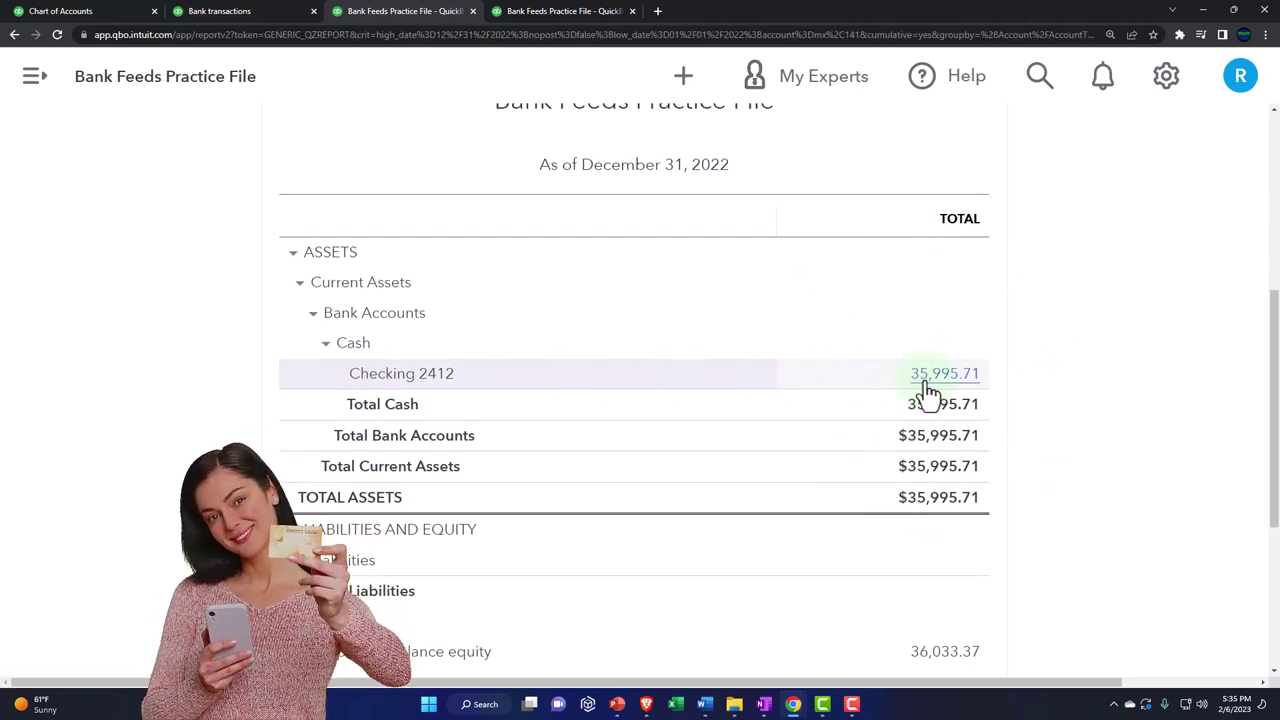
pyautogui.hotkey('ctrl', '-')
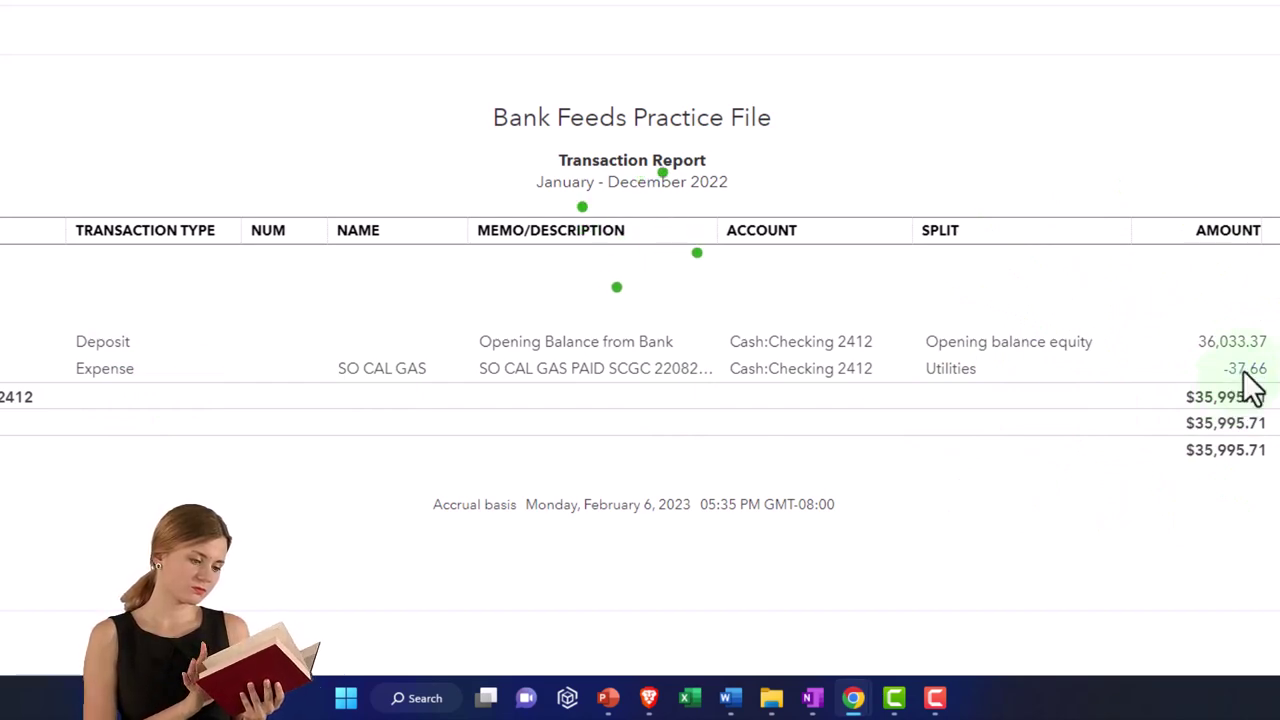
# - Open the SO CAL GAS expense from the report, inspect its online banking match, and close the form
pyautogui.click(1245, 369)
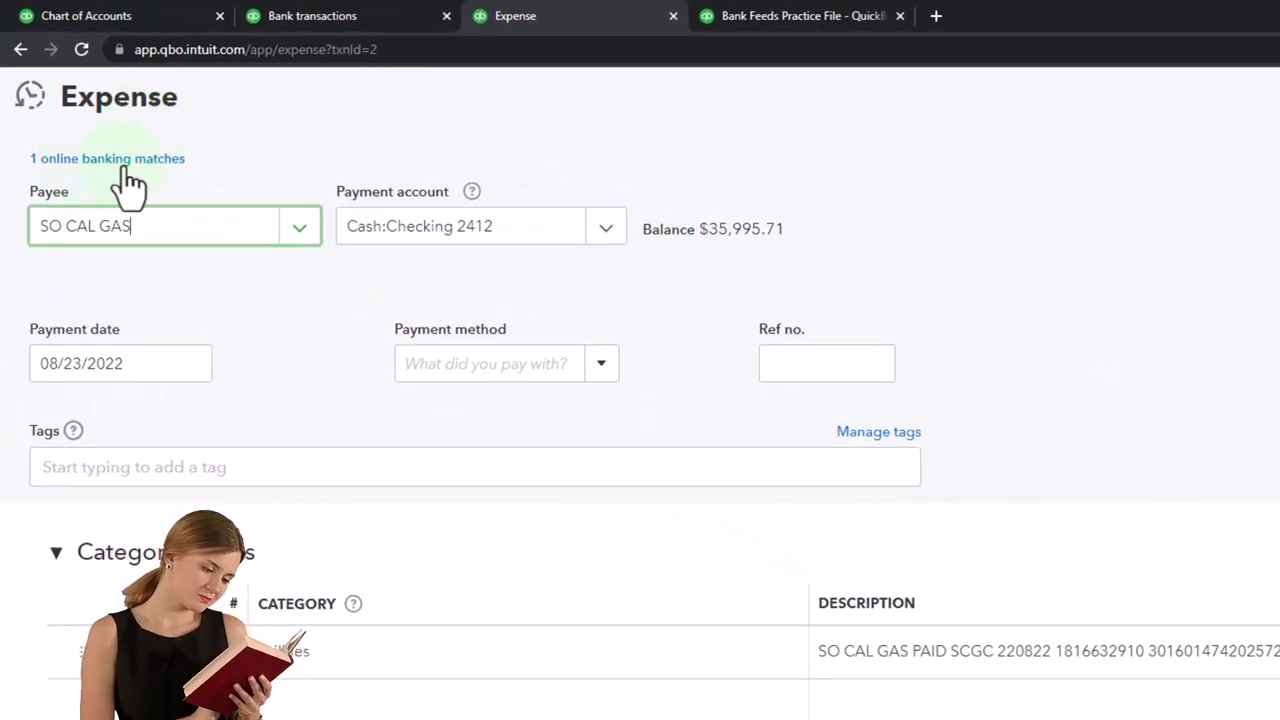
pyautogui.click(126, 170)
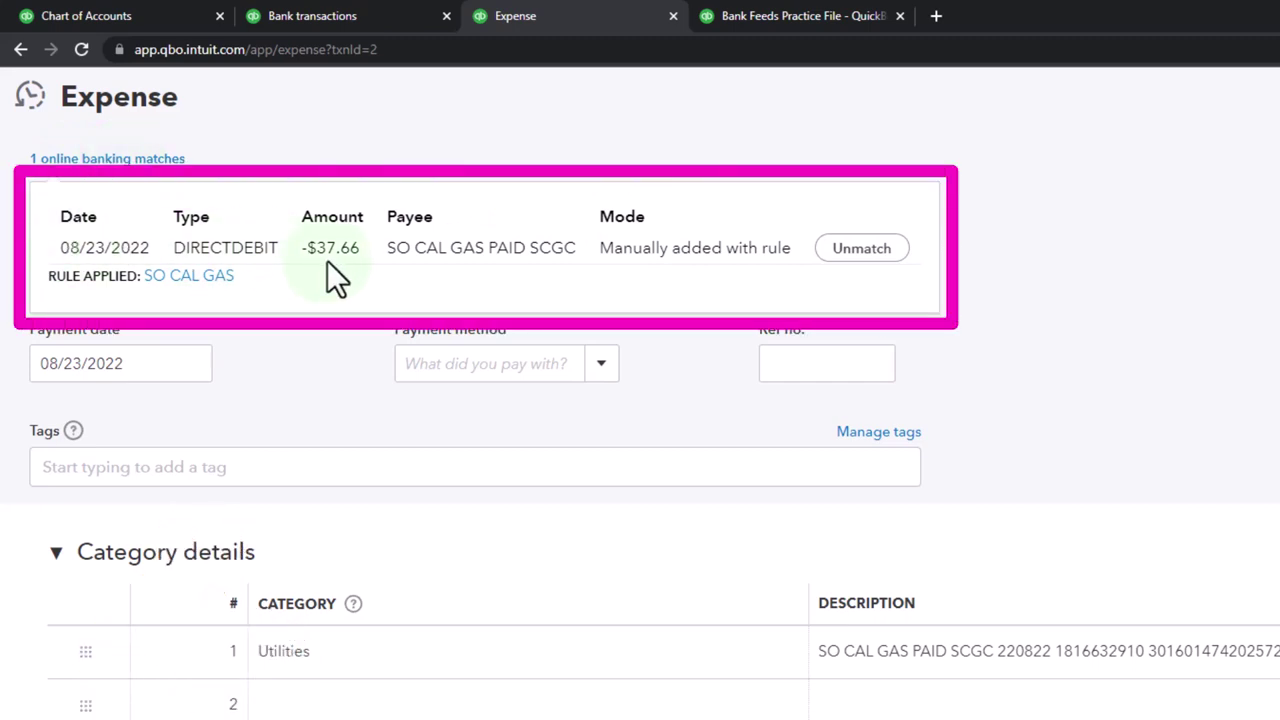
pyautogui.click(1109, 280)
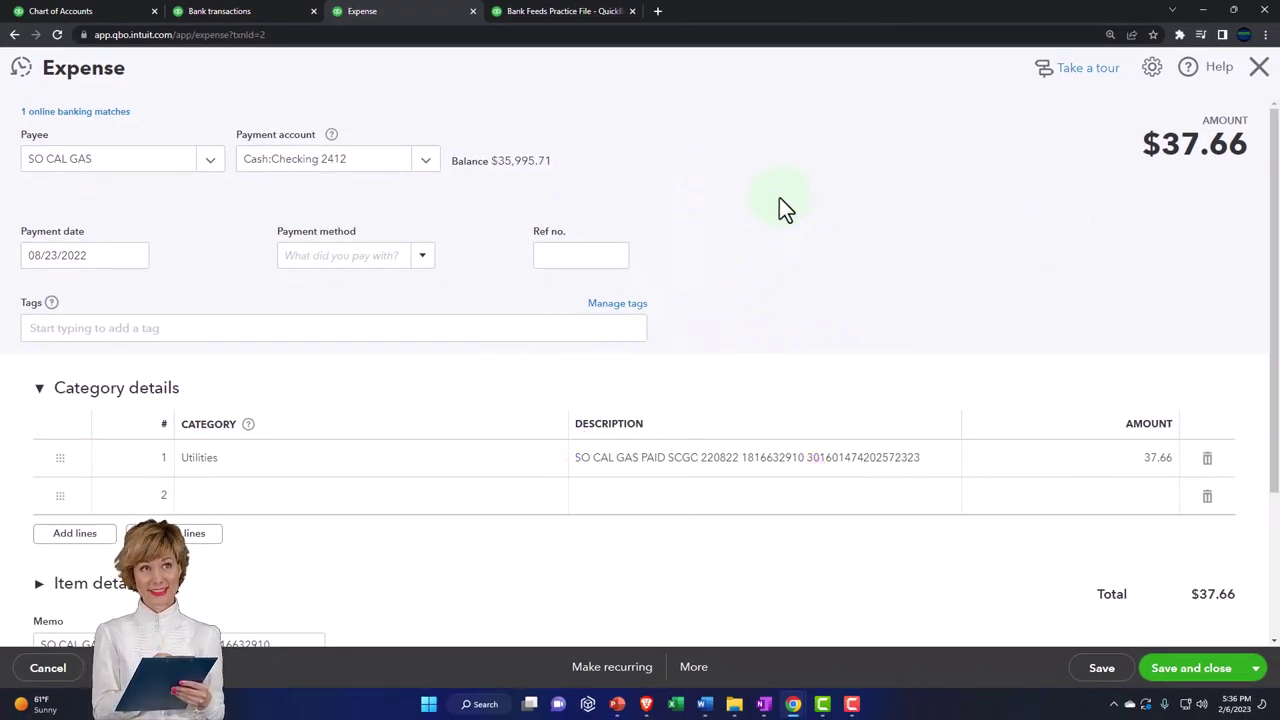
pyautogui.click(1259, 70)
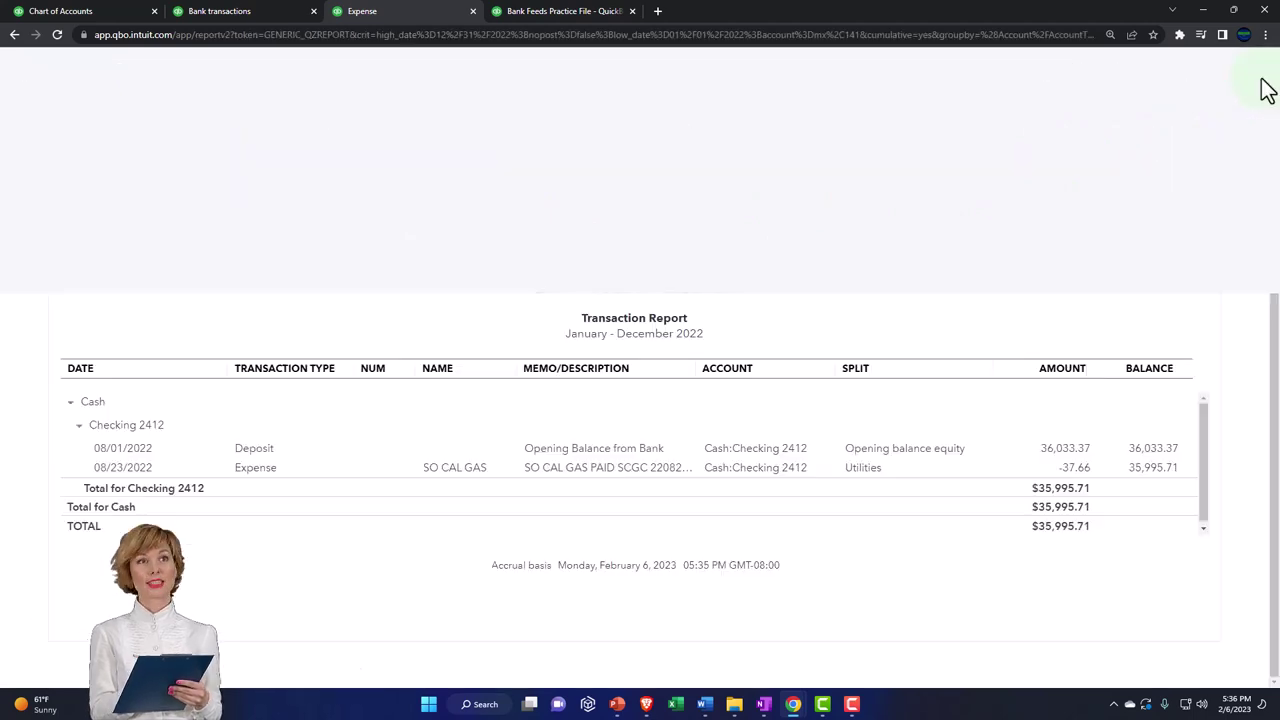
# - Return from the transaction detail to the Balance Sheet summary and review its equity section
pyautogui.scroll(1, 125, 300)
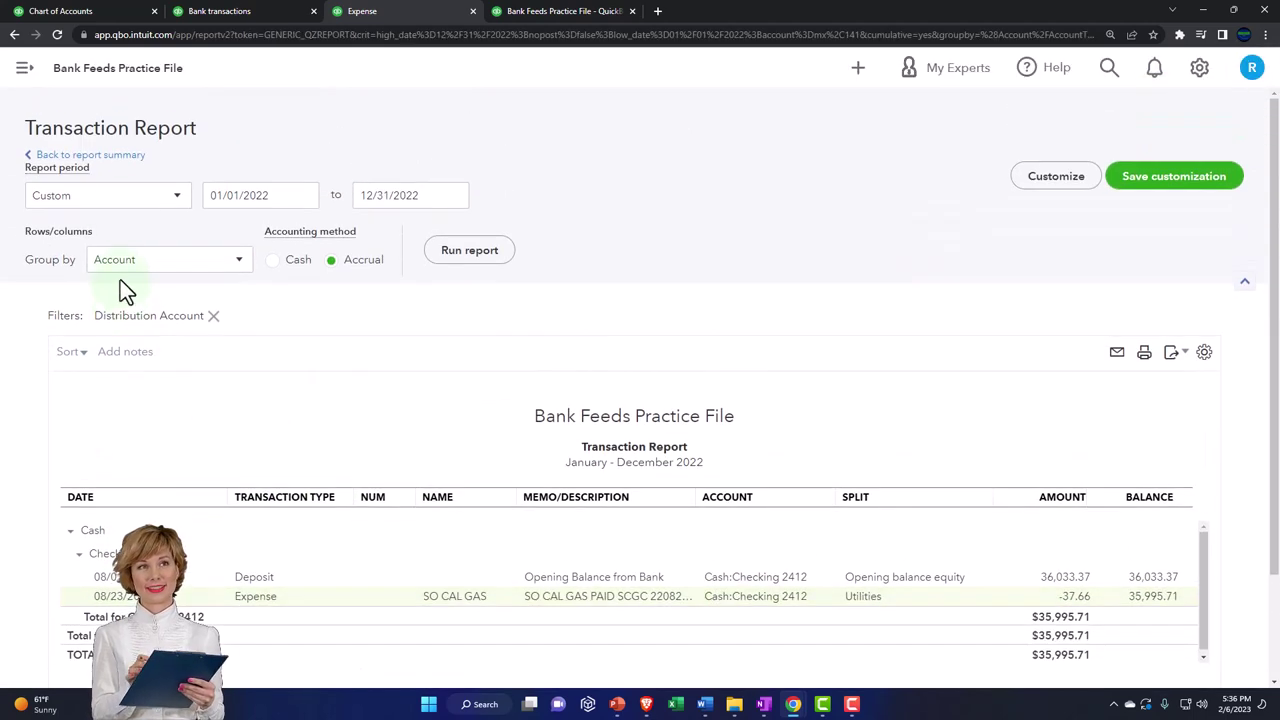
pyautogui.click(116, 157)
pyautogui.scroll(-3, 338, 92)
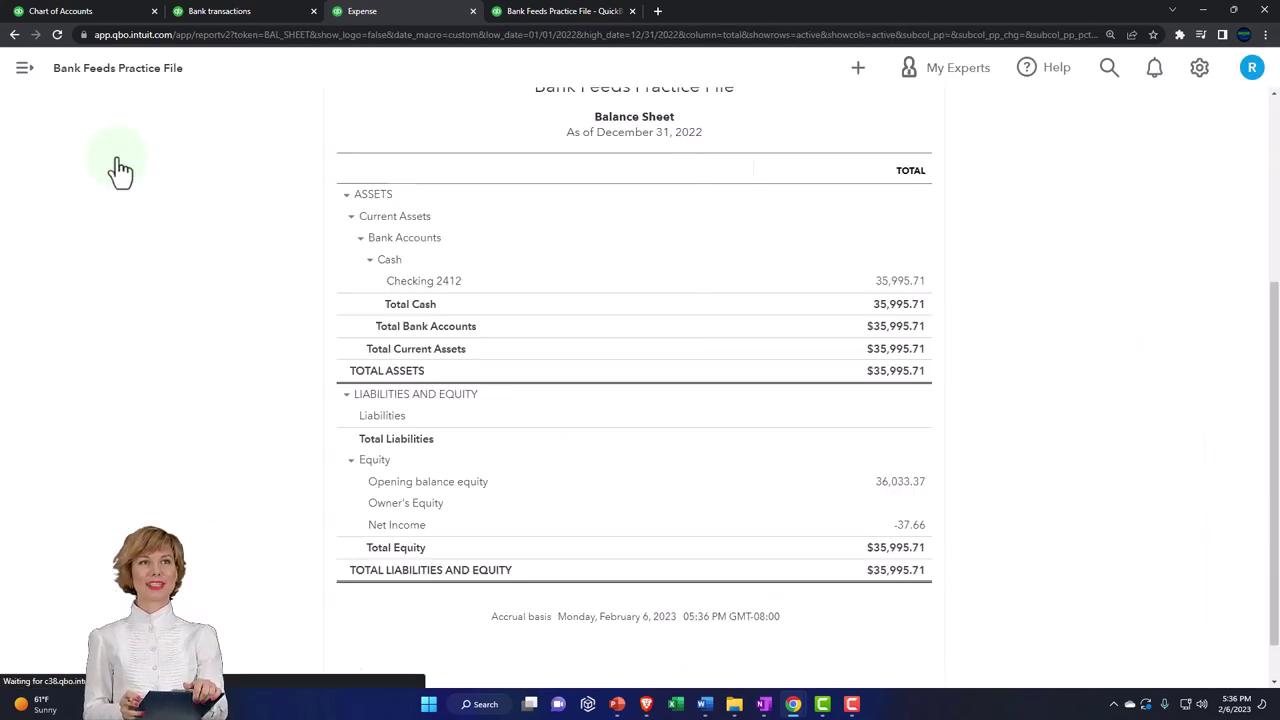
# - Switch to the 2022 Profit and Loss report, rerun it, and review the expenses section
pyautogui.hotkey('alt', 'Left')
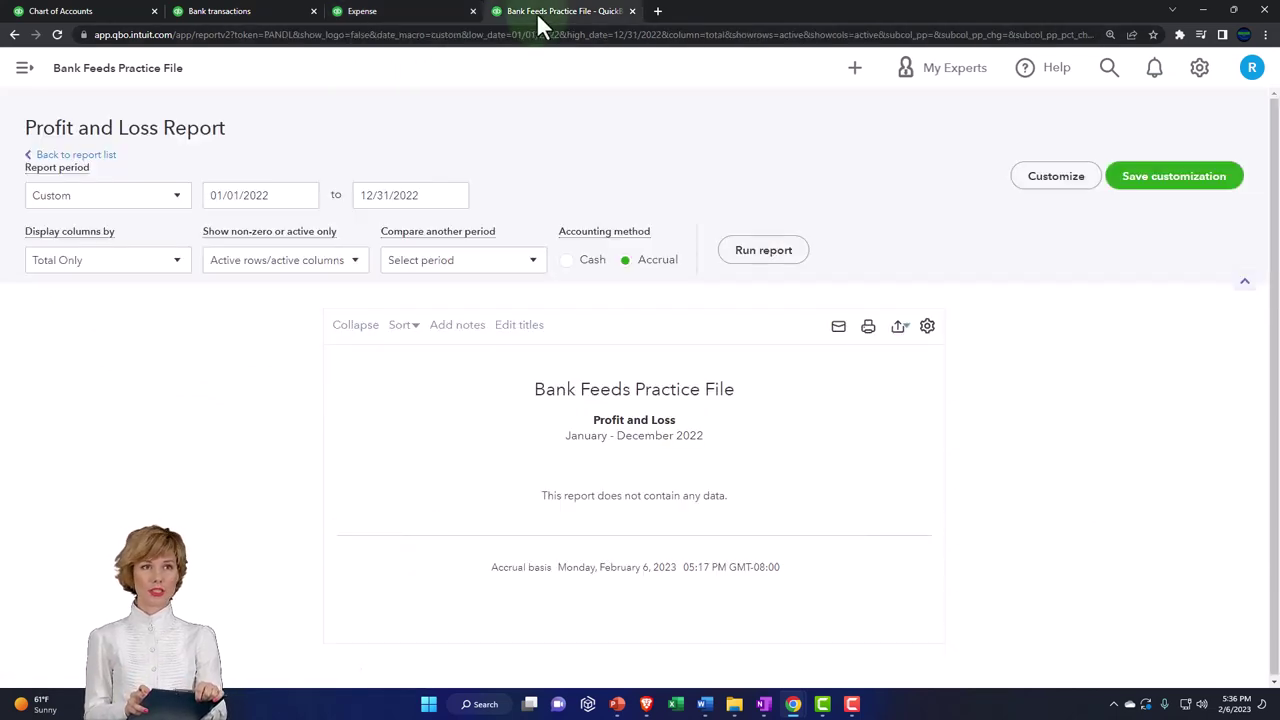
pyautogui.click(760, 250)
pyautogui.scroll(-1, 760, 251)
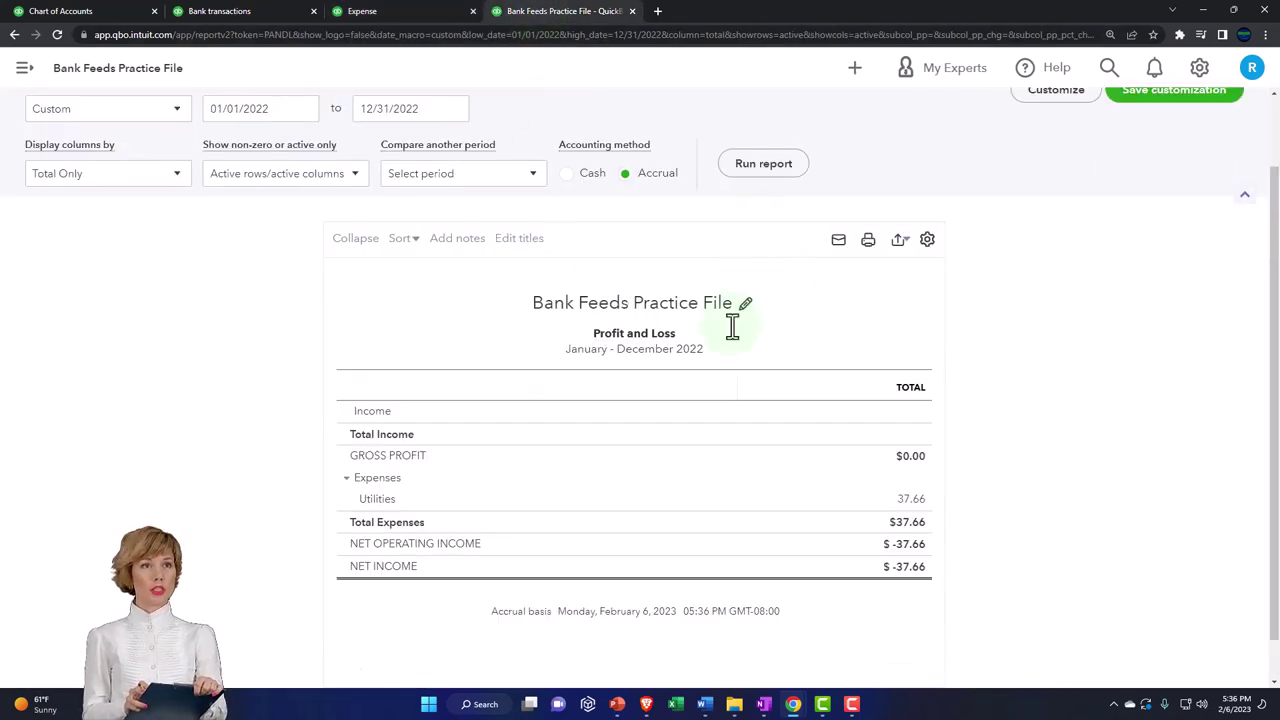
pyautogui.hotkey('ctrl', '+')
pyautogui.hotkey('ctrl', '+')
pyautogui.scroll(-1, 640, 506)
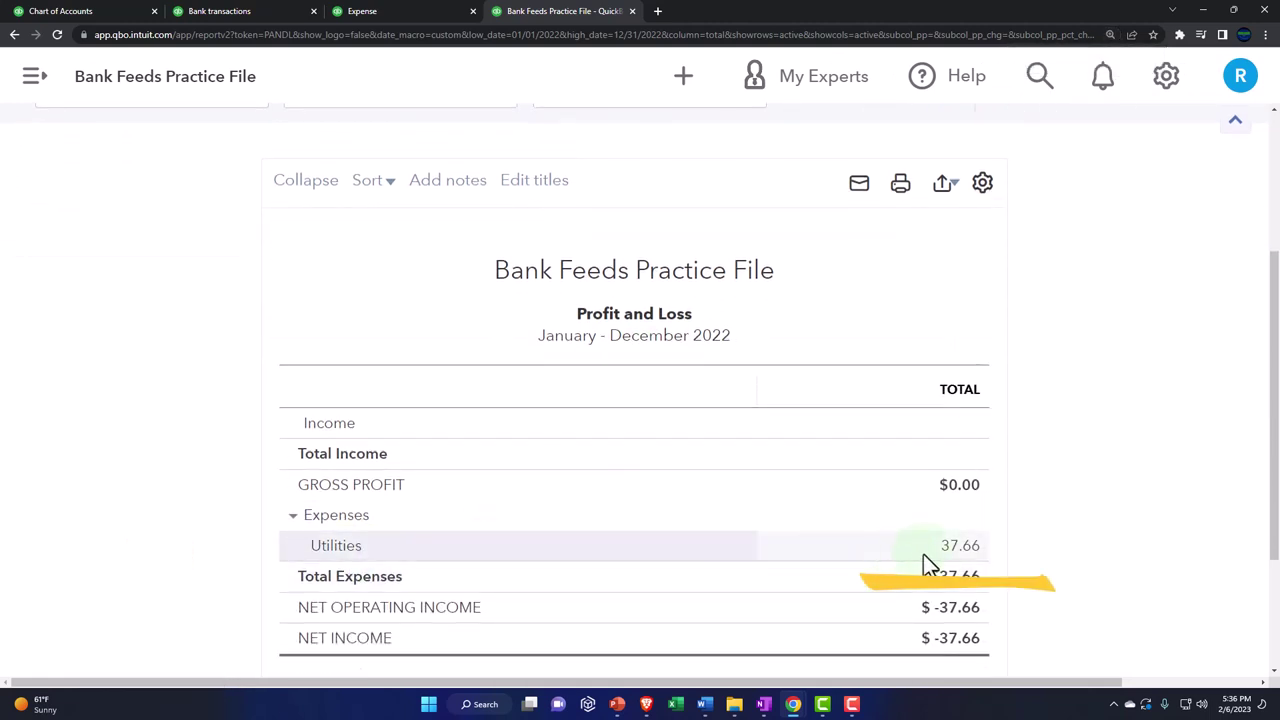
# - Examine the transaction detail behind the Utilities expense, and return to the Profit and Loss summary
pyautogui.click(955, 550)
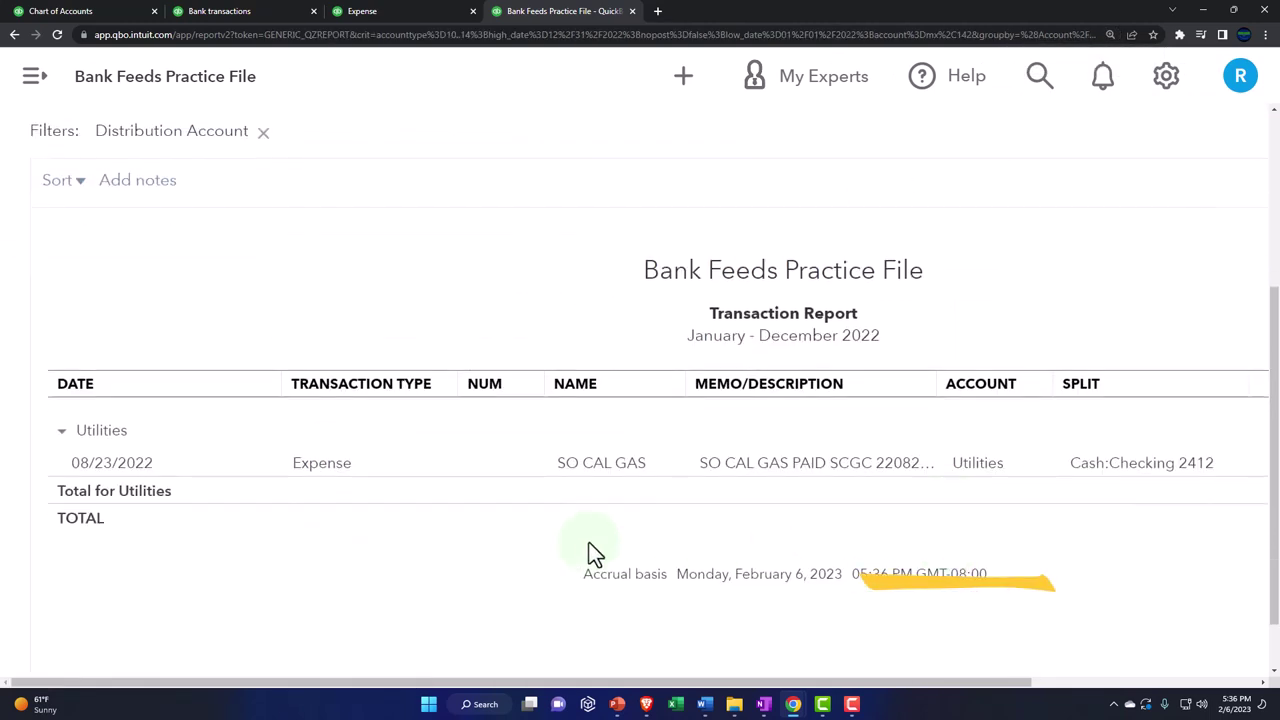
pyautogui.hotkey('ctrl', '-')
pyautogui.hotkey('ctrl', '-')
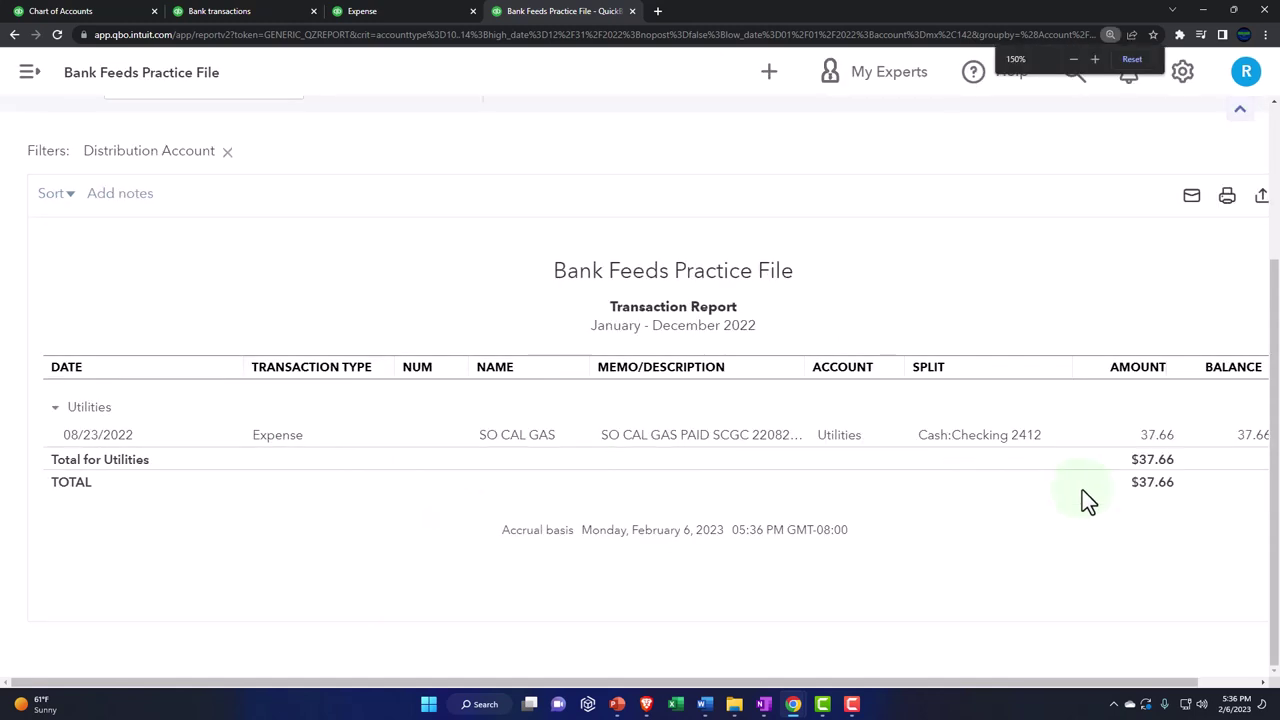
pyautogui.scroll(1, 990, 500)
pyautogui.scroll(1, 287, 575)
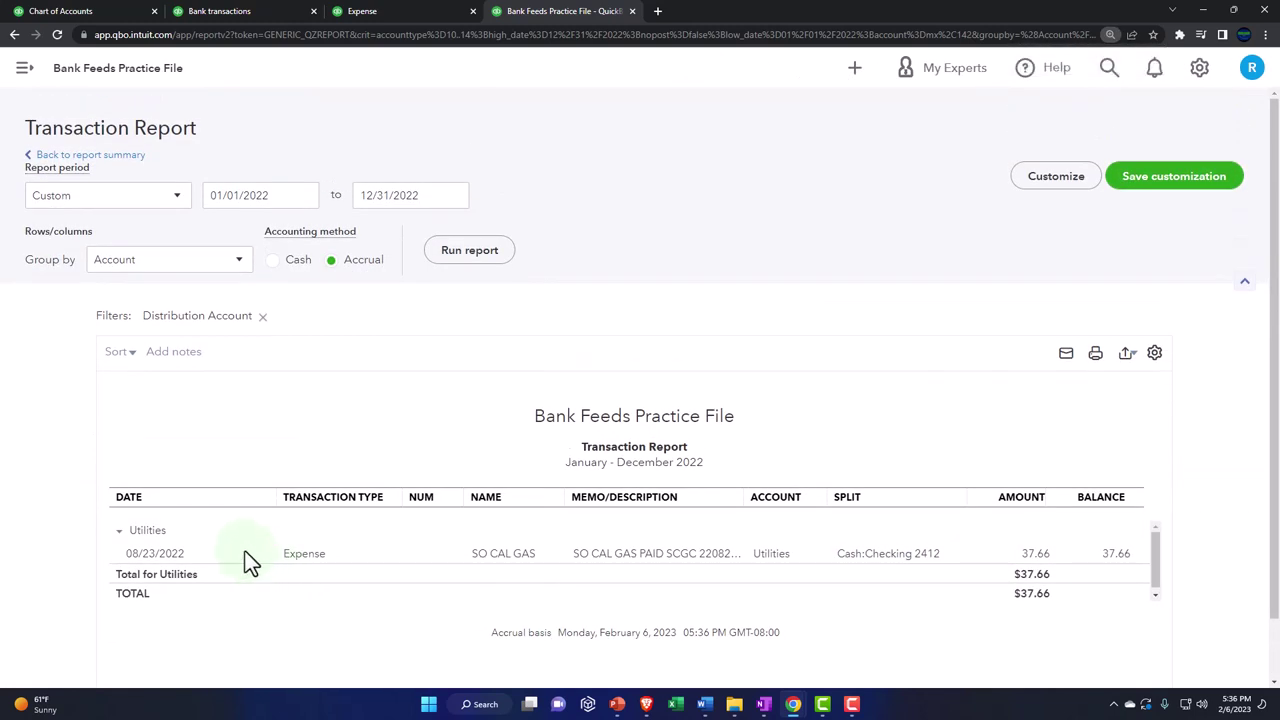
pyautogui.click(131, 158)
pyautogui.hotkey('ctrl', '+')
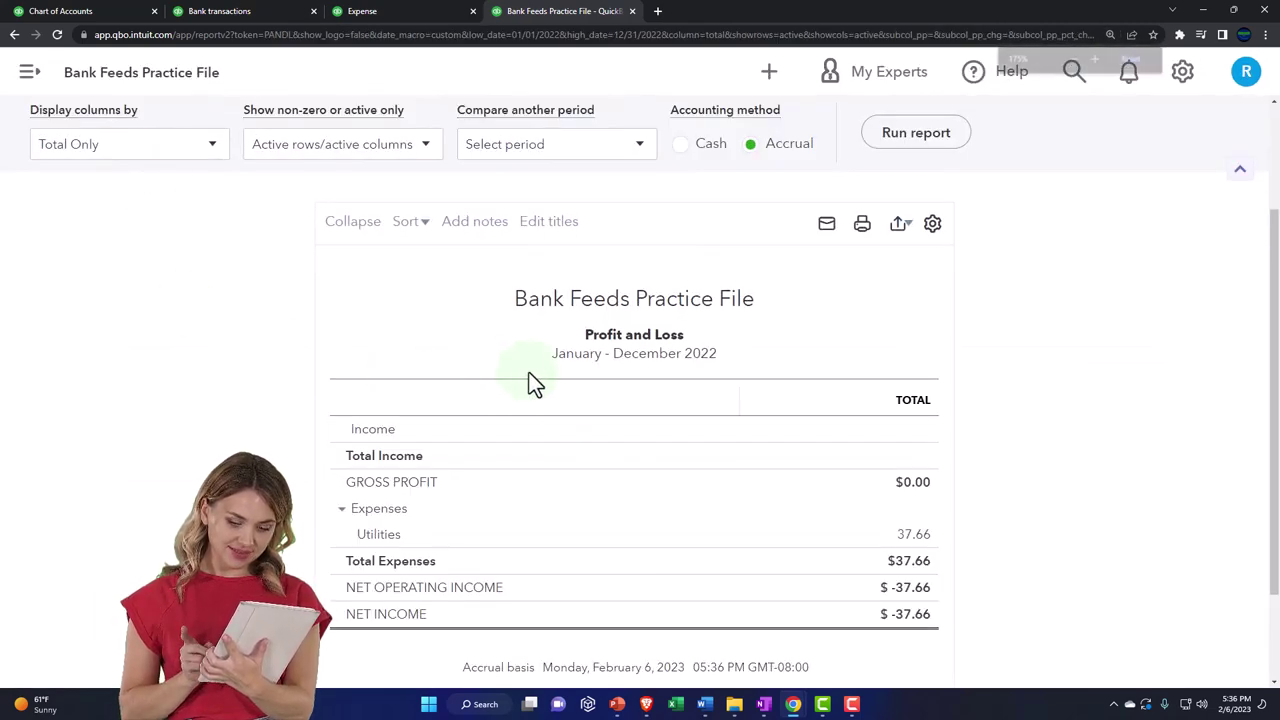
pyautogui.hotkey('ctrl', '+')
pyautogui.scroll(-2, 535, 383)
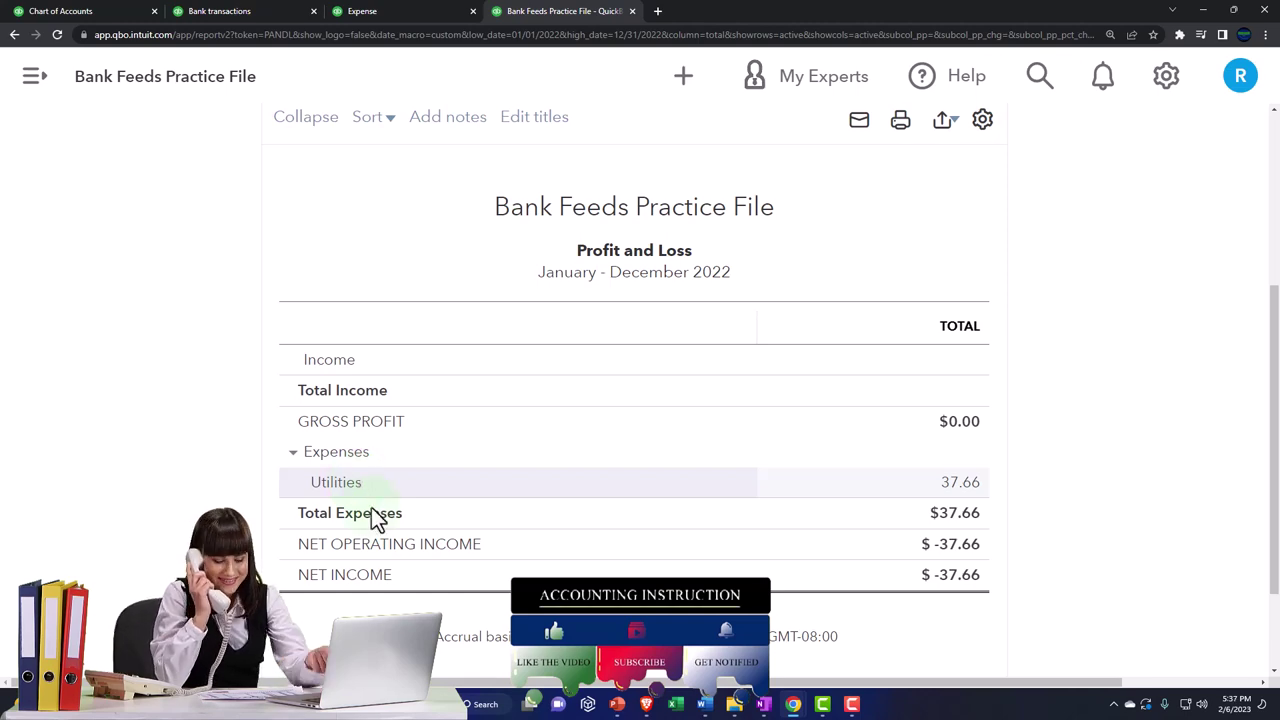
# - Go back to the Chart of Accounts page and open the Expenses section from there
pyautogui.click(92, 12)
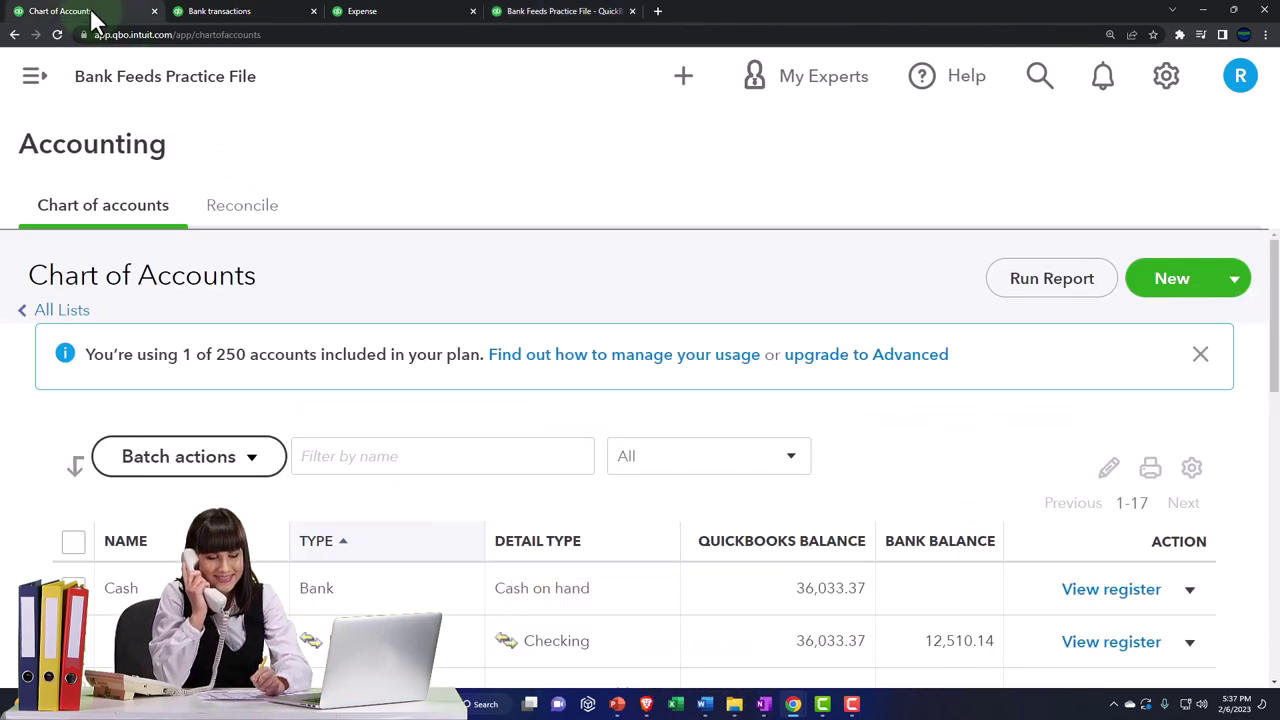
pyautogui.hotkey('ctrl', '-')
pyautogui.hotkey('ctrl', '-')
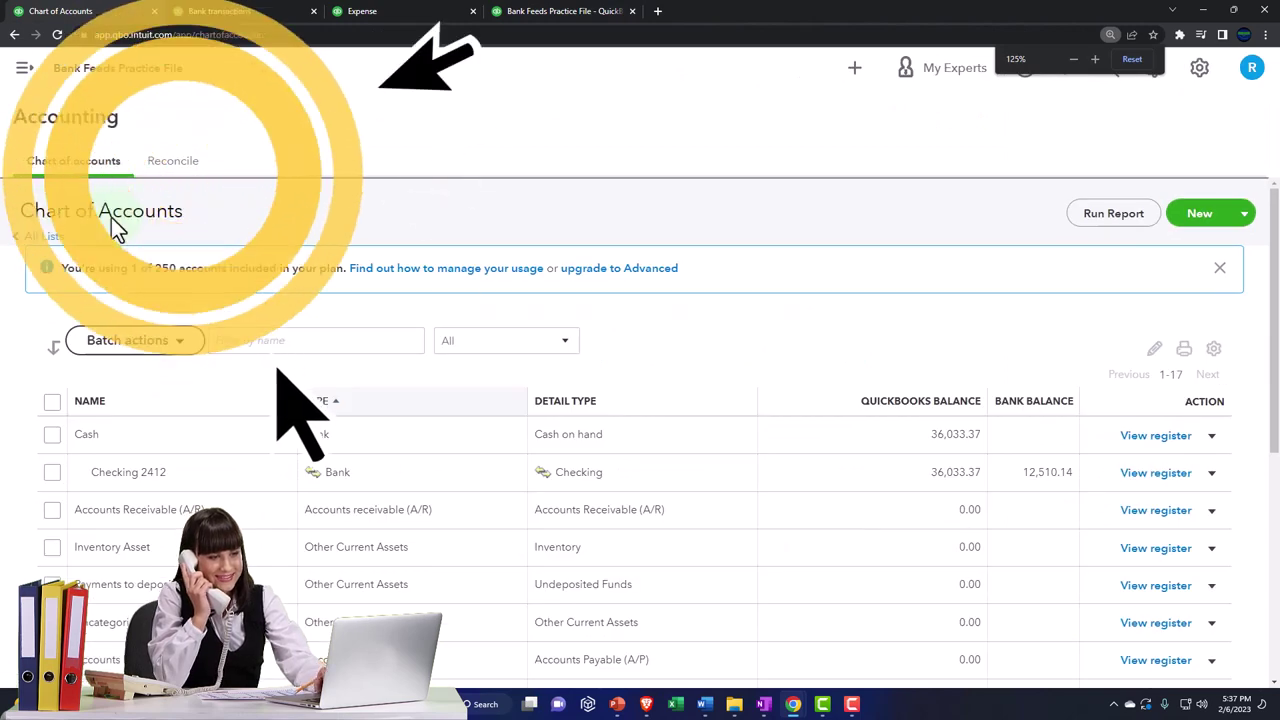
pyautogui.click(25, 72)
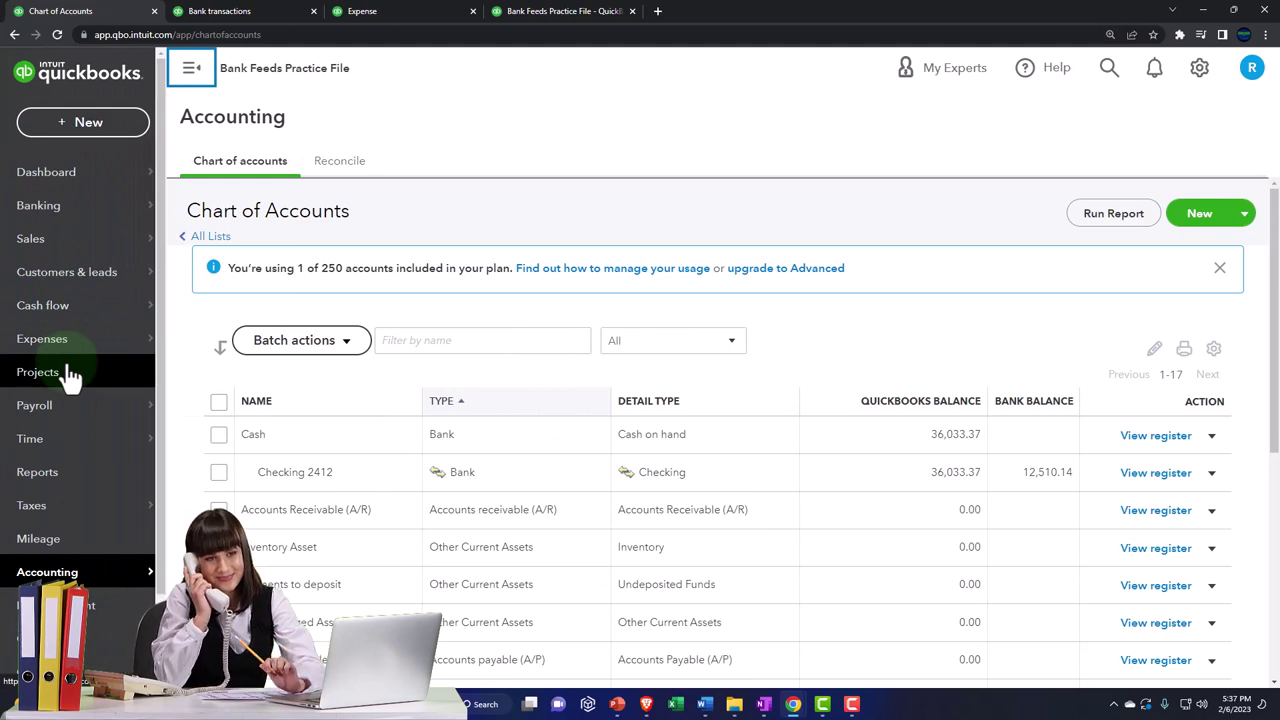
pyautogui.scroll(-1, 70, 372)
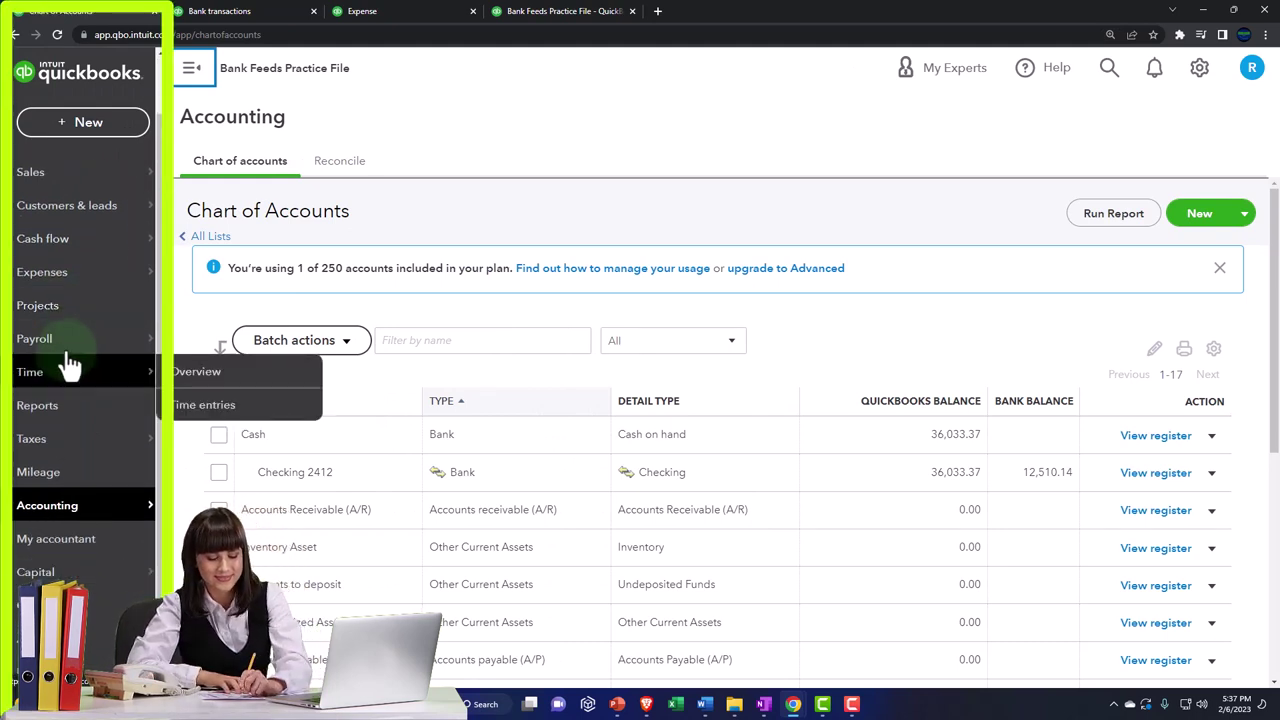
pyautogui.click(50, 285)
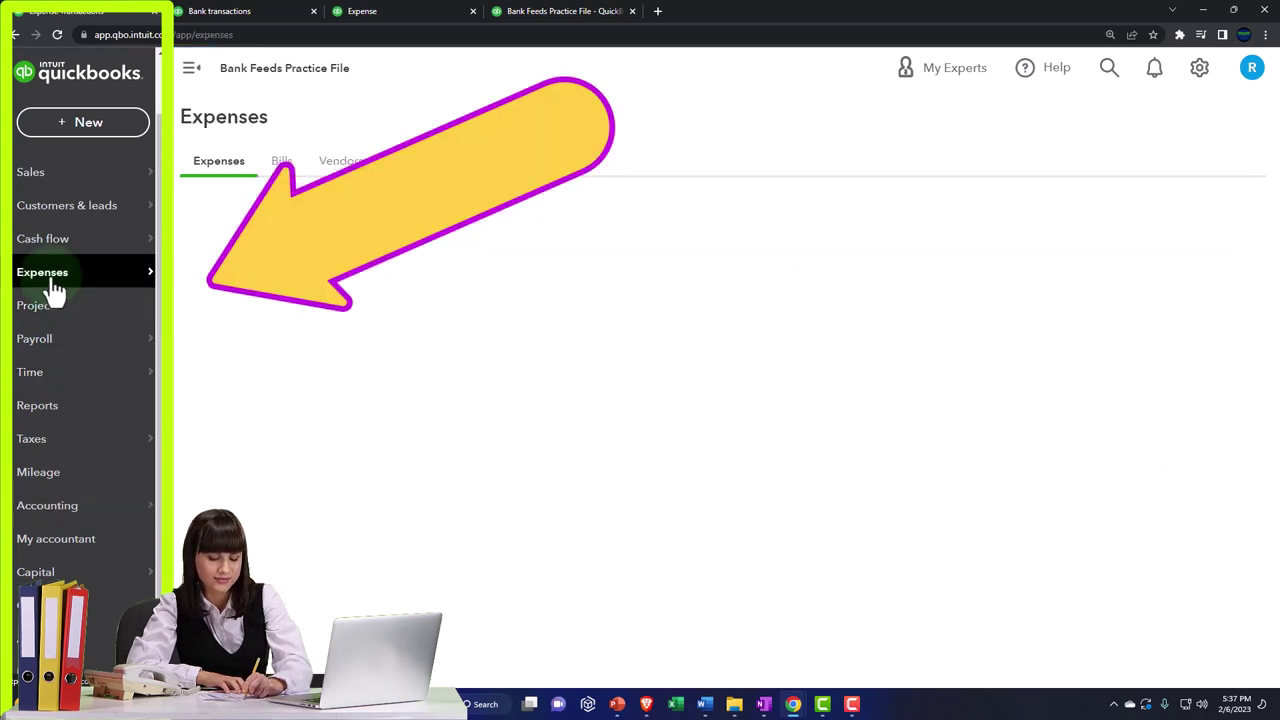
# - Switch to the Sample Company window, open its Vendors page under Get paid & pay, and return to the practice file's Expenses page
pyautogui.click(190, 74)
pyautogui.moveTo(793, 704)
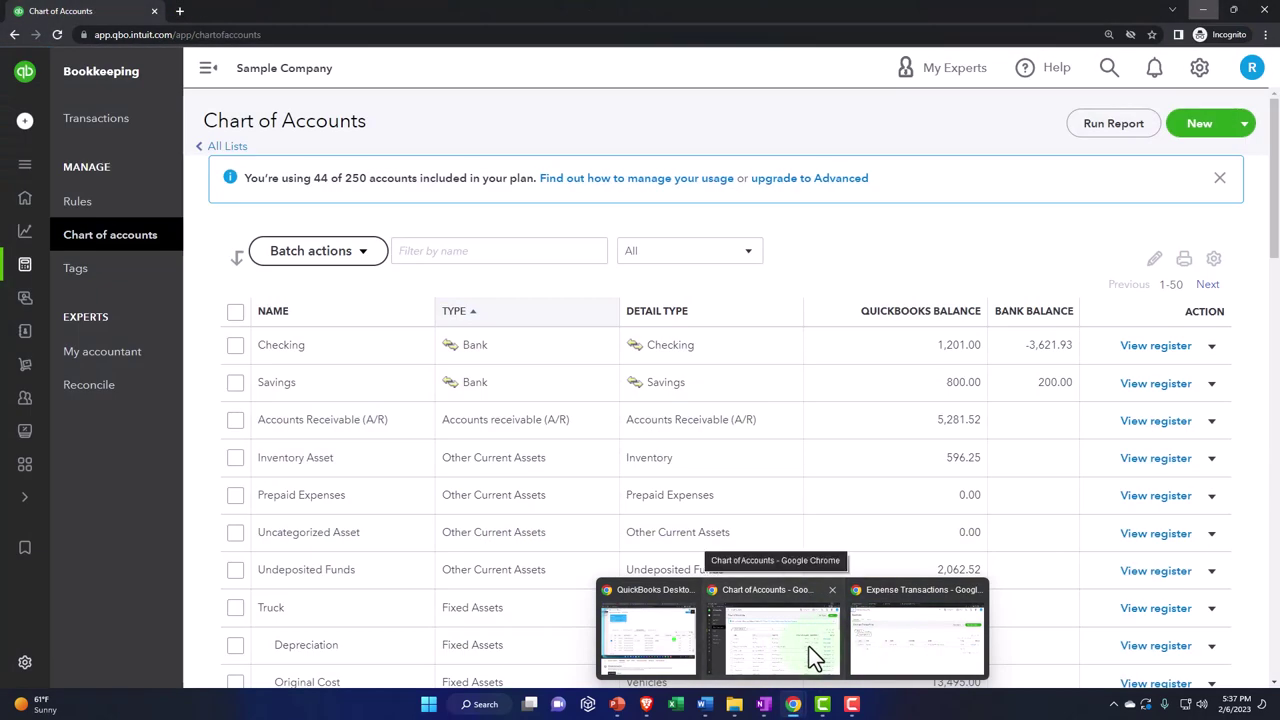
pyautogui.click(815, 655)
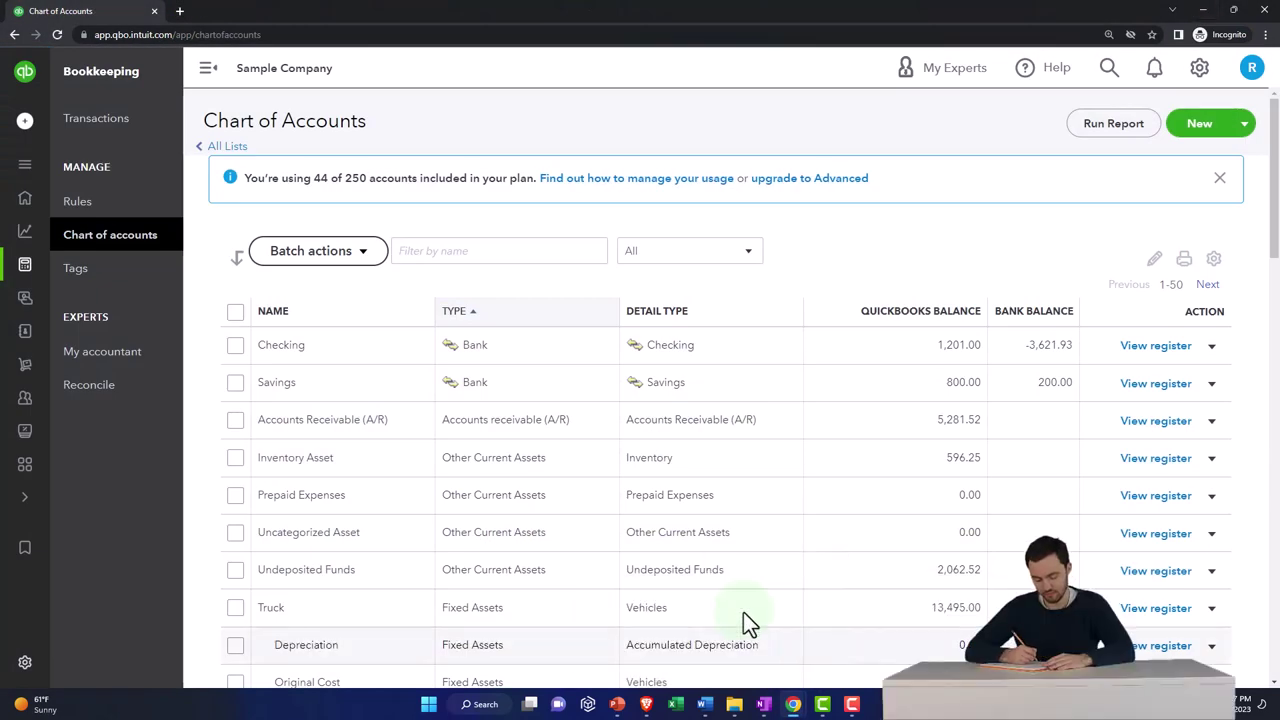
pyautogui.moveTo(35, 240)
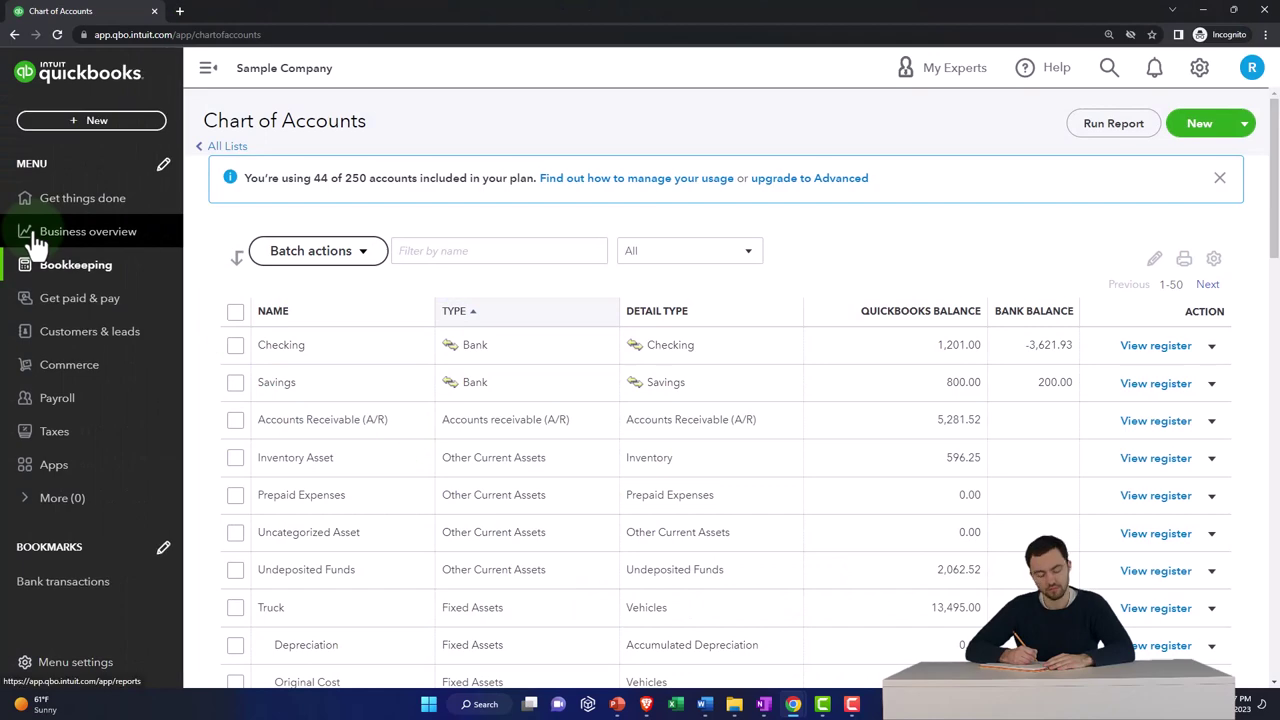
pyautogui.click(55, 312)
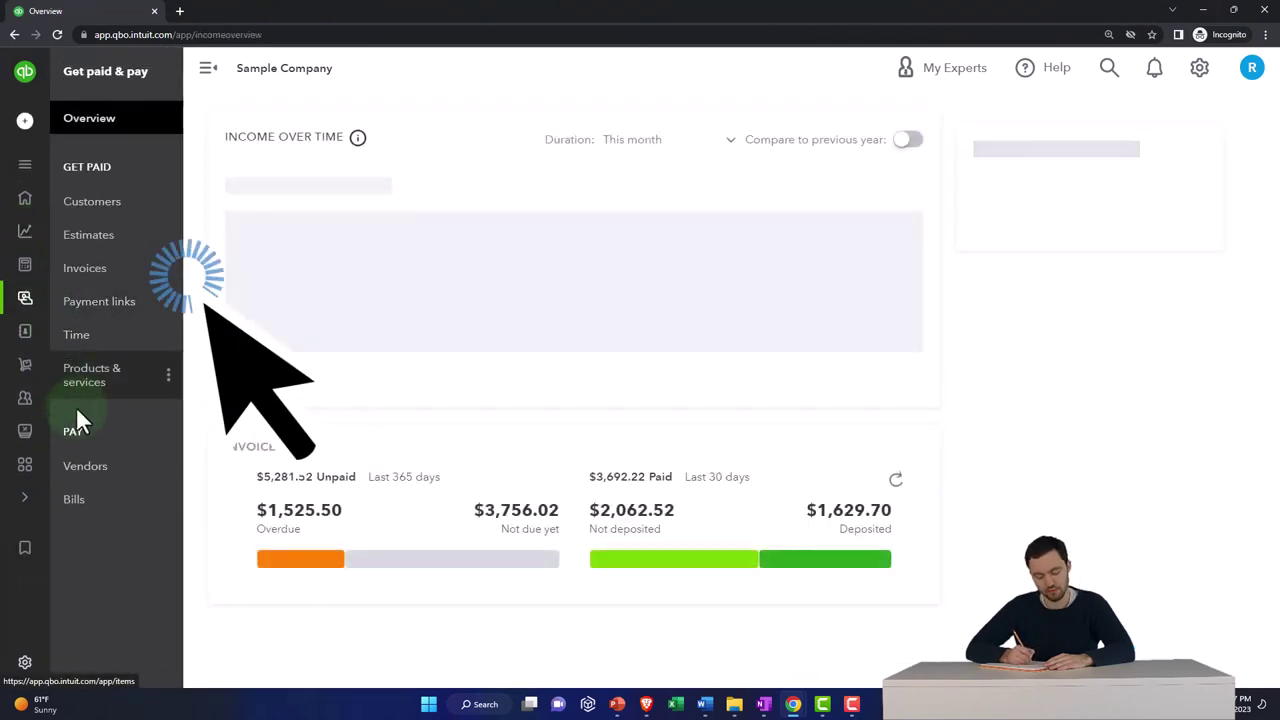
pyautogui.click(85, 455)
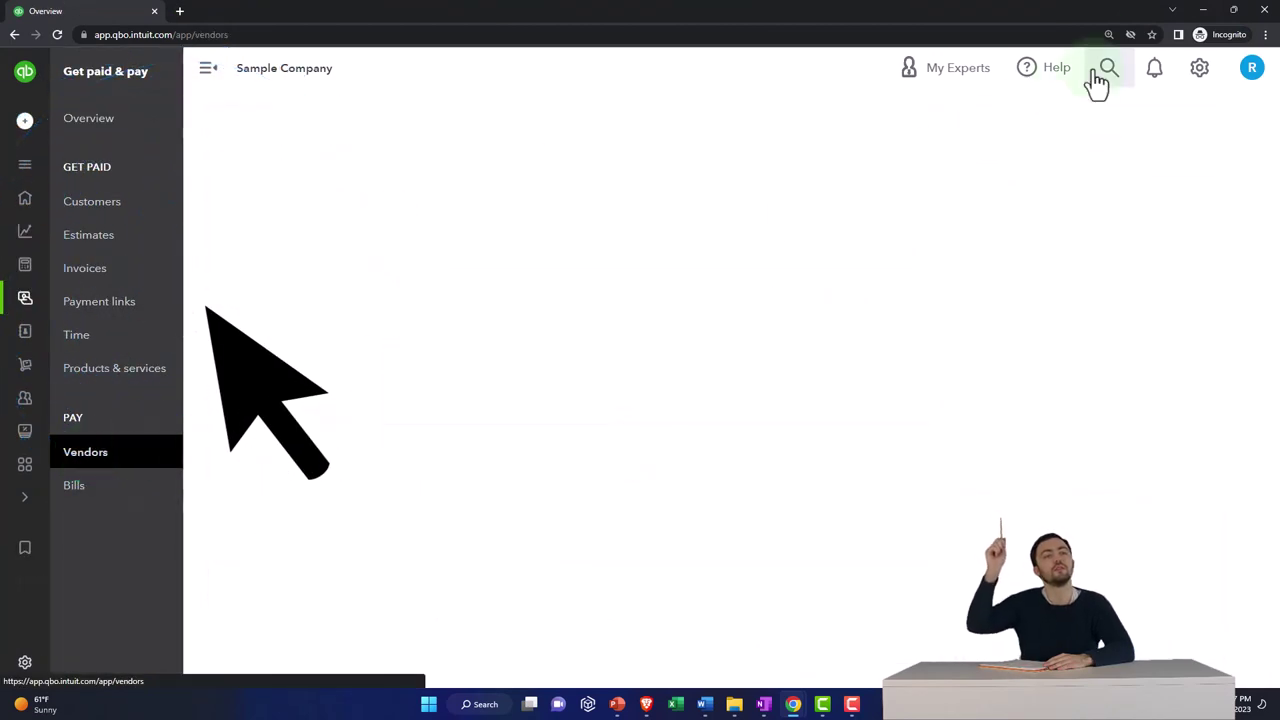
pyautogui.click(1206, 6)
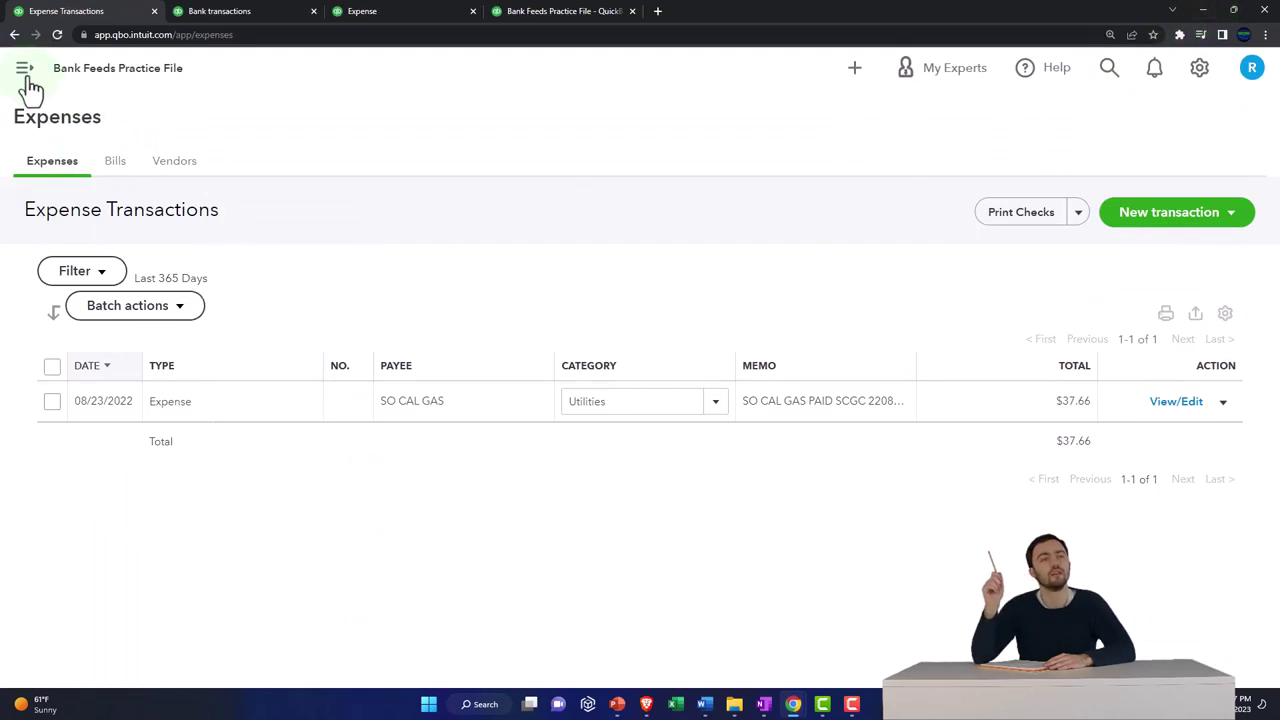
# - Open the Vendors list, view the SO CAL GAS vendor's transaction list, and return to the Vendors list
pyautogui.click(176, 163)
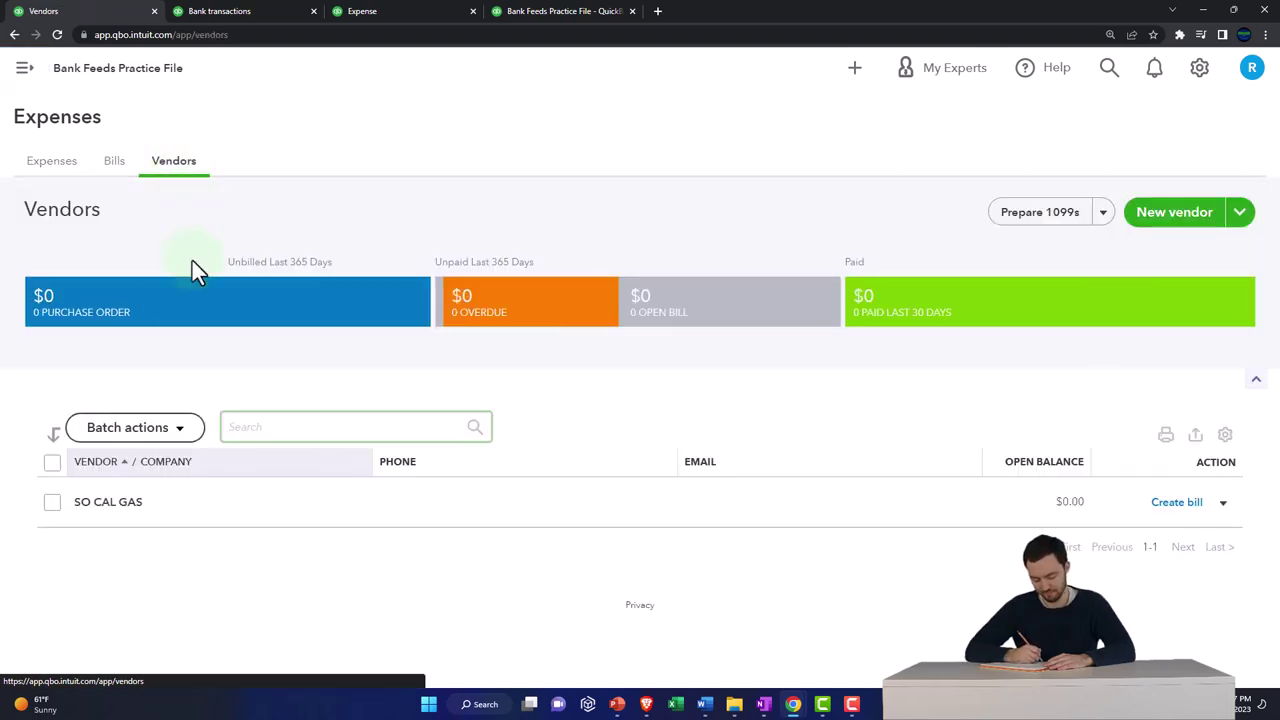
pyautogui.click(145, 510)
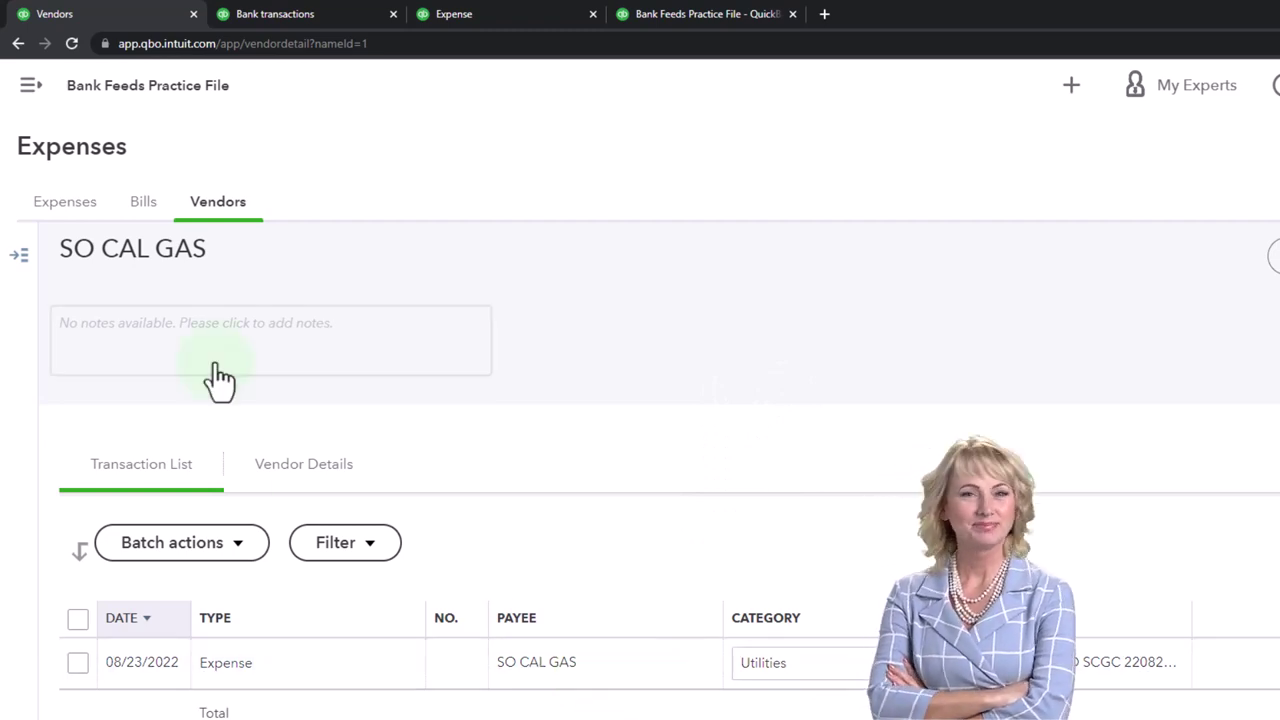
pyautogui.click(31, 85)
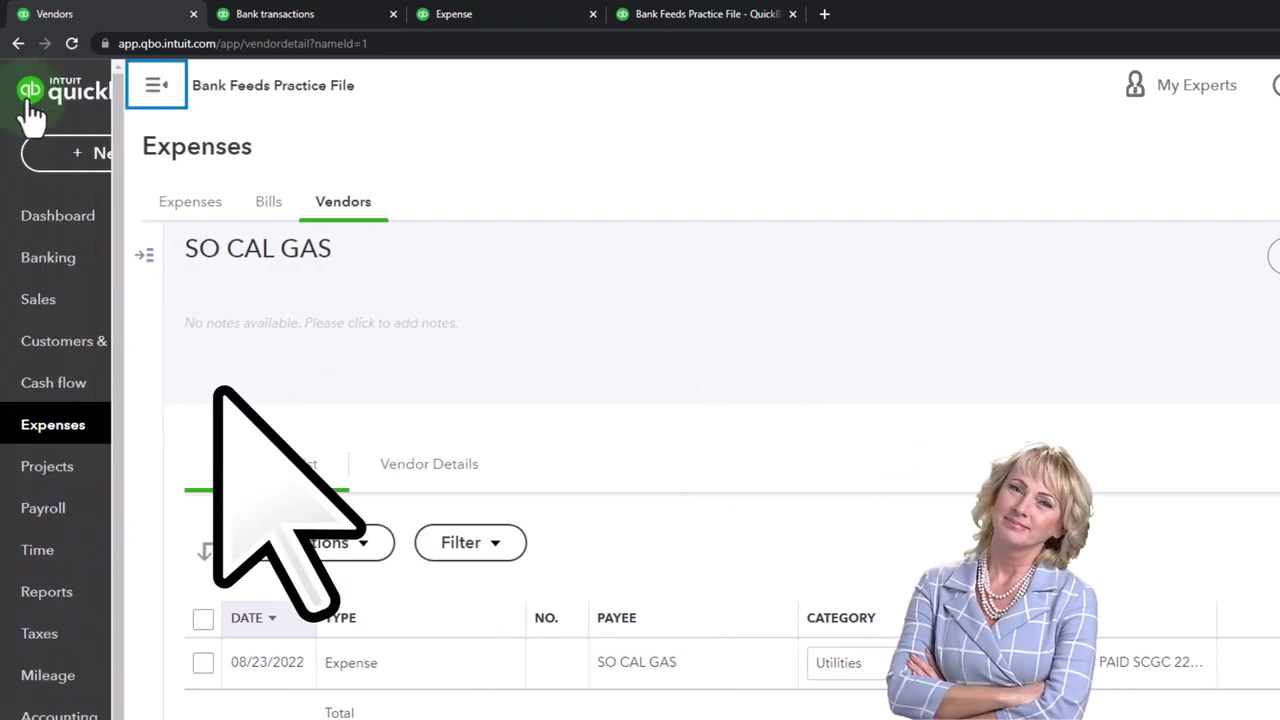
pyautogui.click(62, 427)
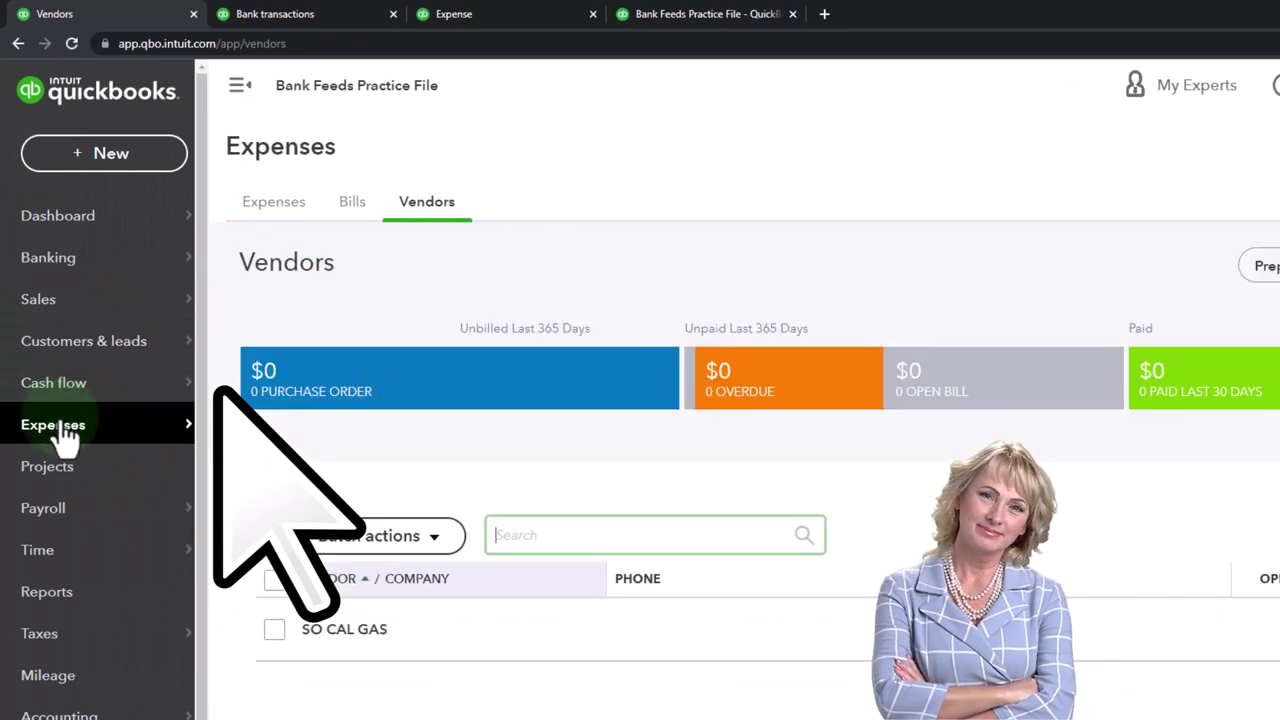
pyautogui.click(236, 85)
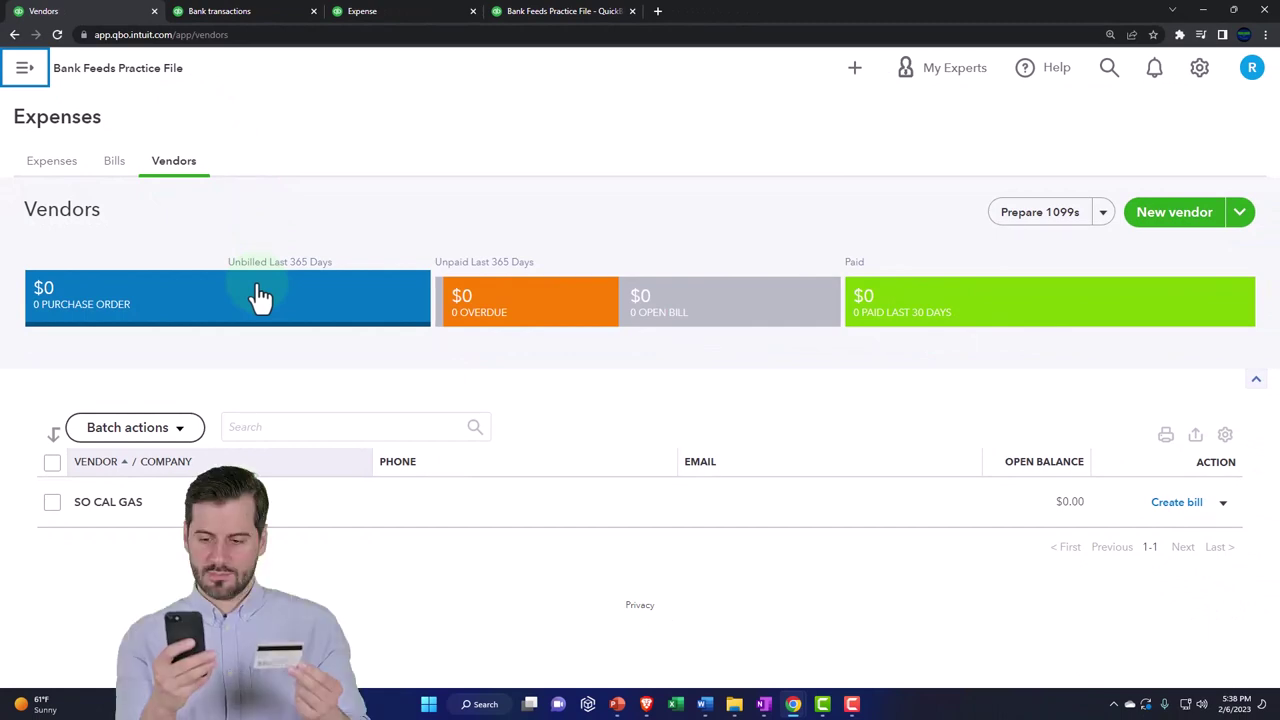
# - Return to Expense Transactions and filter the list to the Expense type
pyautogui.click(62, 168)
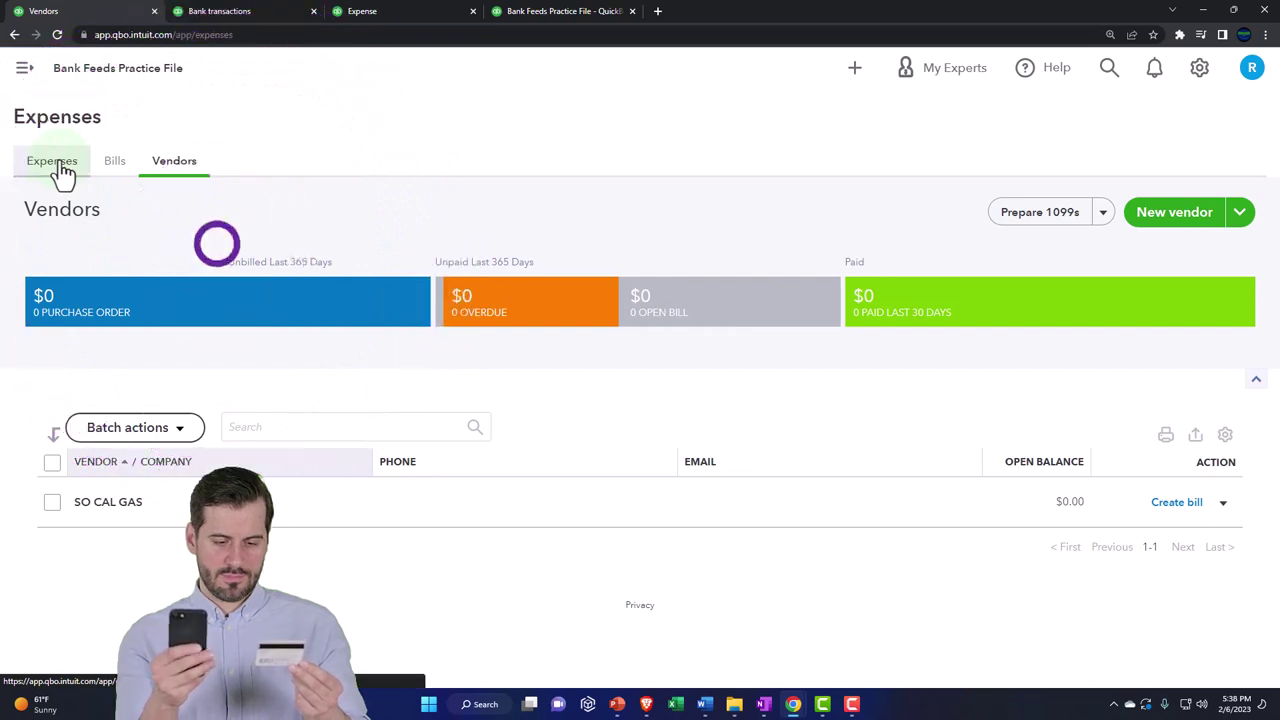
pyautogui.click(100, 277)
pyautogui.click(155, 335)
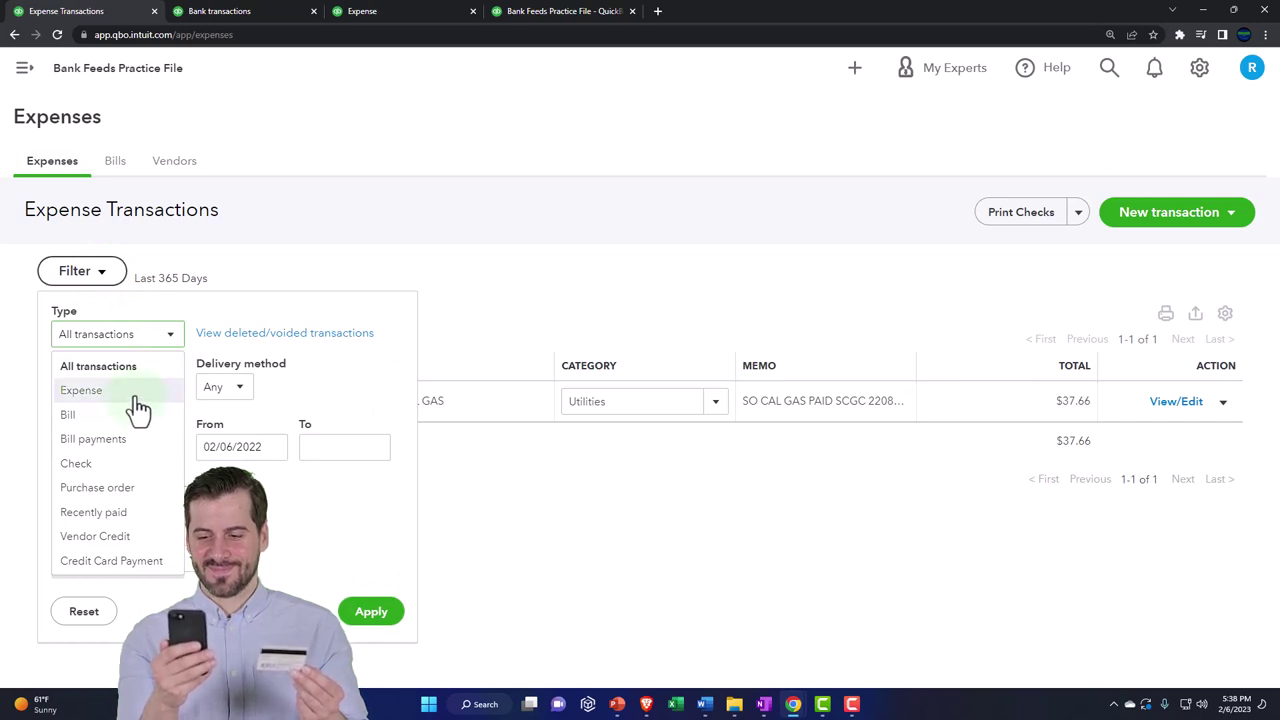
pyautogui.click(134, 391)
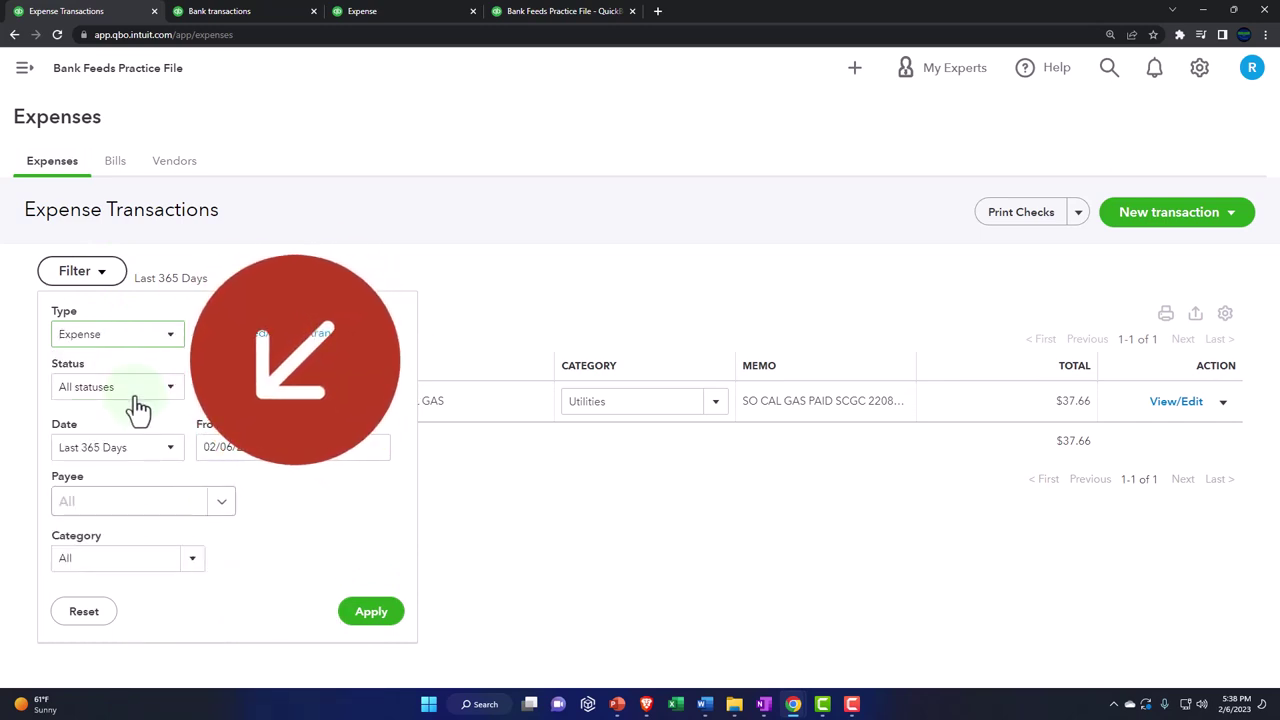
pyautogui.click(368, 614)
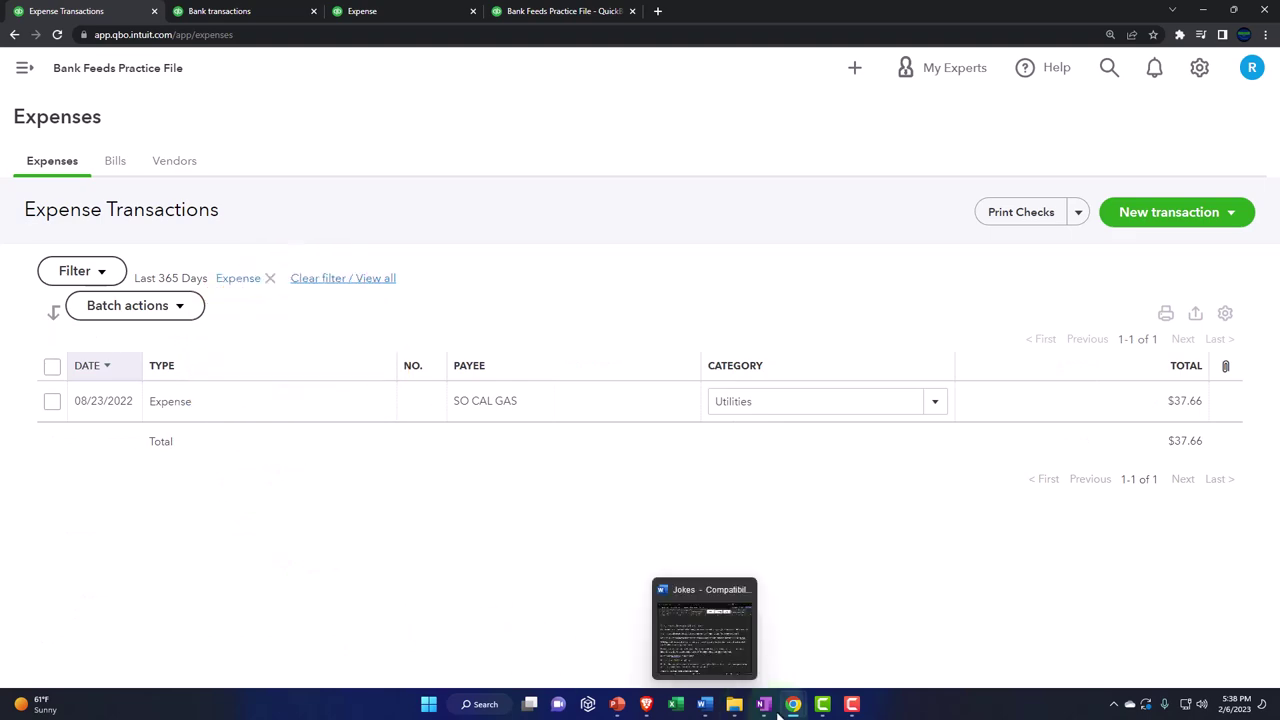
# - View the Expenses list under Bookkeeping Transactions in the Sample Company window, and return to the practice file
pyautogui.moveTo(793, 704)
pyautogui.moveTo(781, 660)
pyautogui.moveTo(870, 665)
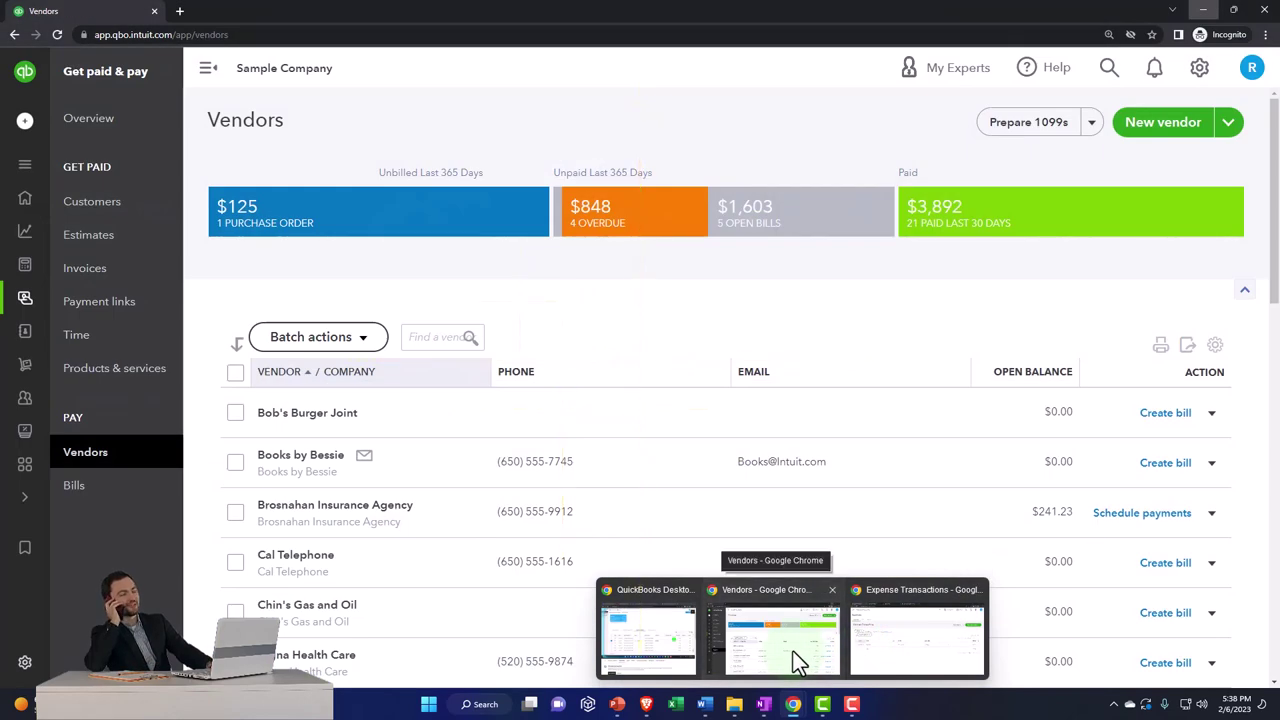
pyautogui.click(793, 651)
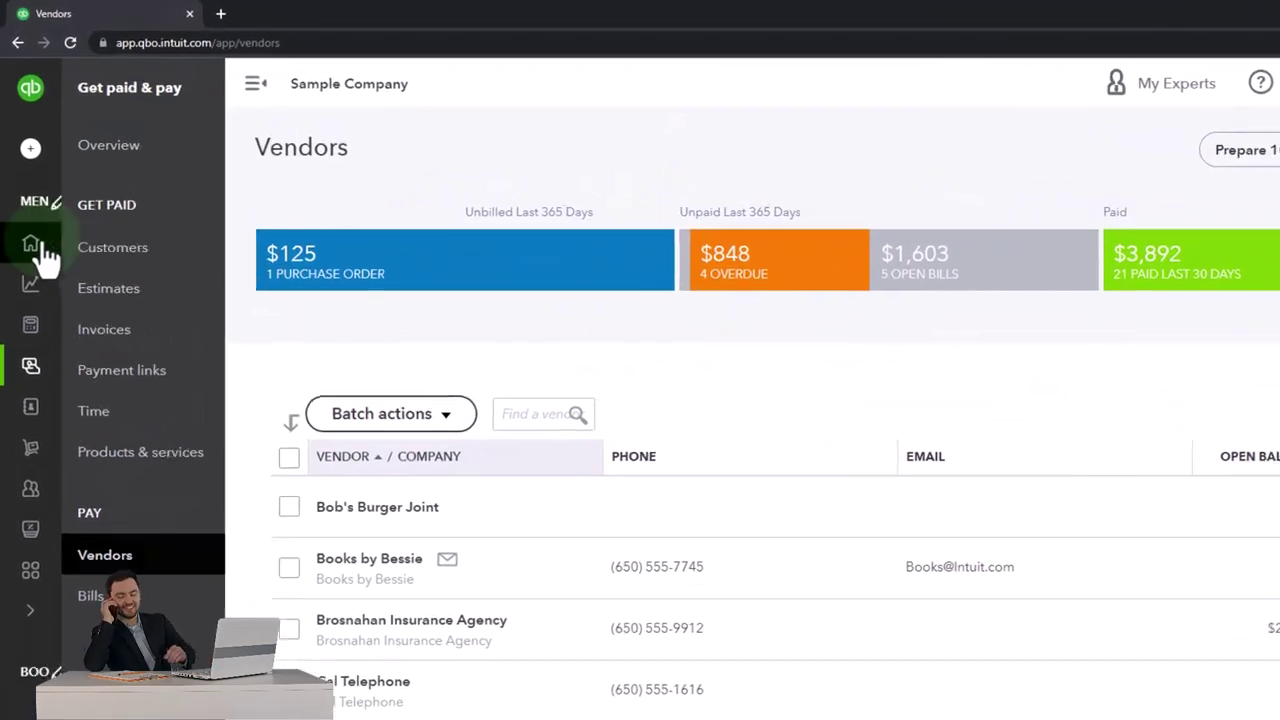
pyautogui.moveTo(35, 205)
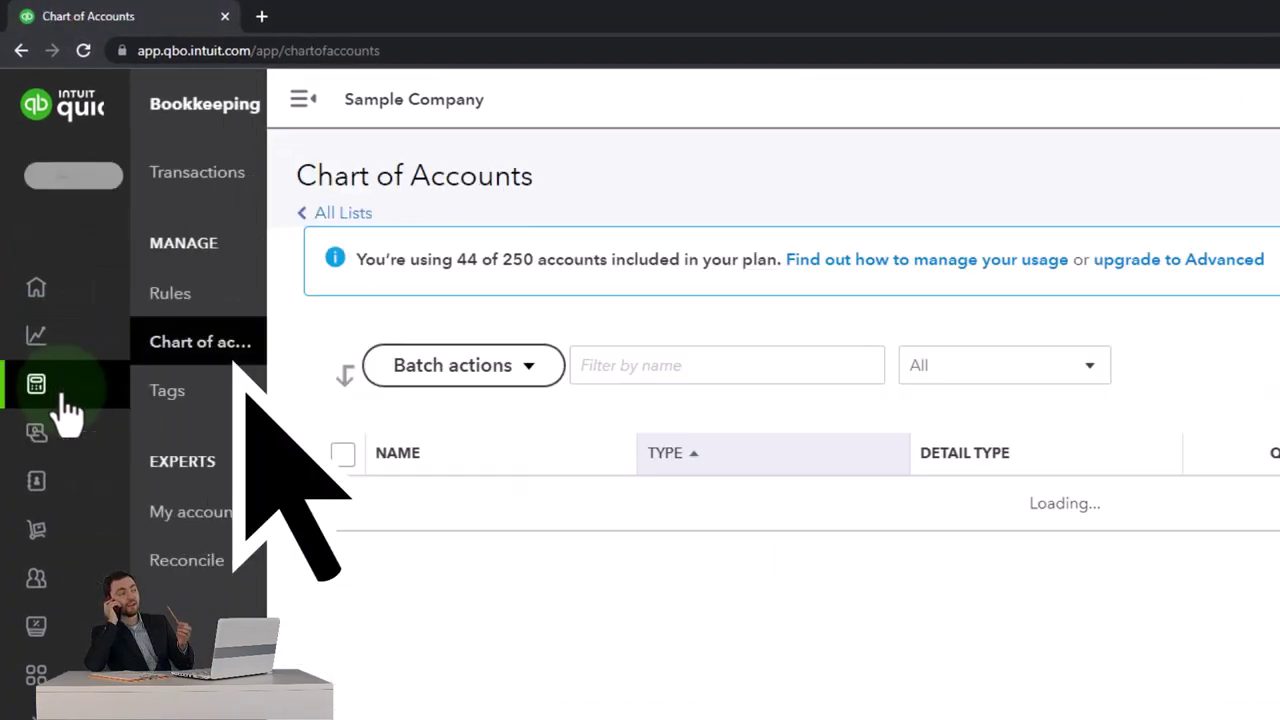
pyautogui.click(127, 185)
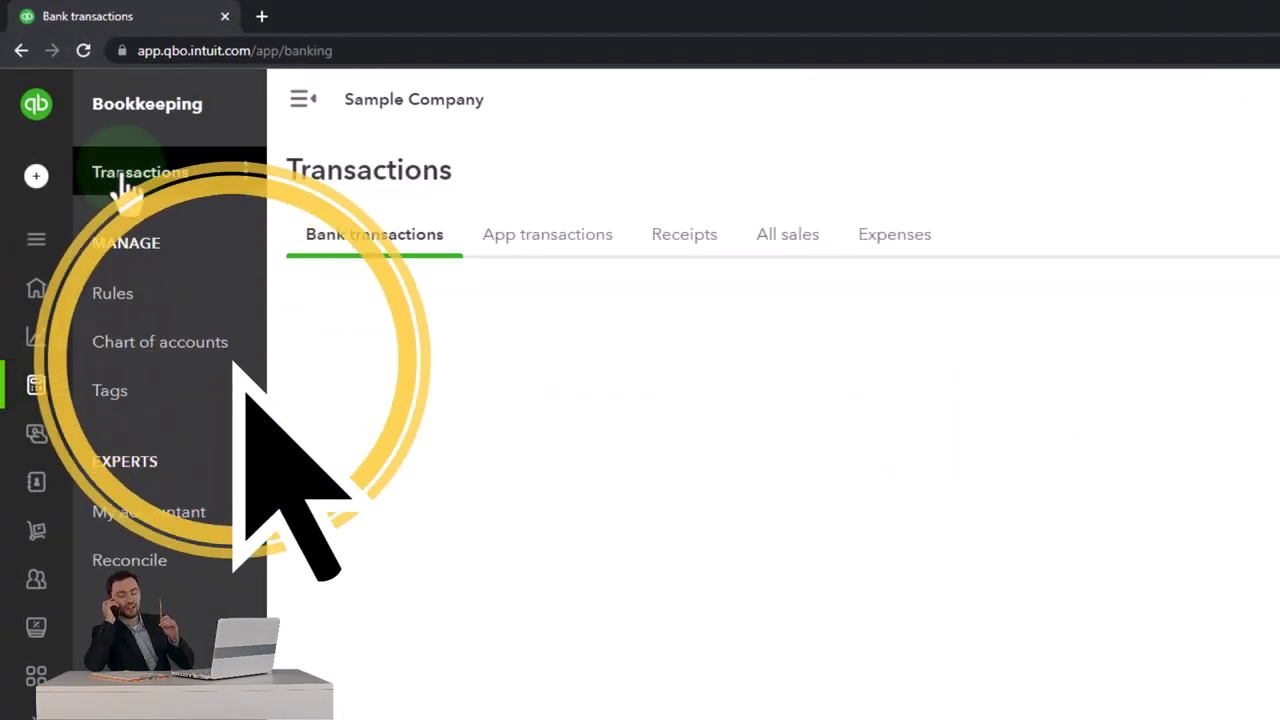
pyautogui.click(868, 242)
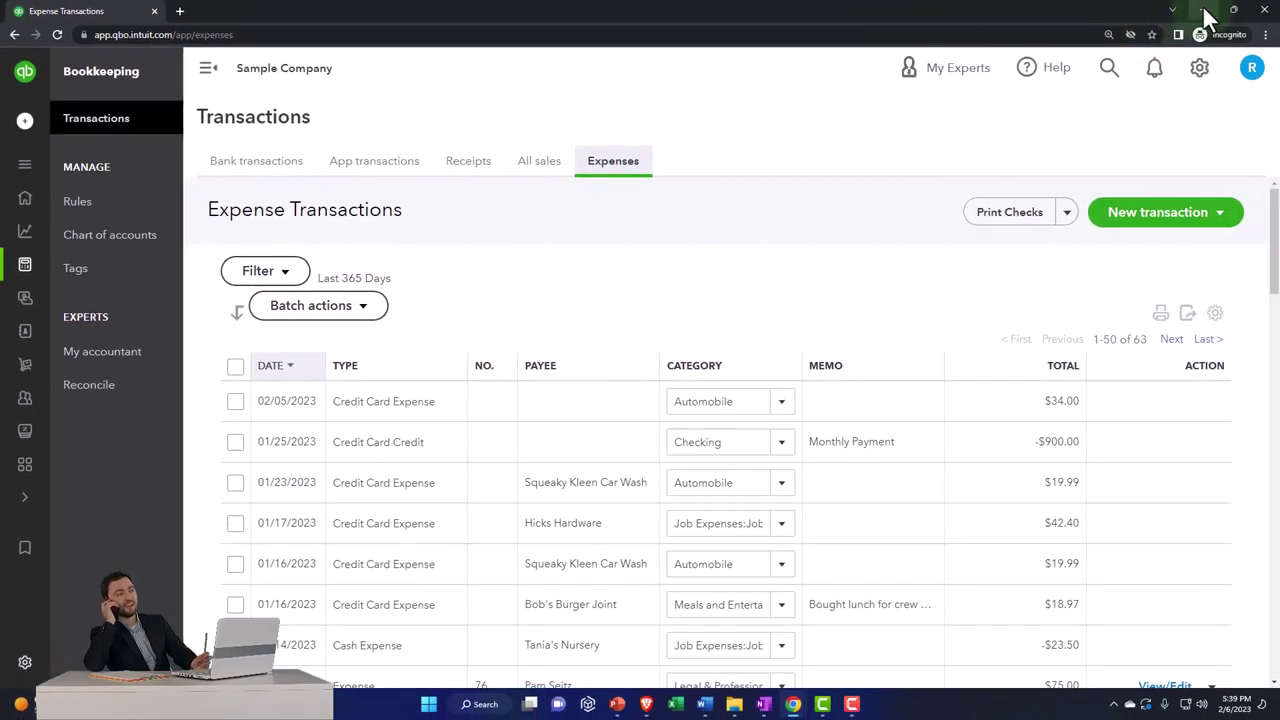
pyautogui.click(1206, 10)
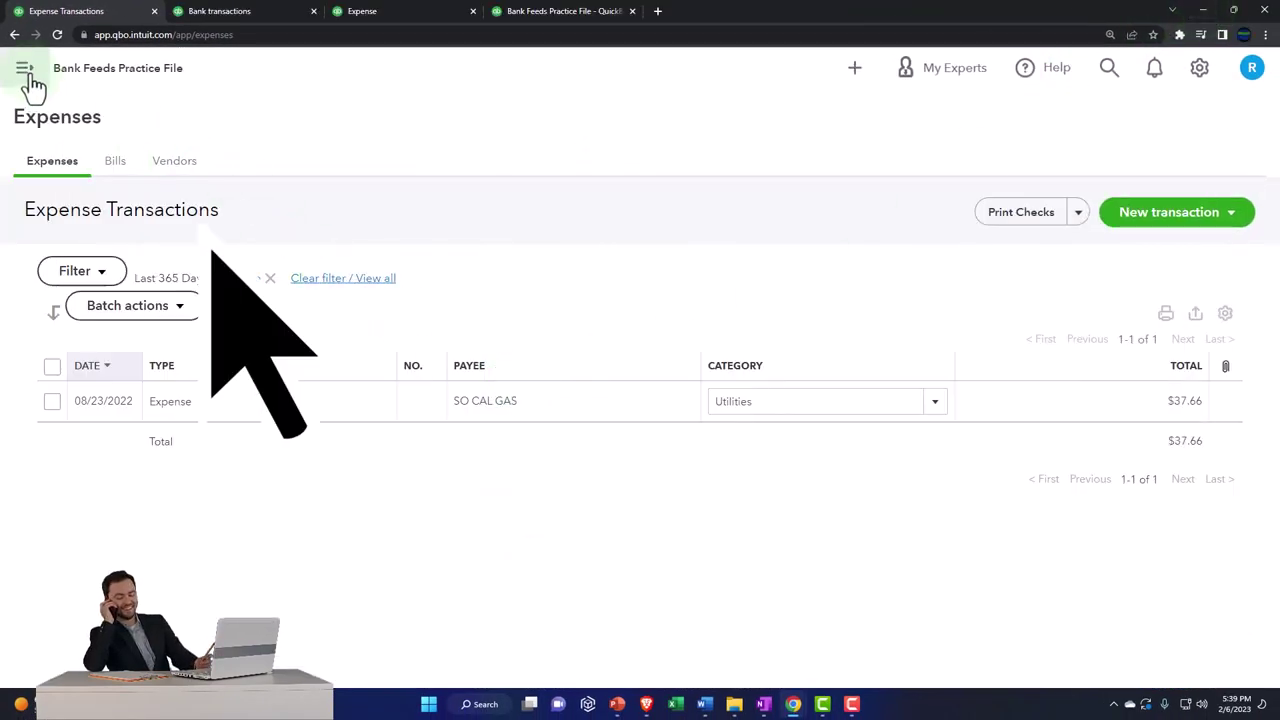
# - Go back to the bank transactions page and remove the Rule applied filter from the For review list
pyautogui.click(225, 14)
pyautogui.scroll(1, 381, 340)
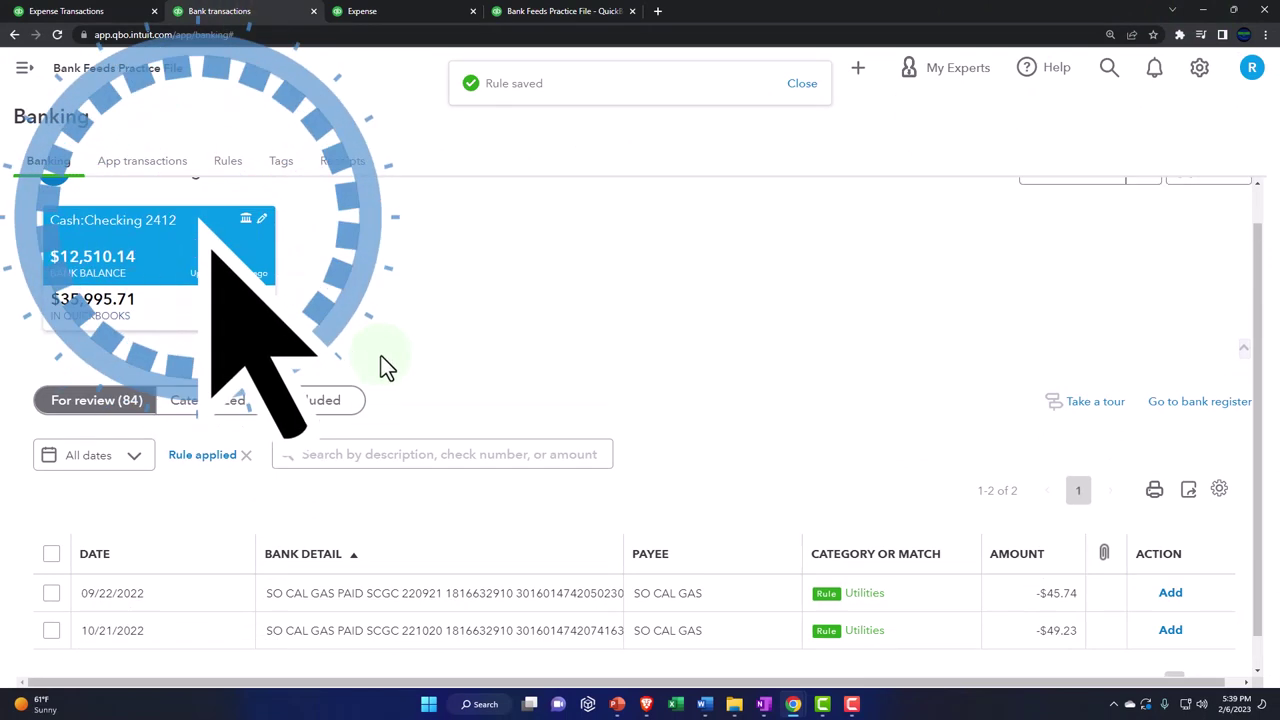
pyautogui.scroll(-1, 381, 360)
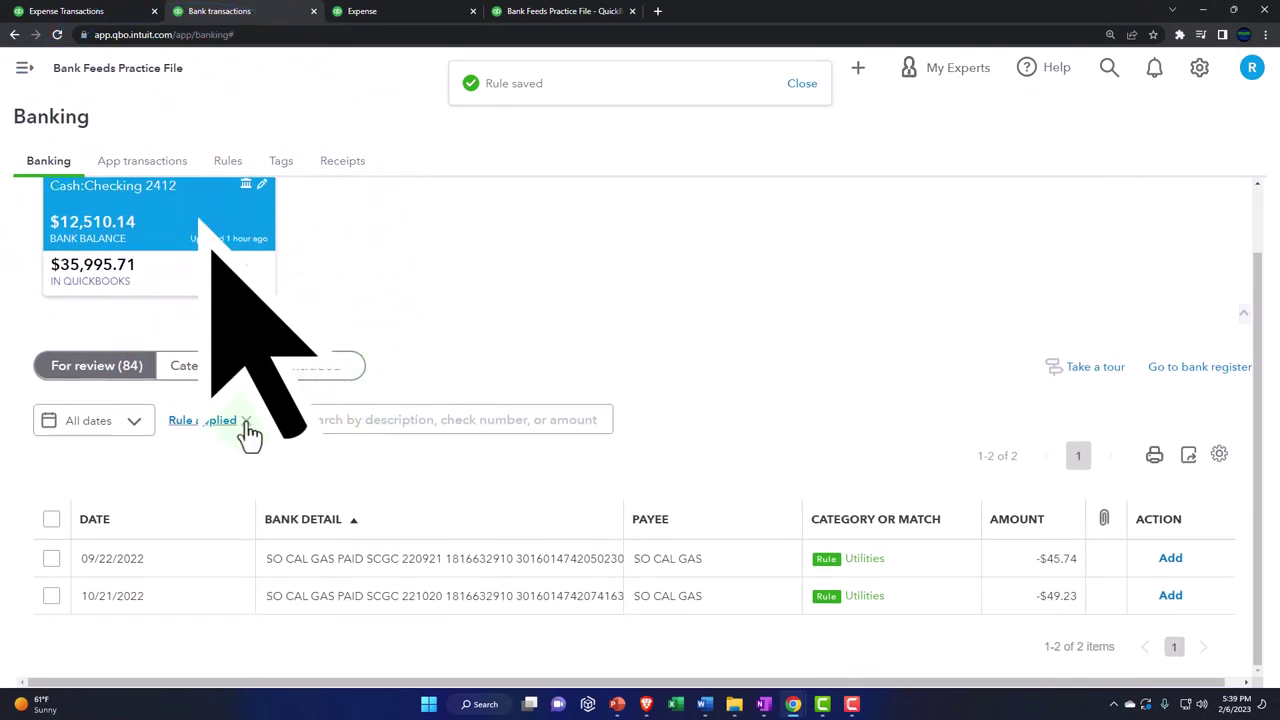
pyautogui.click(246, 422)
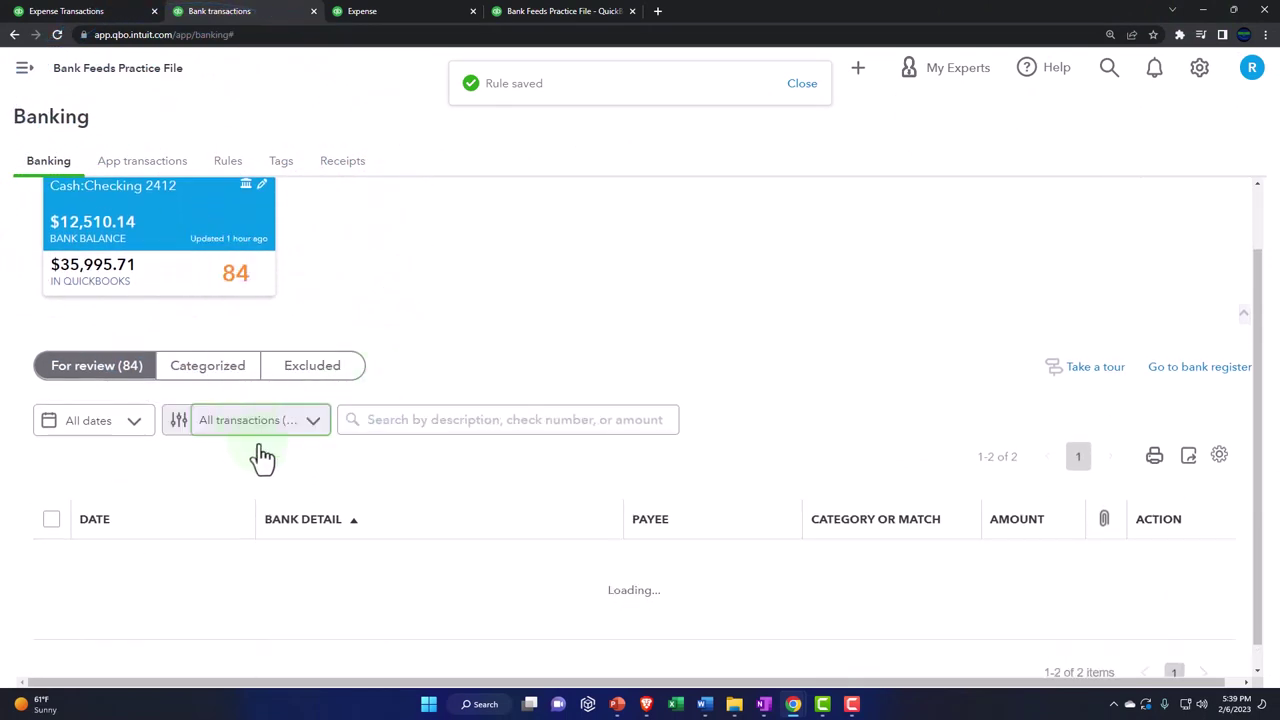
# - Find the 08/15/2022 VERIZON WIRELESS payment in the For review list, select it, and expand its details
pyautogui.scroll(-1, 325, 515)
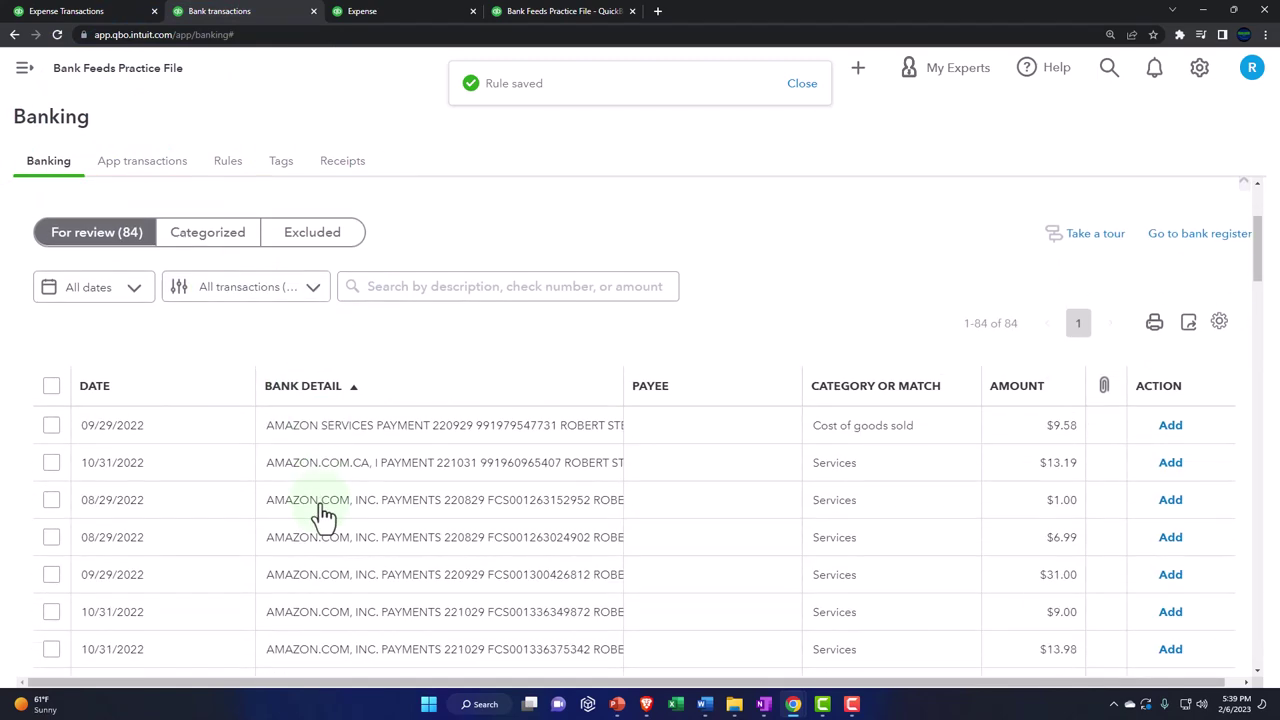
pyautogui.scroll(-2, 325, 515)
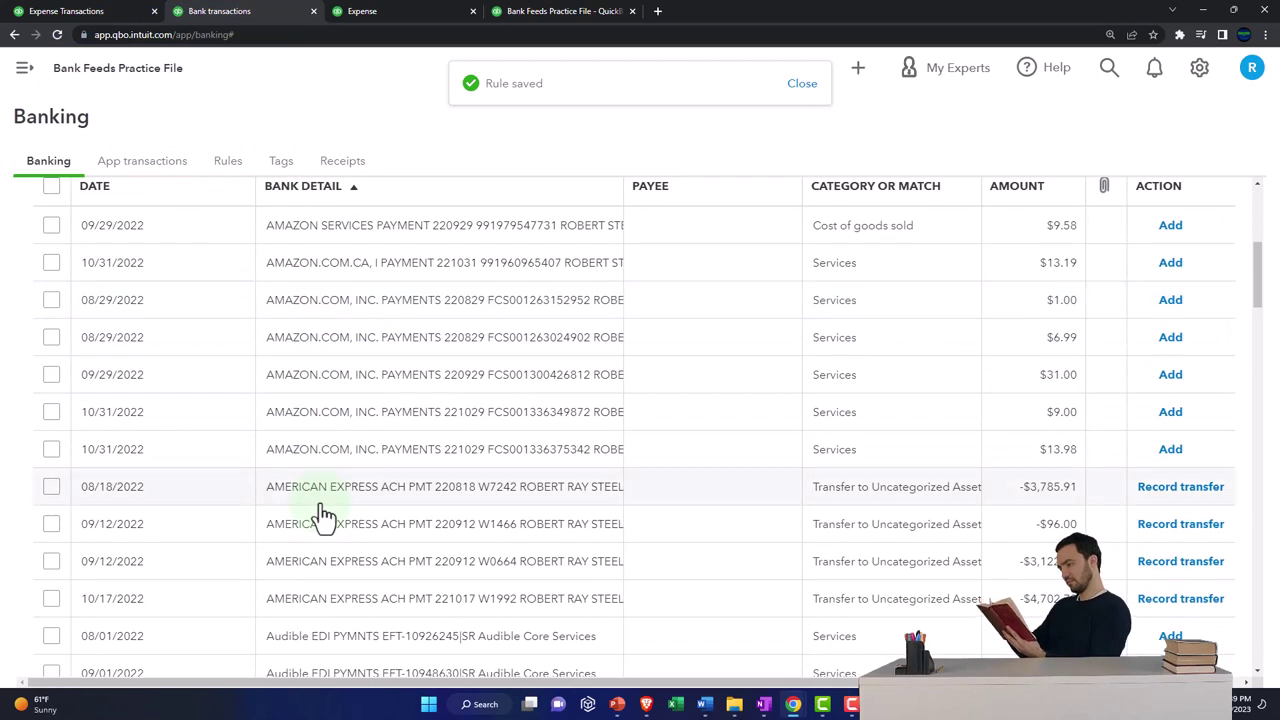
pyautogui.scroll(-10, 325, 515)
pyautogui.click(325, 505)
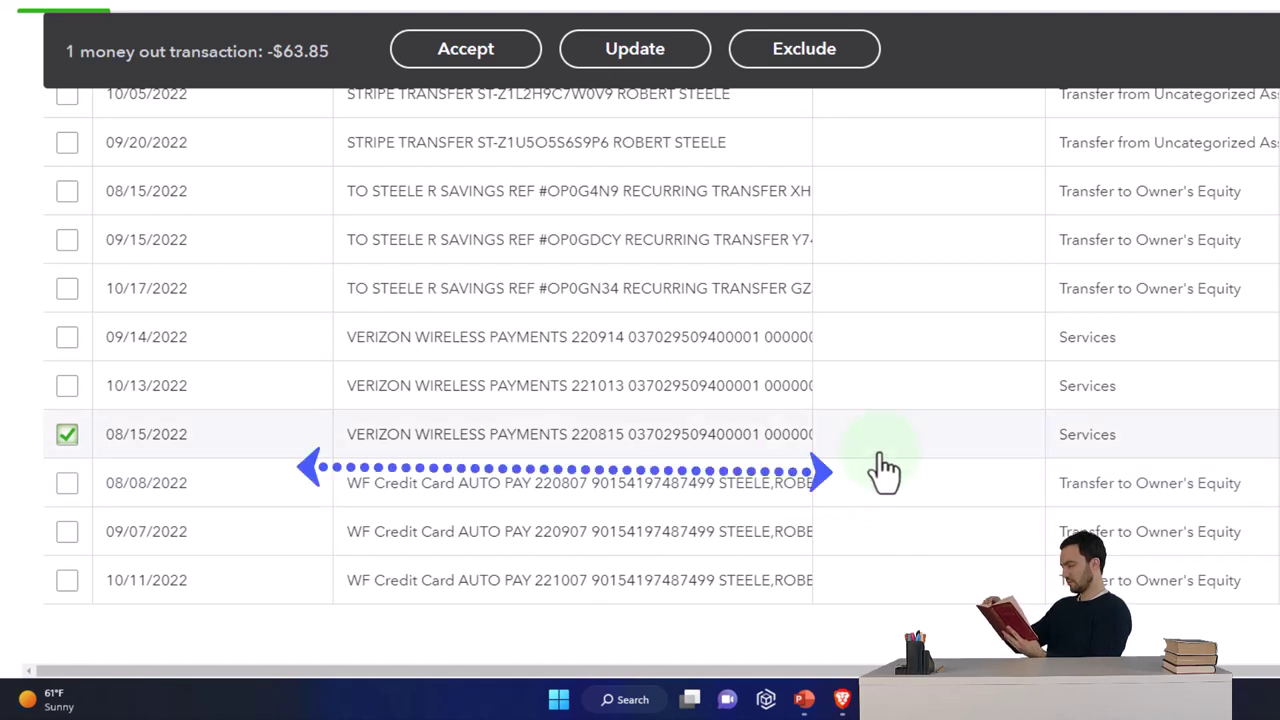
pyautogui.click(727, 450)
pyautogui.scroll(-2, 723, 449)
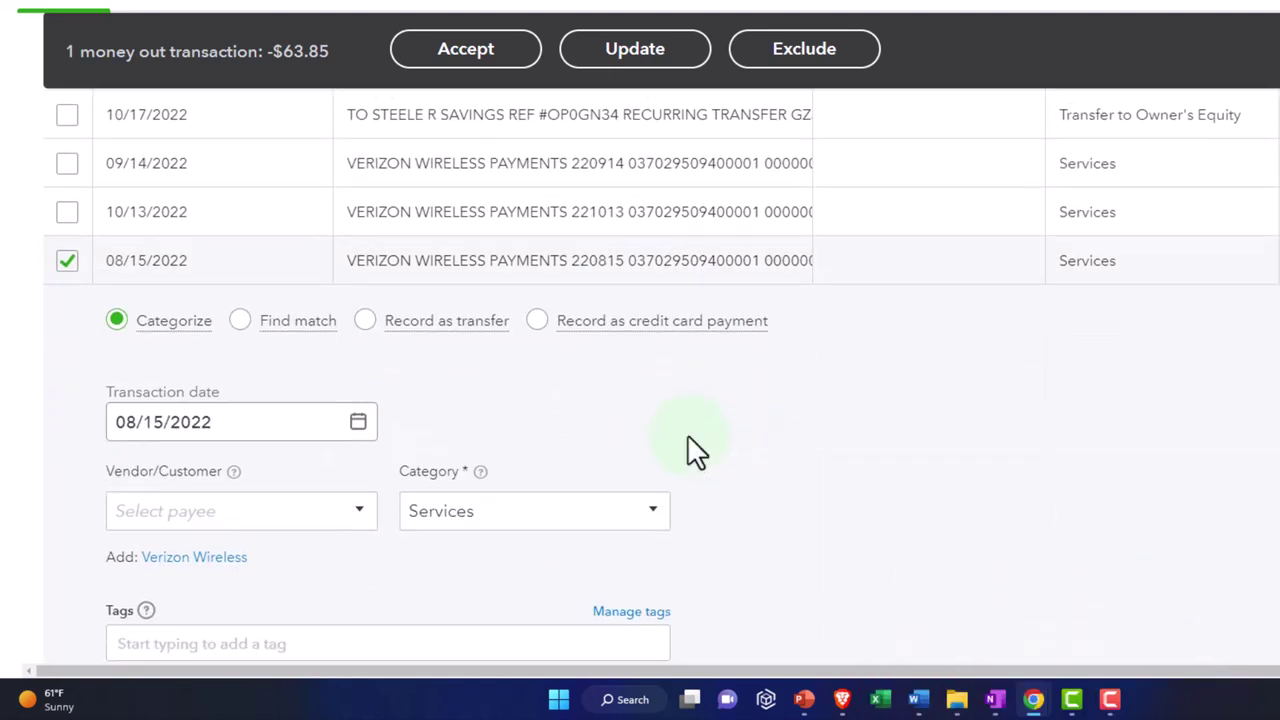
# - Copy the vendor name VERIZON WIRELESS from the expanded transaction's memo
pyautogui.scroll(-1, 167, 370)
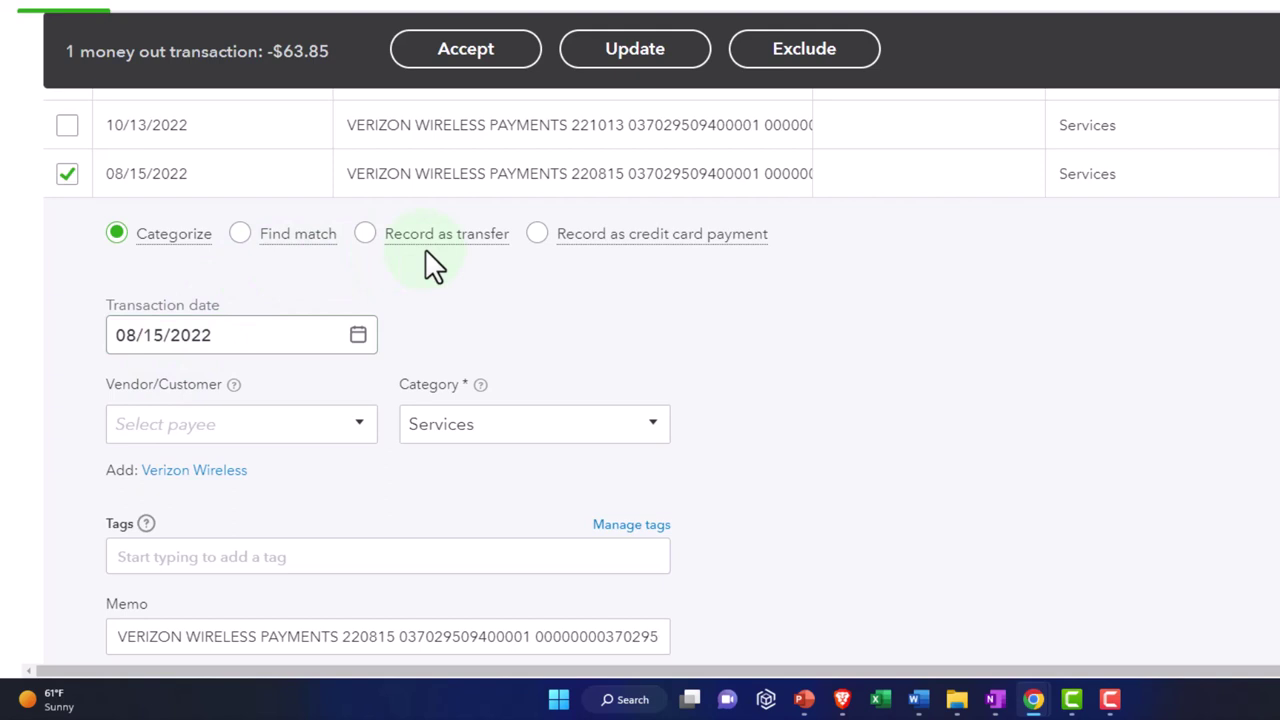
pyautogui.click(263, 340)
pyautogui.click(233, 428)
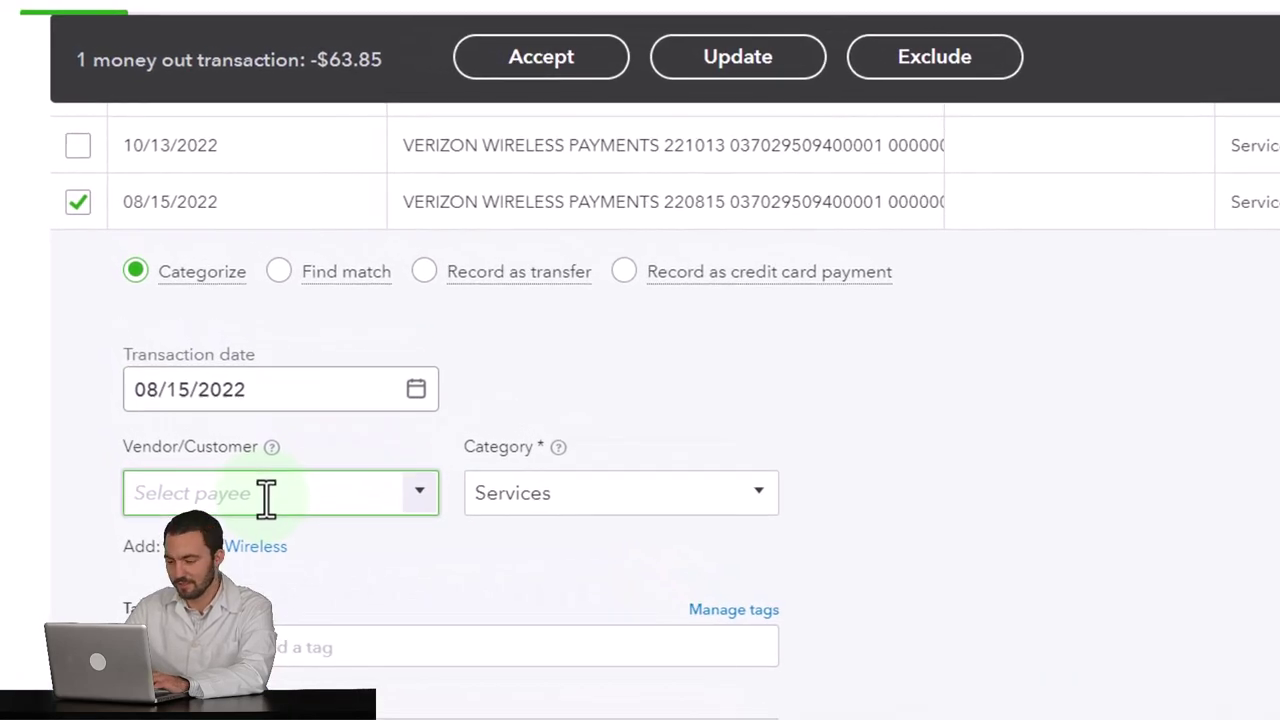
pyautogui.scroll(-1, 270, 599)
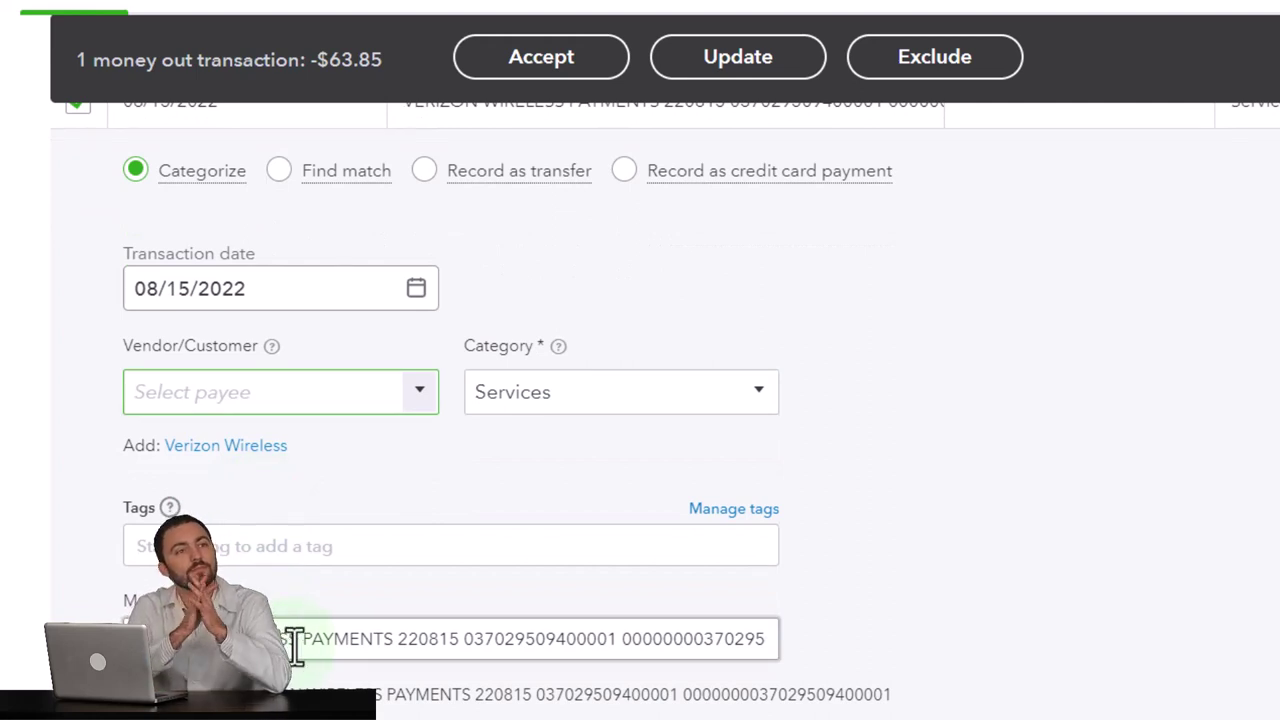
pyautogui.moveTo(298, 640); pyautogui.dragTo(240, 640)
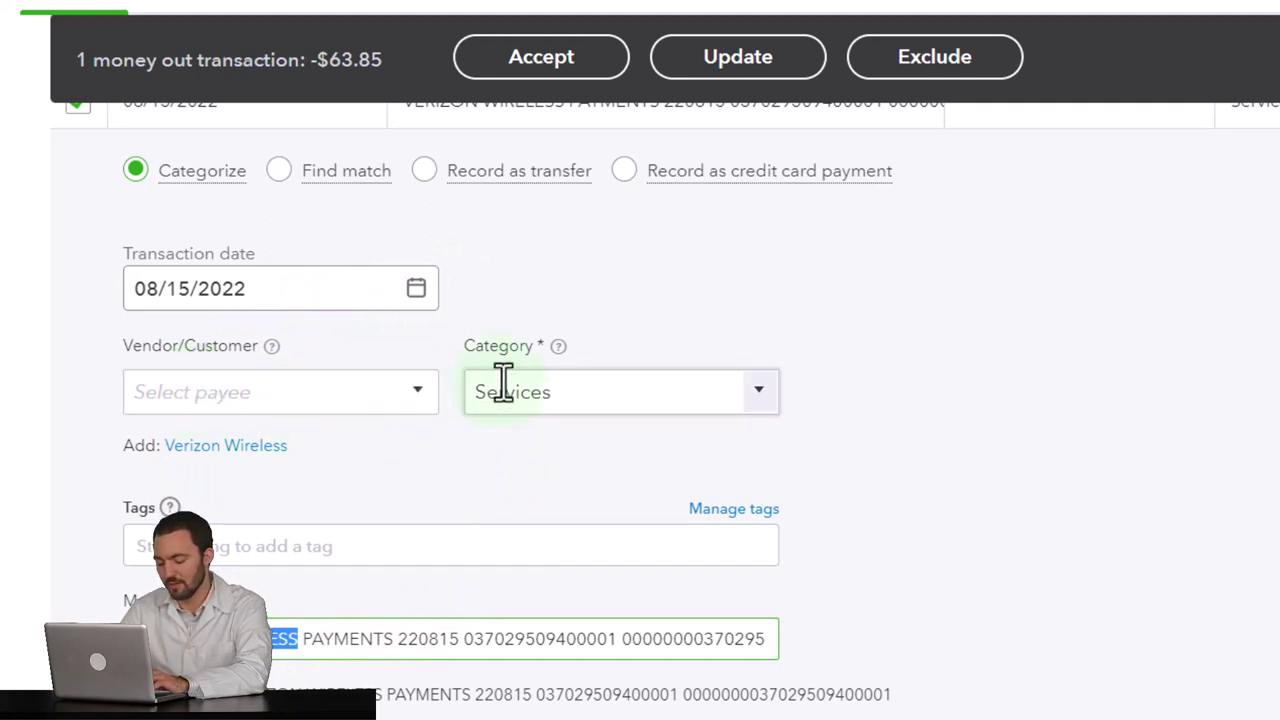
# - Add VERIZON WIRELESS as a new vendor on the 08/15/2022 transaction and save it
pyautogui.scroll(1, 500, 382)
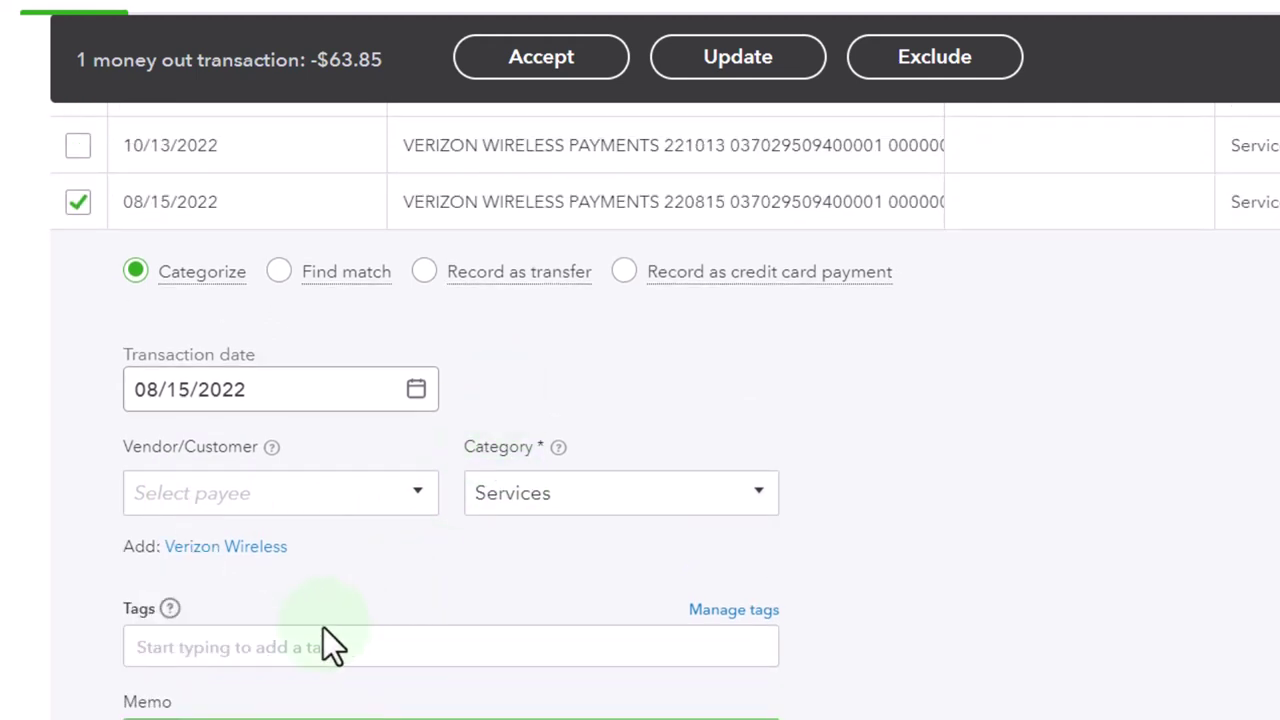
pyautogui.click(190, 493)
pyautogui.write('VERIZON WIRELESS')
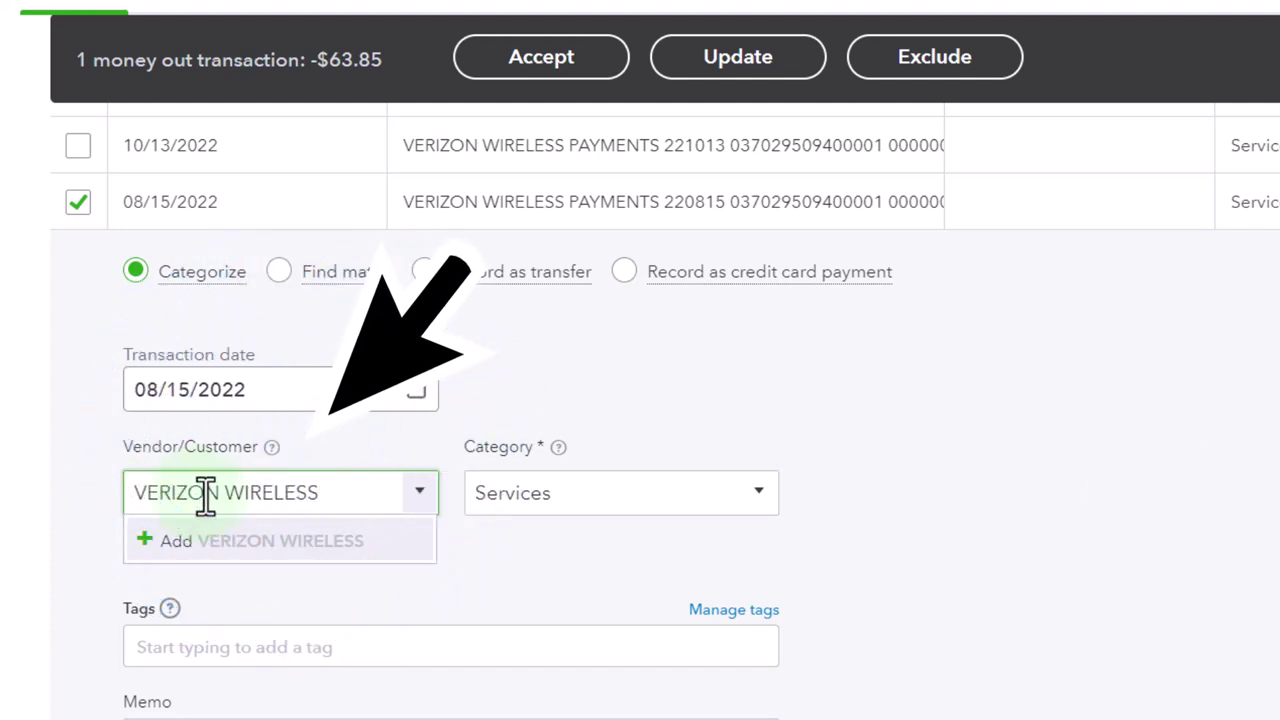
pyautogui.press('Return')
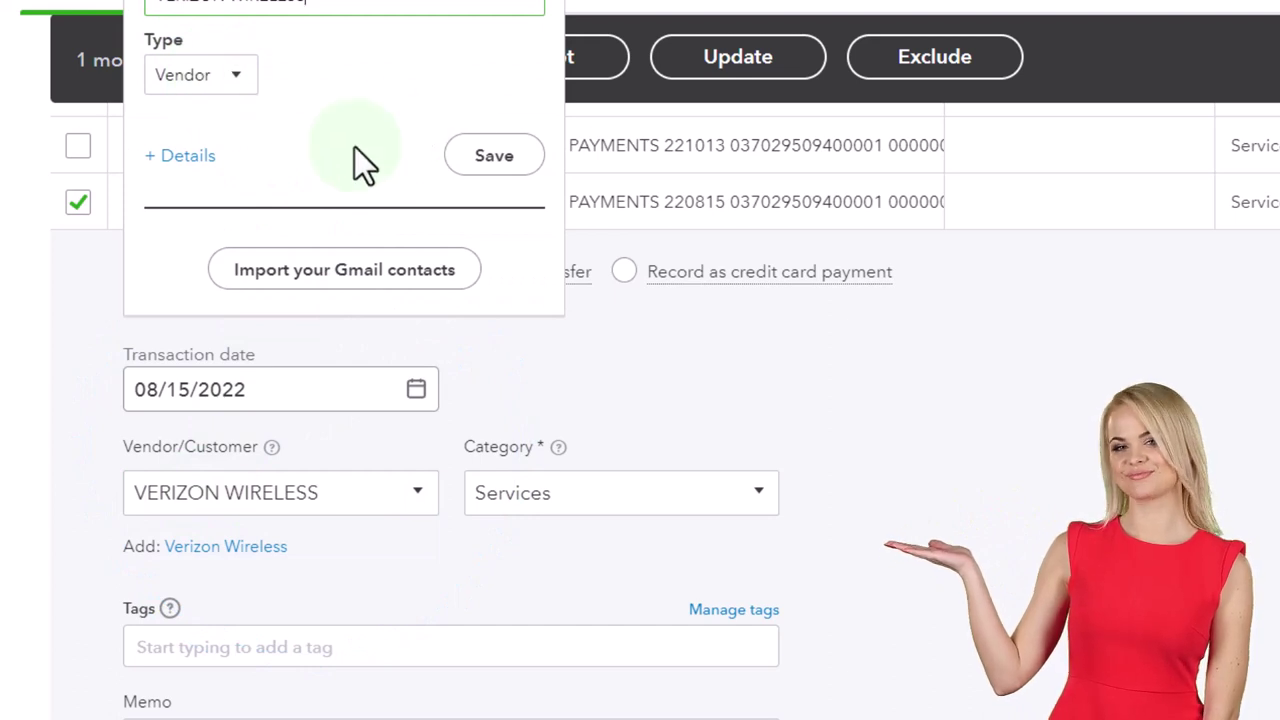
pyautogui.click(482, 170)
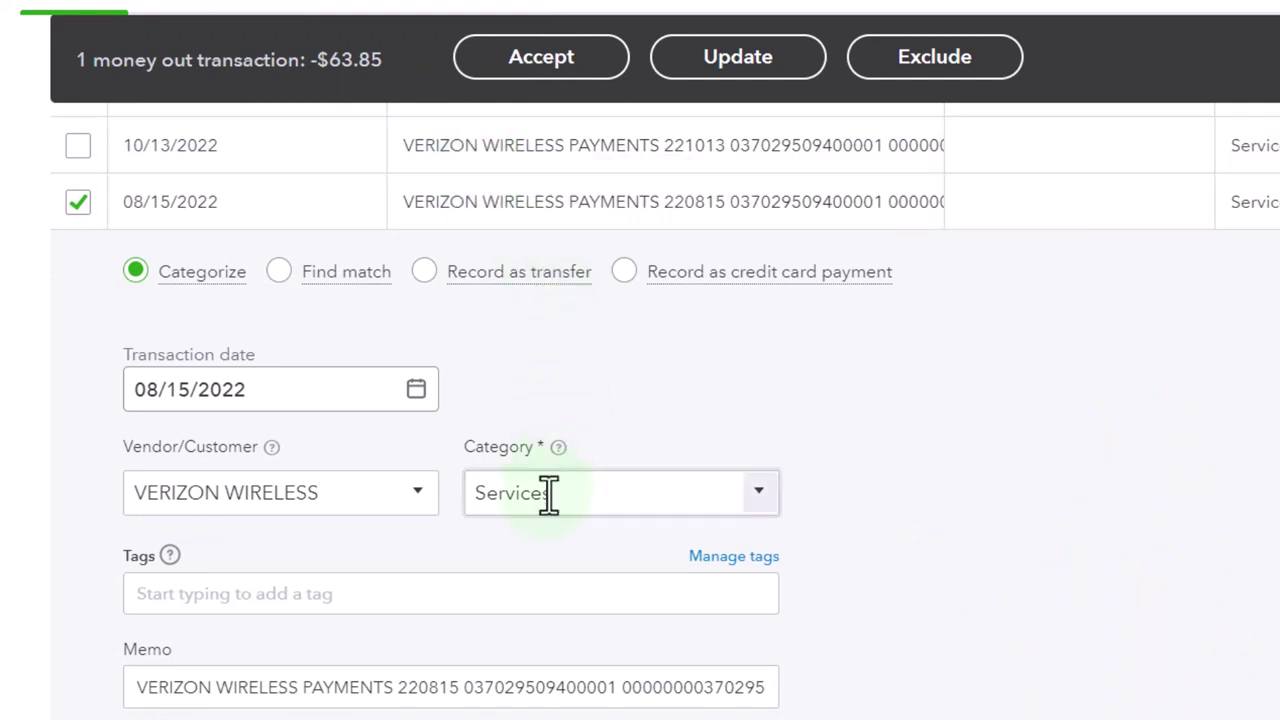
# - Start a new category account for the transaction with account type Expenses and detail type Utilities
pyautogui.click(758, 493)
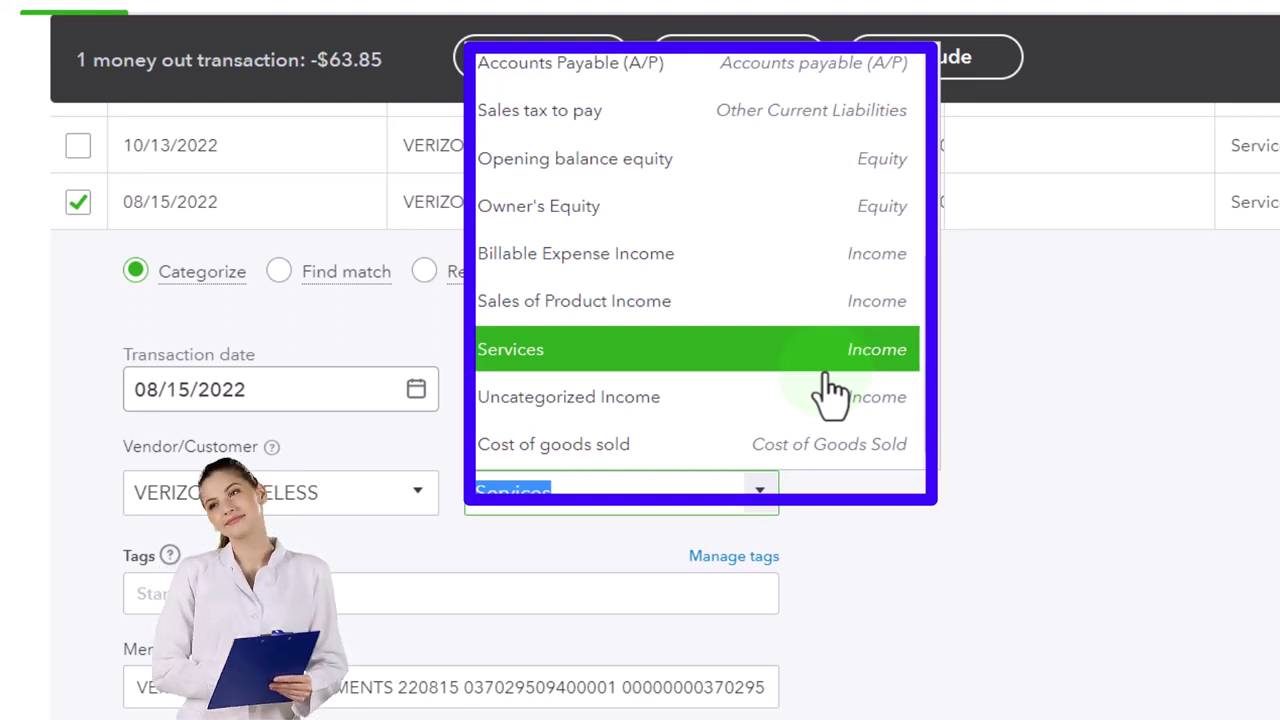
pyautogui.scroll(5, 830, 390)
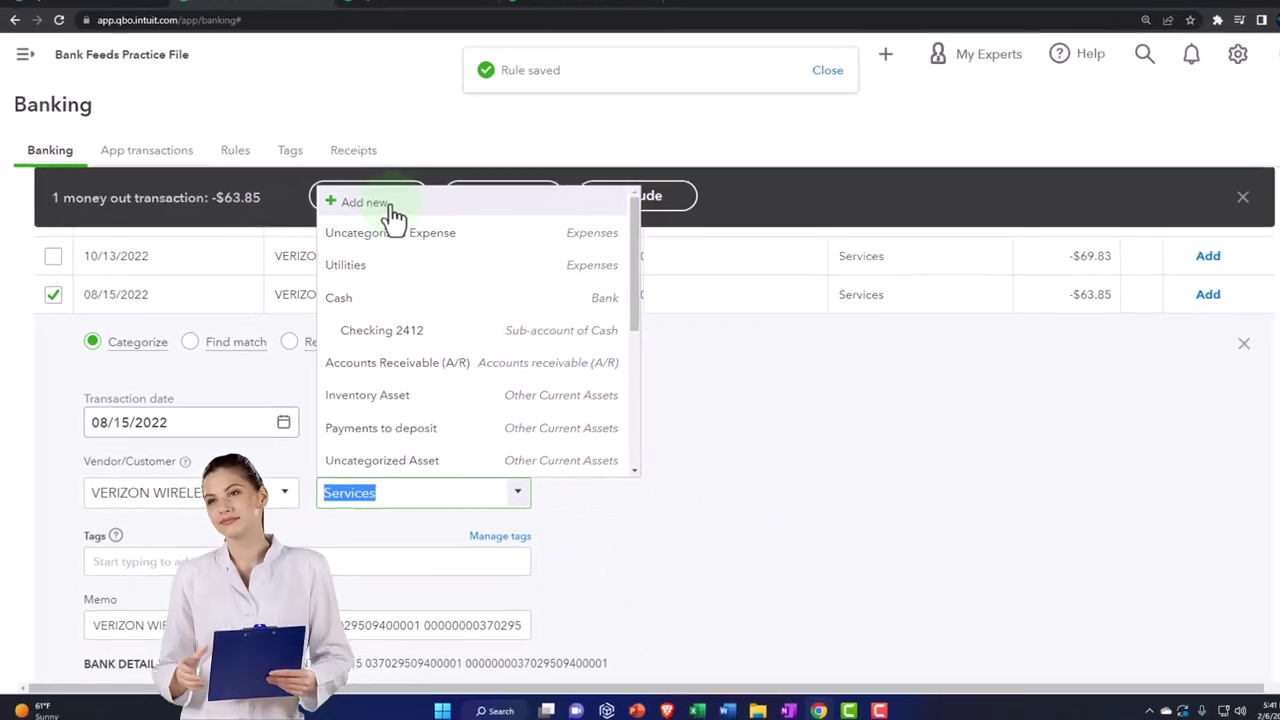
pyautogui.click(370, 201)
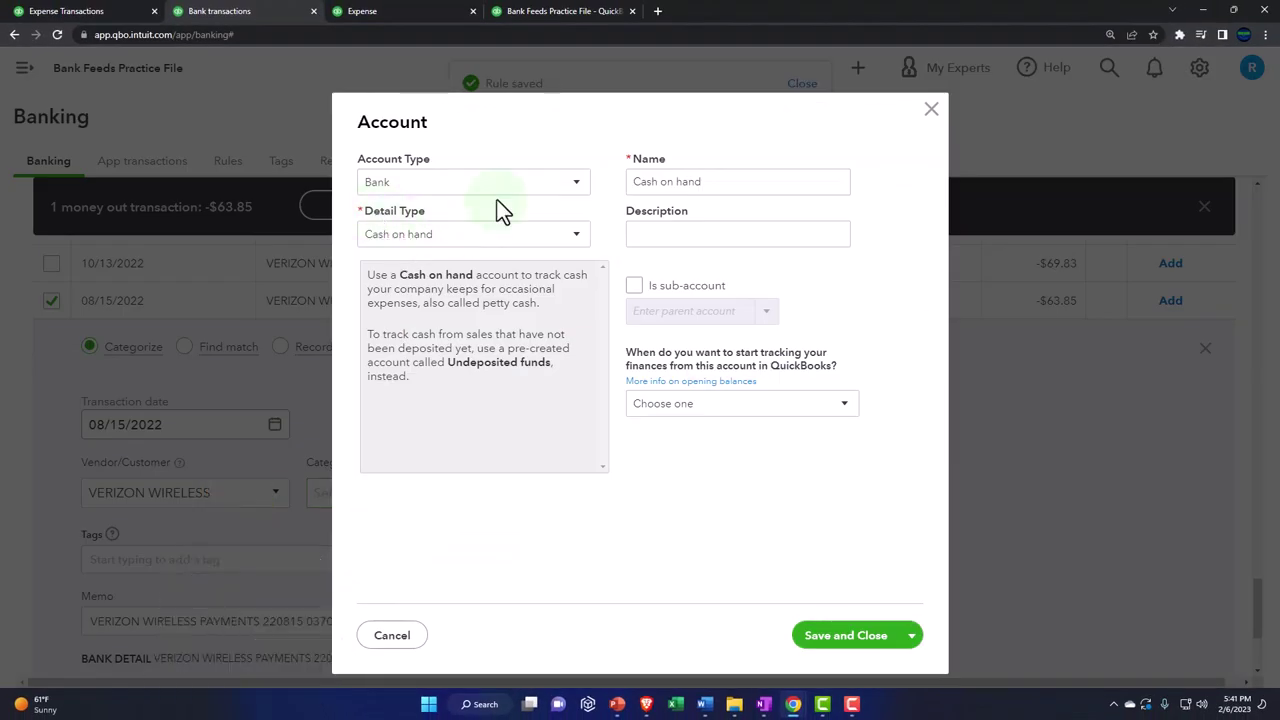
pyautogui.click(499, 190)
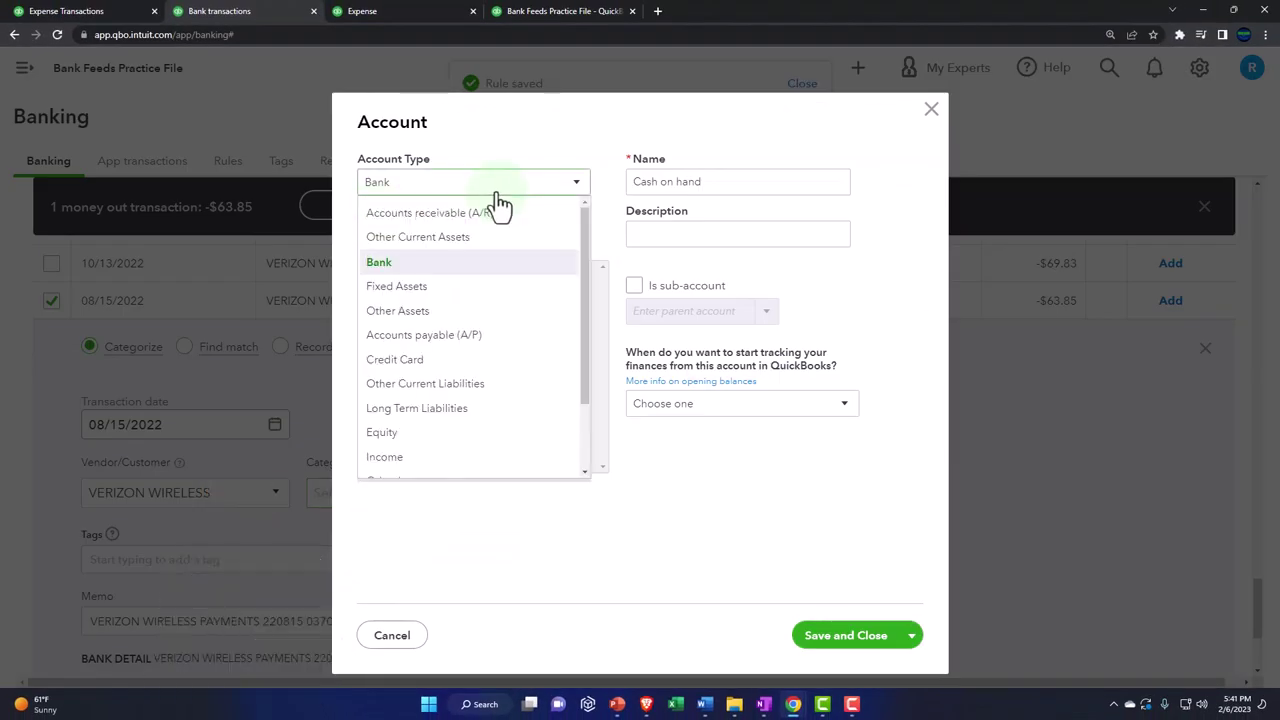
pyautogui.scroll(-3, 503, 290)
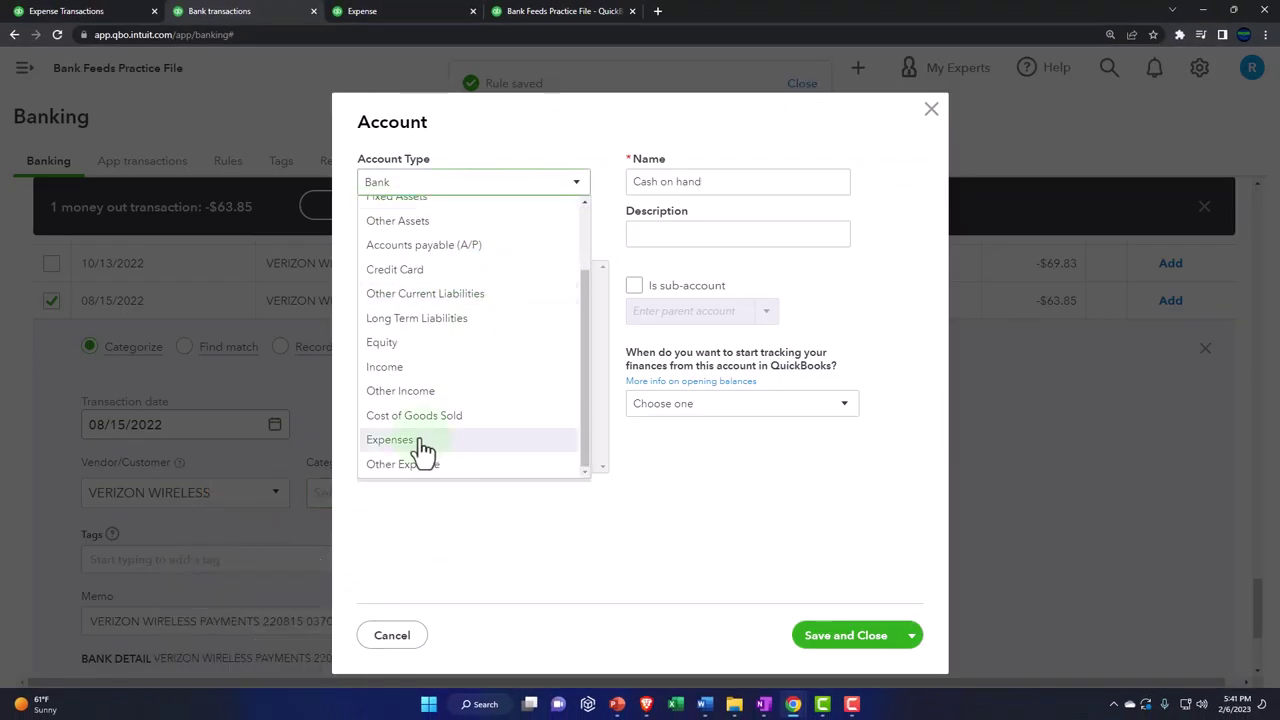
pyautogui.click(390, 440)
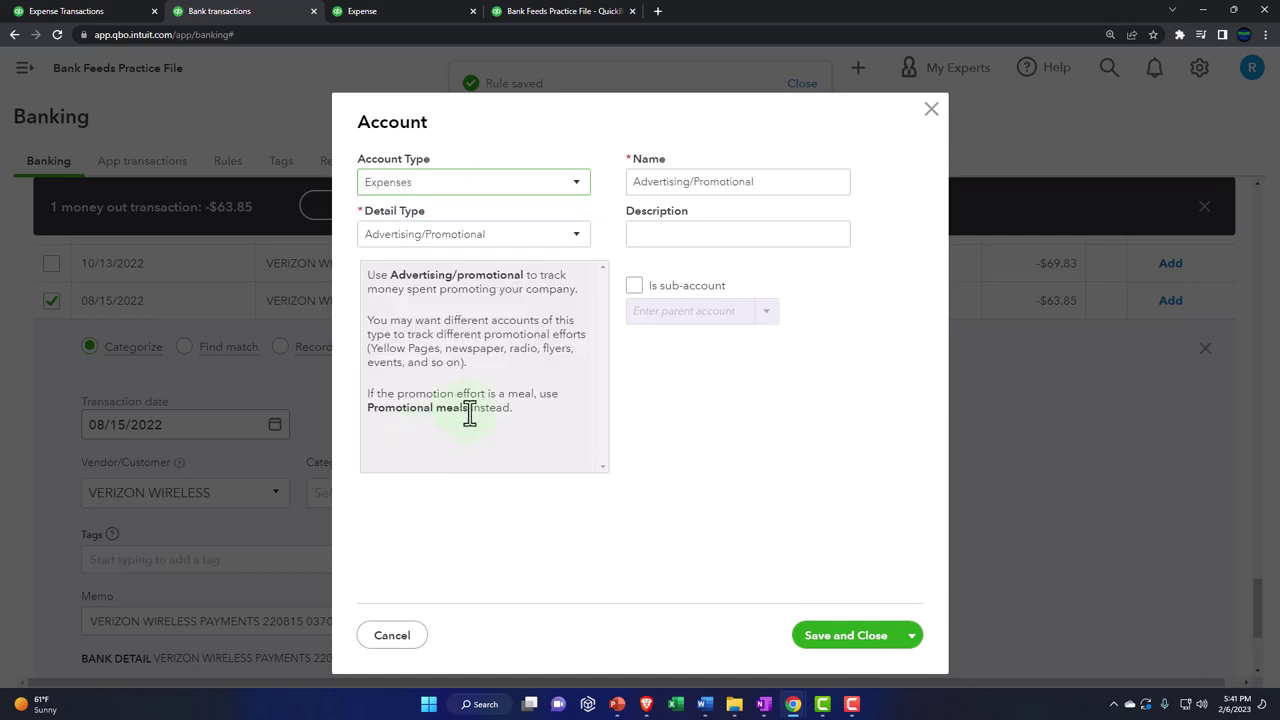
pyautogui.click(580, 238)
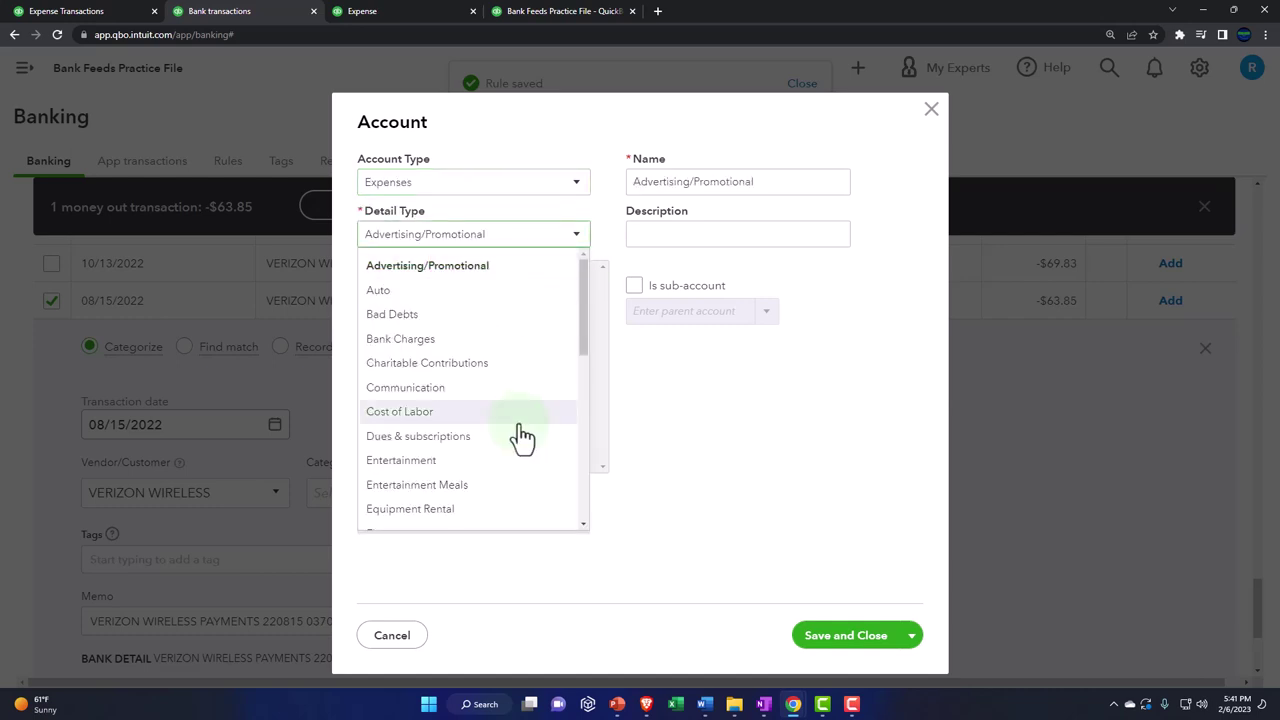
pyautogui.scroll(-10, 534, 423)
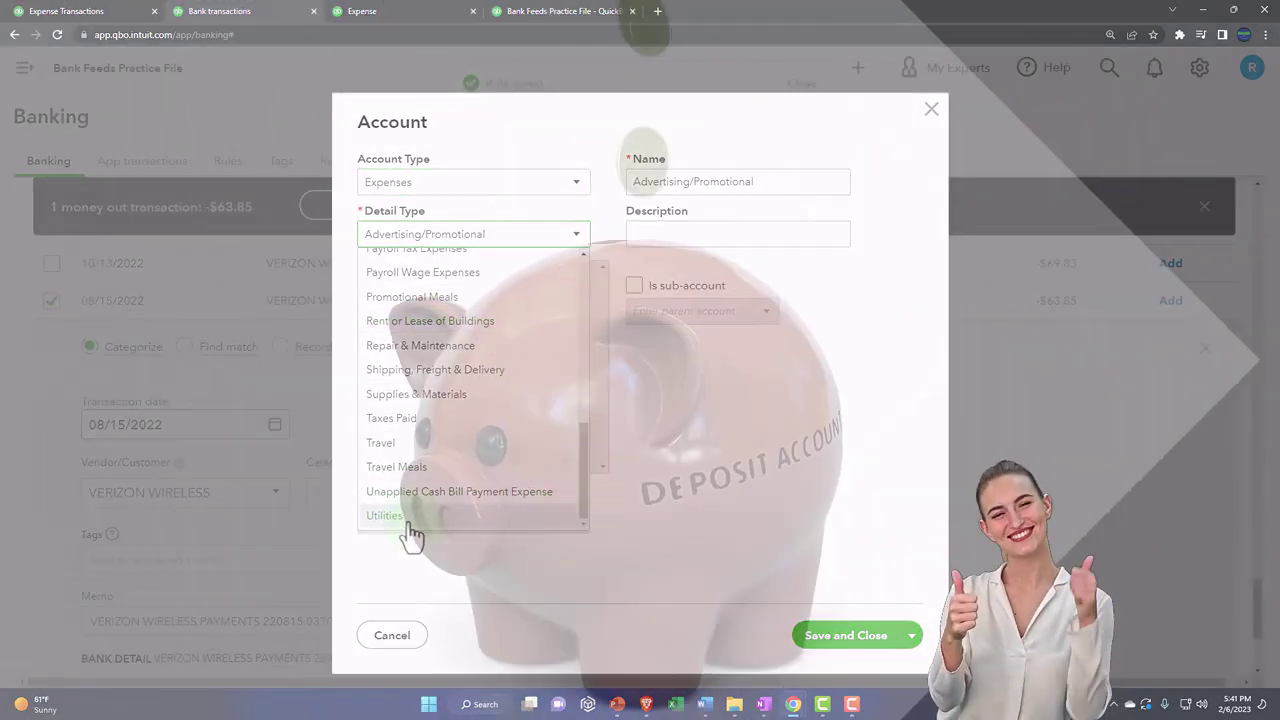
pyautogui.click(400, 516)
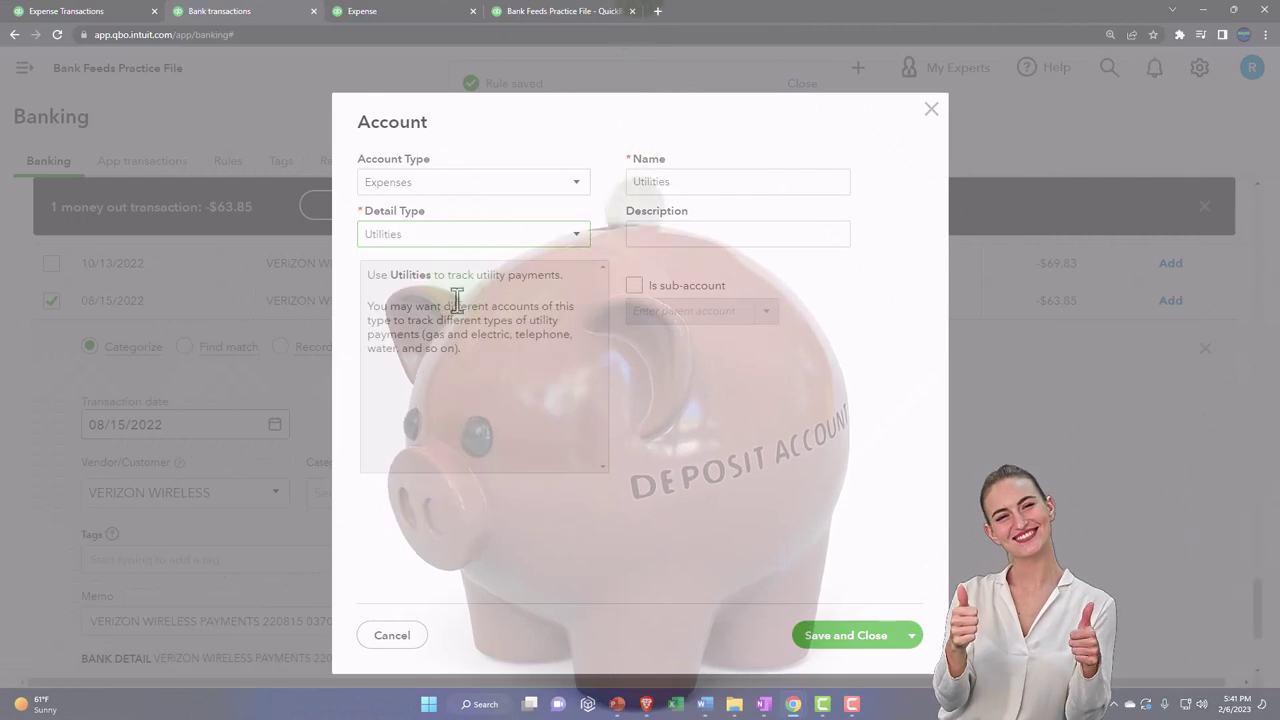
# - Name the new account Telephone and save it as the transaction's category
pyautogui.doubleClick(691, 184)
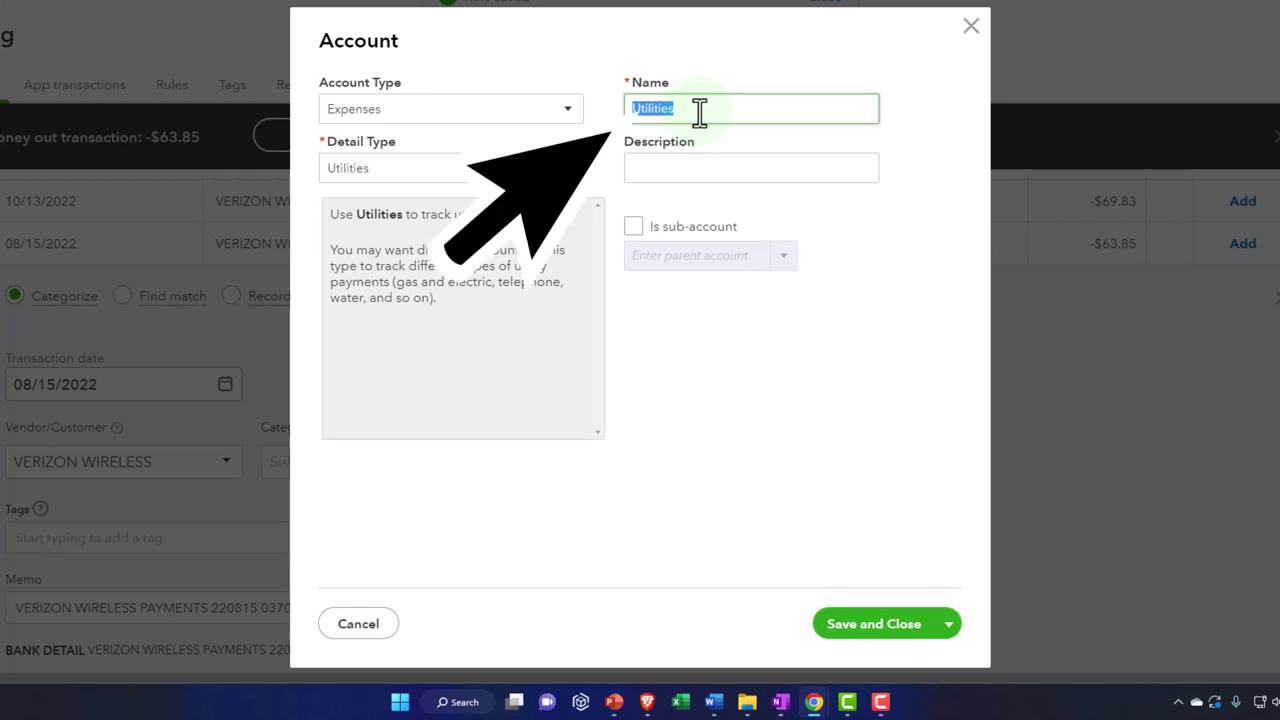
pyautogui.write('Tele')
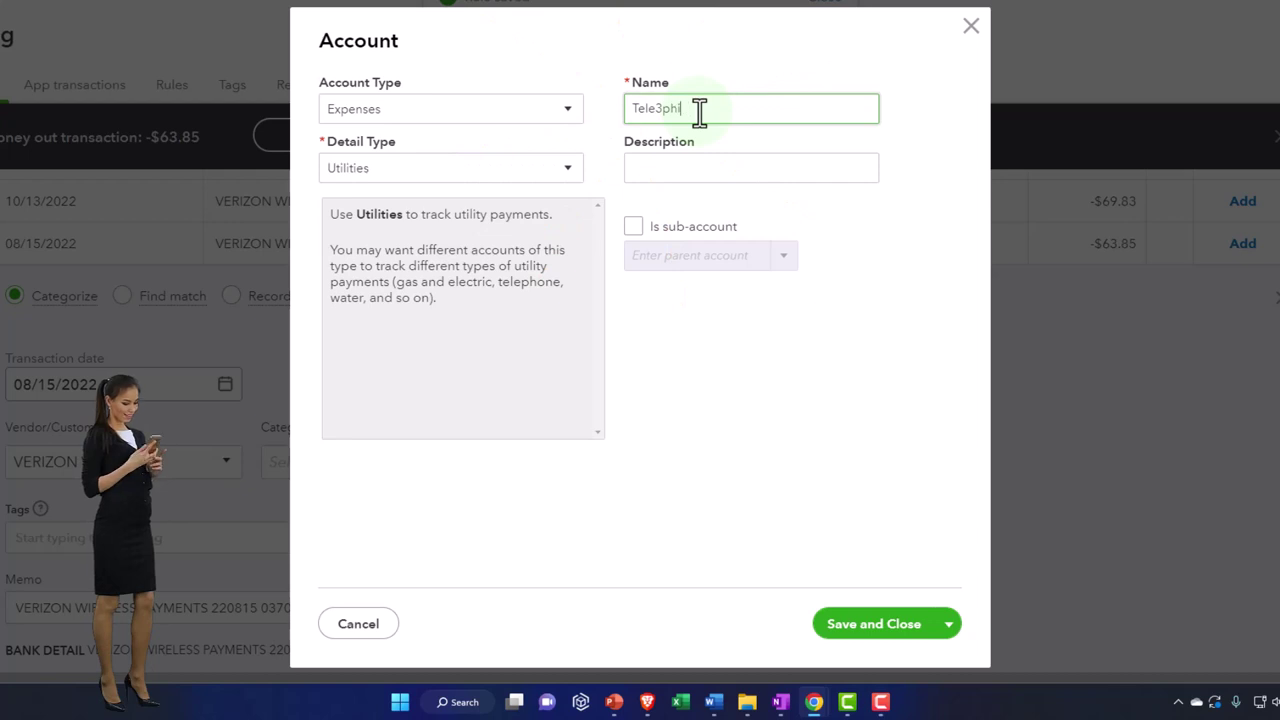
pyautogui.write('phone')
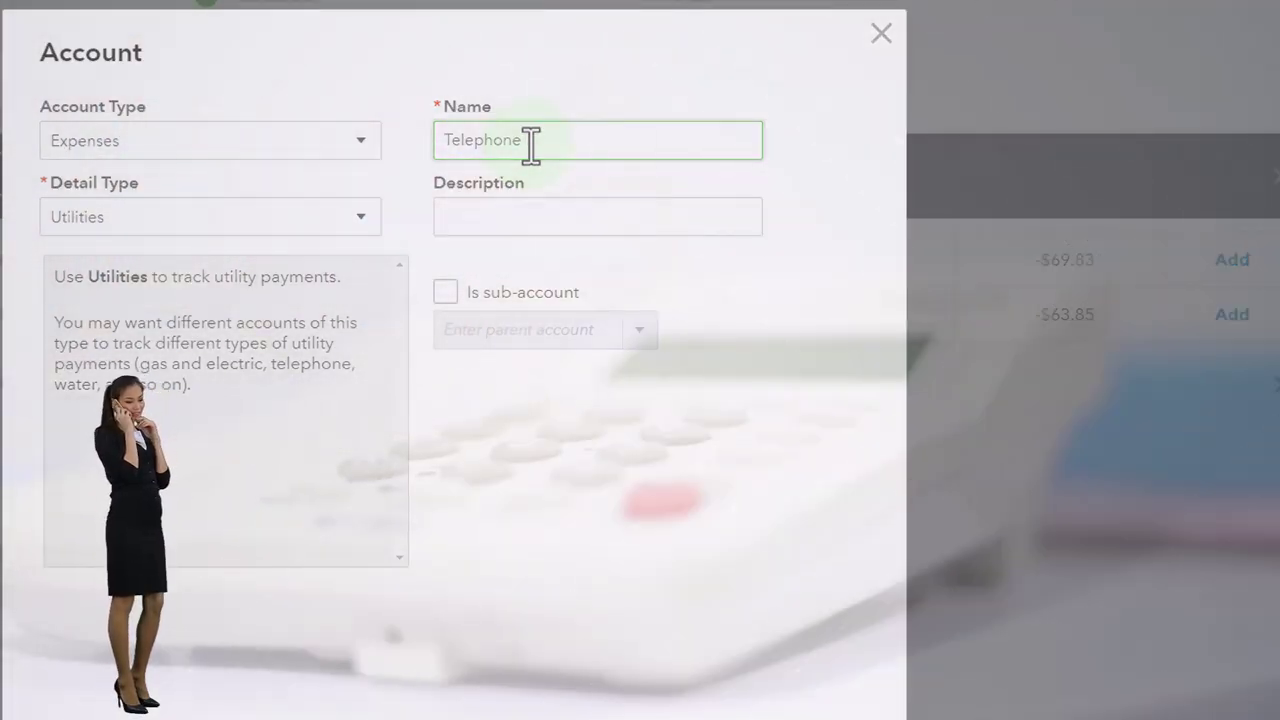
pyautogui.press('Tab')
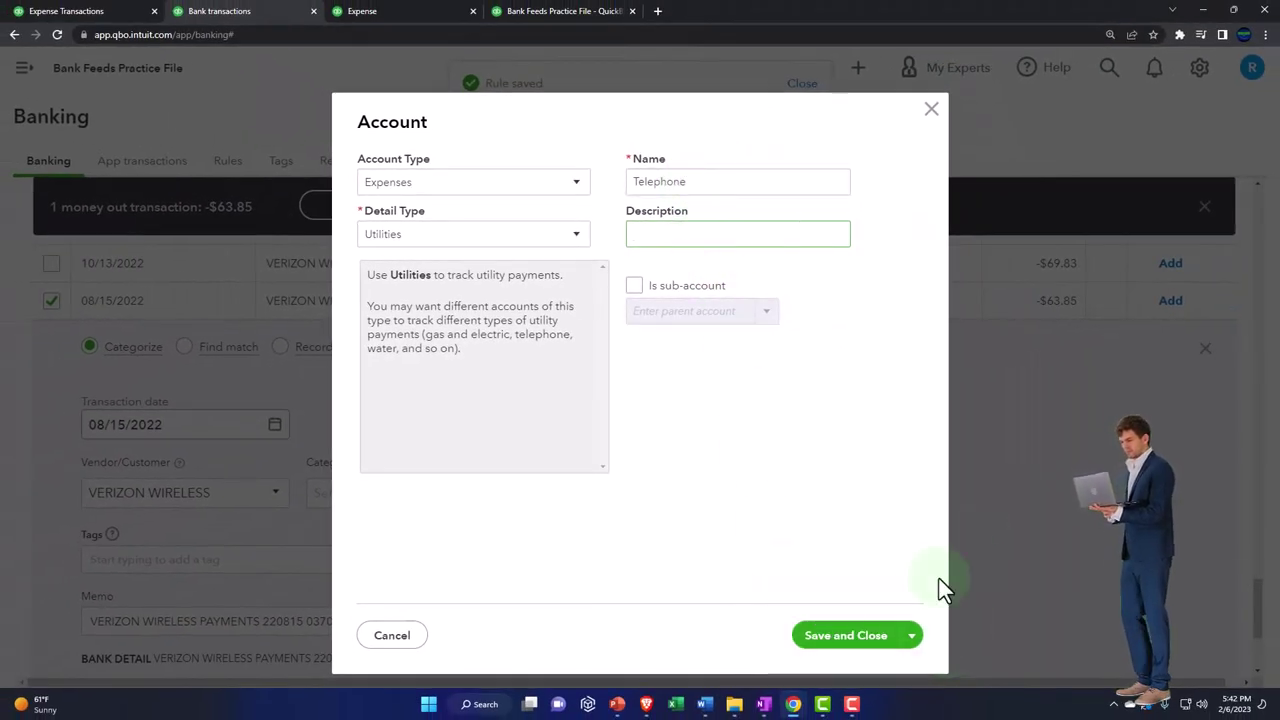
pyautogui.click(848, 638)
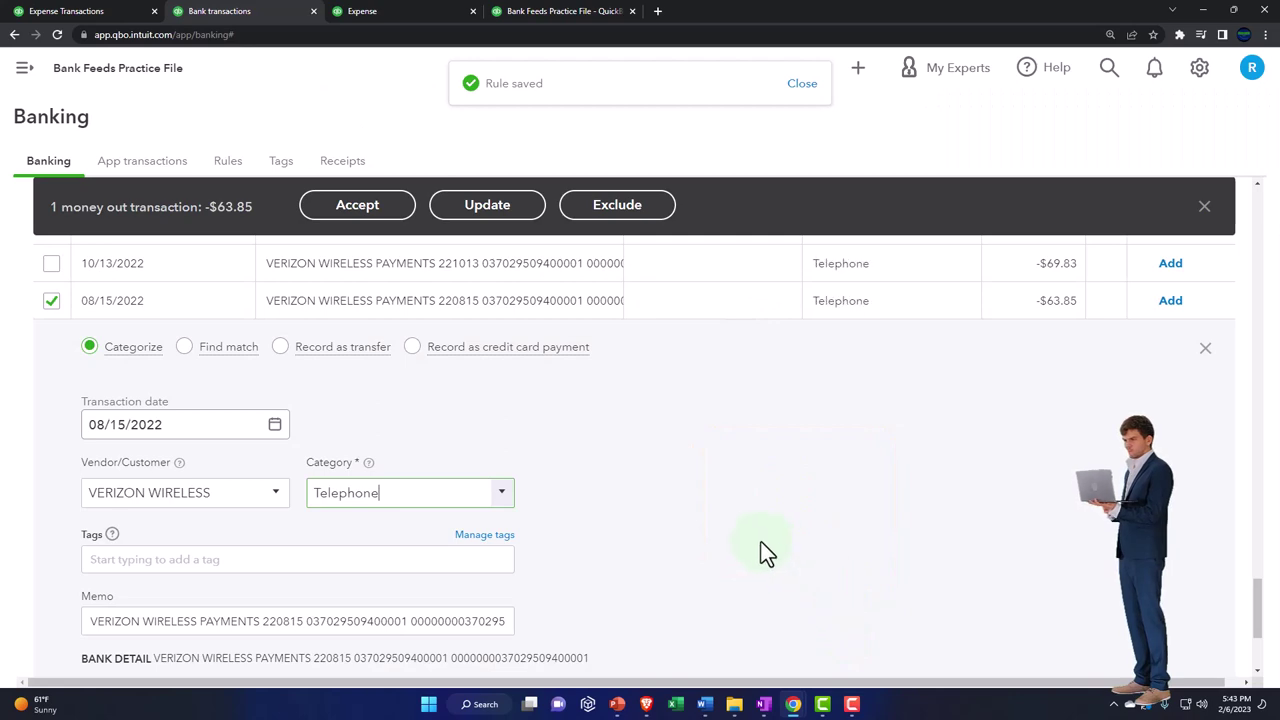
# - Create a rule from this transaction named VERIZON WIRELESS, keeping it on money out in all bank accounts
pyautogui.scroll(-1, 761, 542)
pyautogui.click(180, 493)
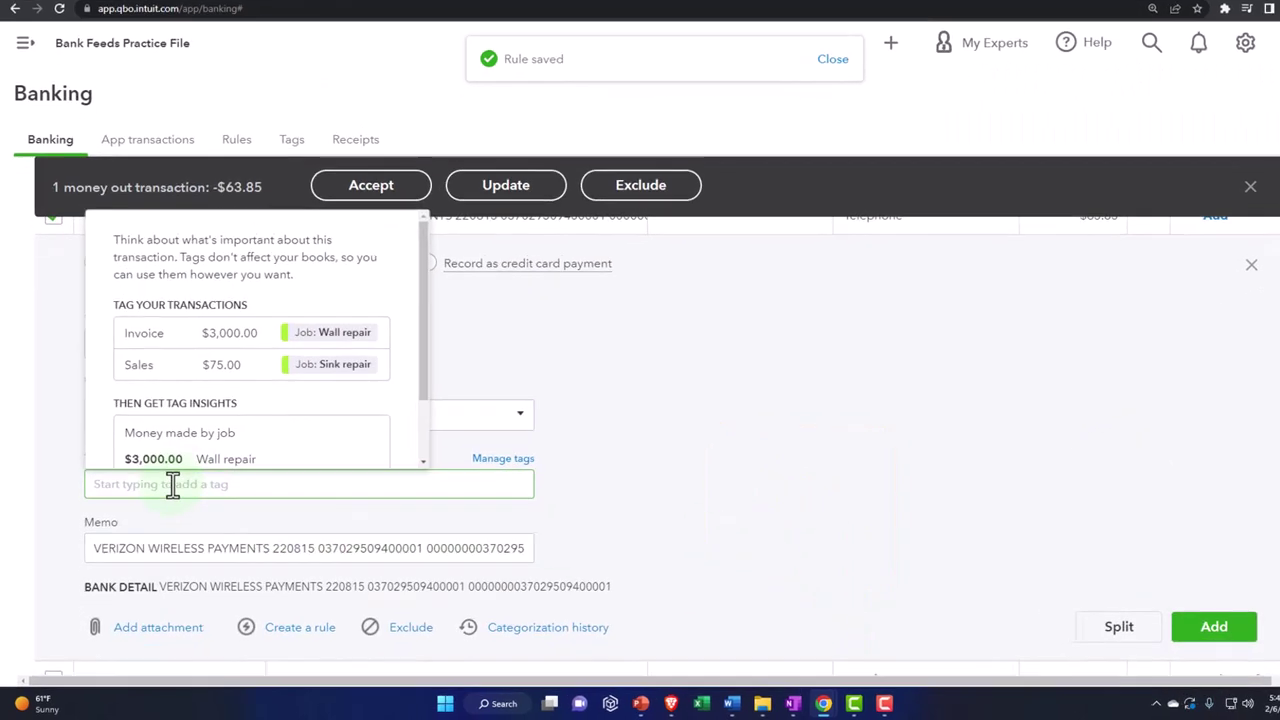
pyautogui.press('Tab')
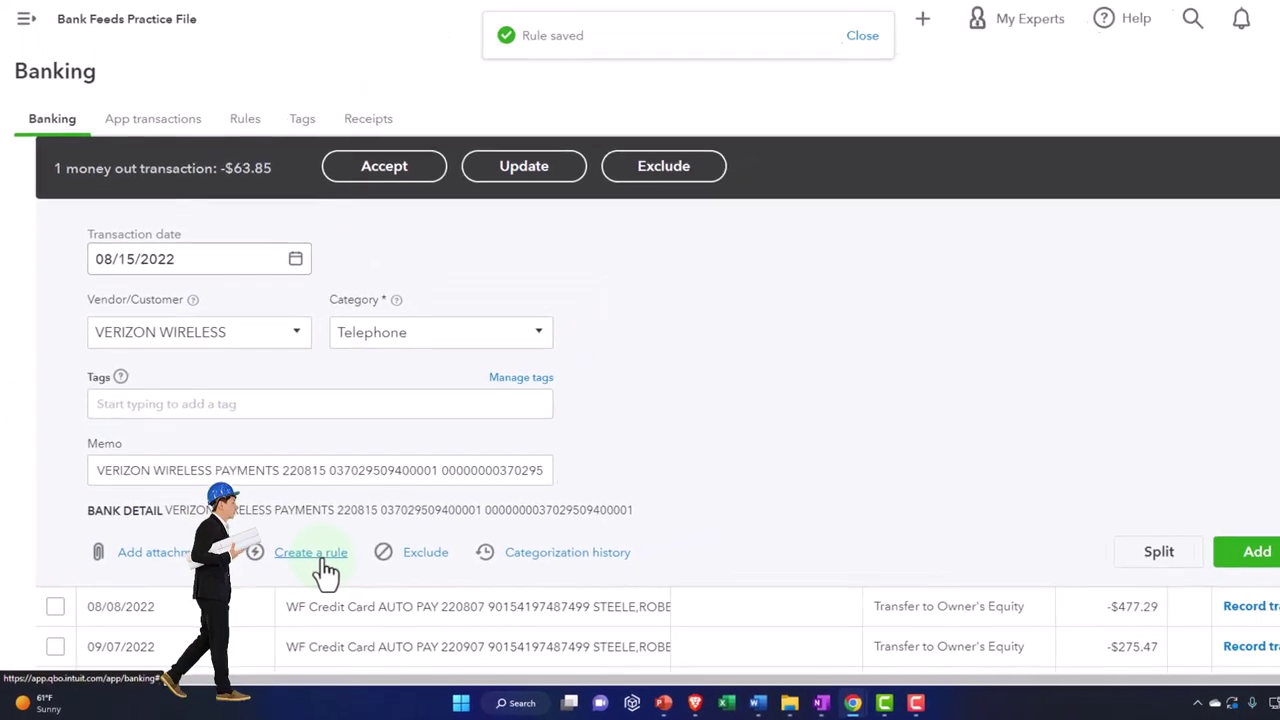
pyautogui.click(318, 556)
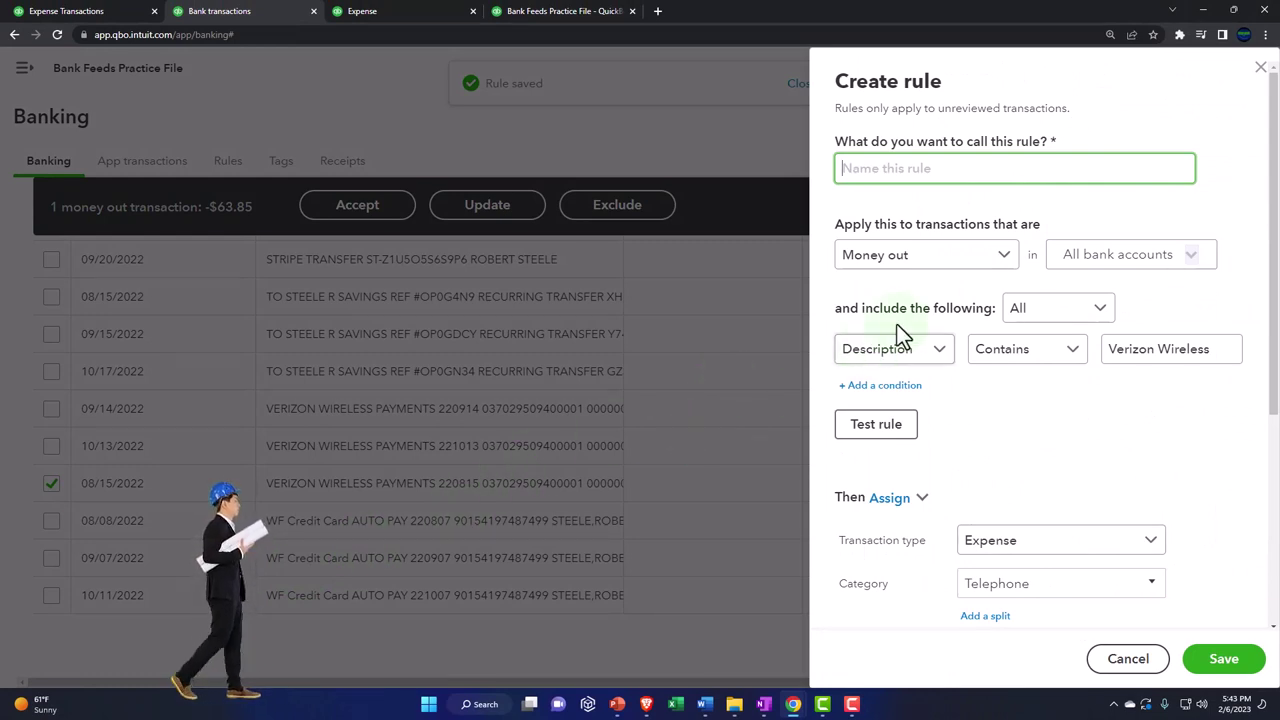
pyautogui.write('VERIZON WIRELESS')
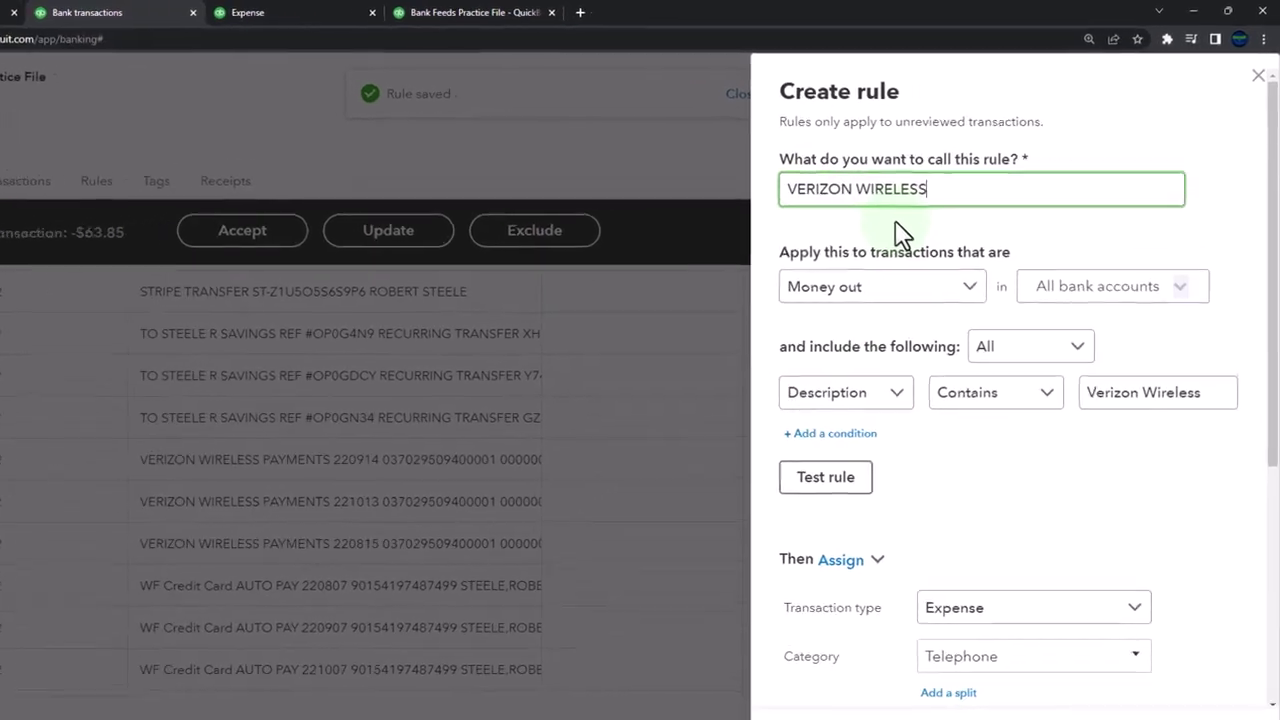
pyautogui.press('Tab')
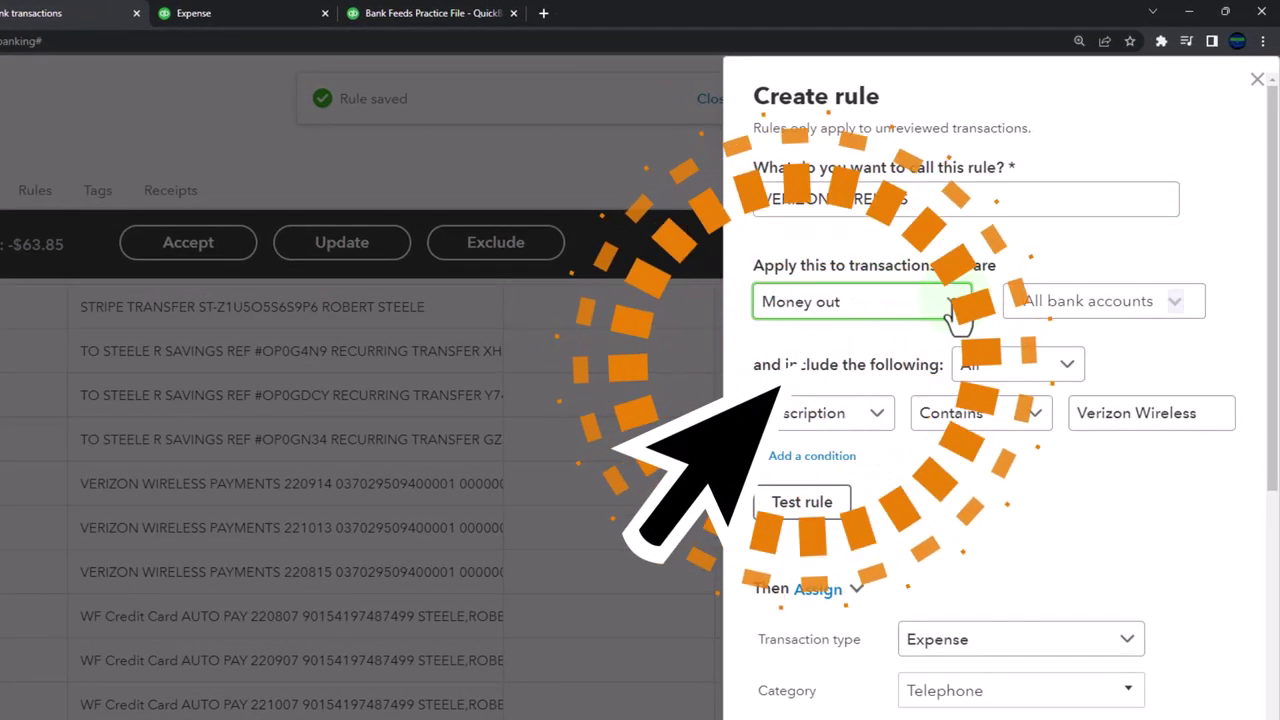
pyautogui.click(1172, 305)
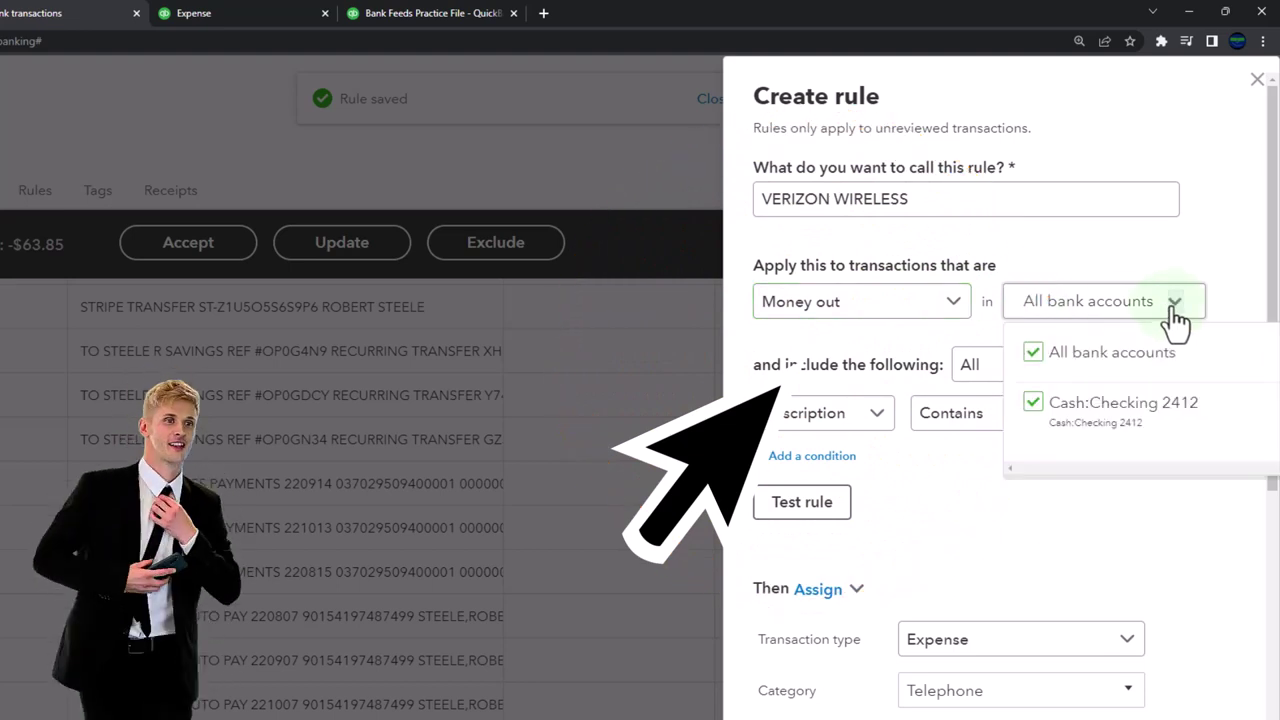
pyautogui.click(1176, 320)
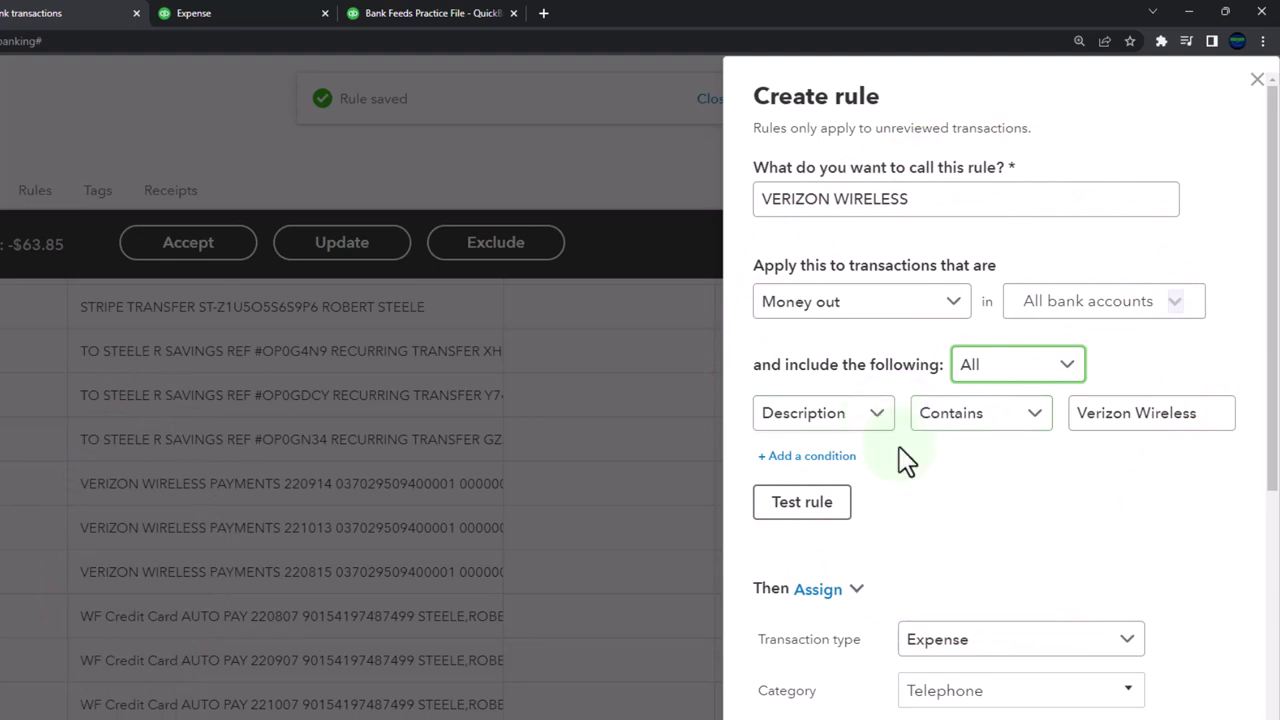
# - Set the rule's condition to Bank text contains Verizon Wireless and test the rule
pyautogui.press('Tab')
pyautogui.press('Down')
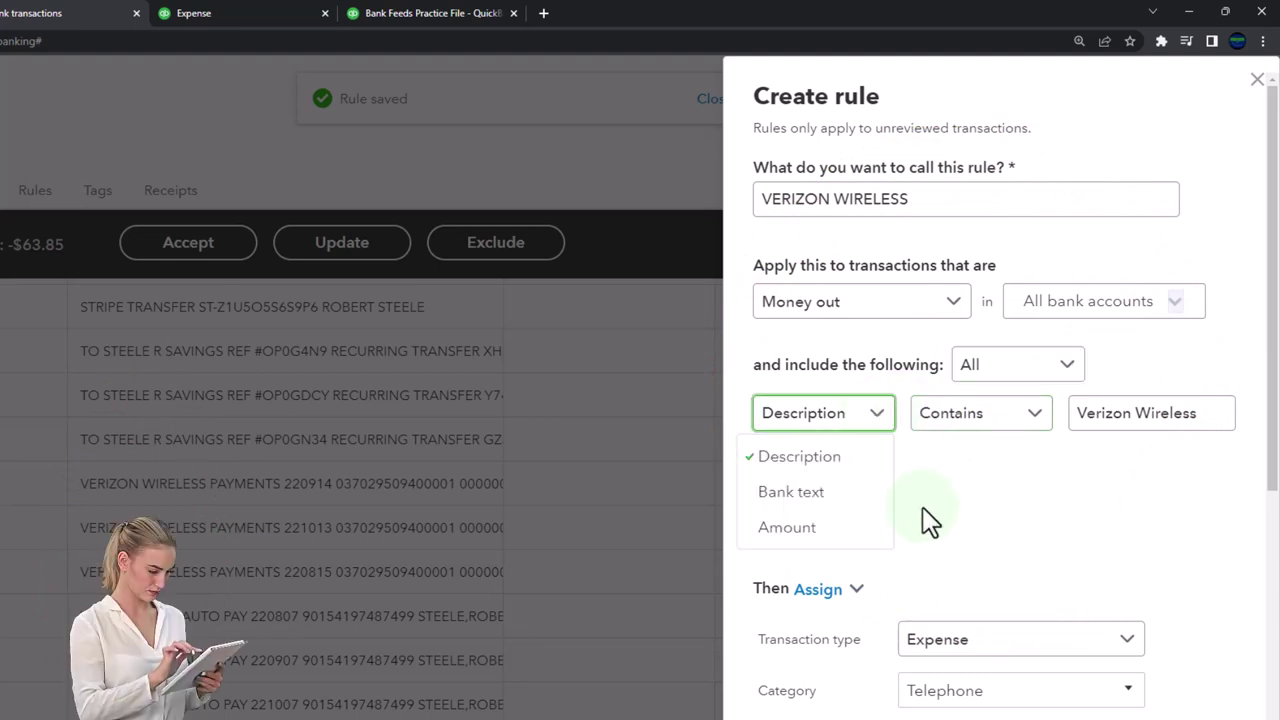
pyautogui.click(843, 505)
pyautogui.click(1030, 430)
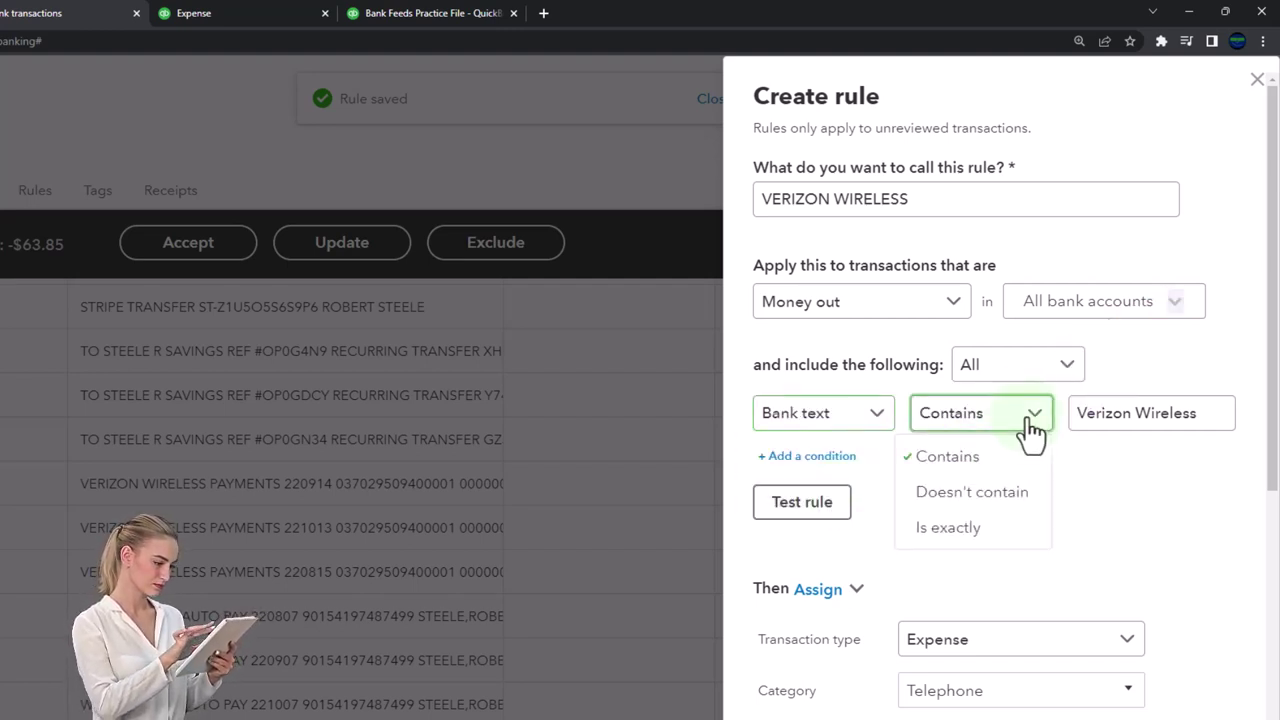
pyautogui.click(1138, 420)
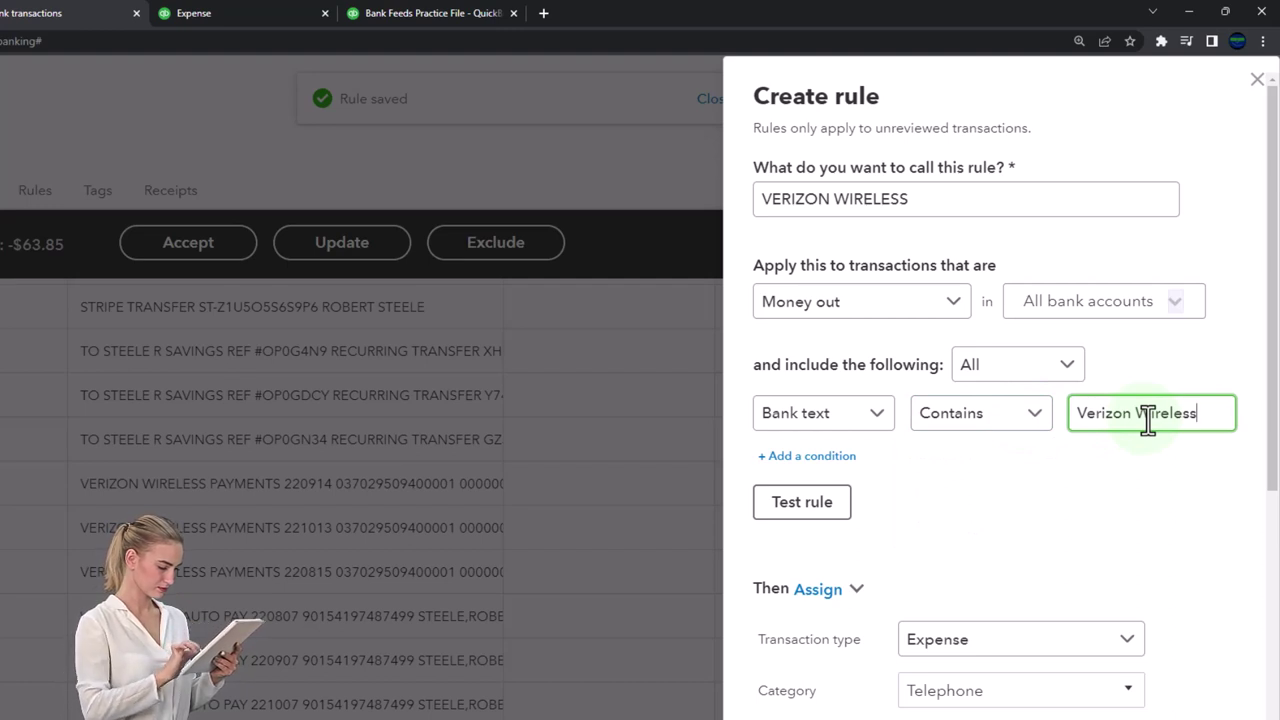
pyautogui.click(818, 512)
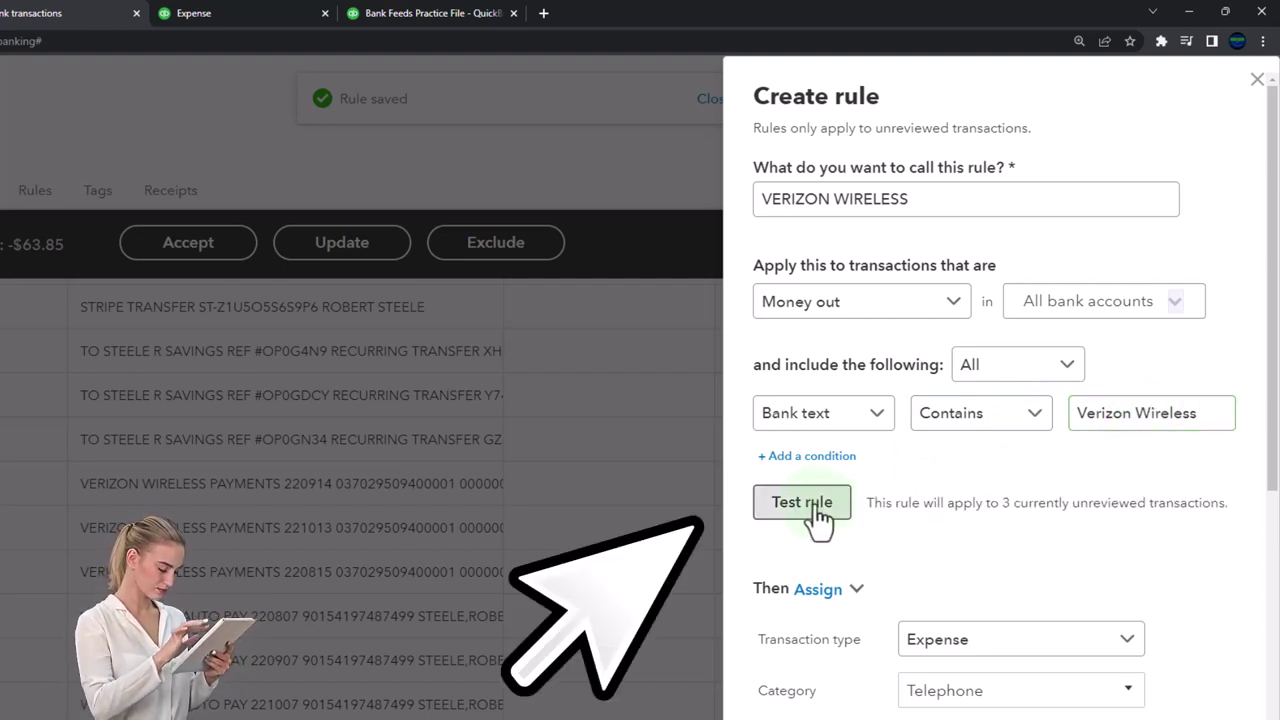
# - Review the rule's Expense type, Telephone category and VERIZON WIRELESS payee, and save the rule with auto-add off
pyautogui.scroll(-3, 1048, 520)
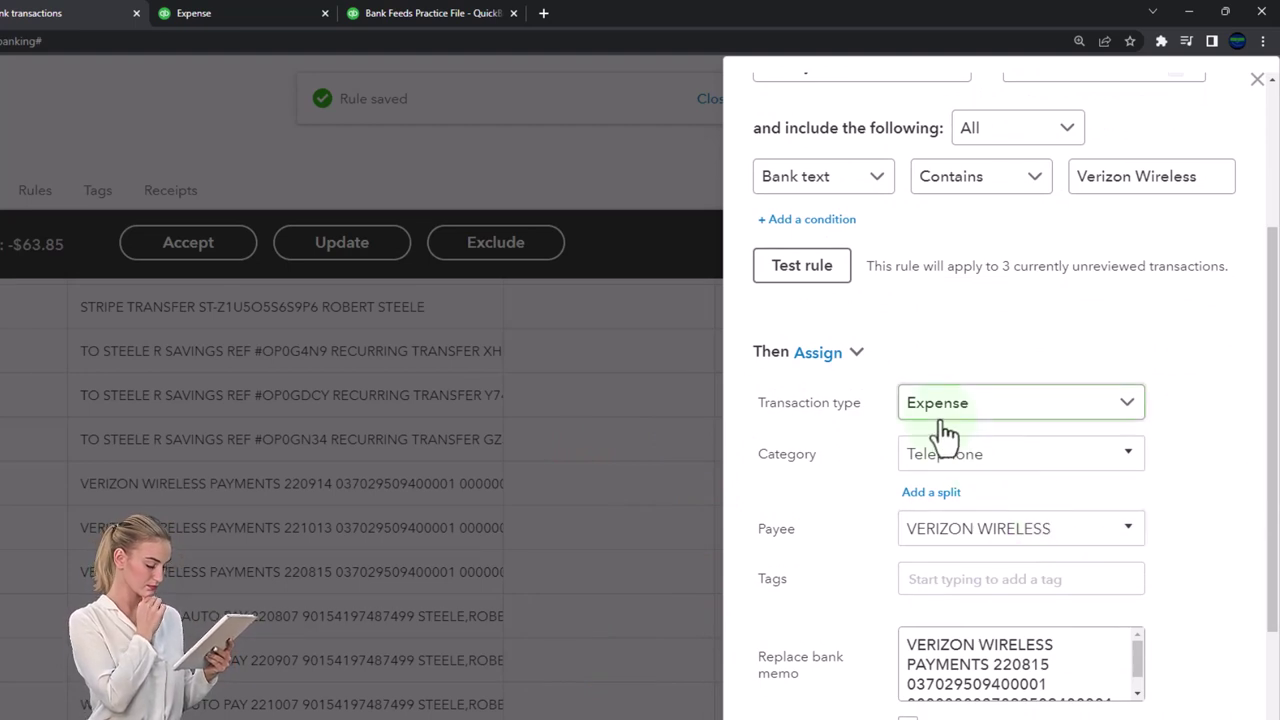
pyautogui.scroll(-1, 838, 515)
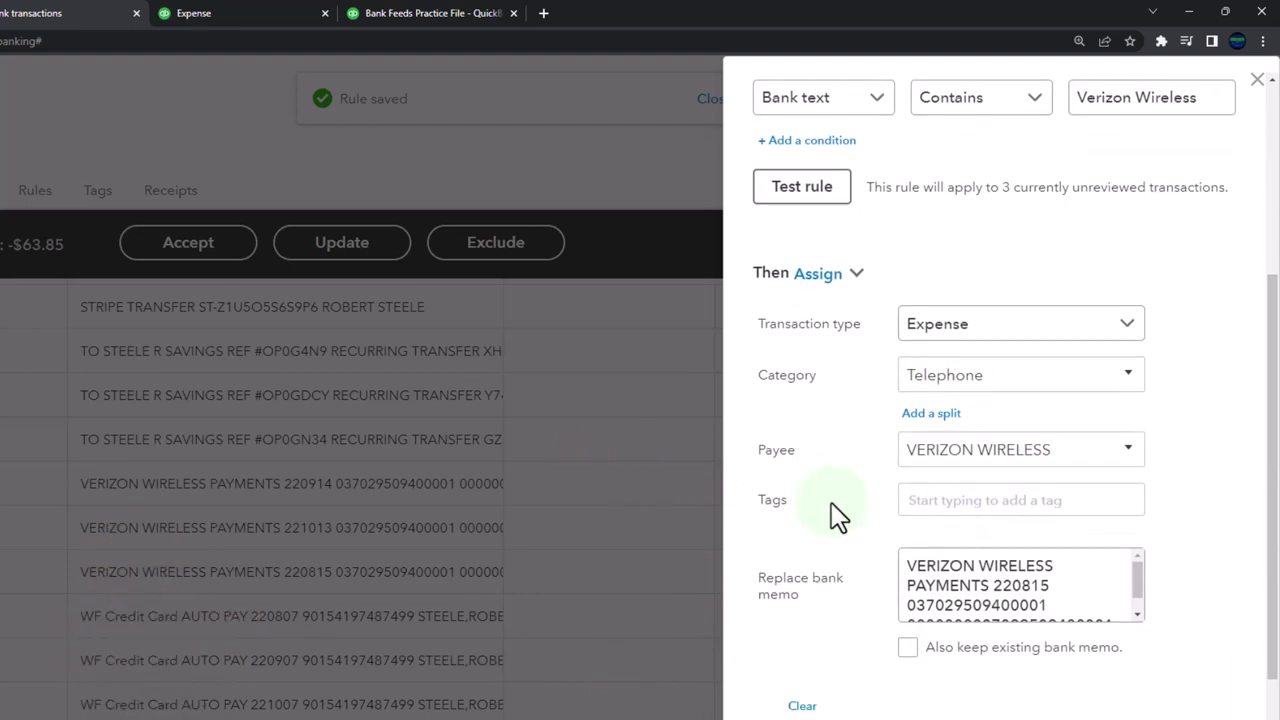
pyautogui.scroll(-1, 831, 502)
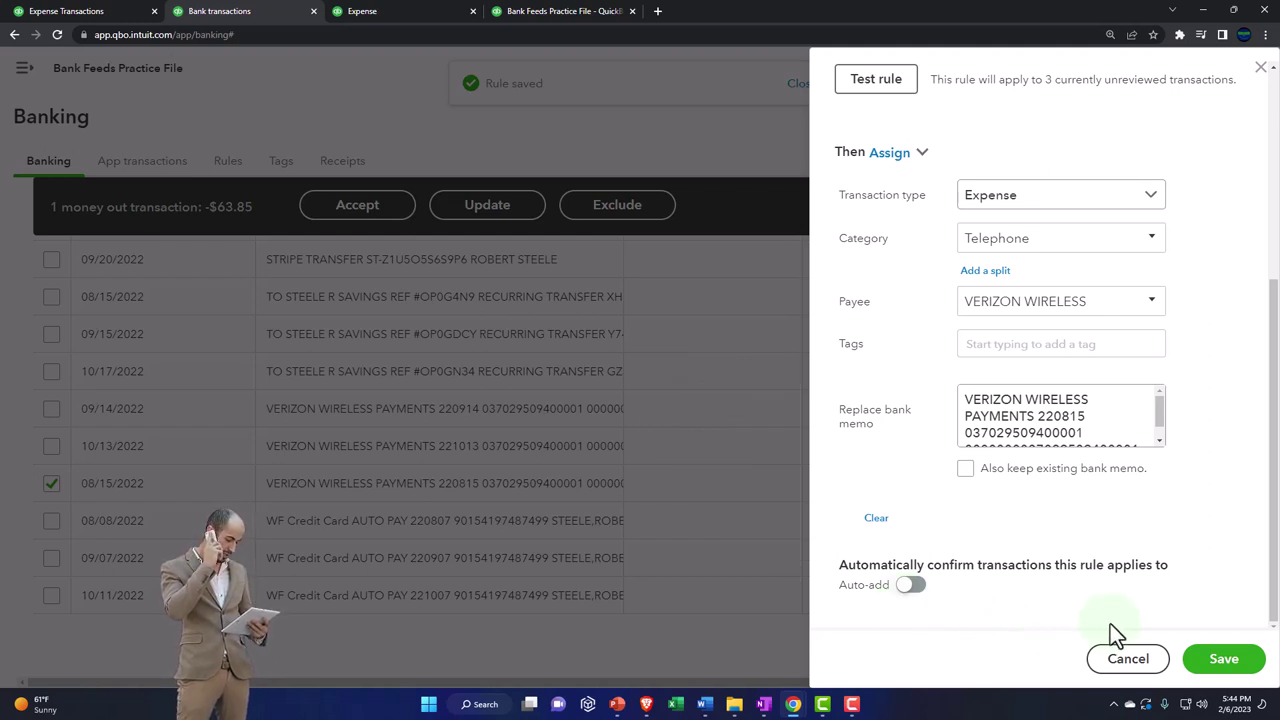
pyautogui.click(1224, 659)
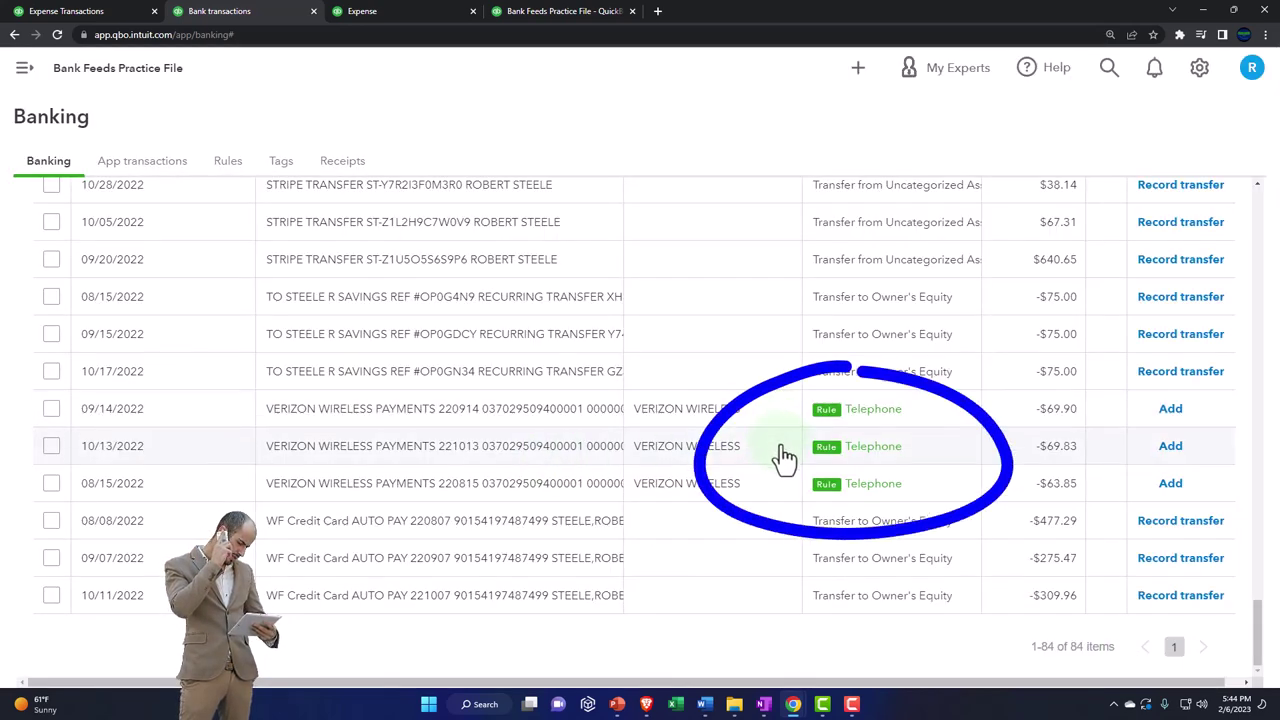
# - Filter the checking account's transactions for review to show only those with a rule applied
pyautogui.scroll(5, 655, 495)
pyautogui.scroll(20, 648, 485)
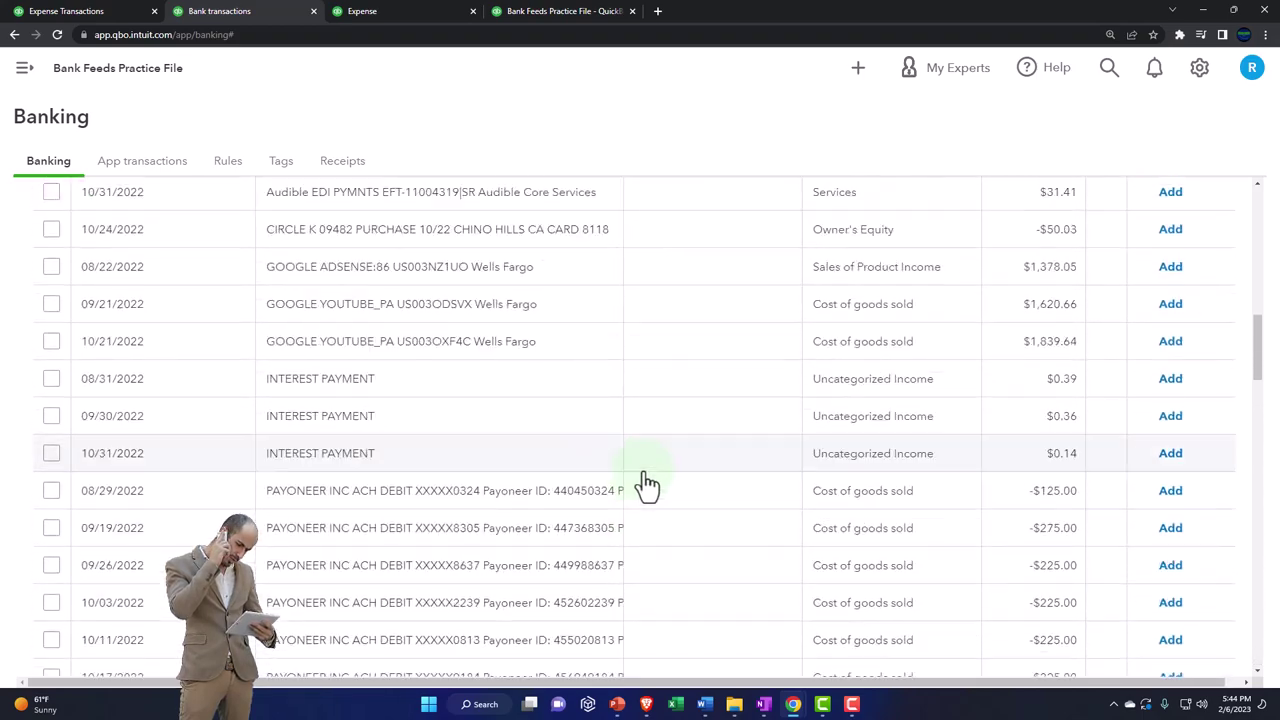
pyautogui.click(293, 500)
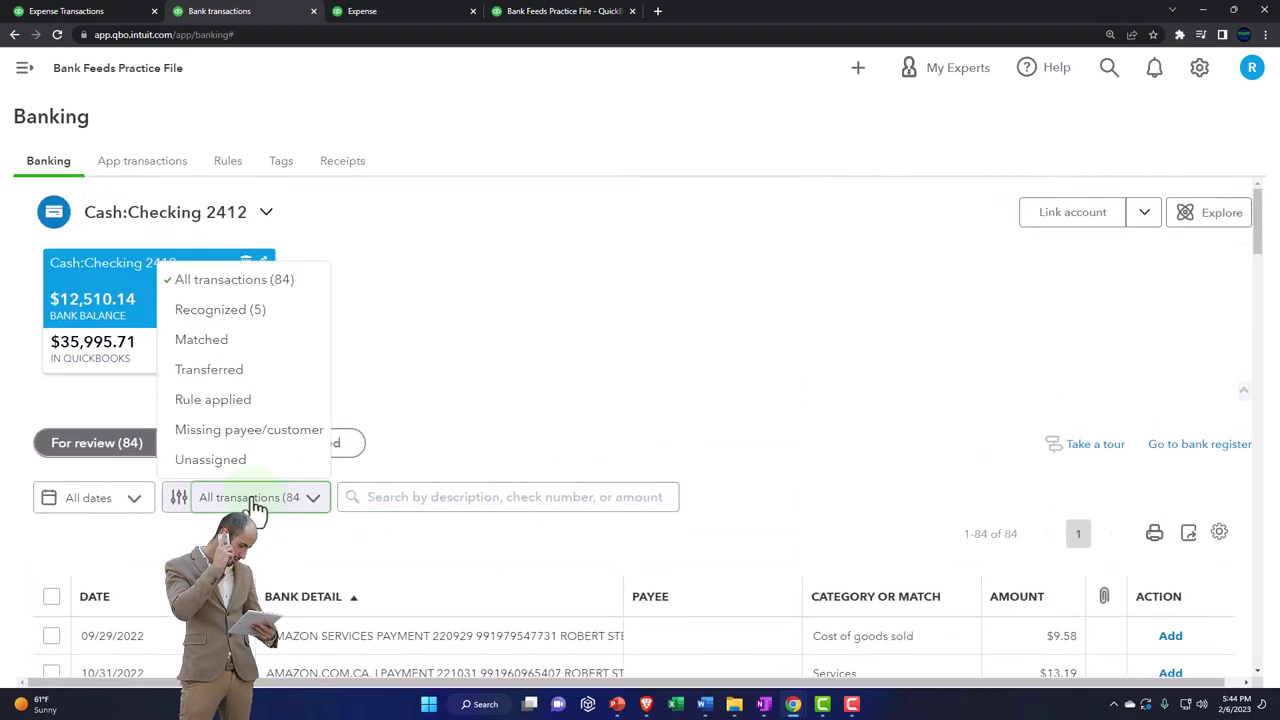
pyautogui.click(238, 402)
pyautogui.scroll(-2, 474, 420)
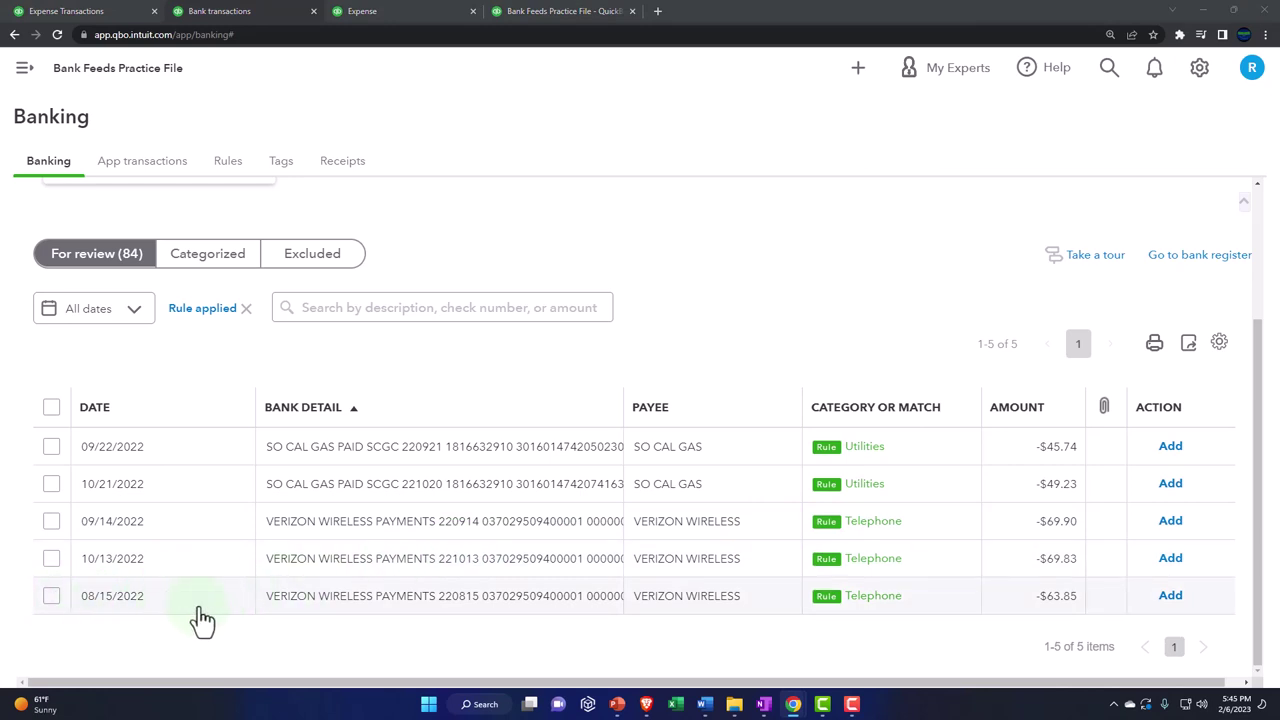
# - Add the 08/15/2022 VERIZON WIRELESS payment to the books with its Telephone category
pyautogui.click(52, 597)
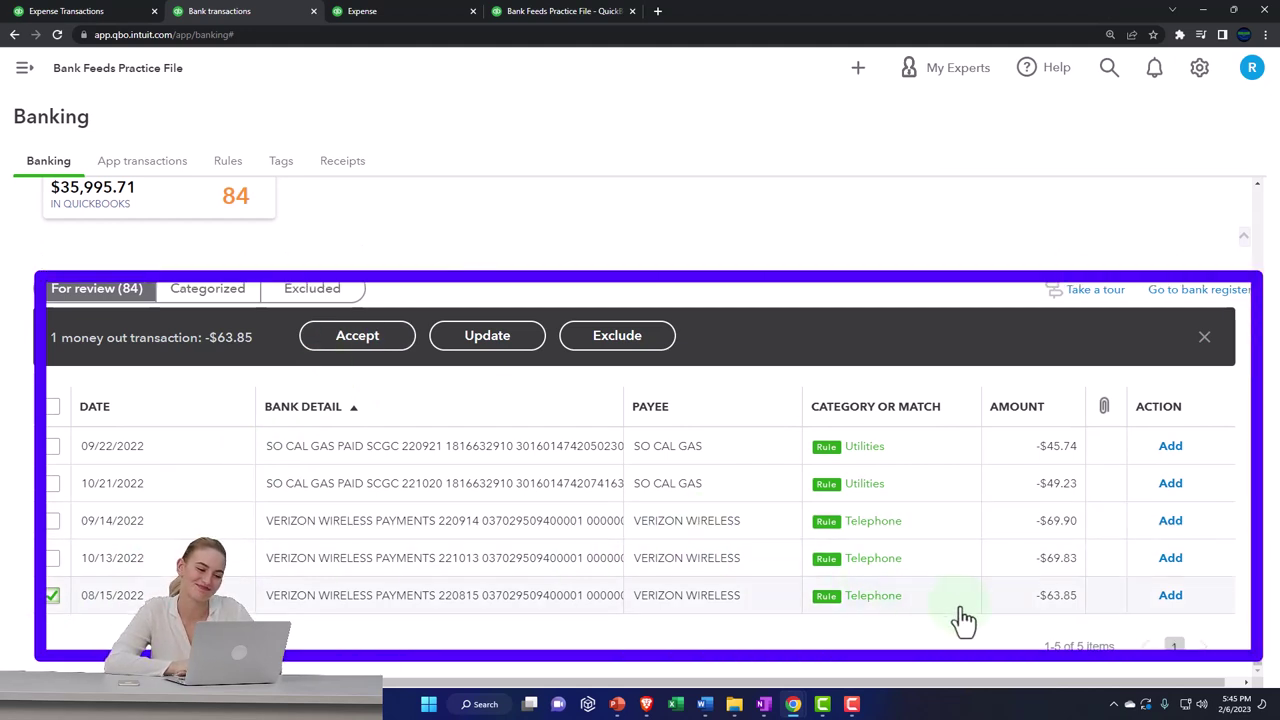
pyautogui.click(1170, 598)
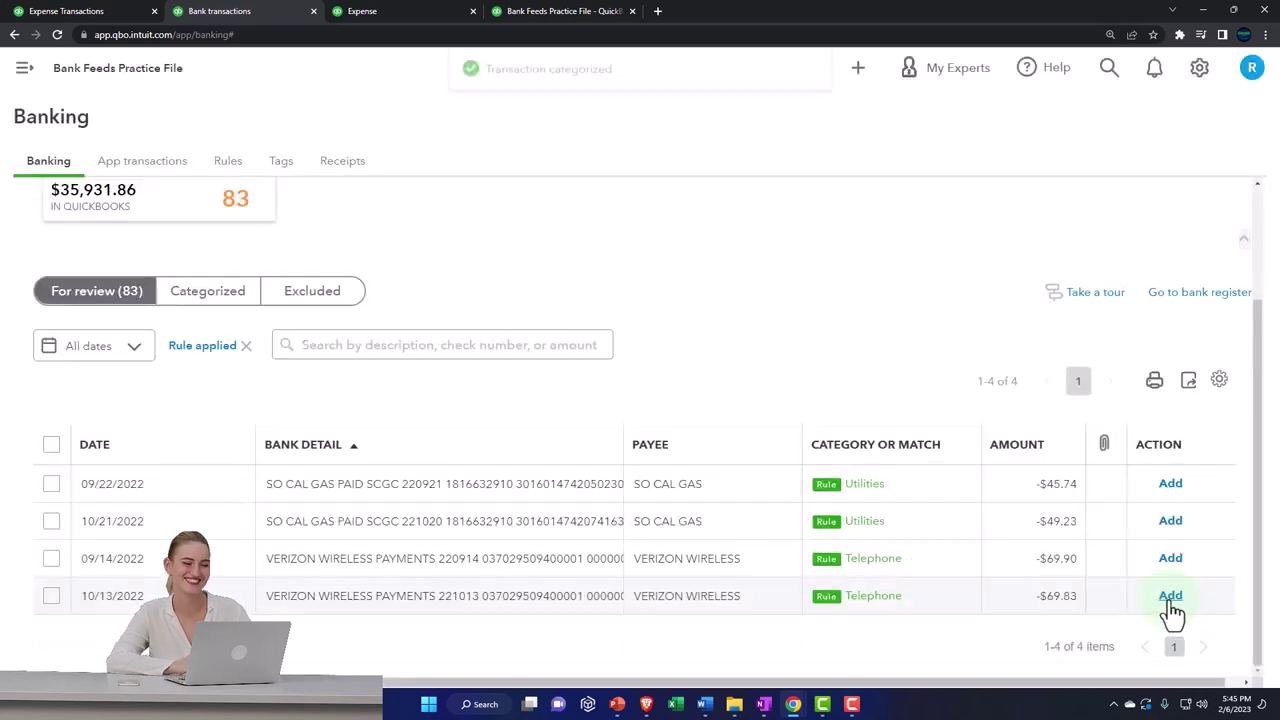
pyautogui.scroll(2, 390, 500)
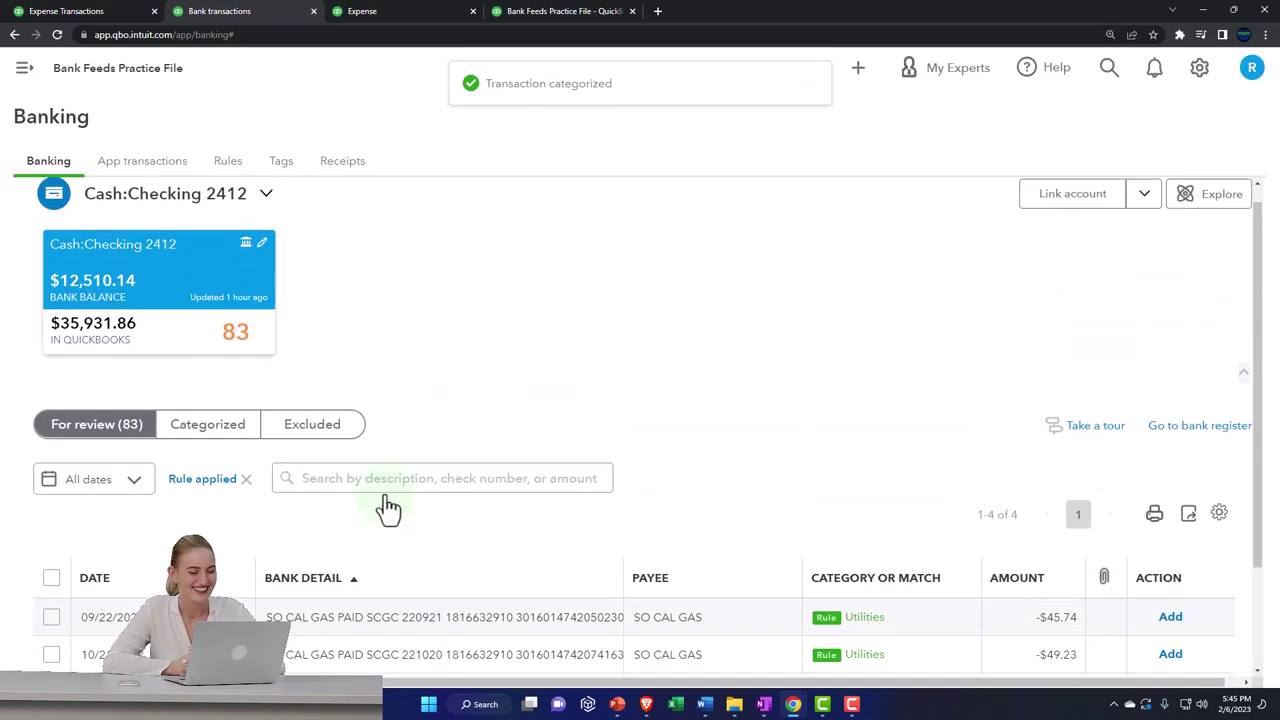
# - Review the bank rules list and the SO CAL GAS rule's settings without changes, and return to the bank transactions
pyautogui.click(238, 168)
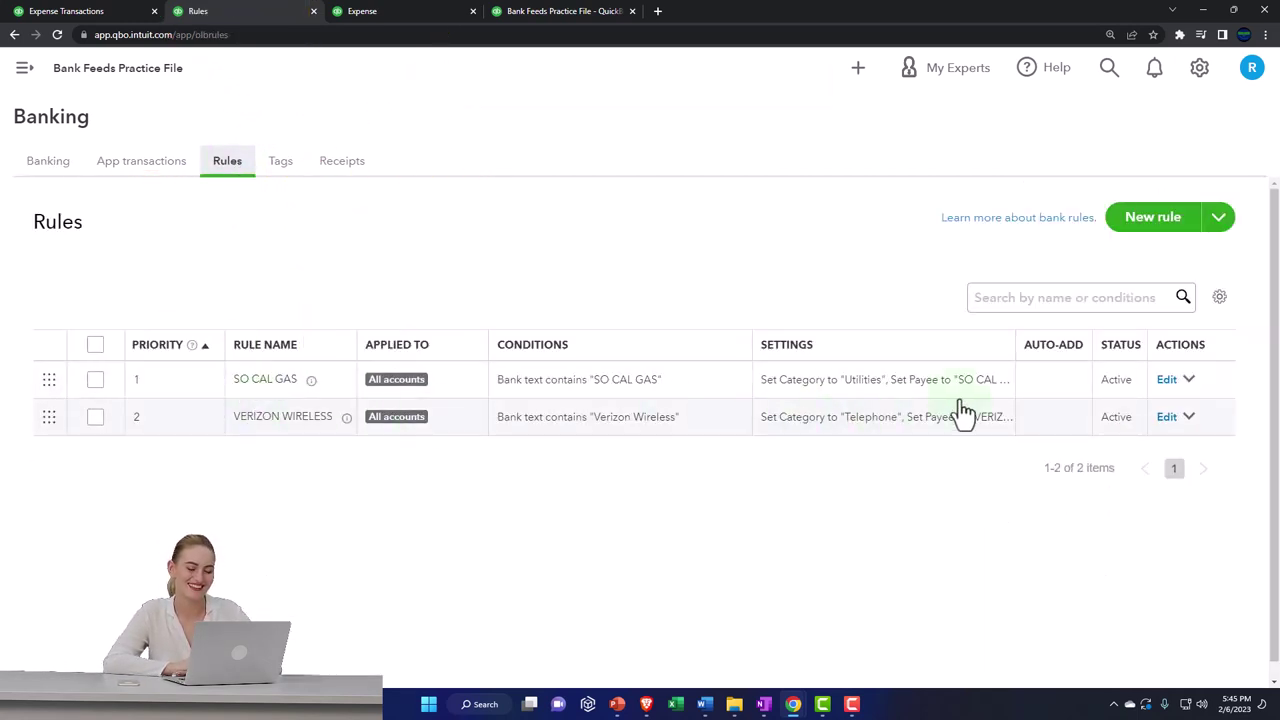
pyautogui.click(1166, 381)
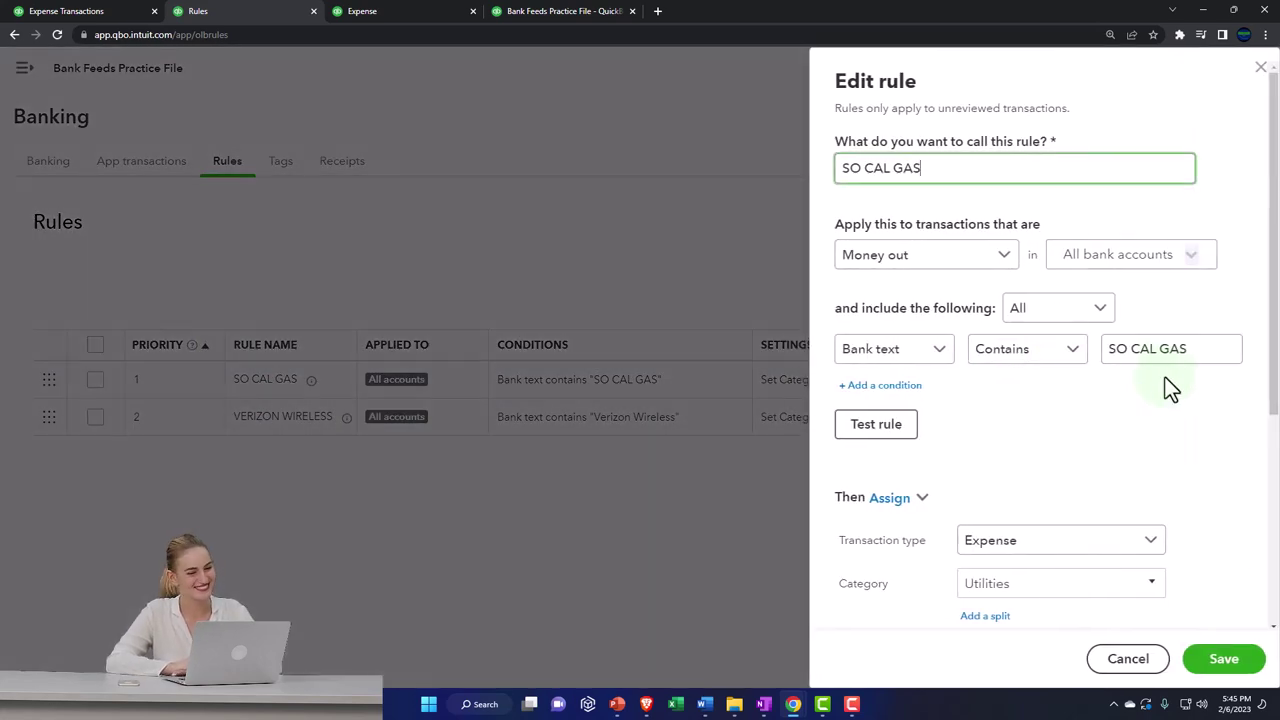
pyautogui.click(1260, 68)
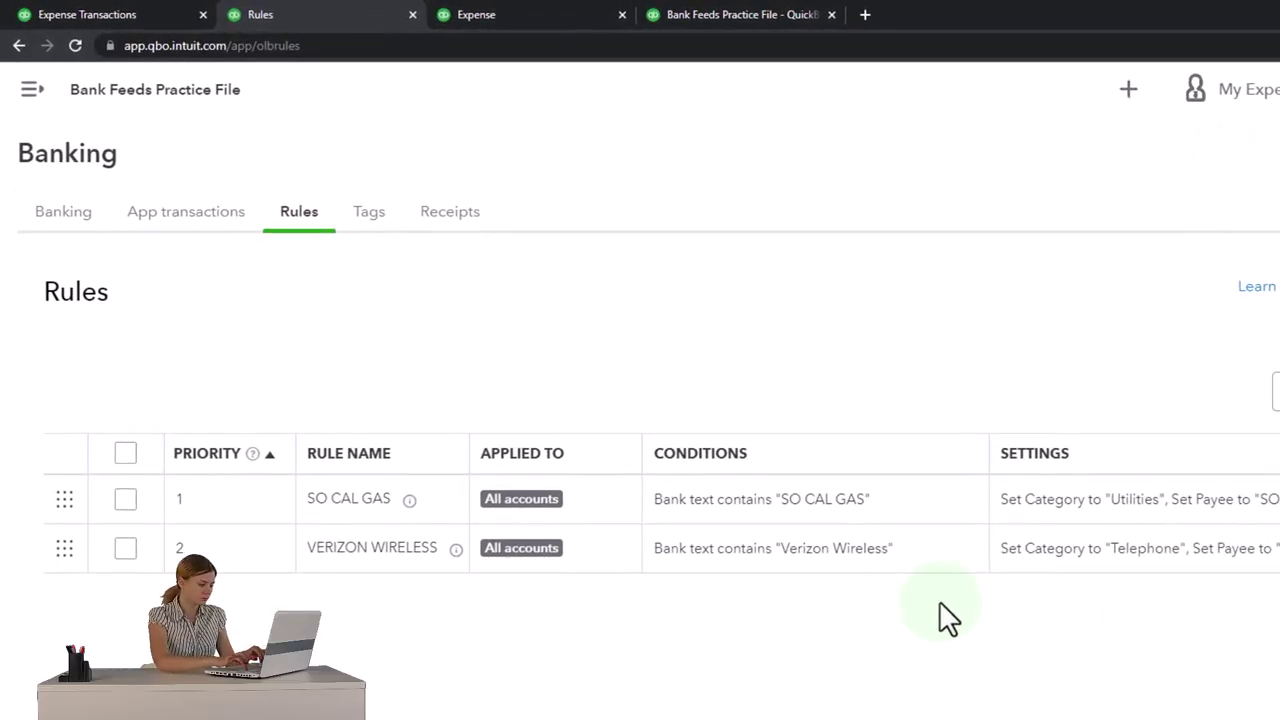
pyautogui.click(90, 220)
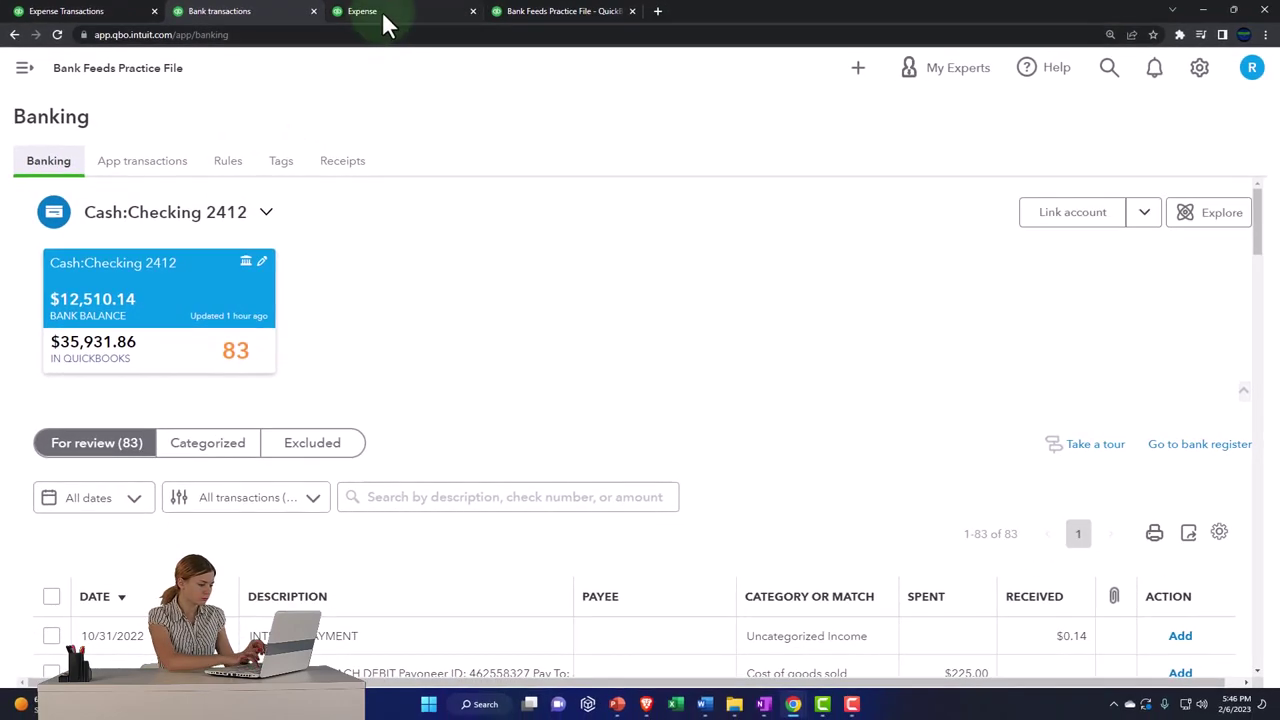
# - Rerun the 2022 Balance Sheet and examine the transactions behind the Checking 2412 balance
pyautogui.click(382, 11)
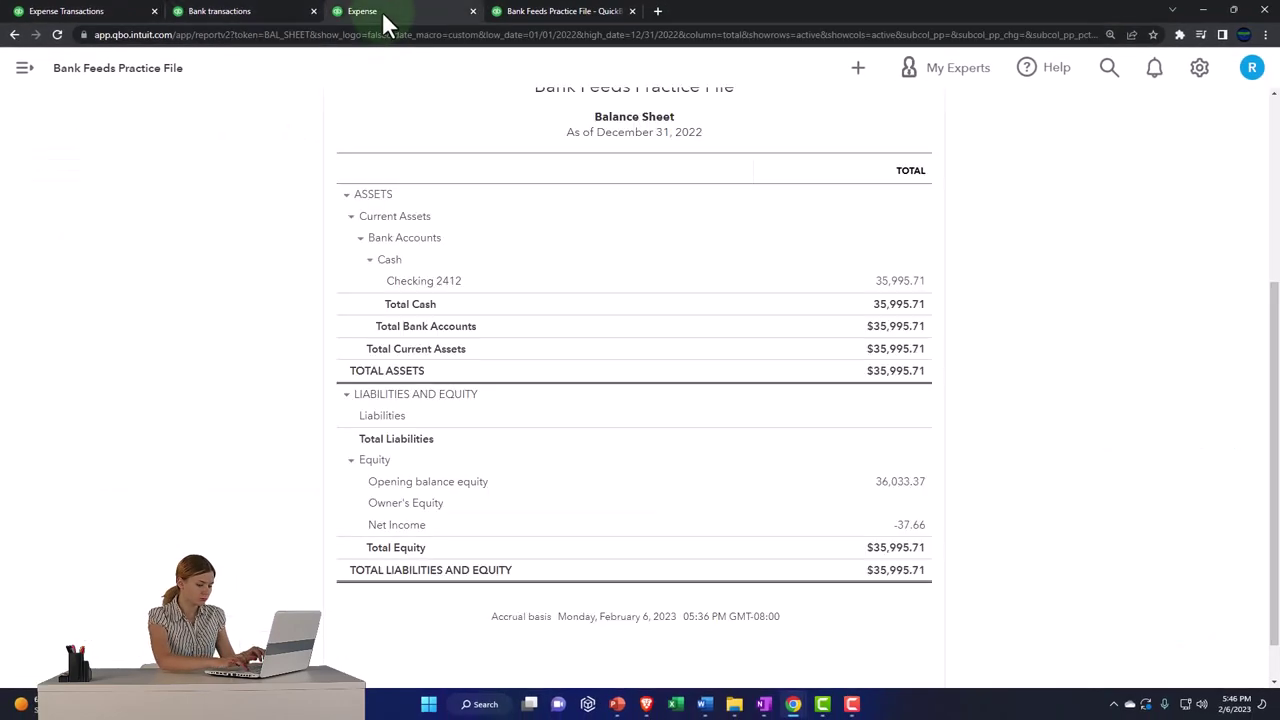
pyautogui.click(762, 252)
pyautogui.scroll(-2, 590, 425)
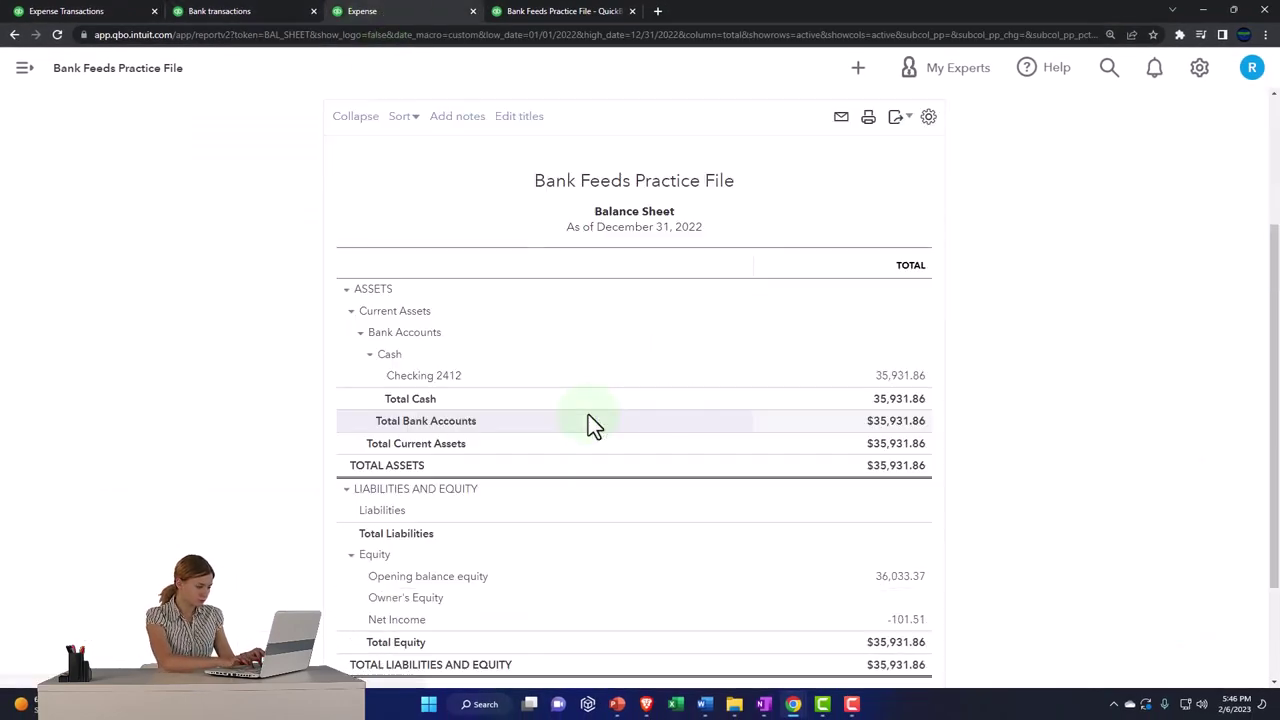
pyautogui.hotkey('ctrl', '+')
pyautogui.click(892, 447)
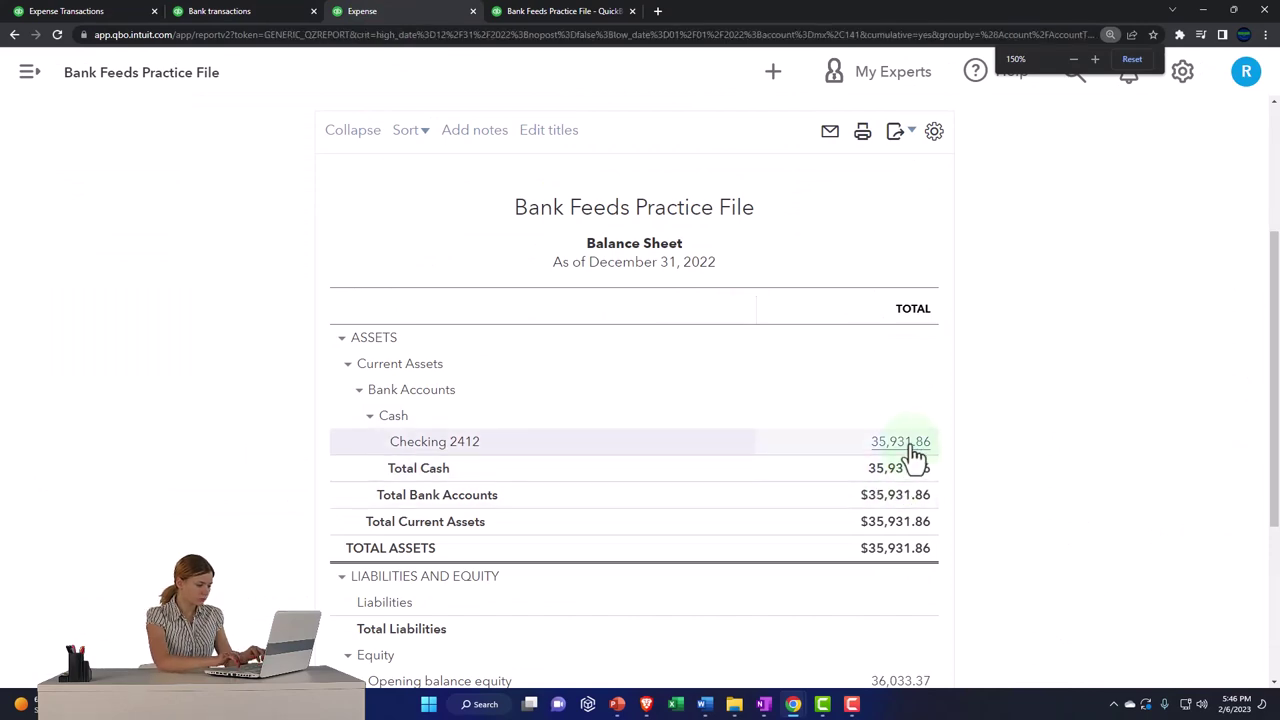
pyautogui.hotkey('ctrl', '-')
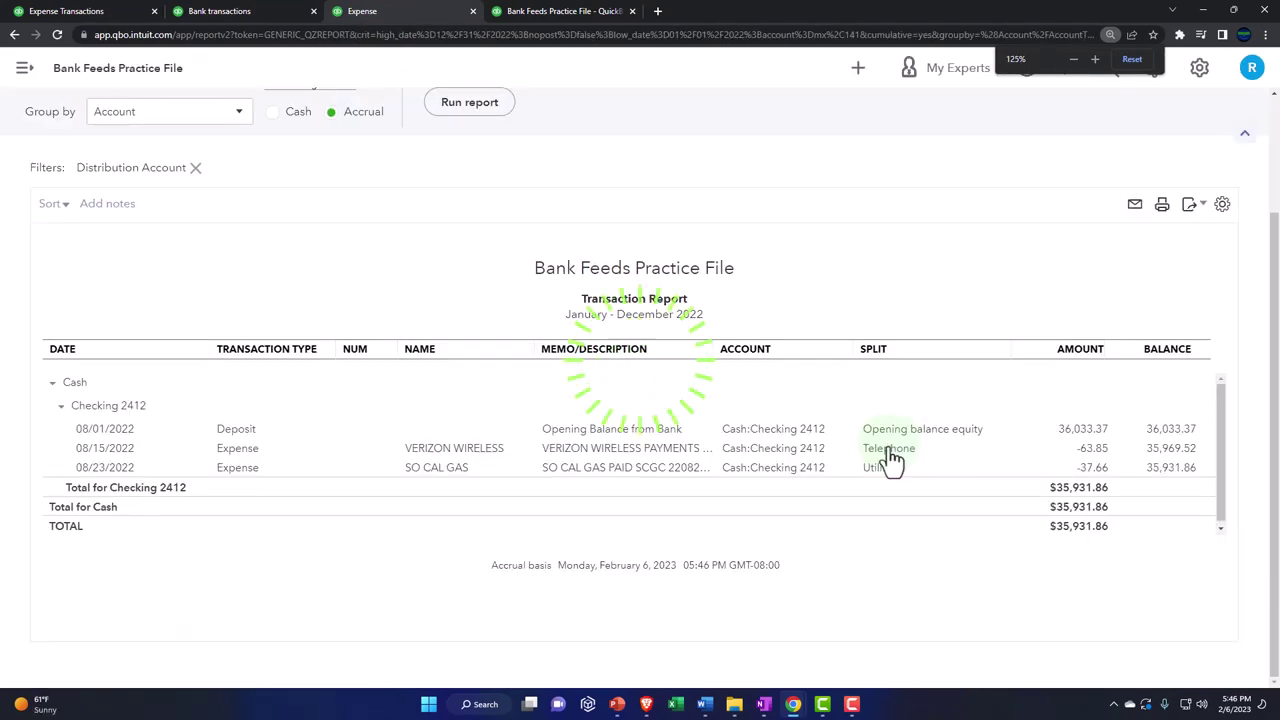
# - Inspect the VERIZON WIRELESS expense form from the checking transaction report, close it, and return to the Balance Sheet
pyautogui.click(1088, 452)
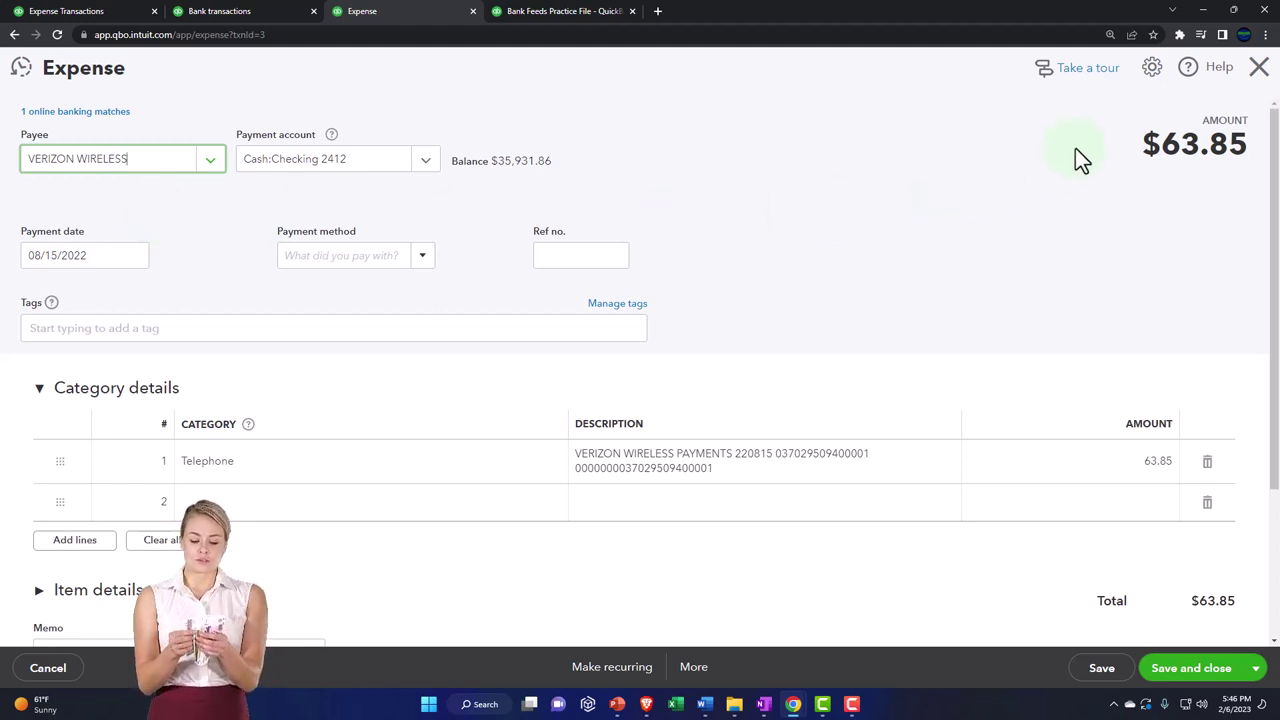
pyautogui.click(1261, 72)
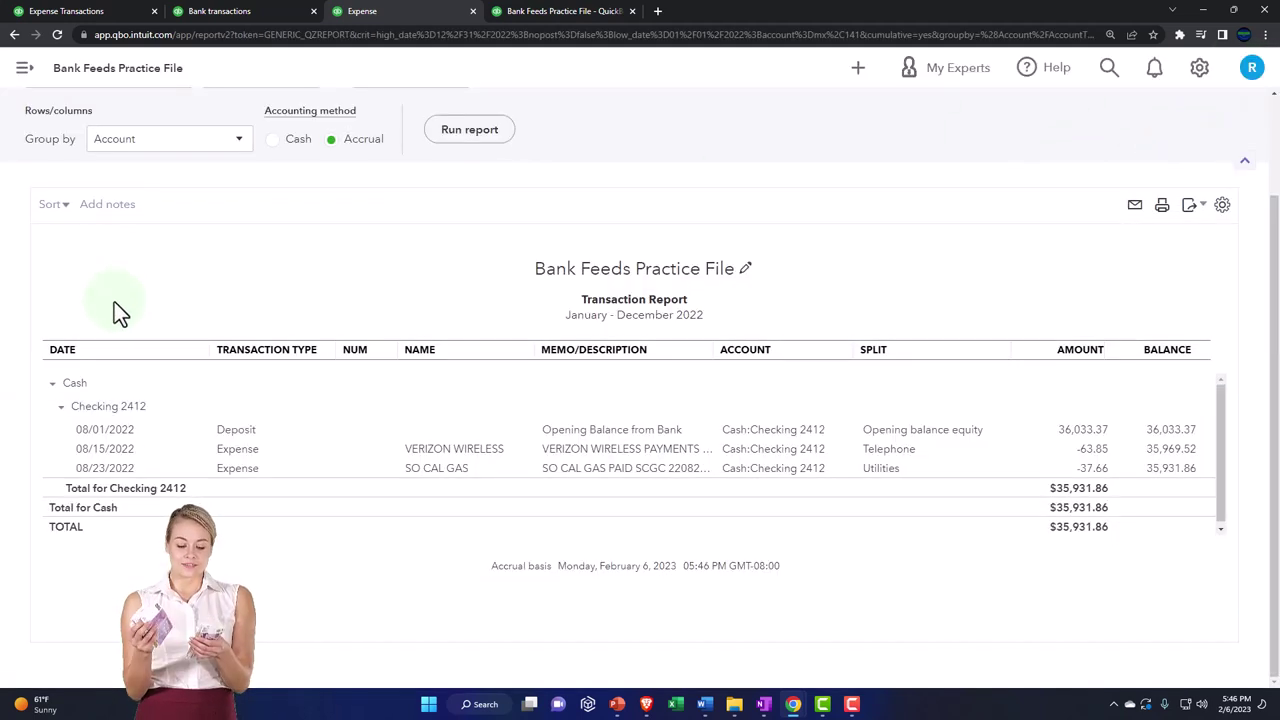
pyautogui.scroll(1, 85, 158)
pyautogui.click(85, 145)
# - Rerun the 2022 Profit and Loss report and examine its expense lines
pyautogui.click(530, 14)
pyautogui.scroll(1, 607, 318)
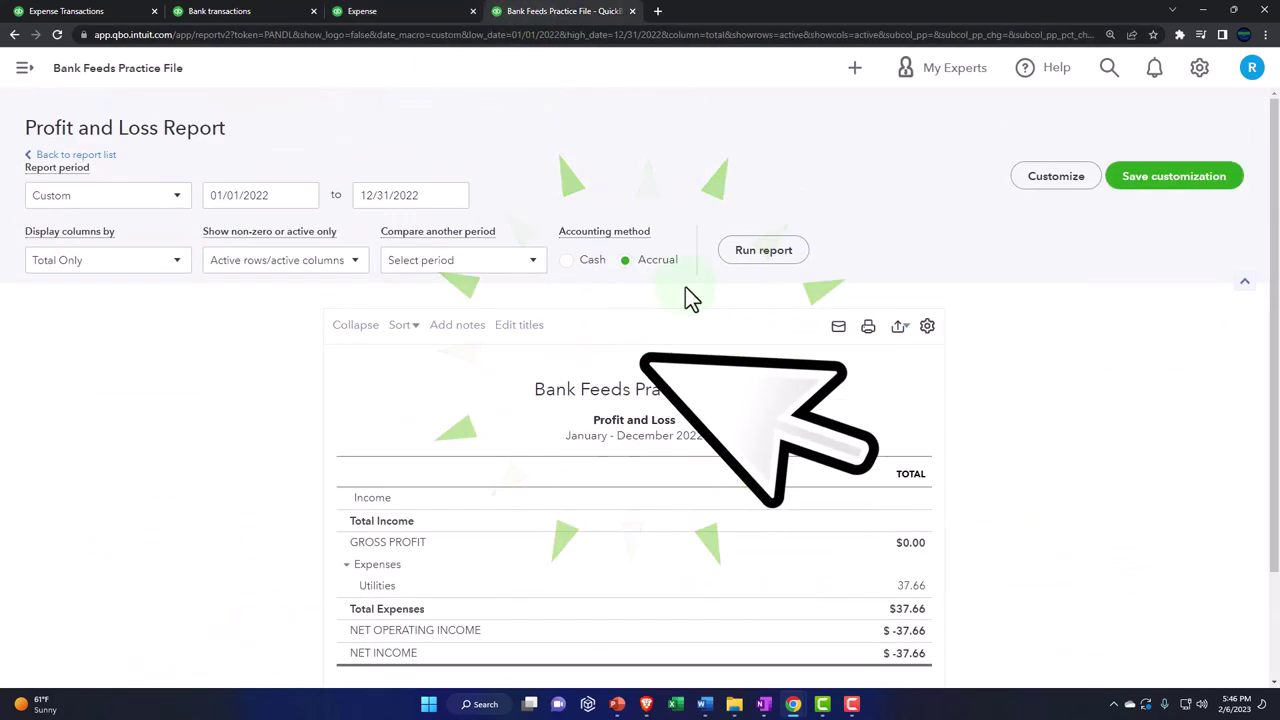
pyautogui.click(745, 258)
pyautogui.scroll(-1, 749, 287)
pyautogui.hotkey('ctrl', '+')
pyautogui.hotkey('ctrl', '+')
pyautogui.hotkey('ctrl', '+')
pyautogui.hotkey('ctrl', '+')
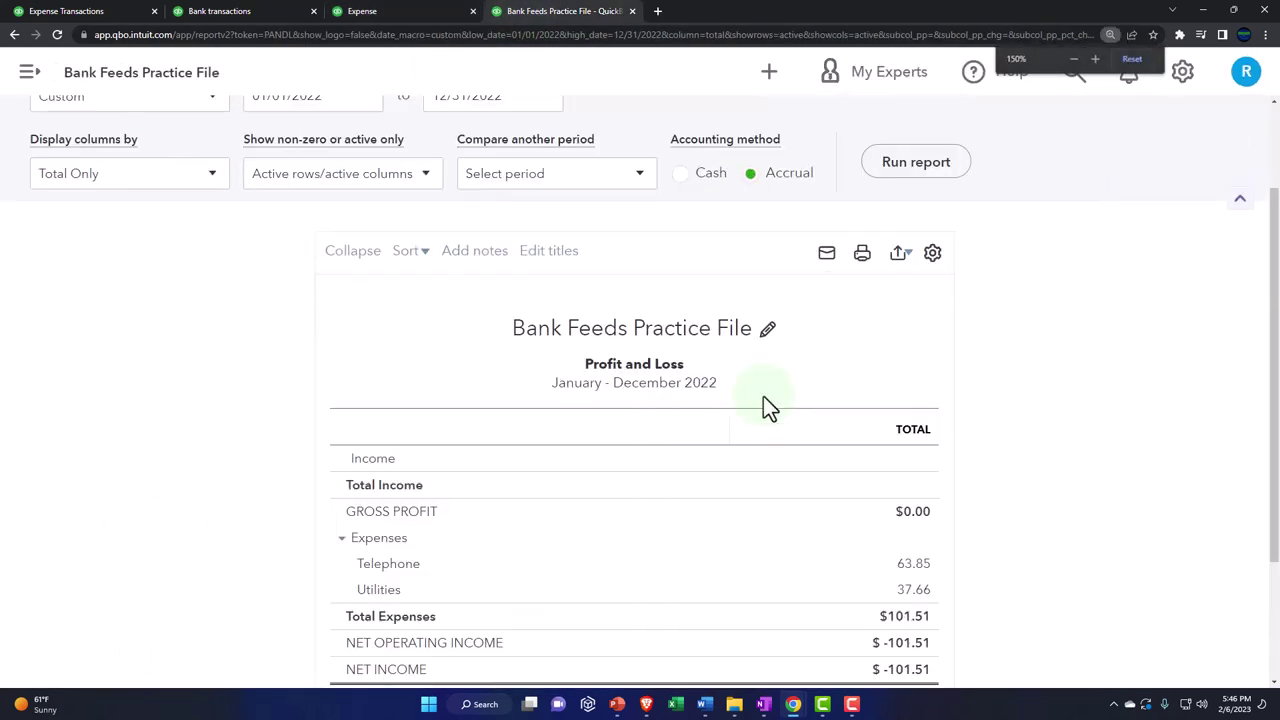
pyautogui.scroll(-1, 751, 478)
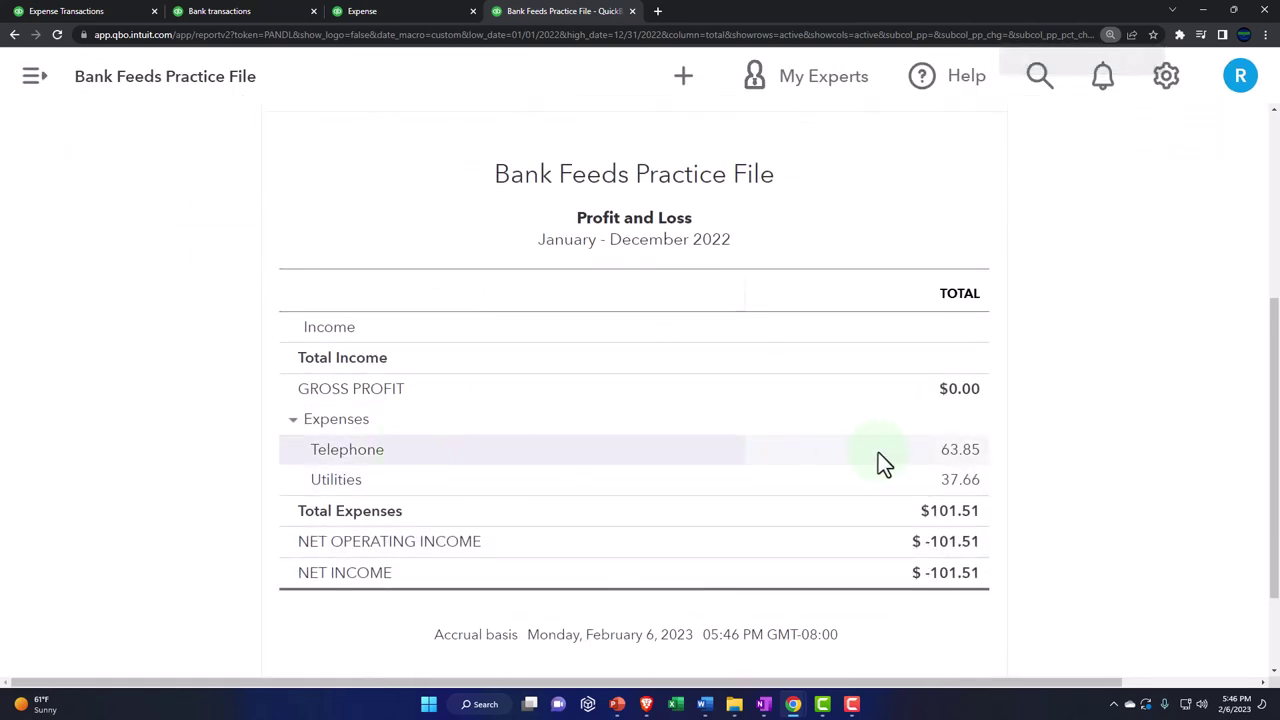
# - Examine the transaction detail behind Telephone and its VERIZON WIRELESS expense form, and return to the Profit and Loss report
pyautogui.click(958, 455)
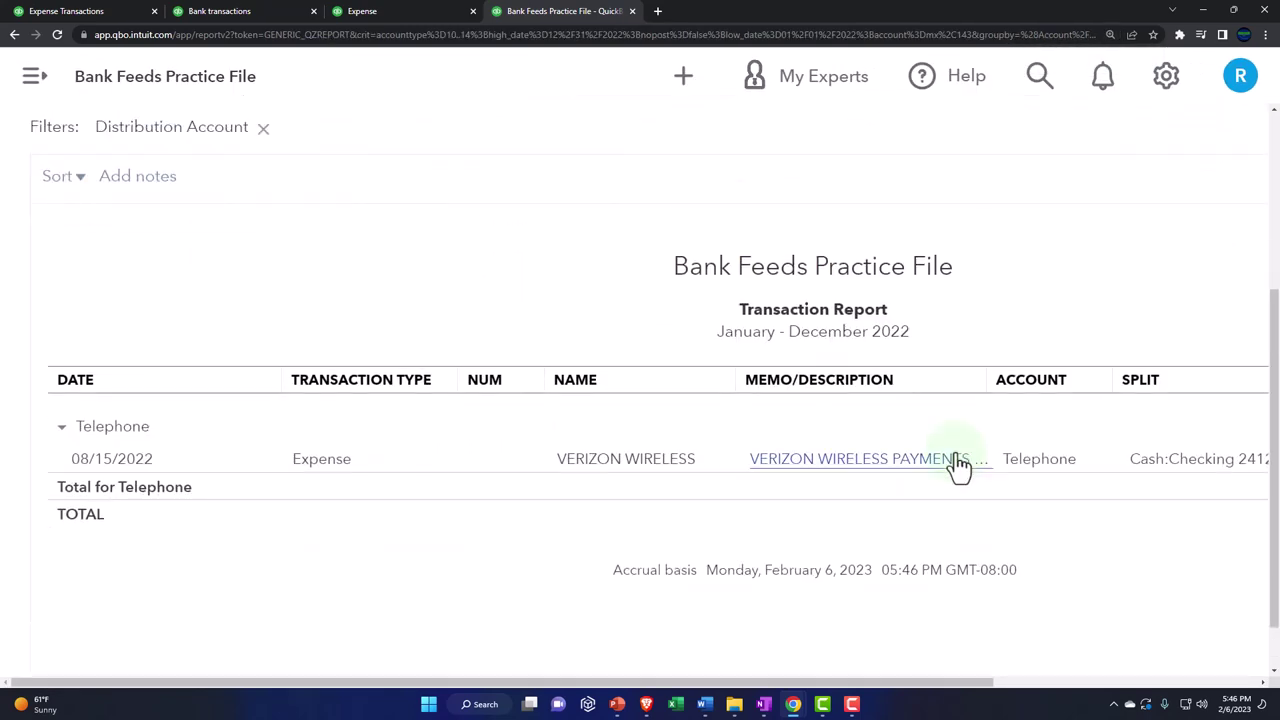
pyautogui.hotkey('ctrl', '-')
pyautogui.hotkey('ctrl', '-')
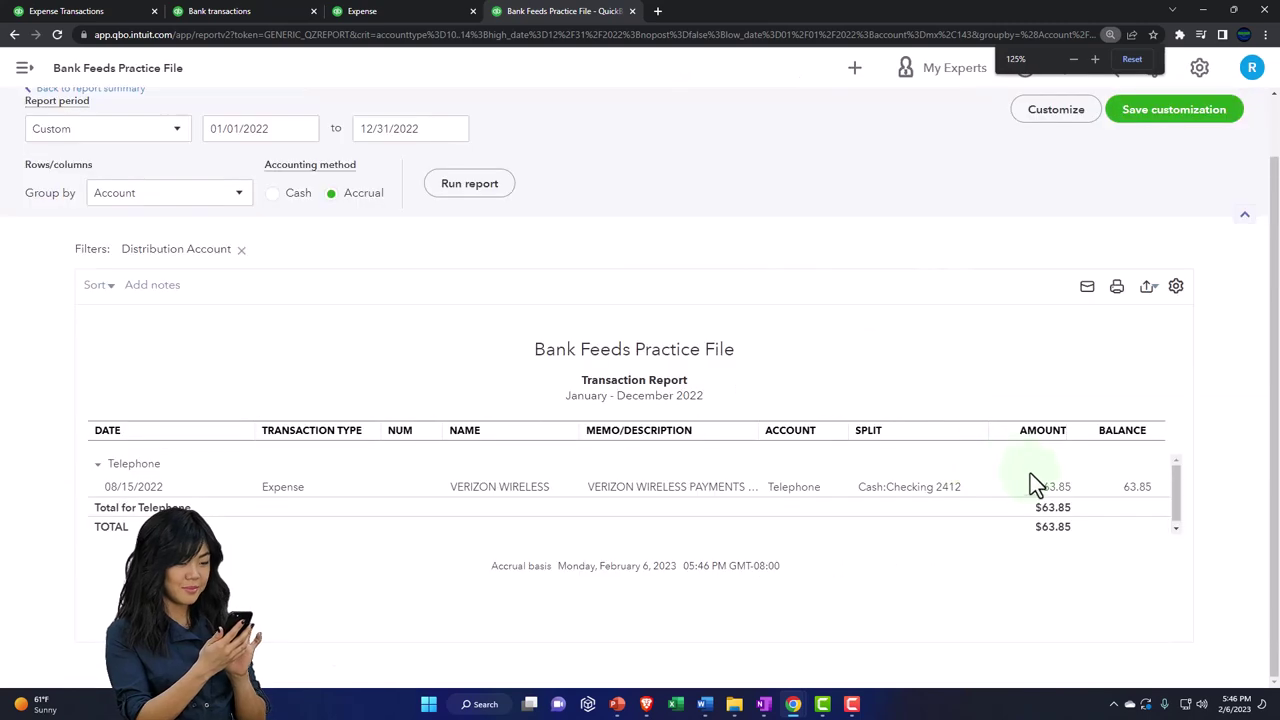
pyautogui.click(1050, 487)
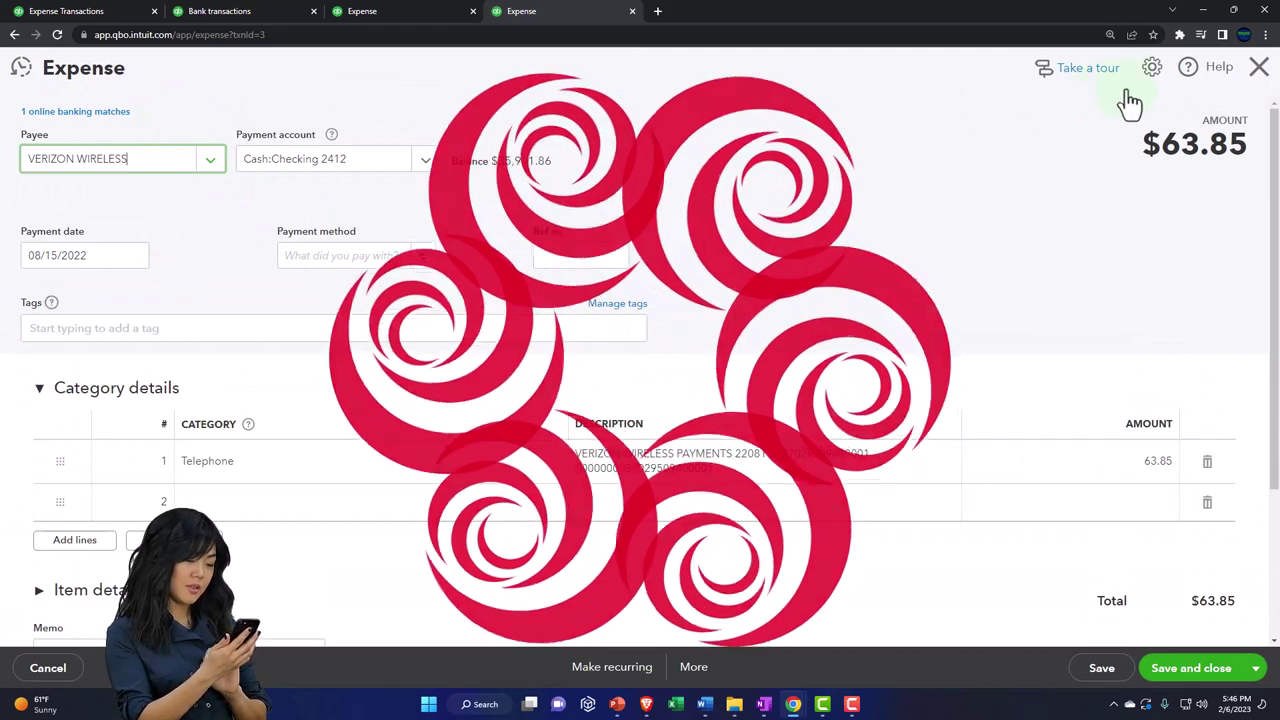
pyautogui.click(1259, 68)
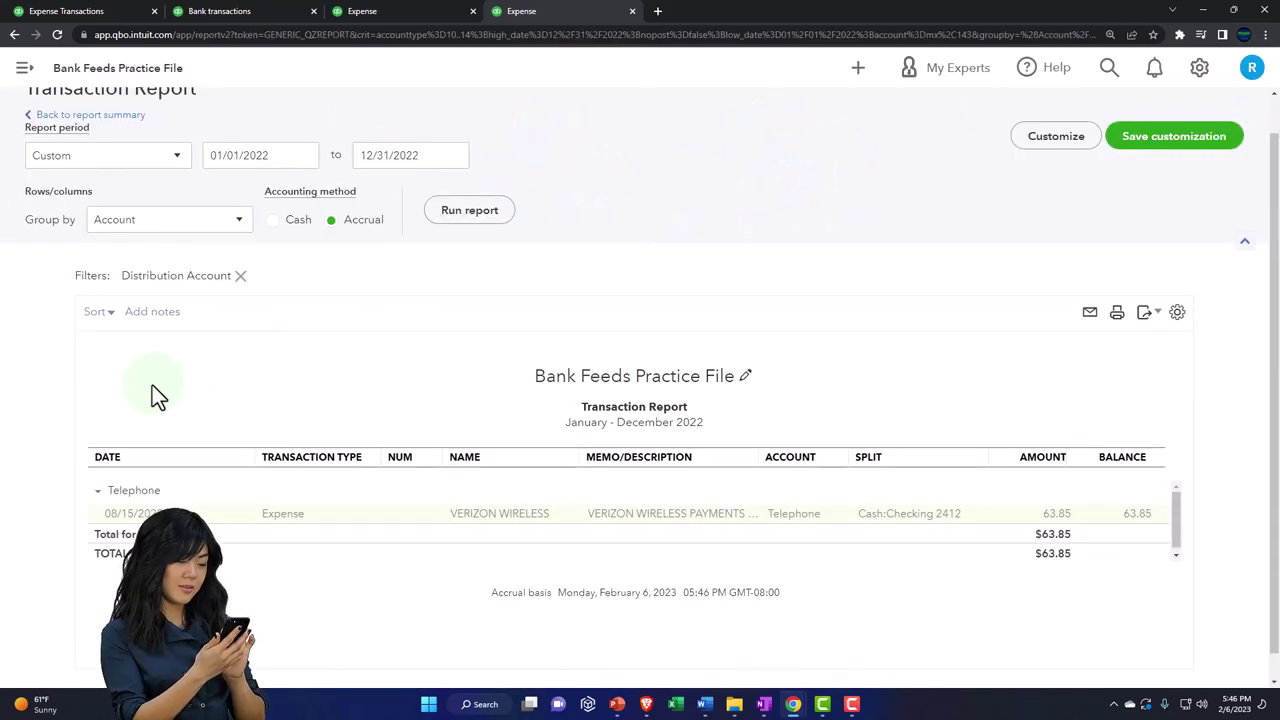
pyautogui.click(114, 156)
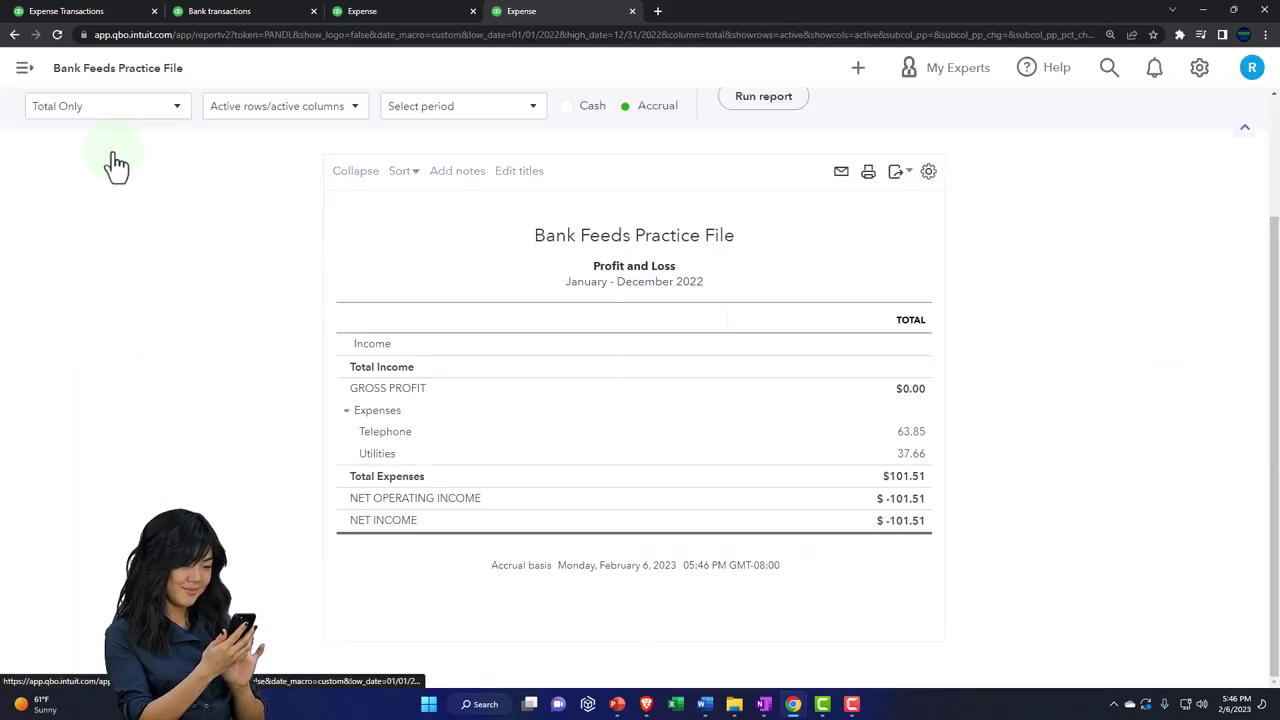
pyautogui.hotkey('ctrl', '+')
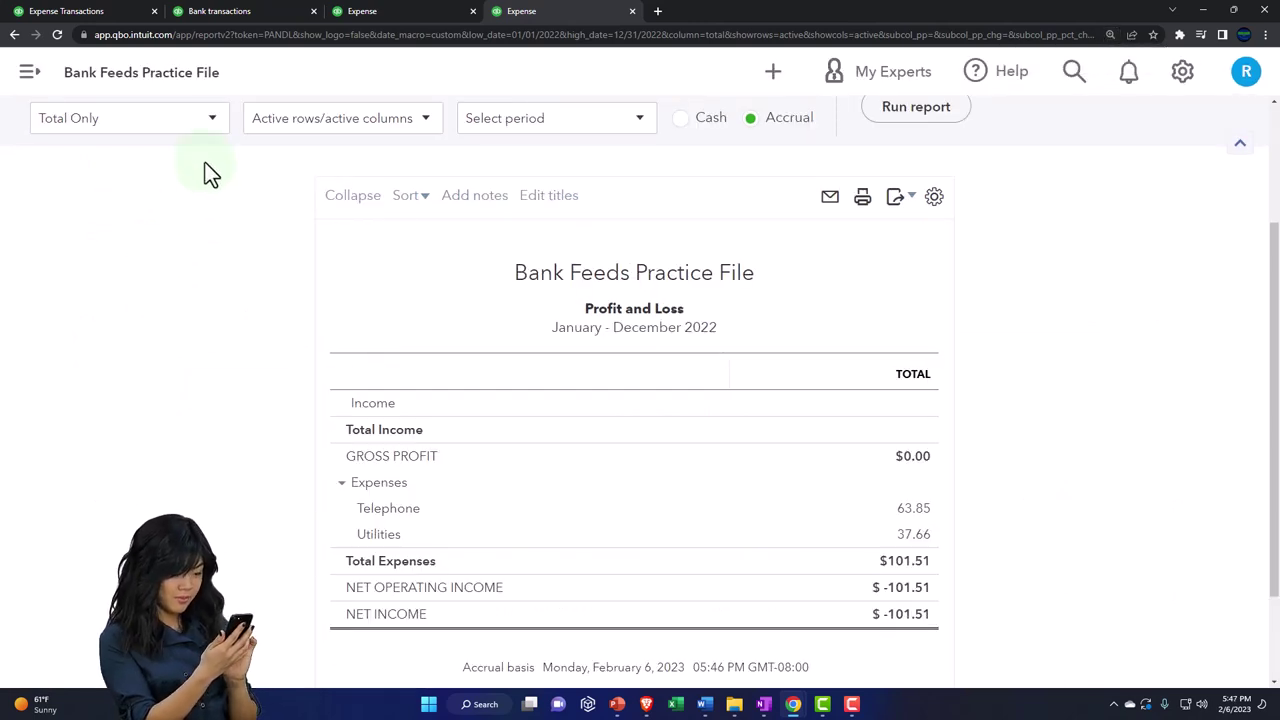
# - Check the Vendors list for SO CAL GAS and VERIZON WIRELESS, and return to the refreshed expense transactions
pyautogui.click(114, 15)
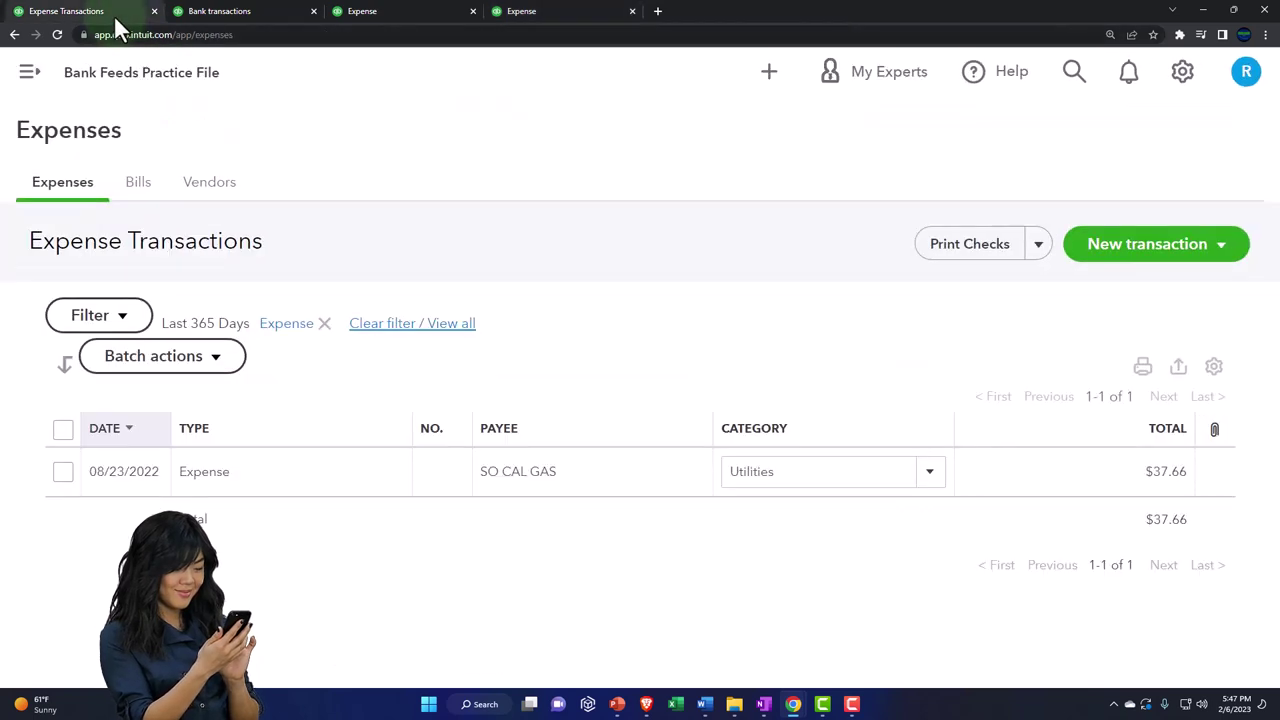
pyautogui.click(30, 74)
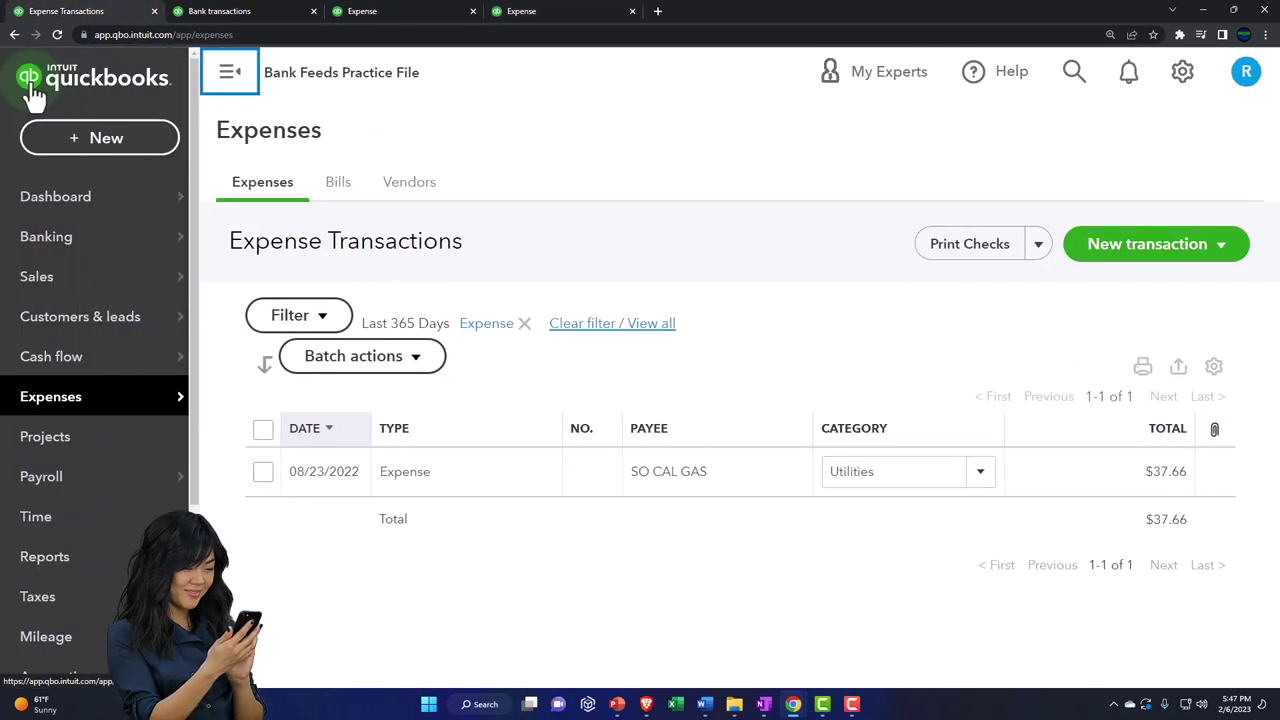
pyautogui.click(55, 405)
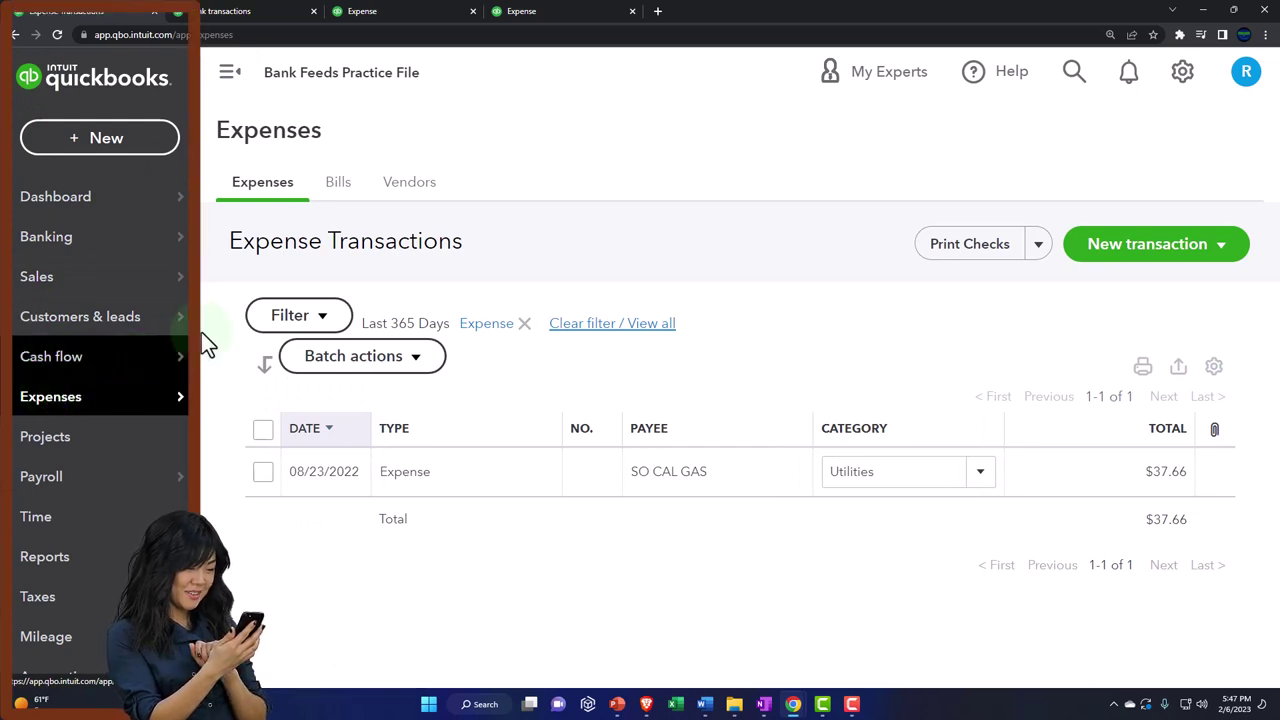
pyautogui.click(403, 197)
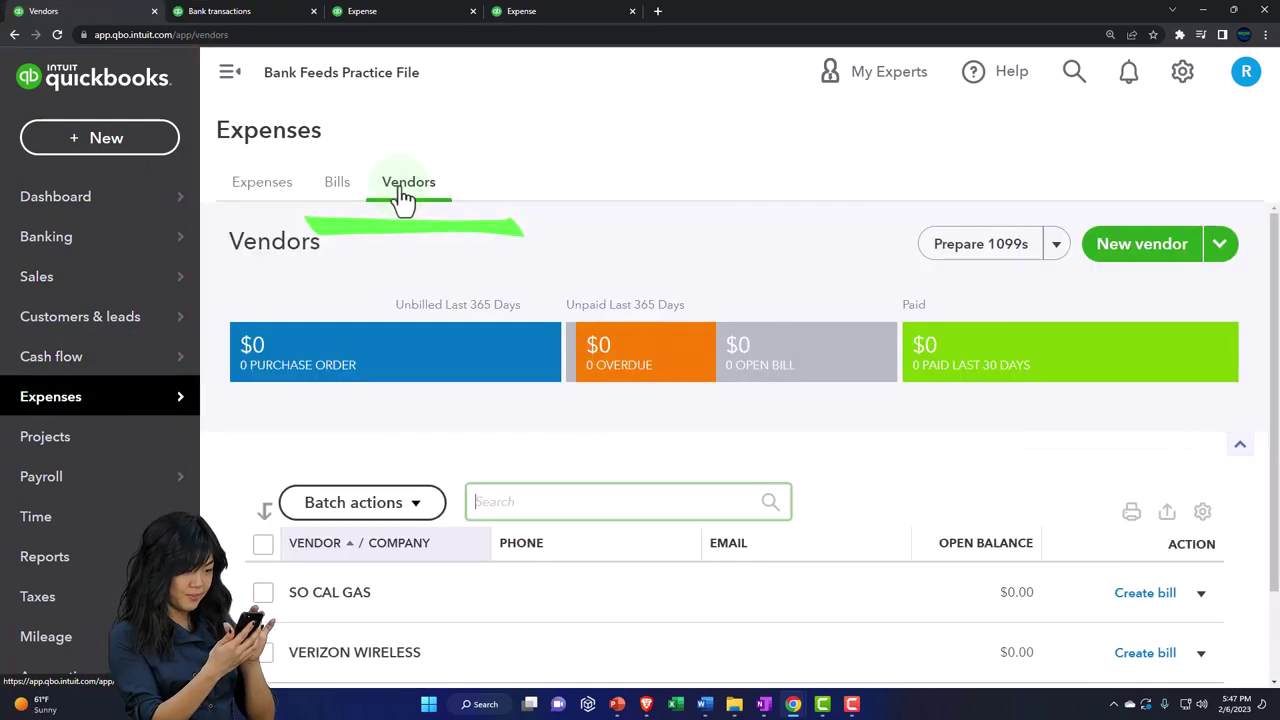
pyautogui.click(230, 80)
pyautogui.scroll(-1, 238, 480)
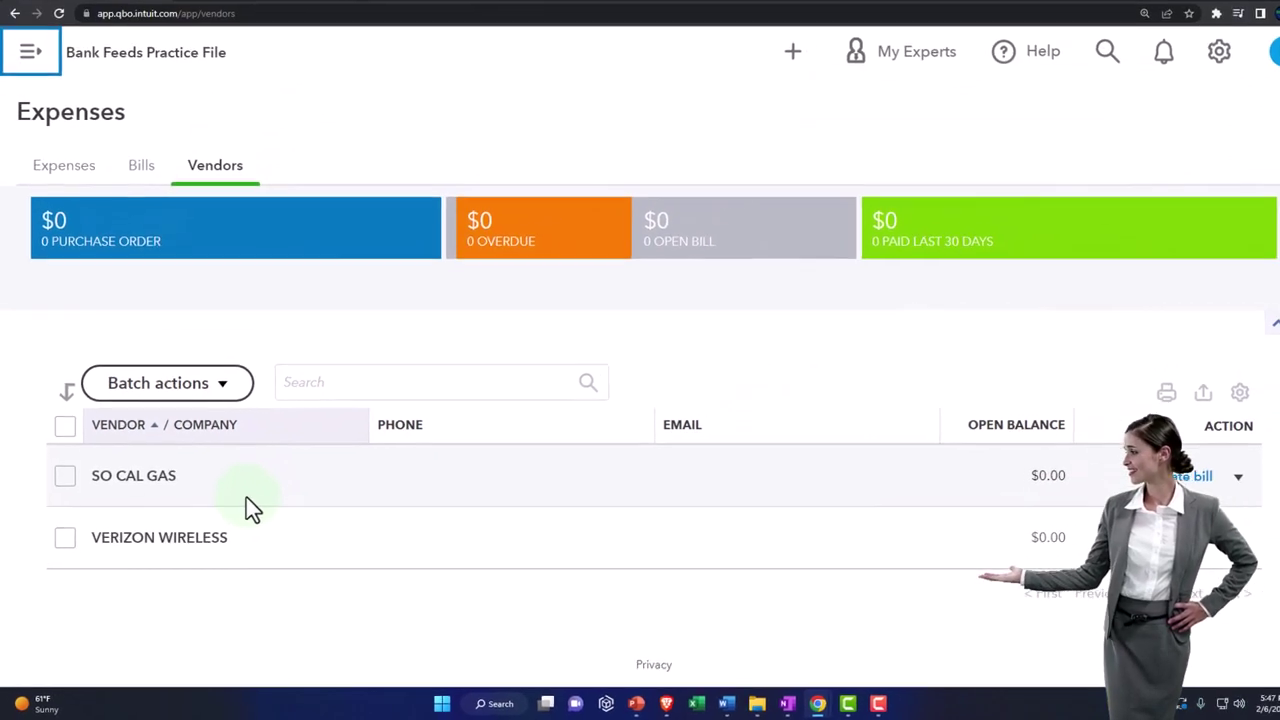
pyautogui.click(68, 190)
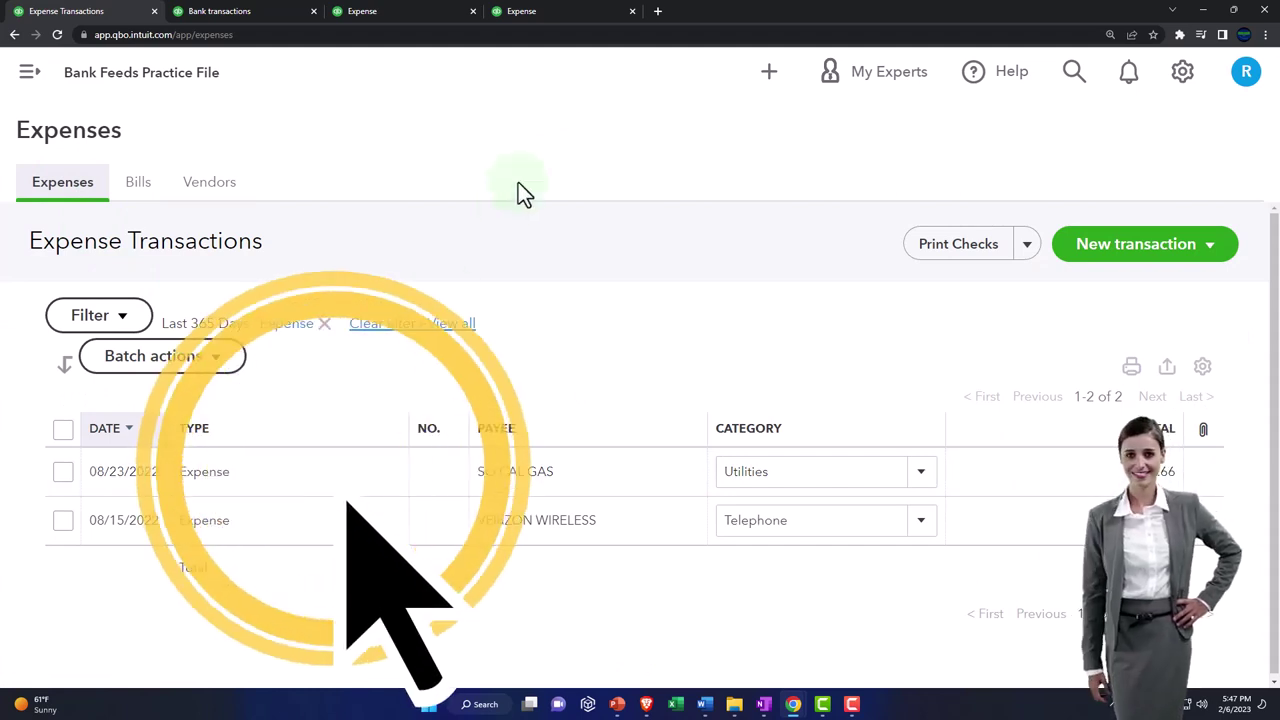
# - Duplicate the browser tab that holds the 2022 Profit and Loss report
pyautogui.click(560, 15)
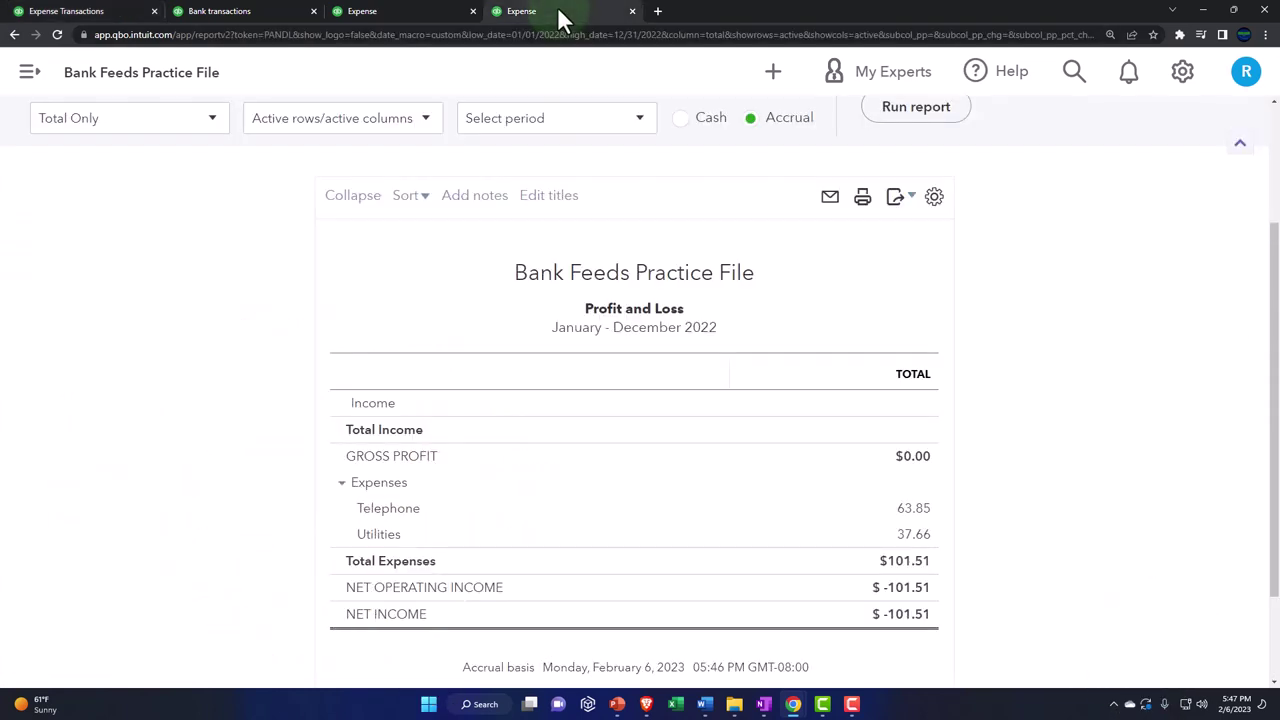
pyautogui.rightClick(560, 15)
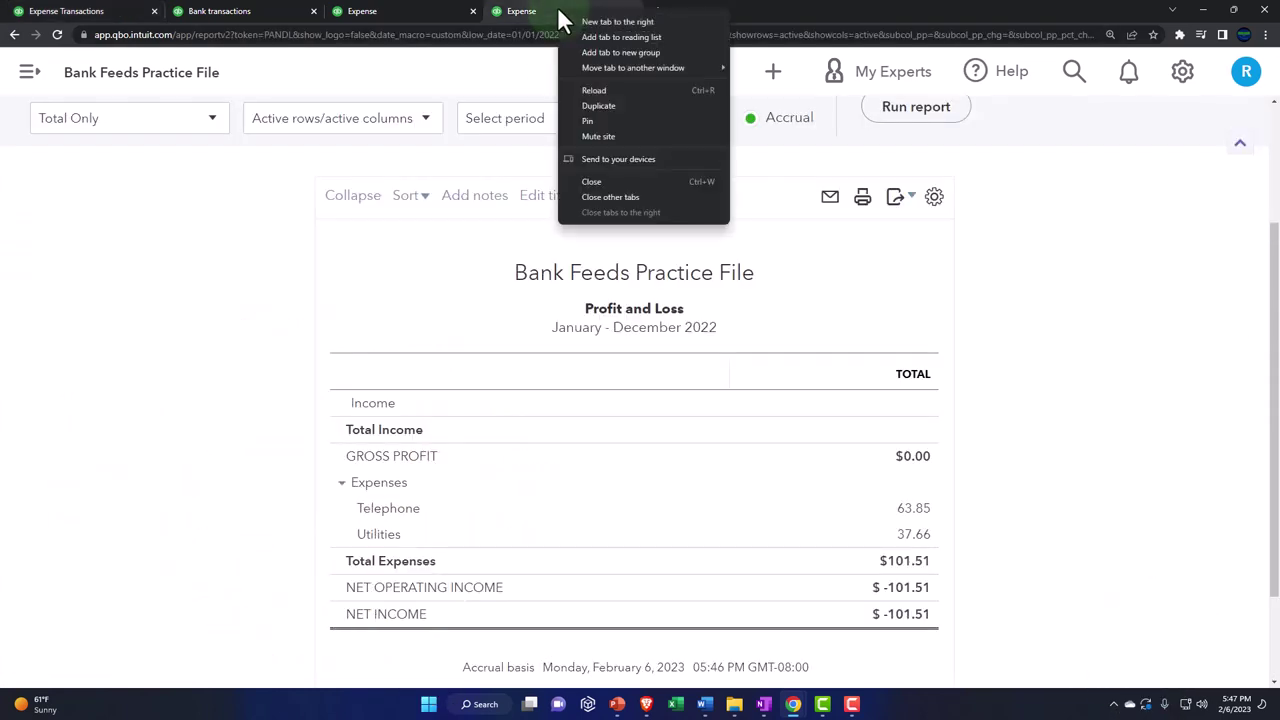
pyautogui.click(590, 106)
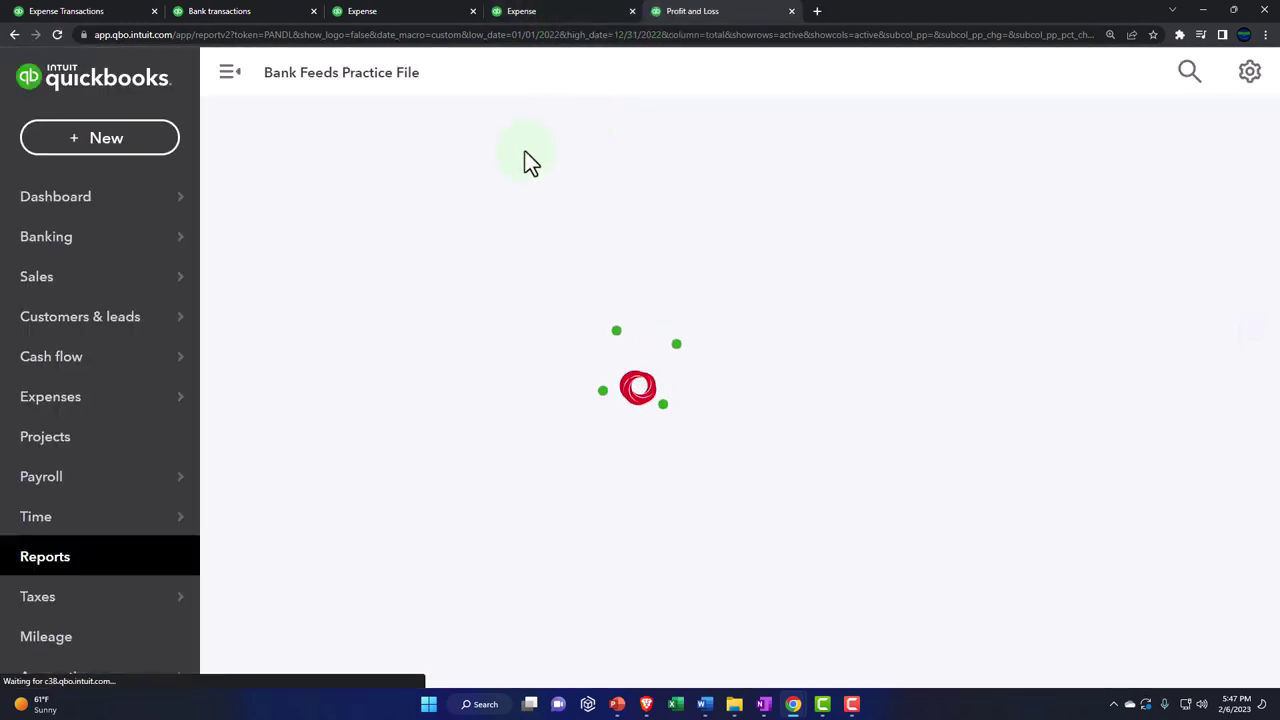
# - Find the Trial Balance in the reports list and open it in the duplicated tab
pyautogui.scroll(-2, 75, 527)
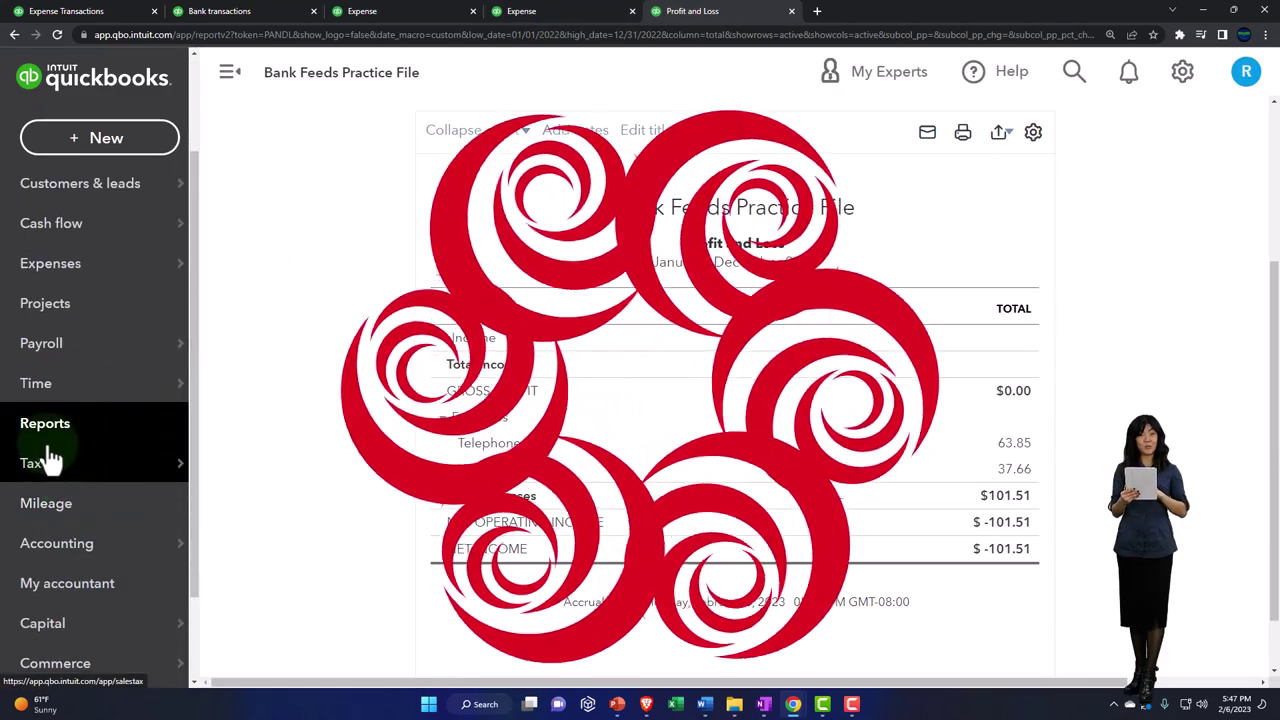
pyautogui.click(44, 432)
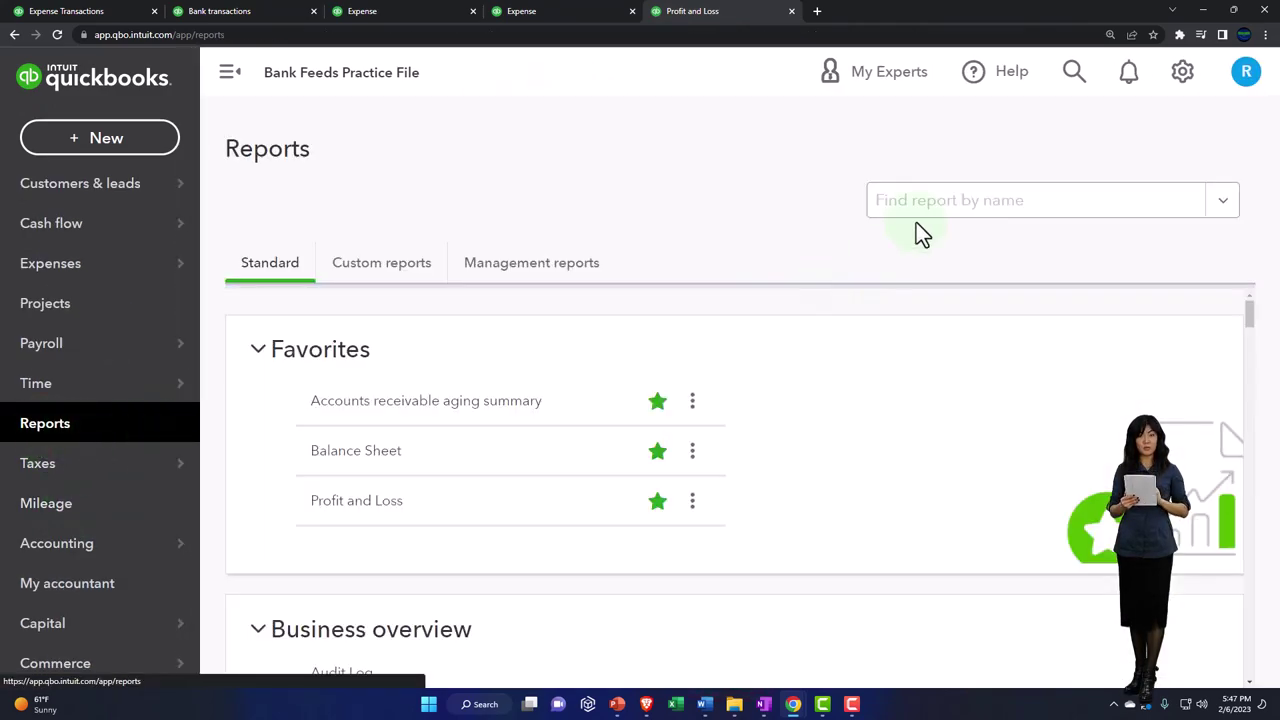
pyautogui.click(929, 205)
pyautogui.write('trial')
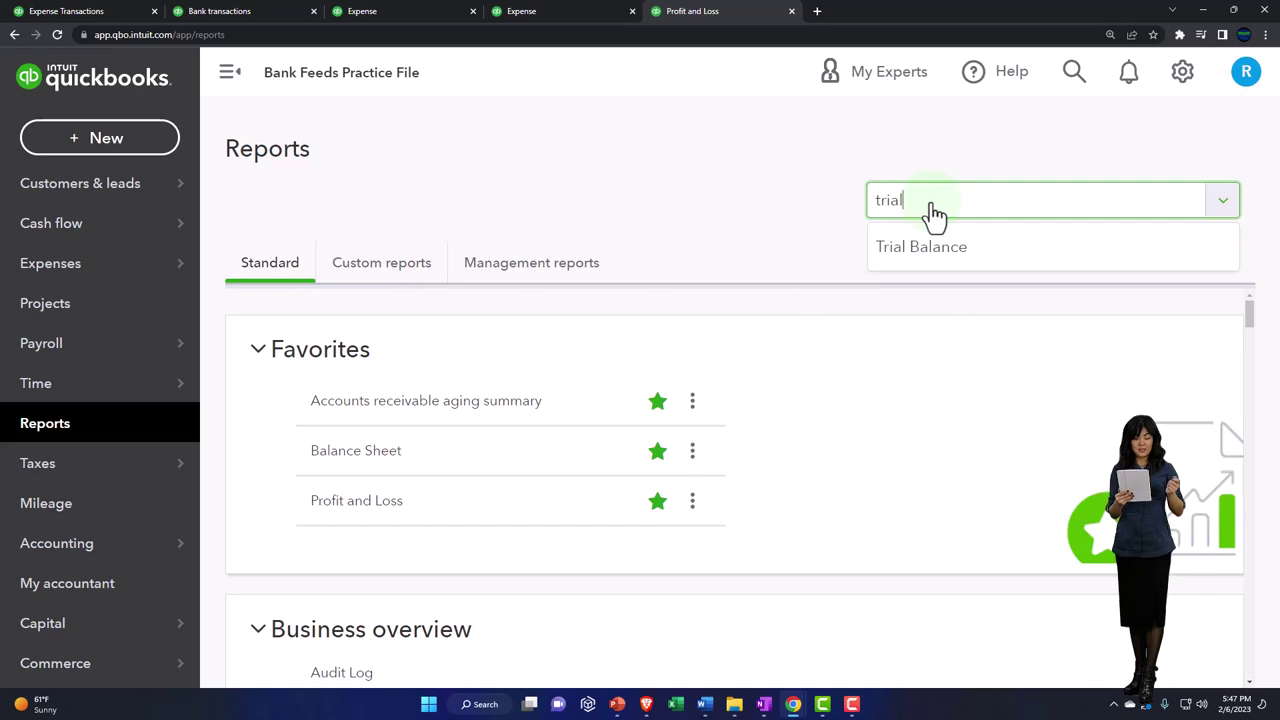
pyautogui.press('Down')
pyautogui.press('Return')
pyautogui.scroll(-2, 900, 225)
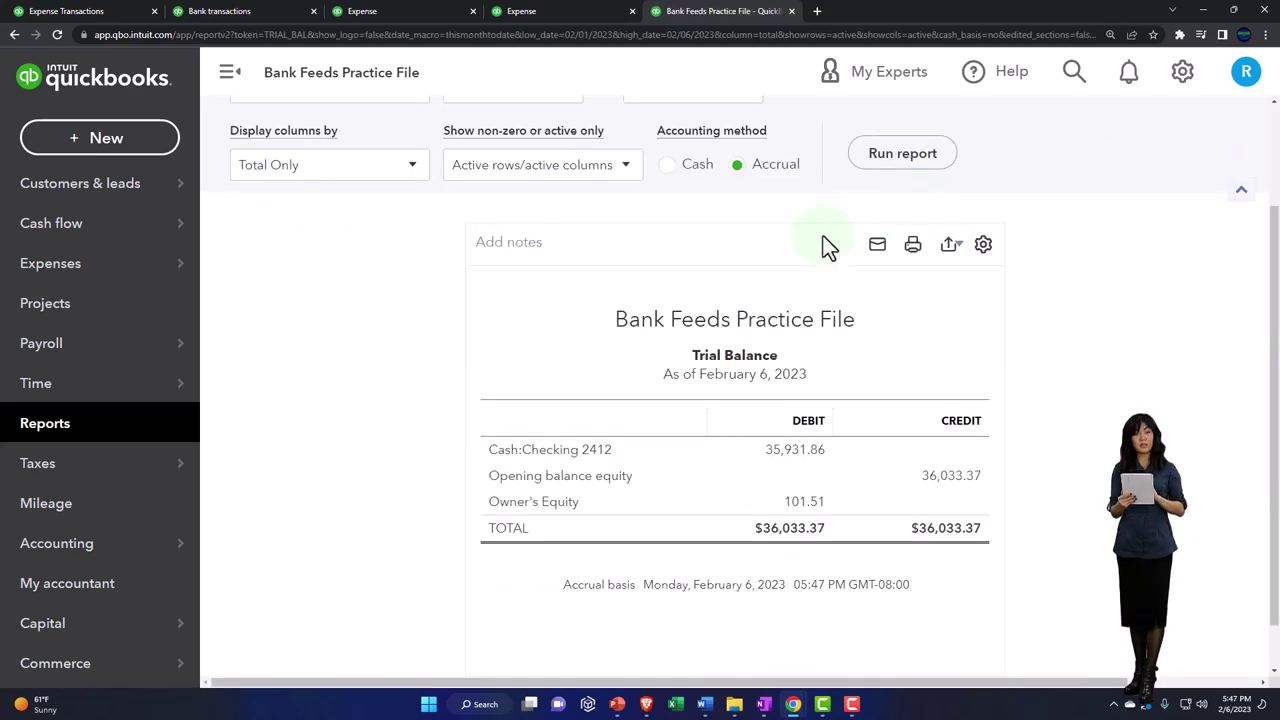
# - Set the Trial Balance period to 01/01/2022 through 12/31/2022, rerun the report and enlarge it for reading
pyautogui.click(233, 75)
pyautogui.click(449, 304)
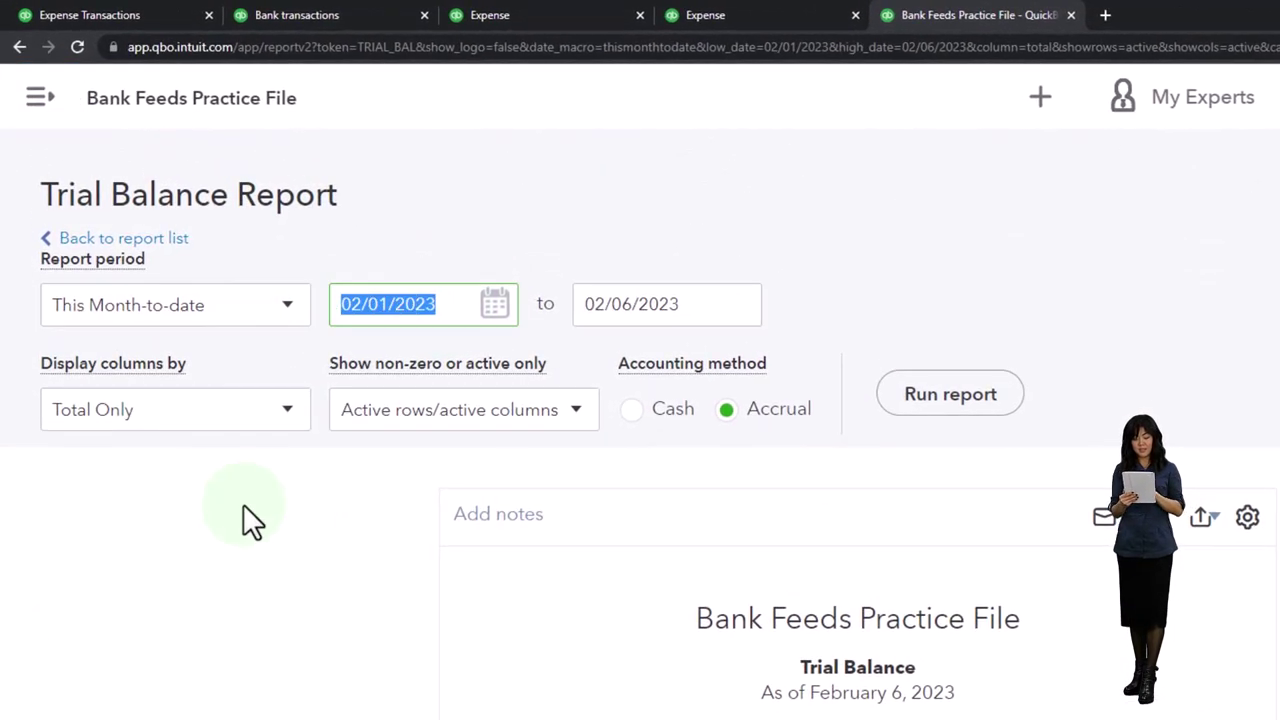
pyautogui.write('01')
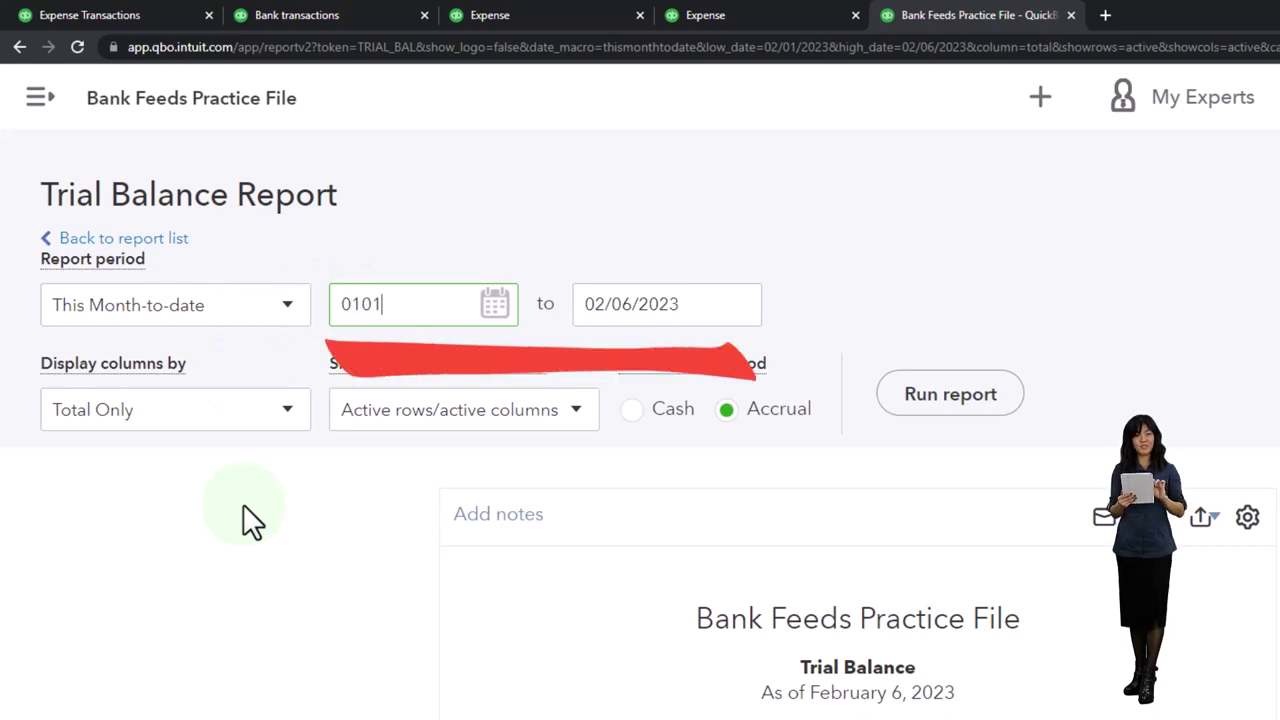
pyautogui.write('/01/202')
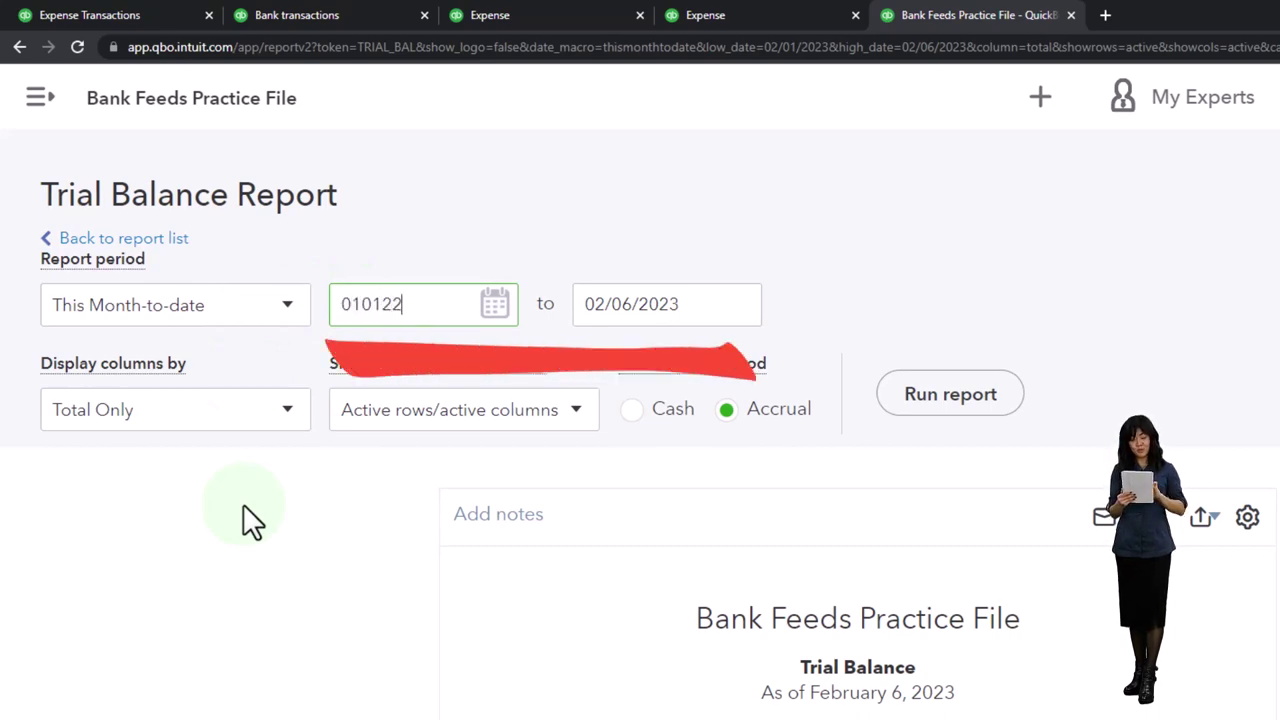
pyautogui.press('Tab')
pyautogui.write('123122')
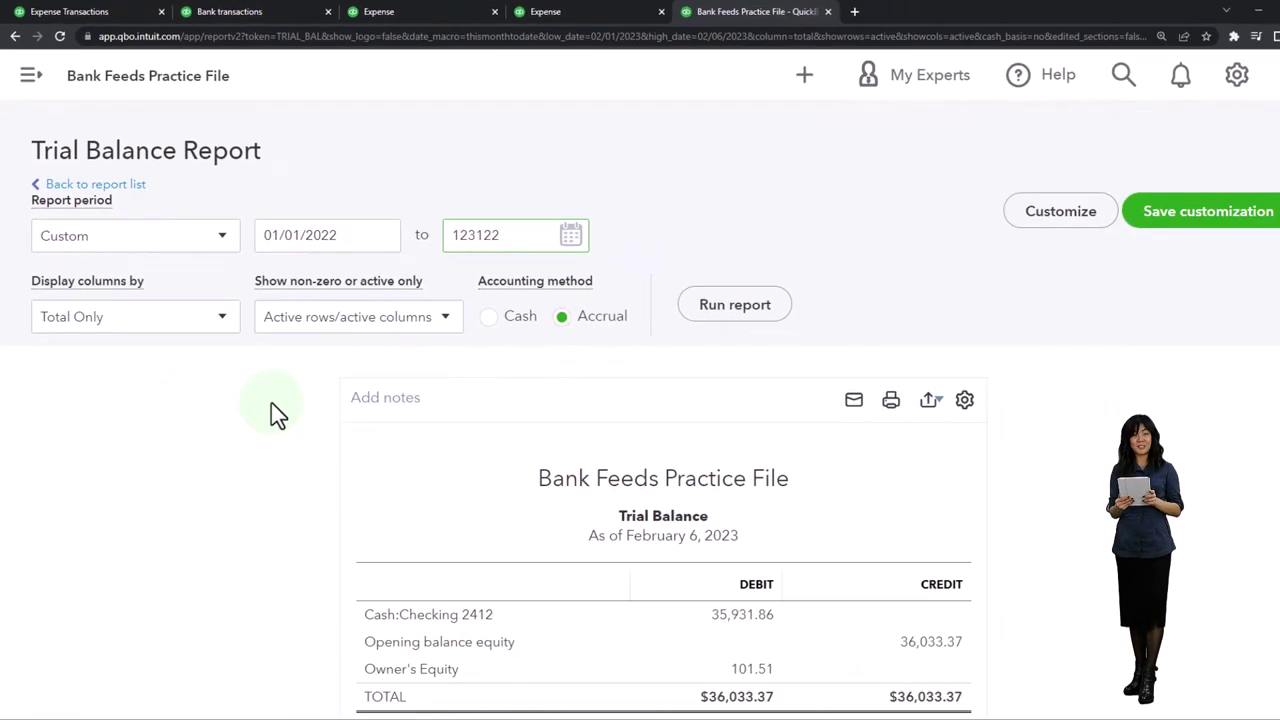
pyautogui.click(869, 360)
pyautogui.scroll(-2, 927, 487)
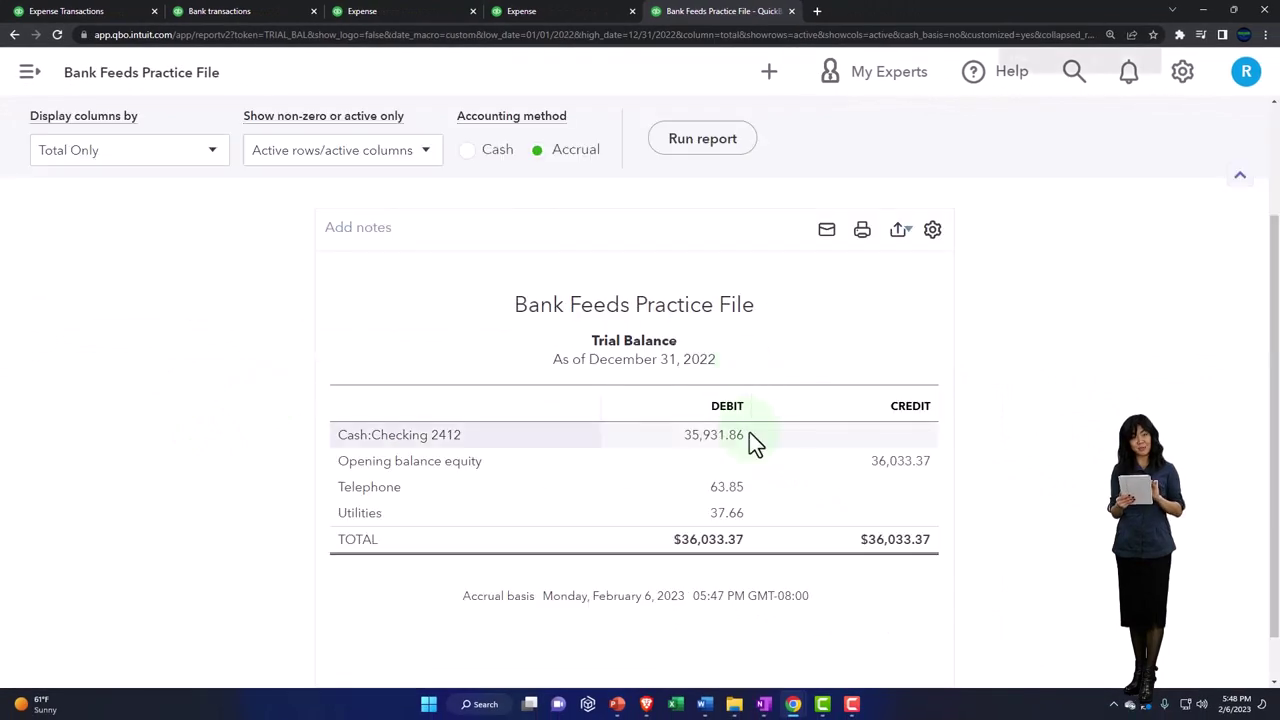
pyautogui.hotkey('ctrl', '+')
pyautogui.scroll(-1, 749, 432)
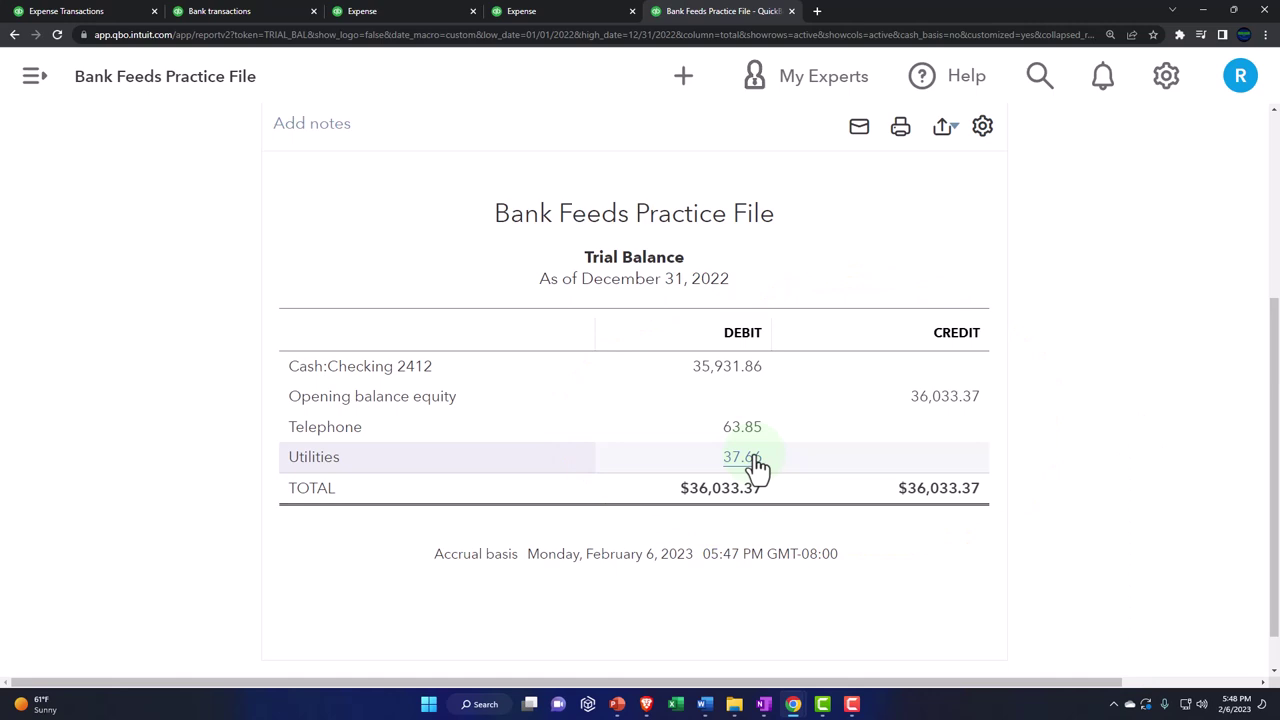
# - Review the Balance Sheet's asset and equity lines and the Profit and Loss expenses for comparison with the Trial Balance
pyautogui.click(258, 12)
pyautogui.click(362, 12)
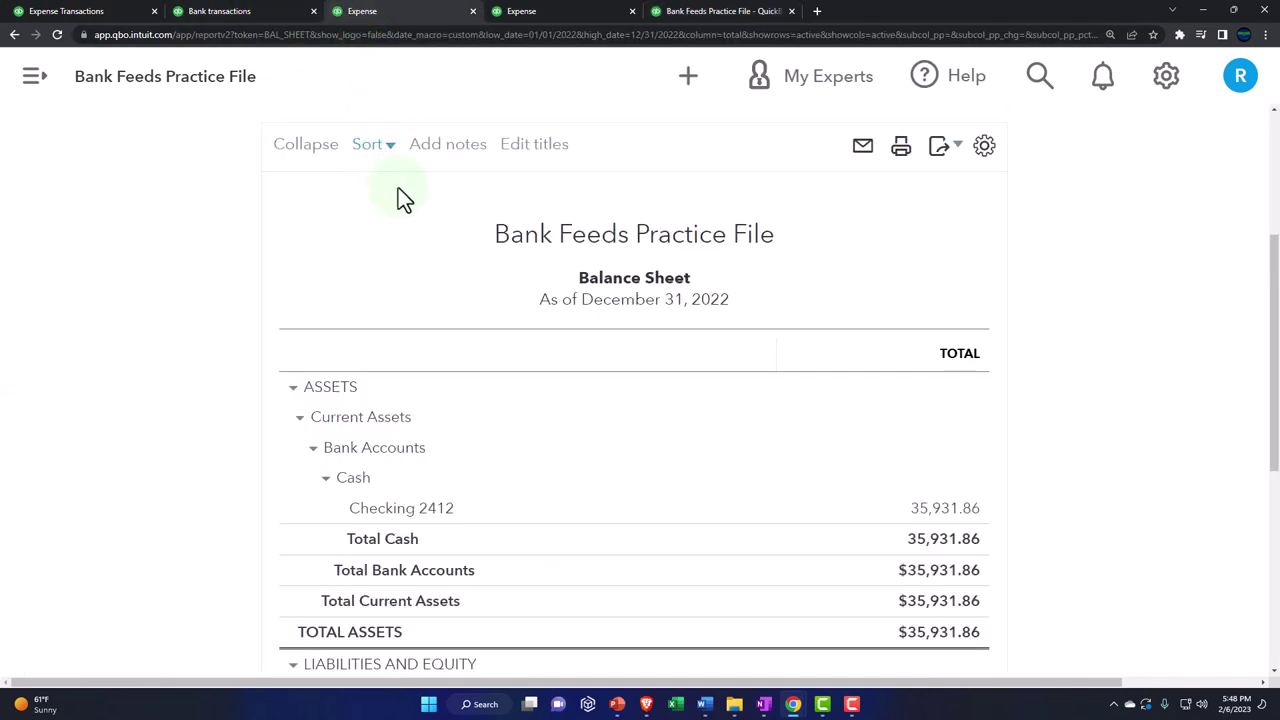
pyautogui.scroll(-3, 410, 250)
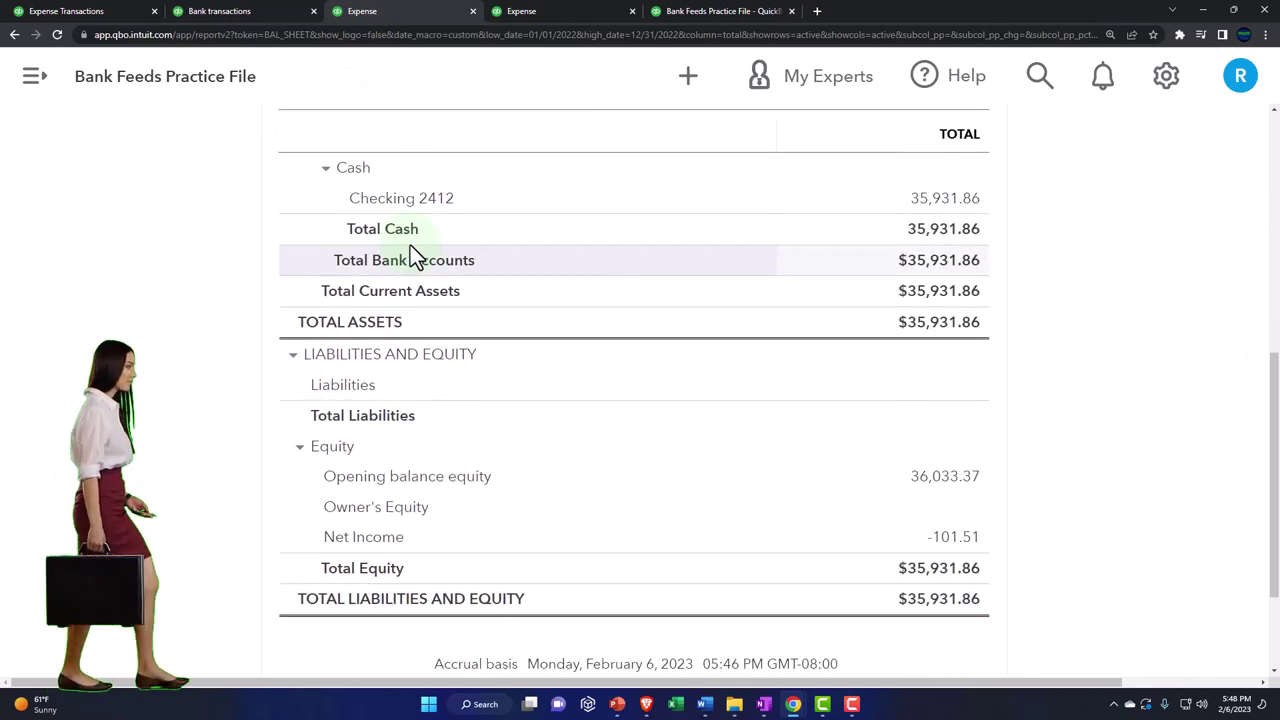
pyautogui.click(542, 12)
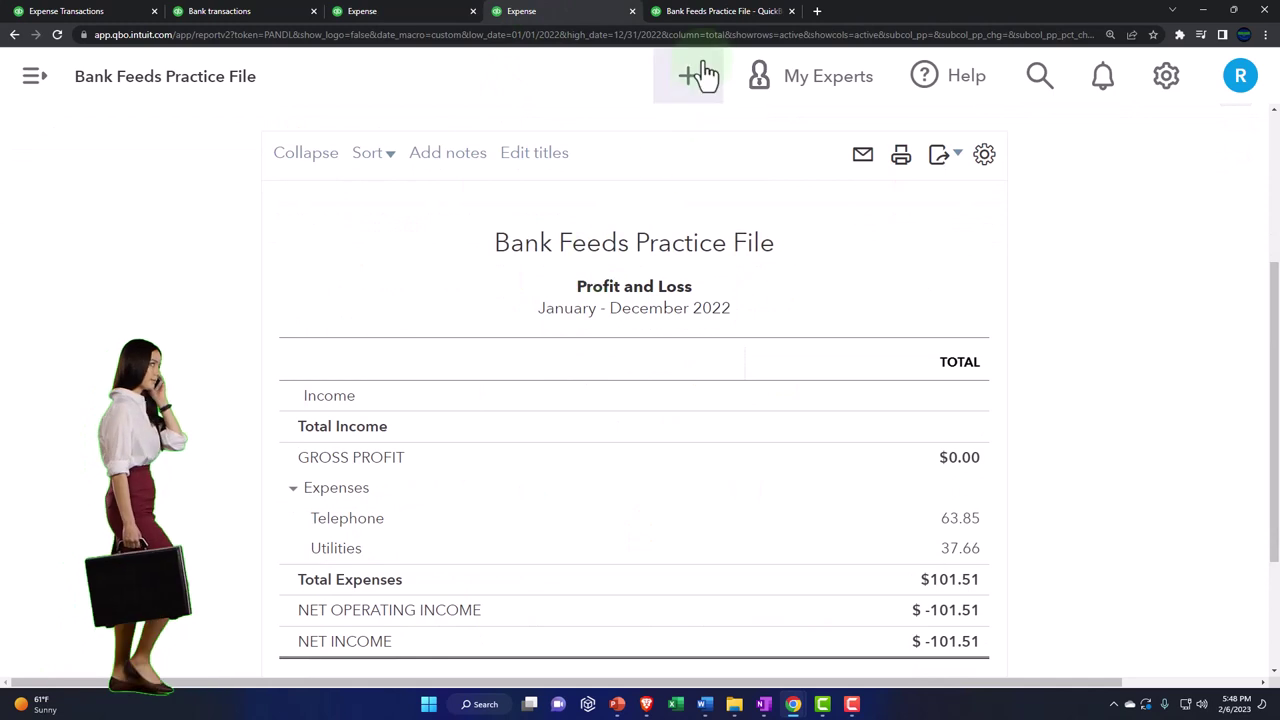
# - Open the transaction detail behind Checking 2412 from the Trial Balance and return to the report summary
pyautogui.click(692, 18)
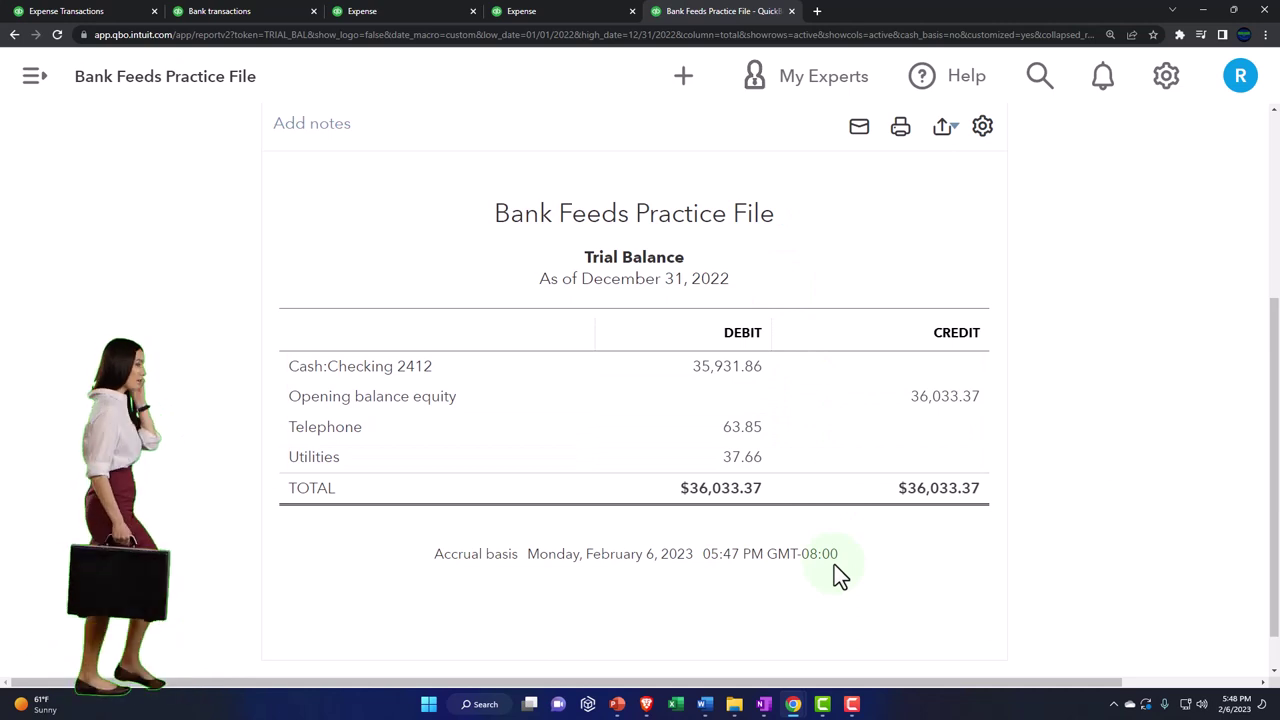
pyautogui.click(727, 367)
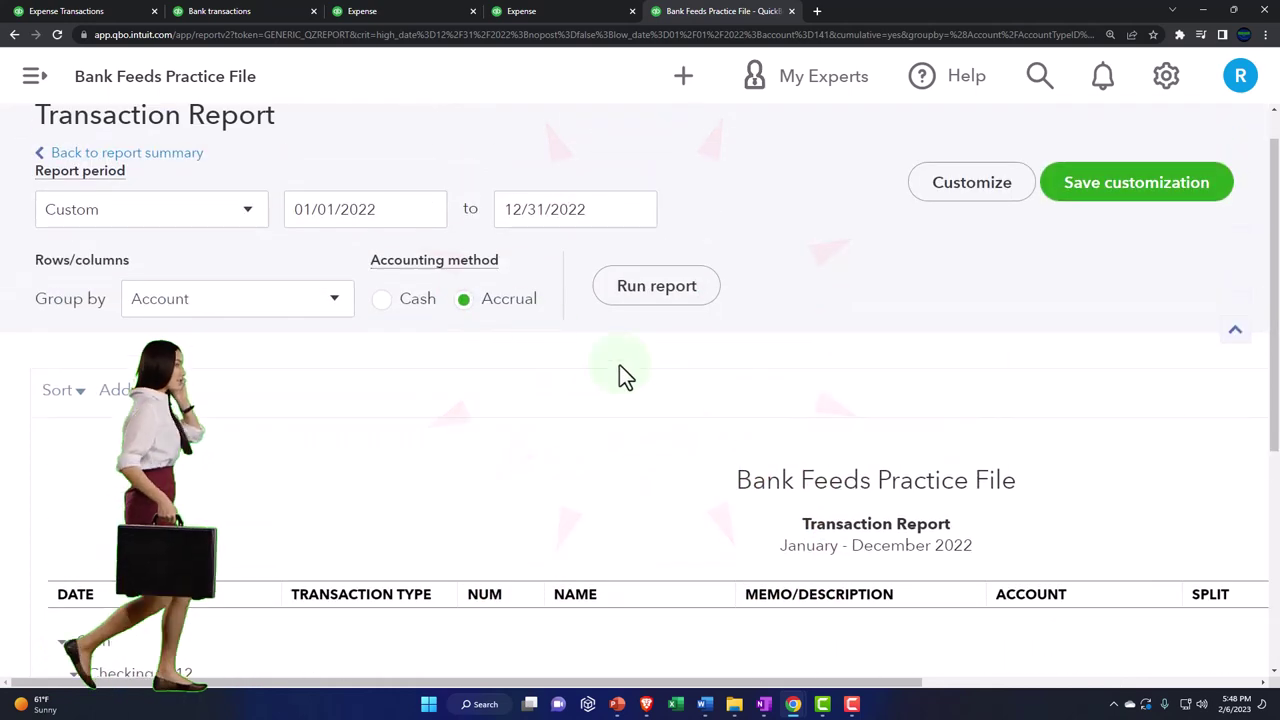
pyautogui.click(190, 148)
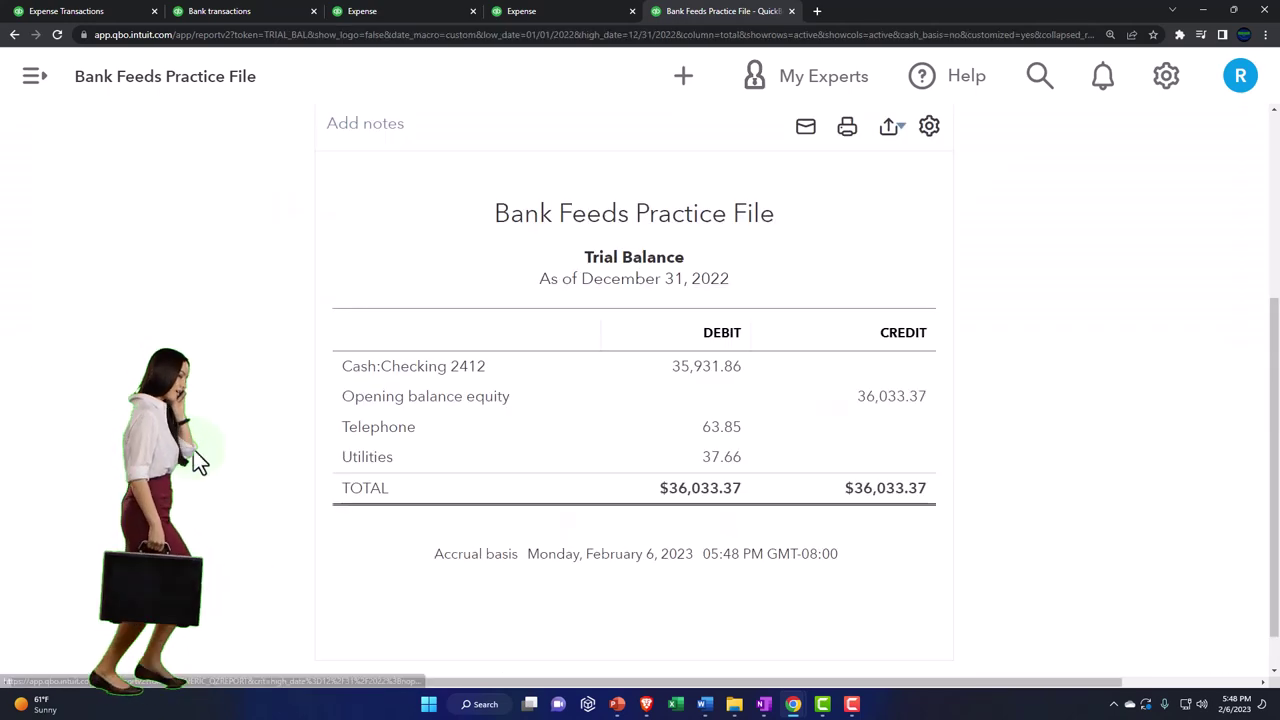